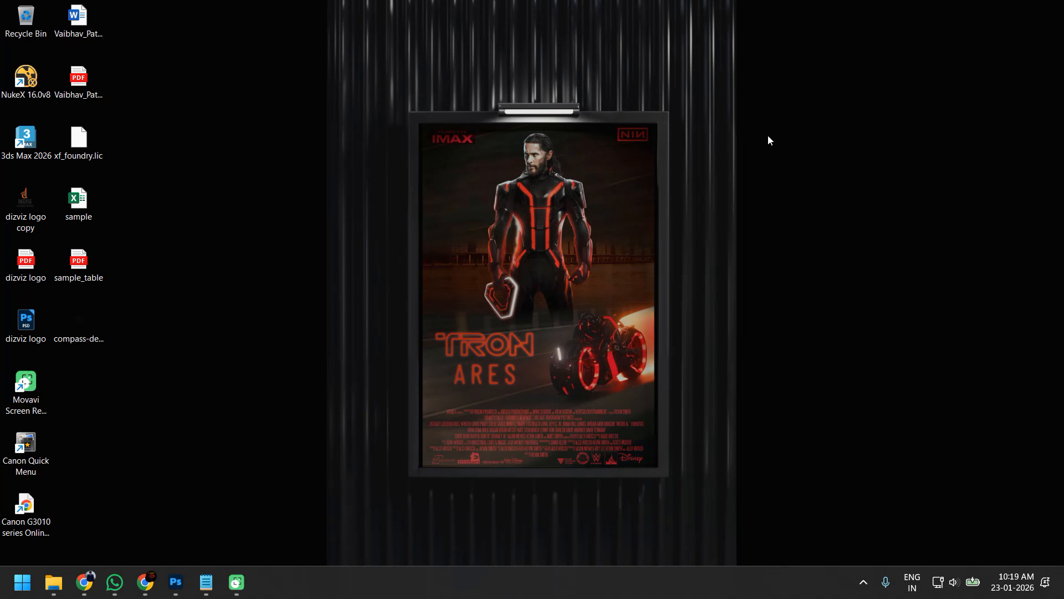
{"action": "left_click", "coordinate": [804, 191]}
{"action": "right_click", "coordinate": [782, 138]}
{"action": "left_click", "coordinate": [819, 199]}
{"action": "left_click", "coordinate": [863, 582]}
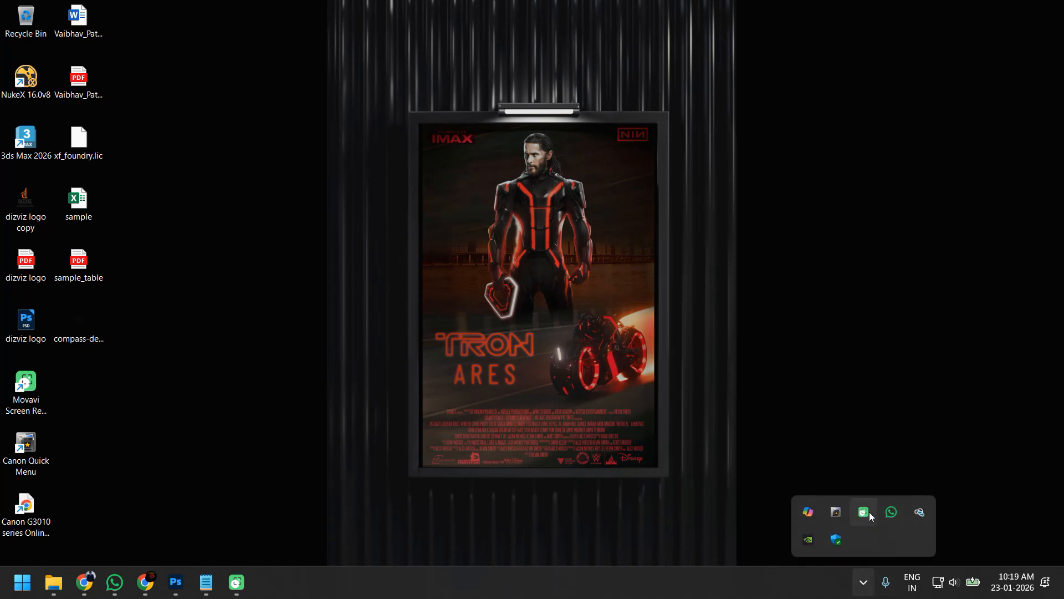
{"action": "left_click", "coordinate": [862, 143]}
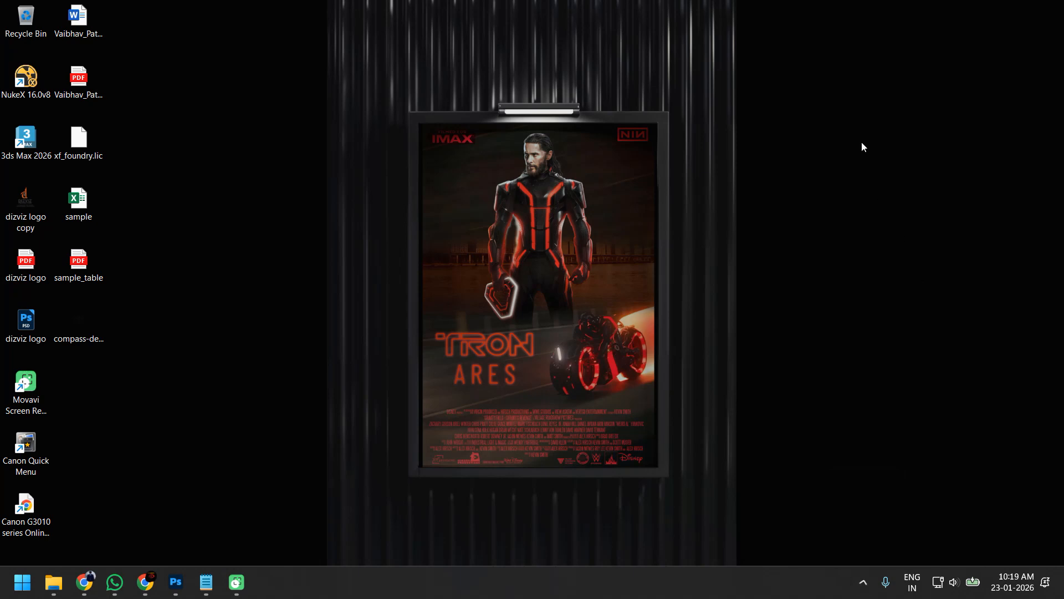
{"action": "left_click", "coordinate": [866, 583]}
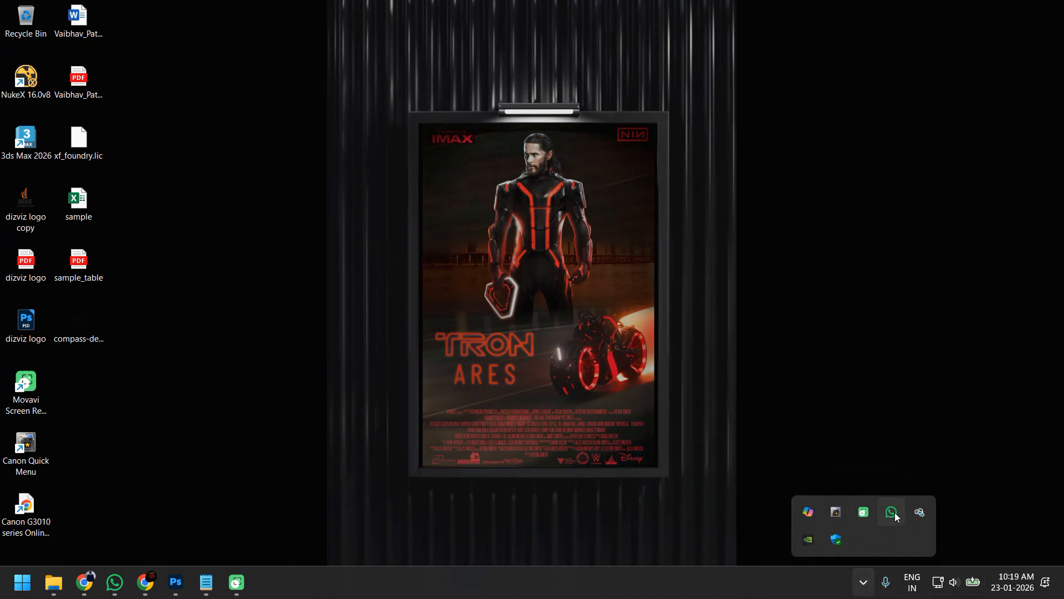
{"action": "right_click", "coordinate": [806, 514]}
{"action": "left_click", "coordinate": [833, 538]}
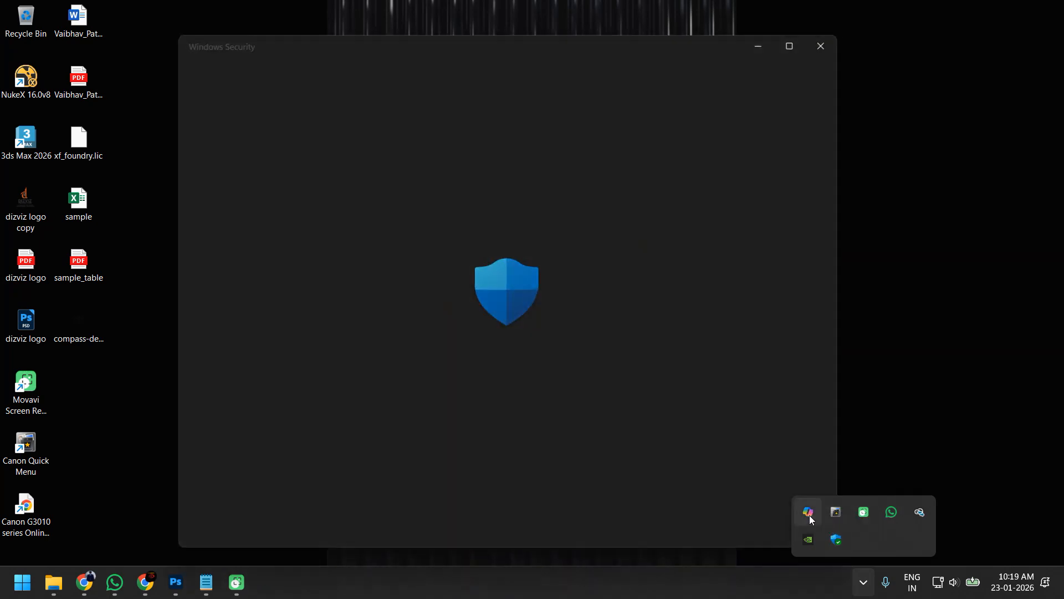
{"action": "left_click", "coordinate": [824, 44]}
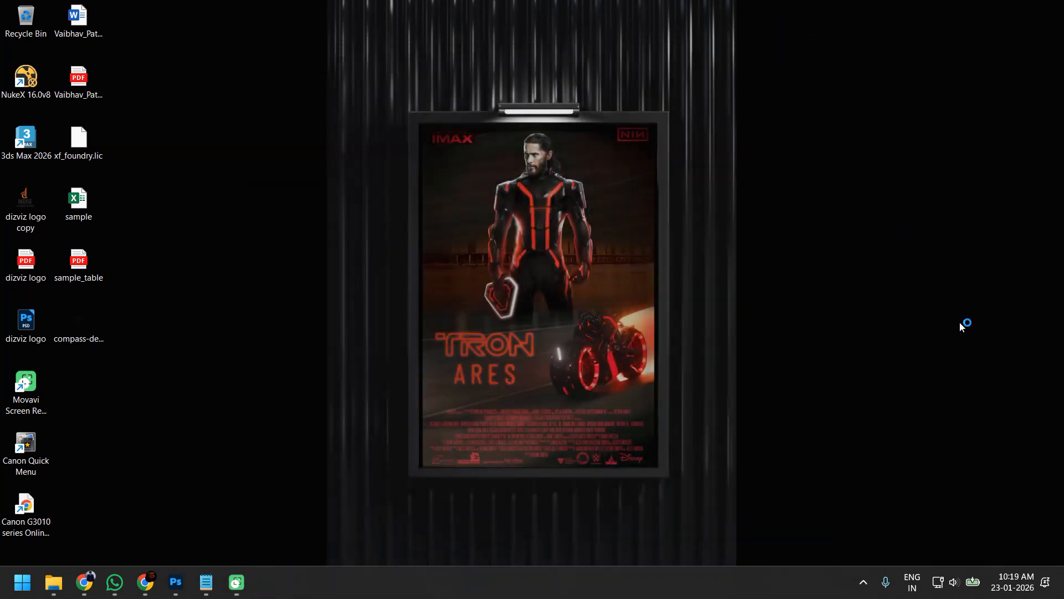
{"action": "right_click", "coordinate": [901, 239]}
{"action": "left_click", "coordinate": [942, 295]}
Step: Switch to Photoshop and create a new document 18 inches wide and 12 inches high
{"action": "left_click", "coordinate": [176, 582]}
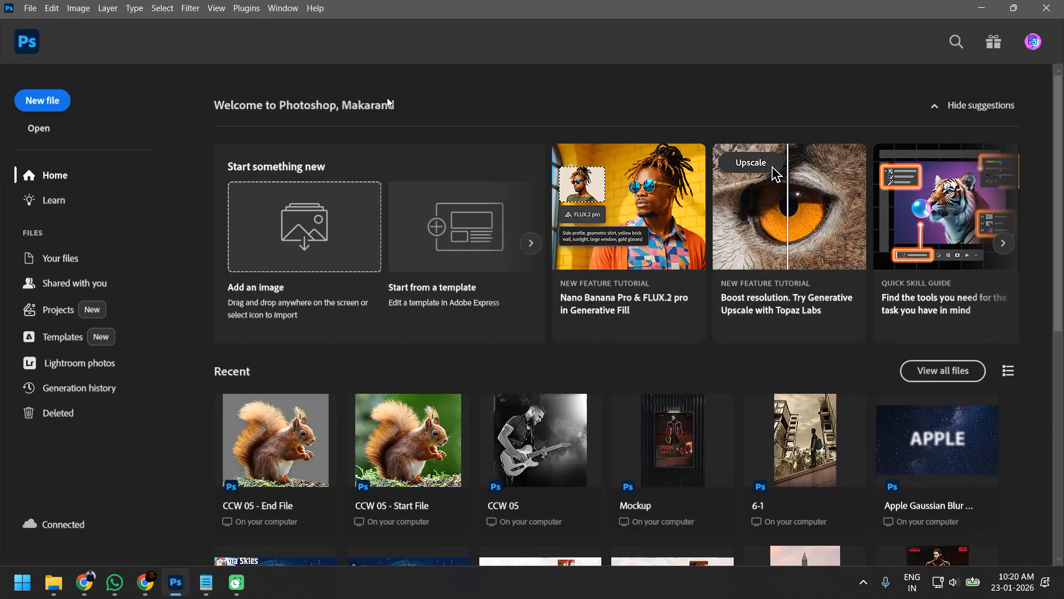
{"action": "key", "text": "ctrl+n"}
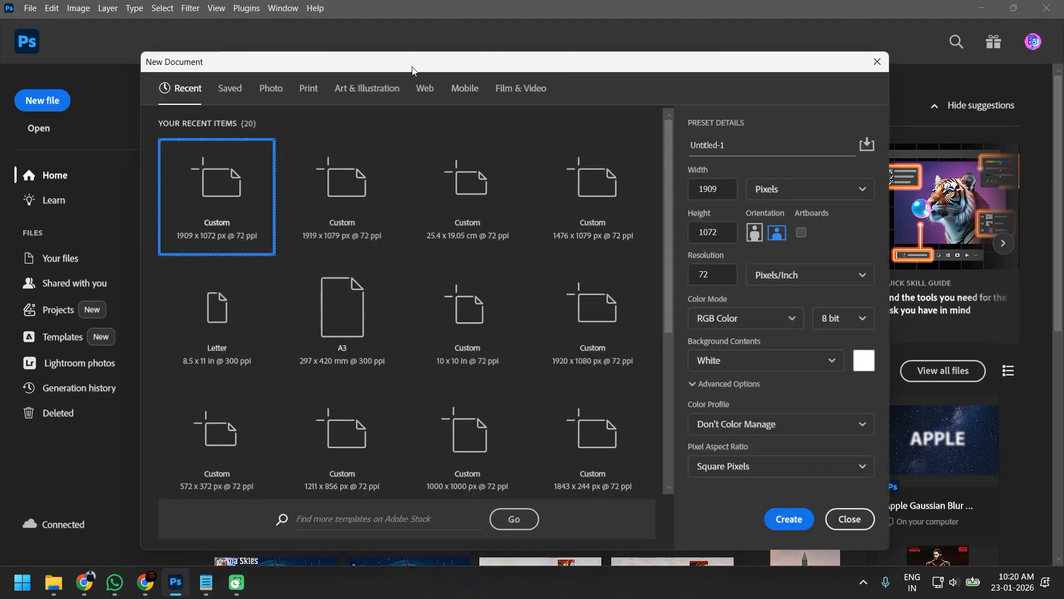
{"action": "left_click", "coordinate": [776, 196]}
{"action": "left_click", "coordinate": [786, 254]}
{"action": "left_click", "coordinate": [781, 198]}
{"action": "left_click", "coordinate": [769, 233]}
{"action": "left_click", "coordinate": [715, 186]}
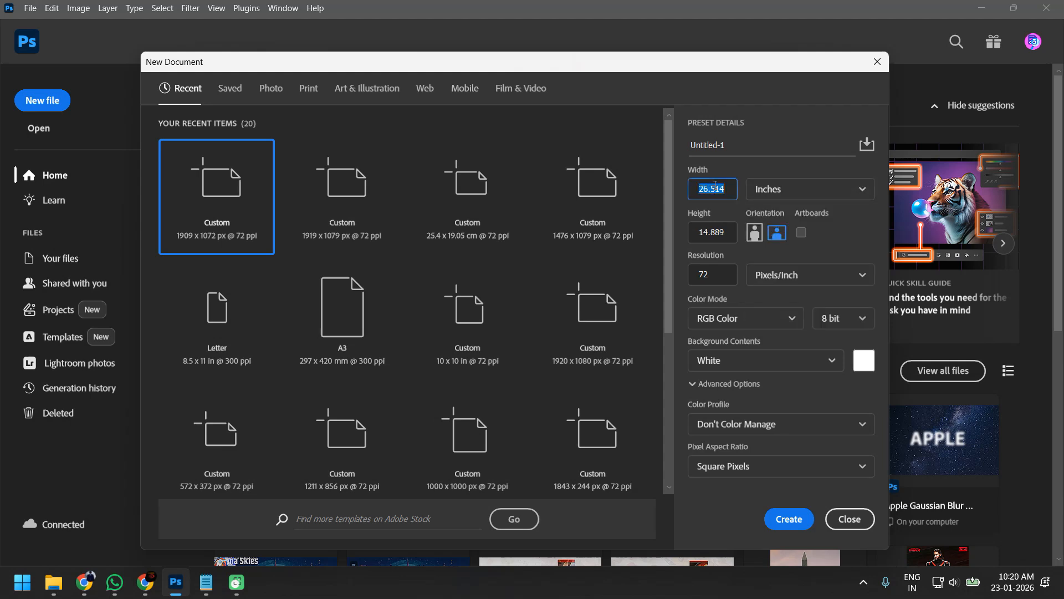
{"action": "type", "text": "18"}
{"action": "key", "text": "Tab"}
{"action": "type", "text": "12"}
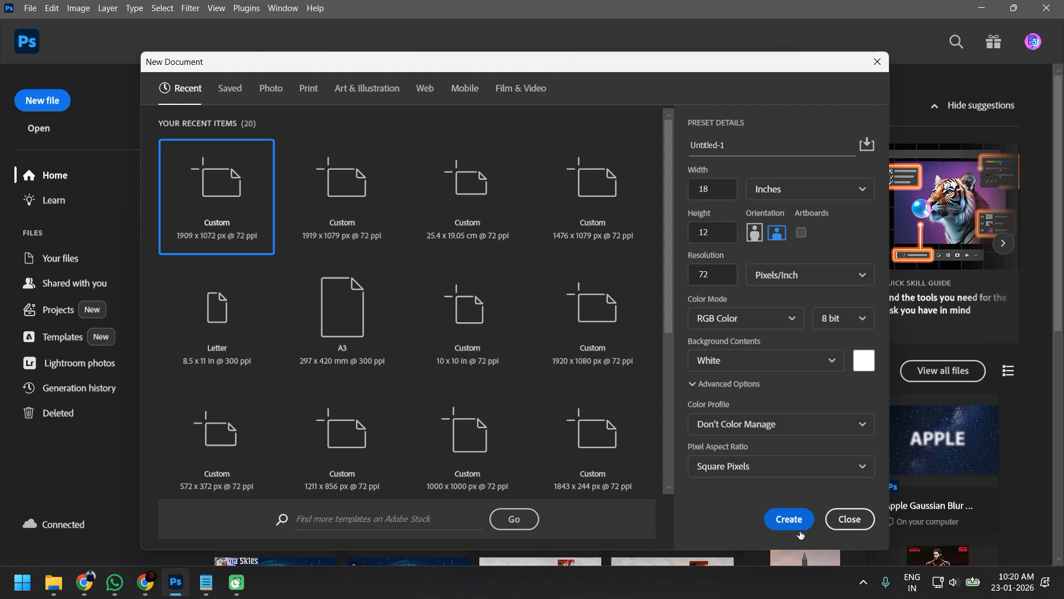
{"action": "left_click", "coordinate": [790, 519]}
{"action": "left_click", "coordinate": [863, 582]}
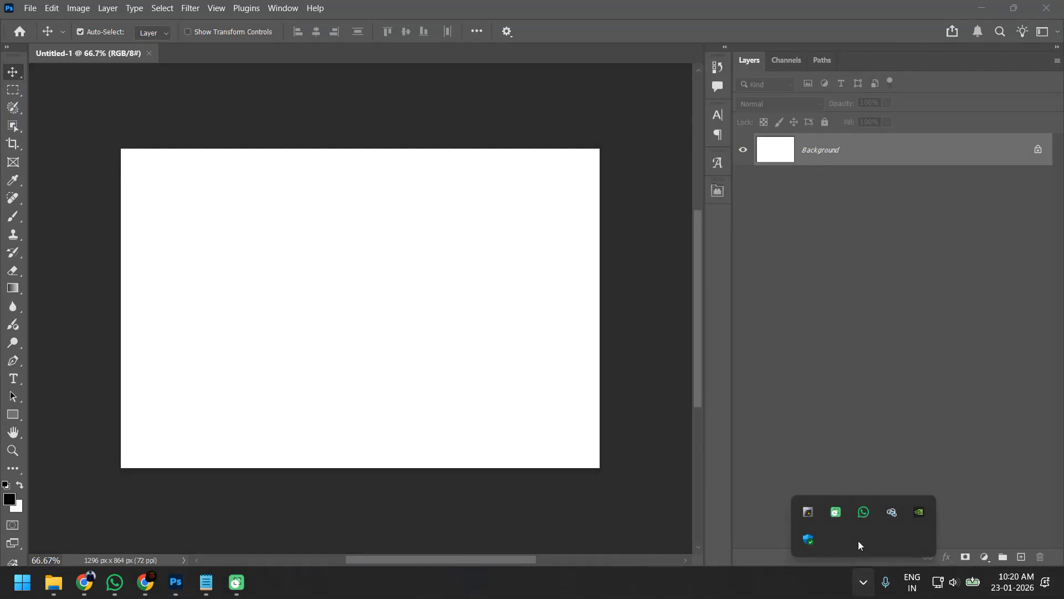
{"action": "right_click", "coordinate": [837, 512]}
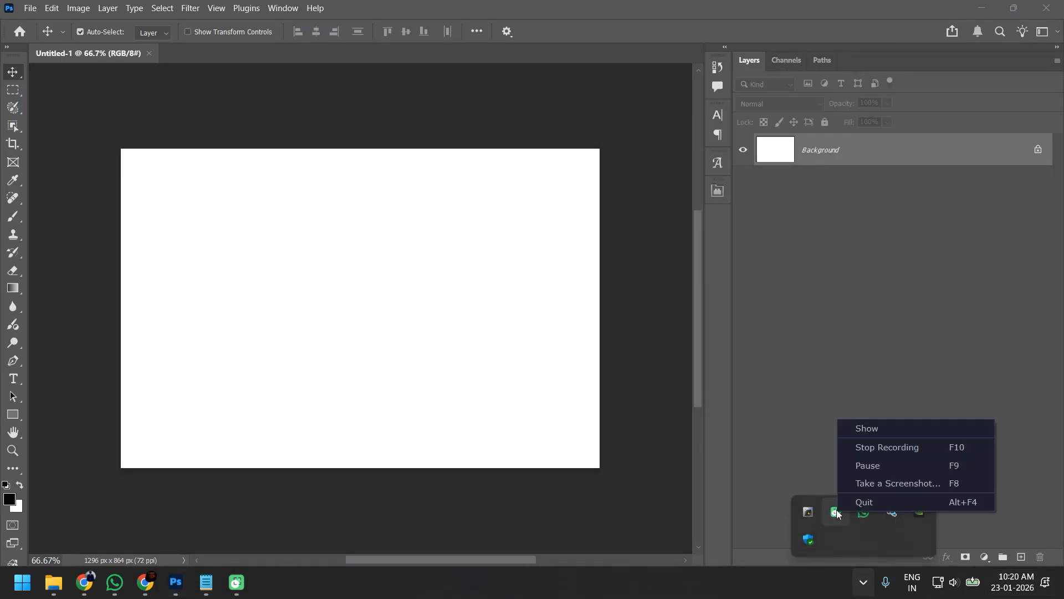
{"action": "left_click", "coordinate": [866, 582]}
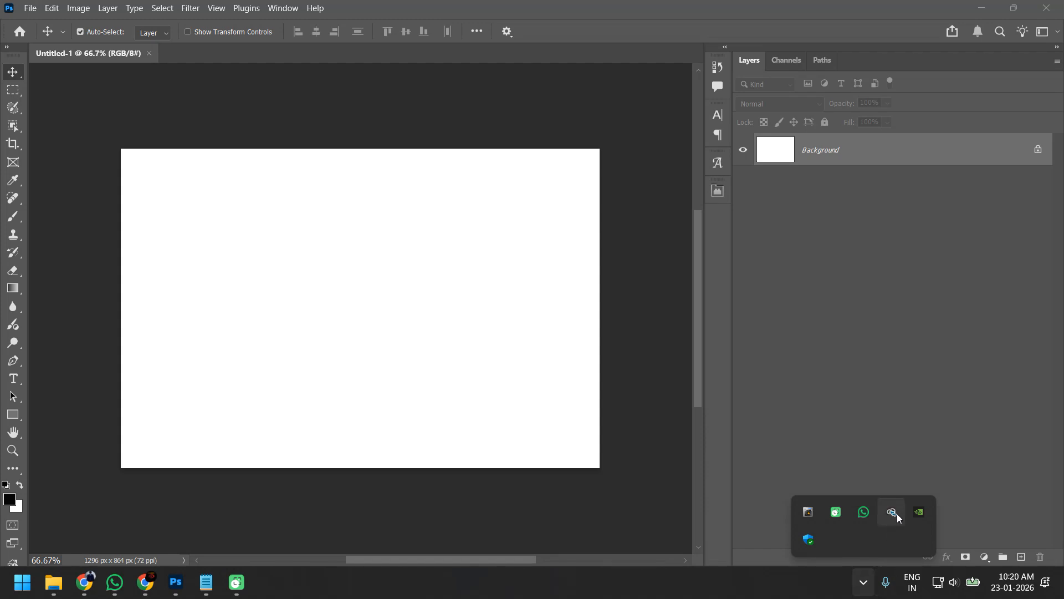
{"action": "left_click", "coordinate": [465, 341]}
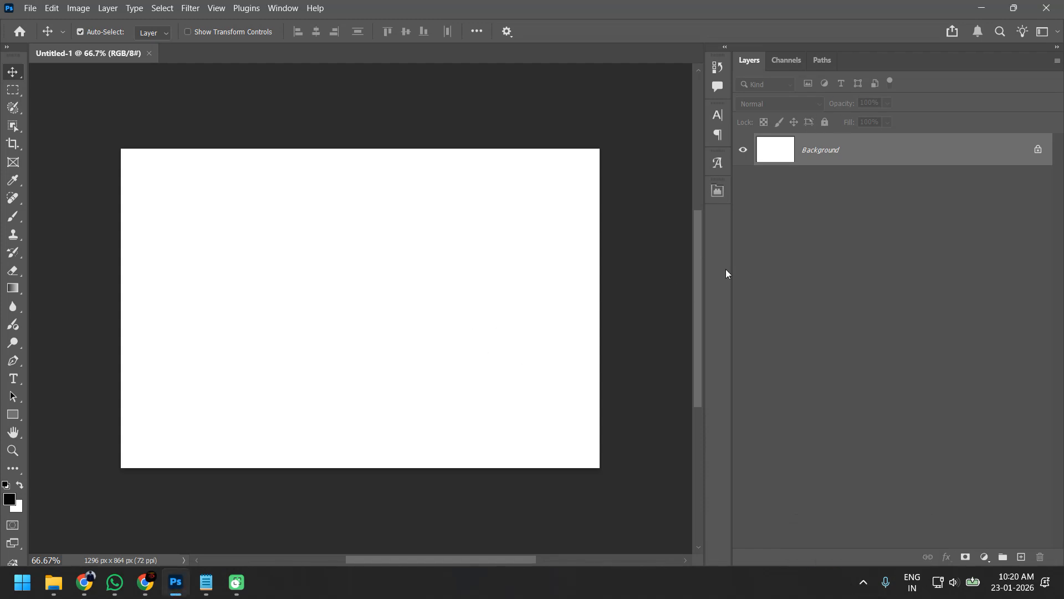
Step: Narrow the Layers panel to enlarge the canvas area and set its layer previews to Small Thumbnails
{"action": "left_click_drag", "start_coordinate": [731, 266], "coordinate": [960, 267]}
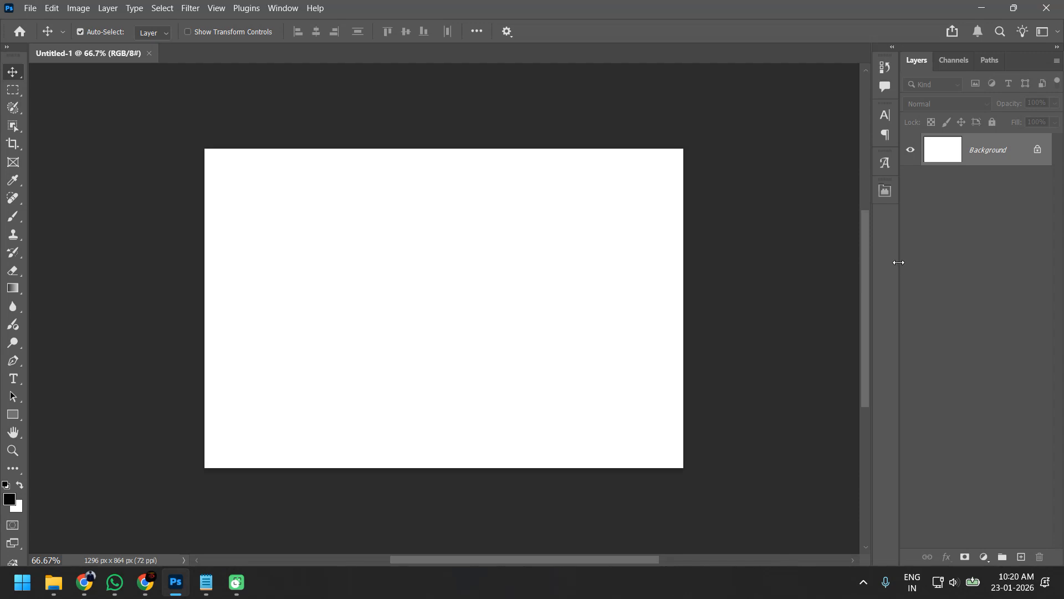
{"action": "left_click_drag", "start_coordinate": [898, 263], "coordinate": [878, 262]}
{"action": "right_click", "coordinate": [954, 269]}
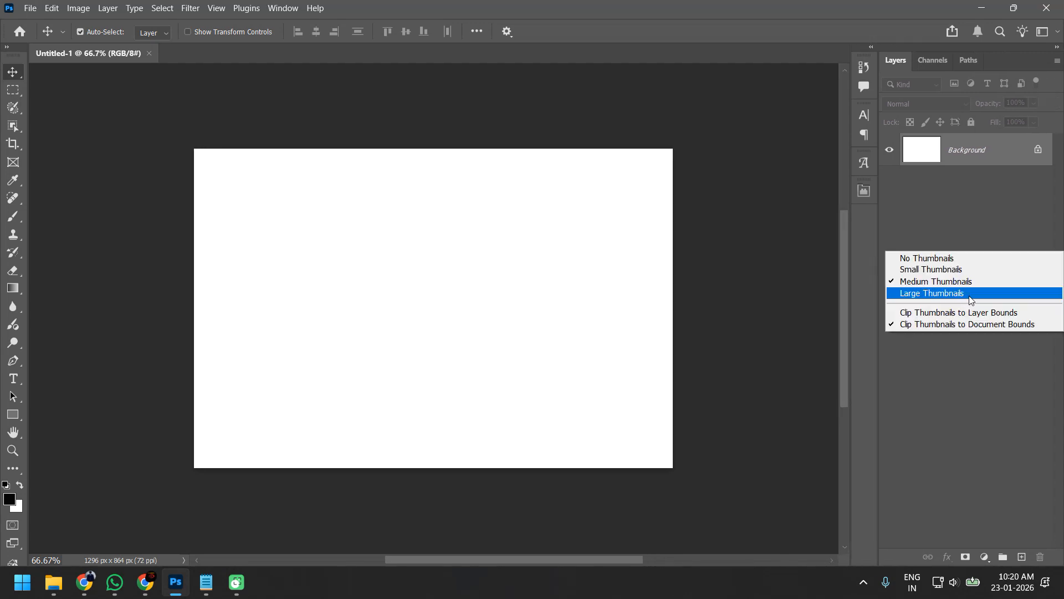
{"action": "left_click", "coordinate": [970, 299]}
{"action": "right_click", "coordinate": [981, 265]}
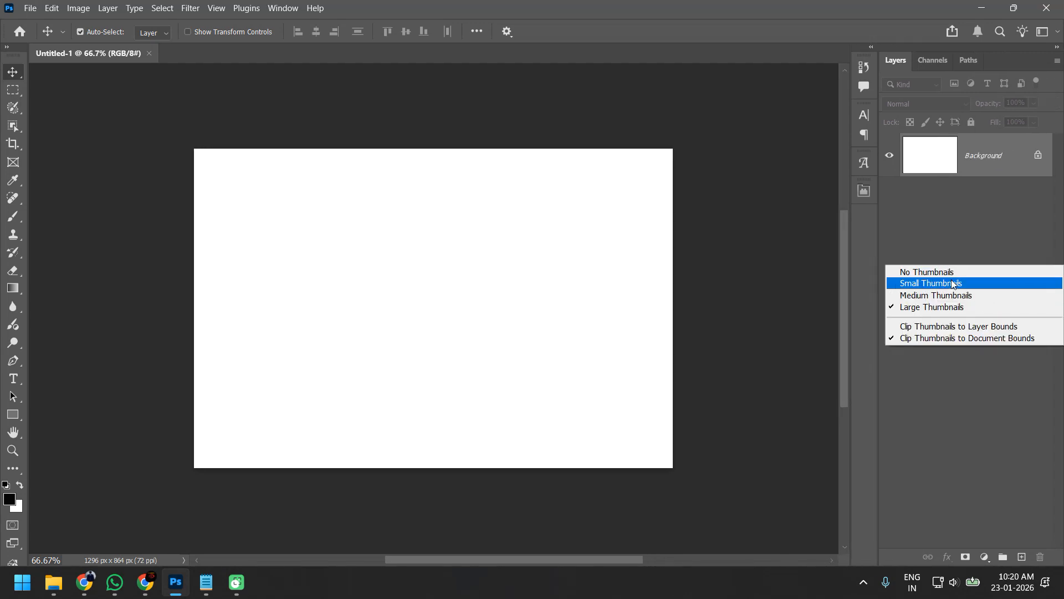
{"action": "left_click", "coordinate": [954, 281]}
Step: Switch to the Google Meet call in Chrome and start presenting the entire screen
{"action": "left_click", "coordinate": [145, 582]}
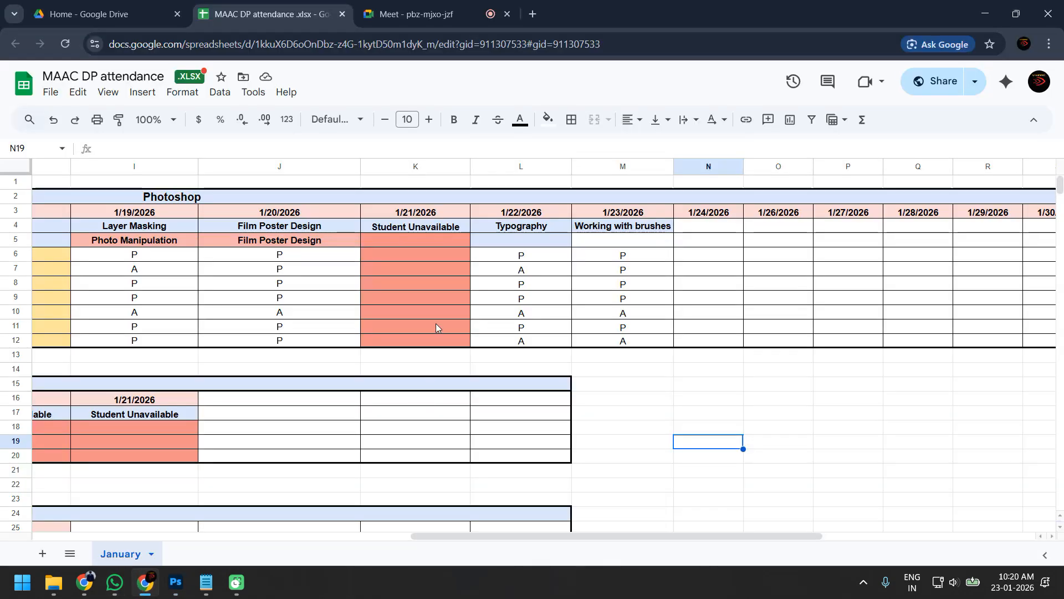
{"action": "left_click", "coordinate": [438, 13]}
{"action": "left_click", "coordinate": [490, 539]}
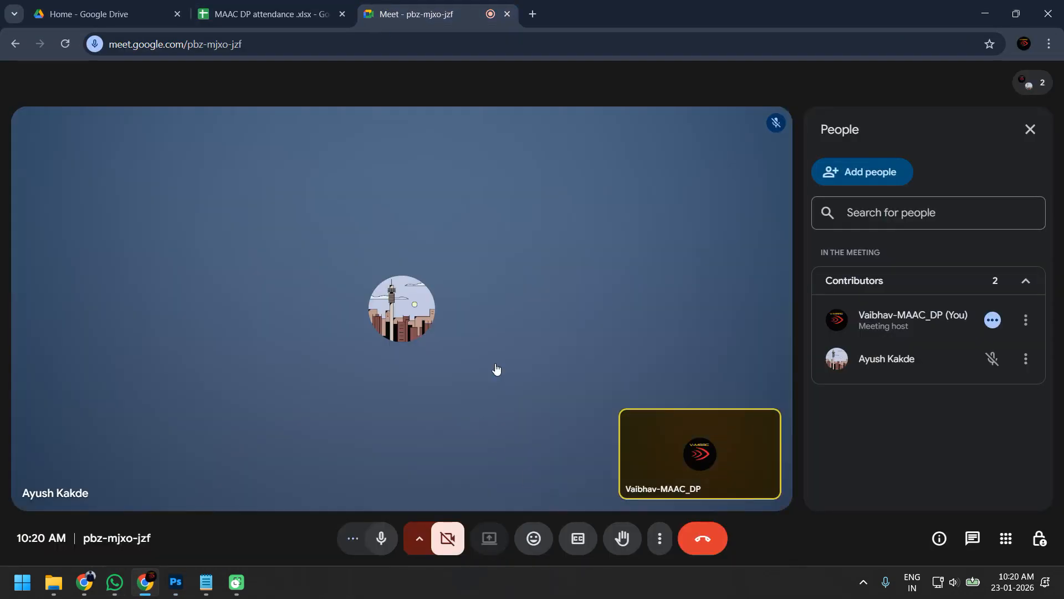
{"action": "left_click", "coordinate": [438, 300]}
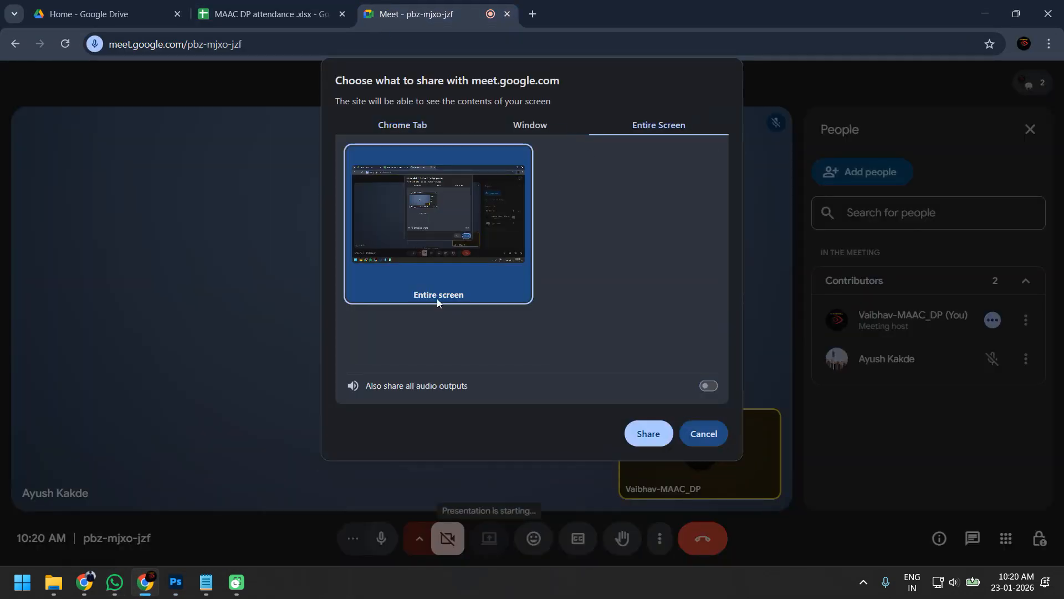
{"action": "left_click", "coordinate": [630, 430]}
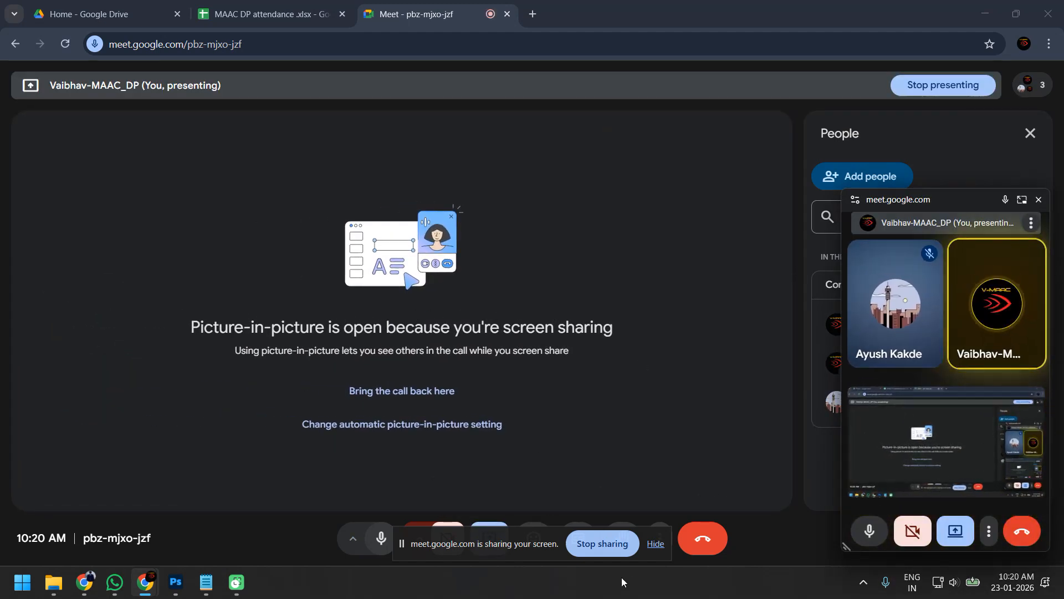
Step: Dismiss the sharing bar, picture-in-picture window and video notice, show the presented screen anyway, and return to Photoshop
{"action": "left_click", "coordinate": [655, 543]}
{"action": "left_click", "coordinate": [1038, 200]}
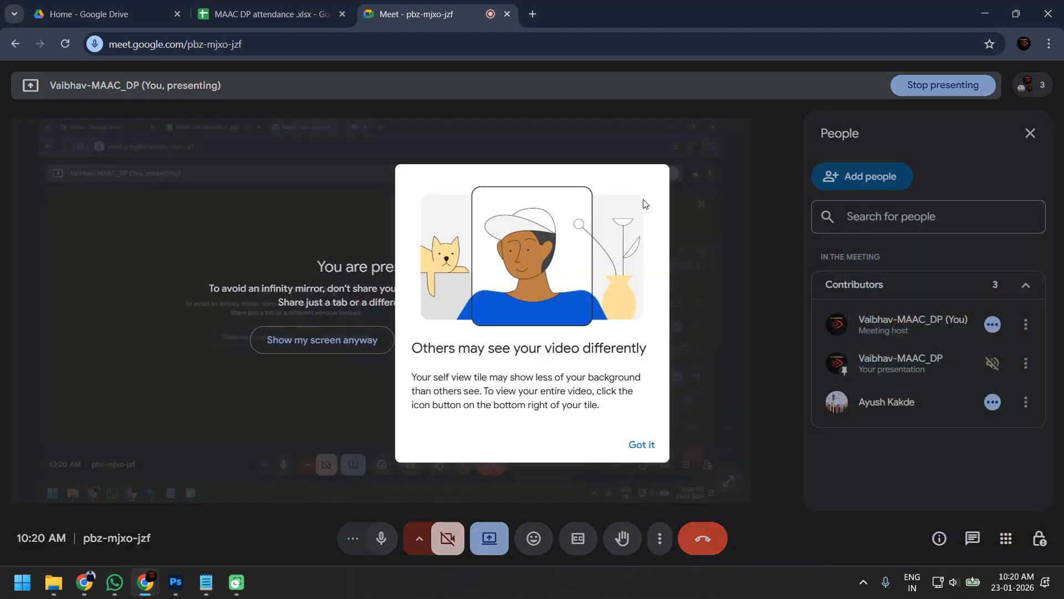
{"action": "left_click", "coordinate": [640, 443]}
{"action": "left_click", "coordinate": [236, 340]}
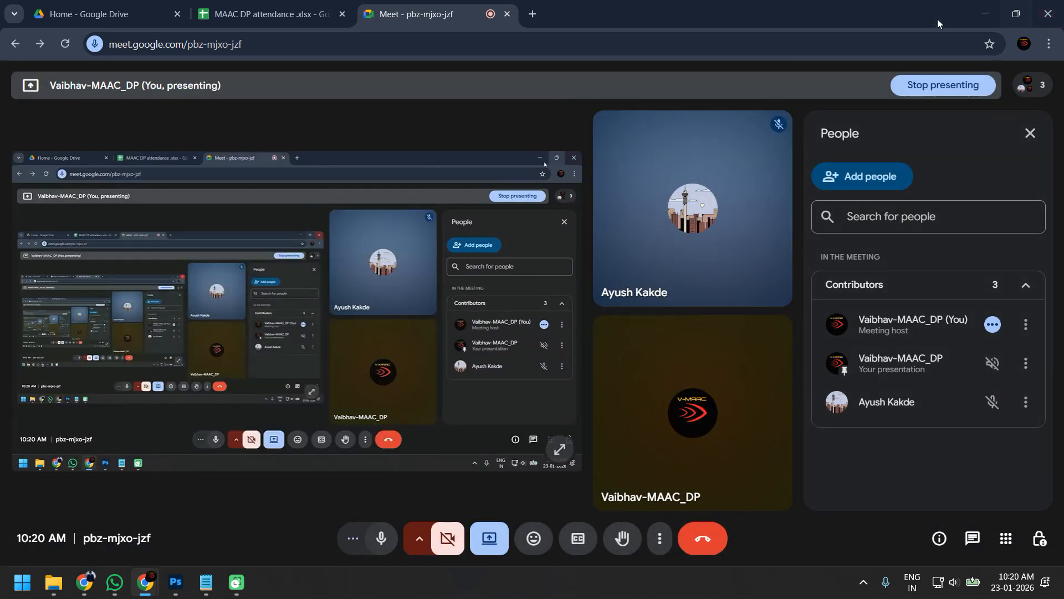
{"action": "left_click", "coordinate": [985, 13]}
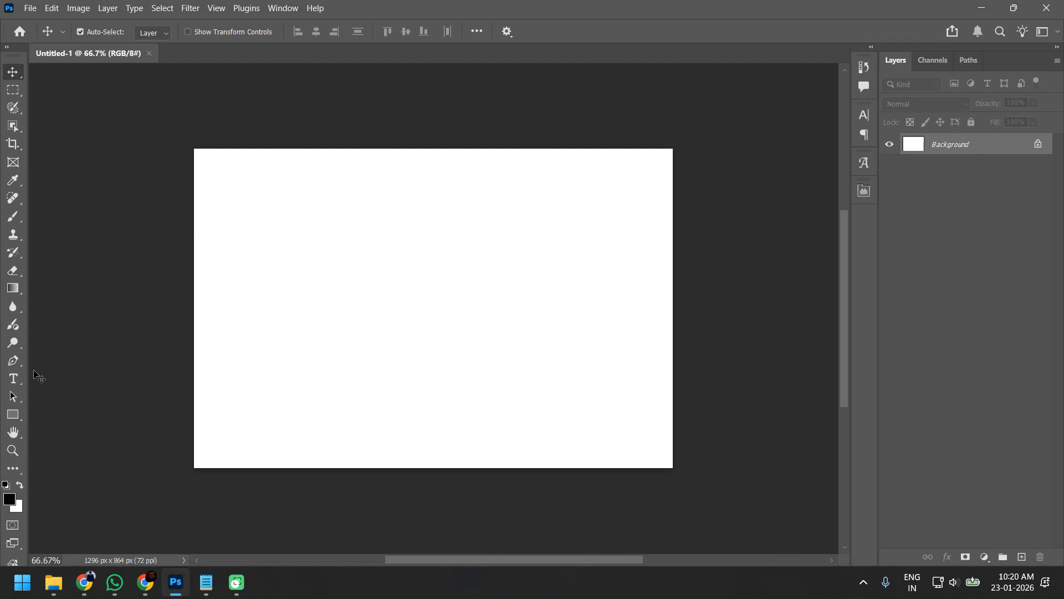
Step: Set the foreground color to purple with hex value ad1bdd
{"action": "left_click", "coordinate": [8, 499]}
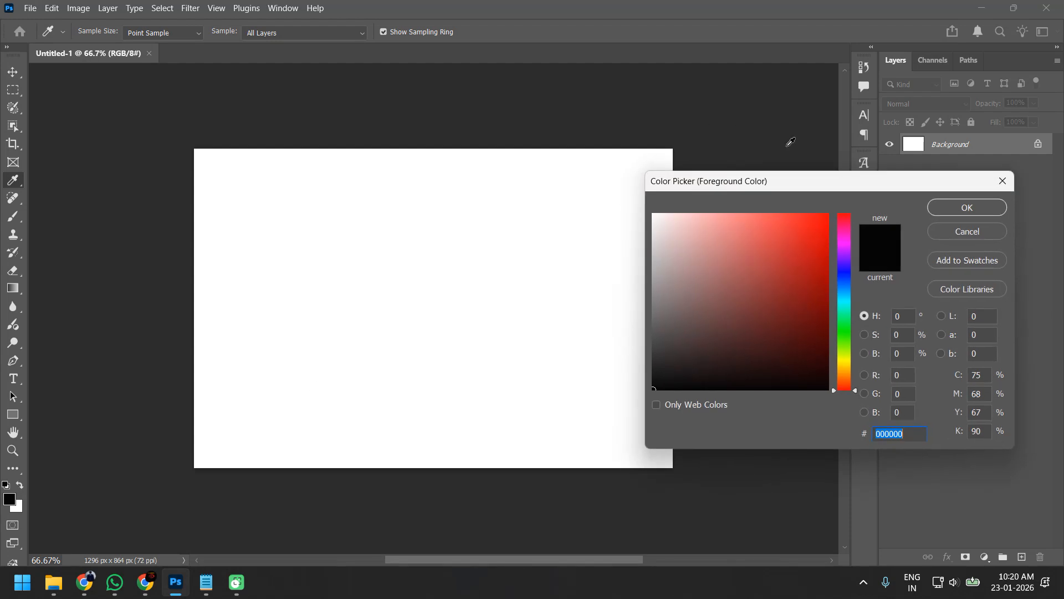
{"action": "left_click", "coordinate": [808, 237]}
{"action": "left_click_drag", "start_coordinate": [846, 247], "coordinate": [846, 250]}
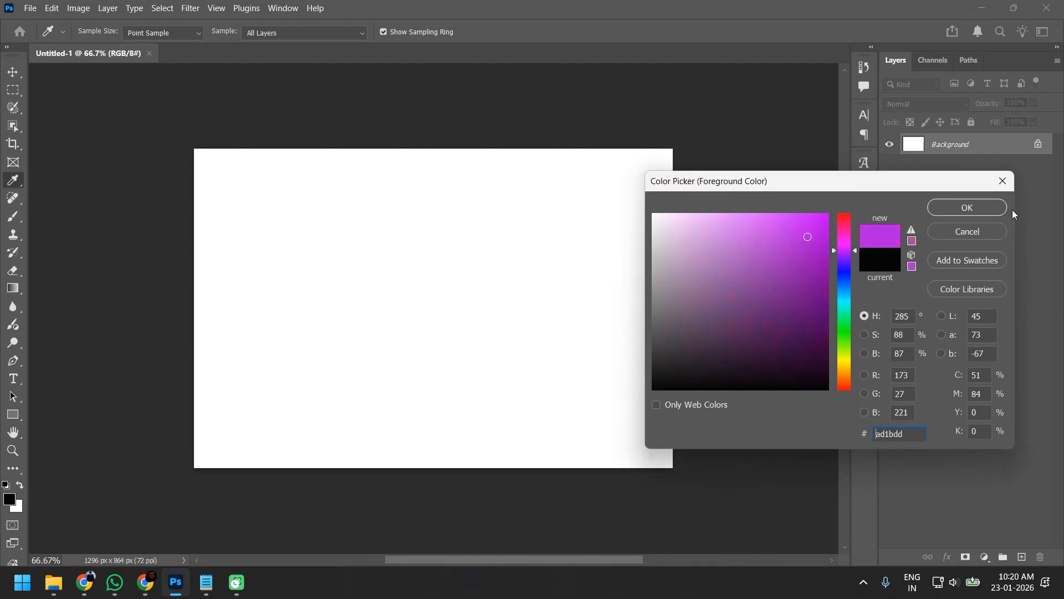
{"action": "left_click_drag", "start_coordinate": [737, 185], "coordinate": [577, 107]}
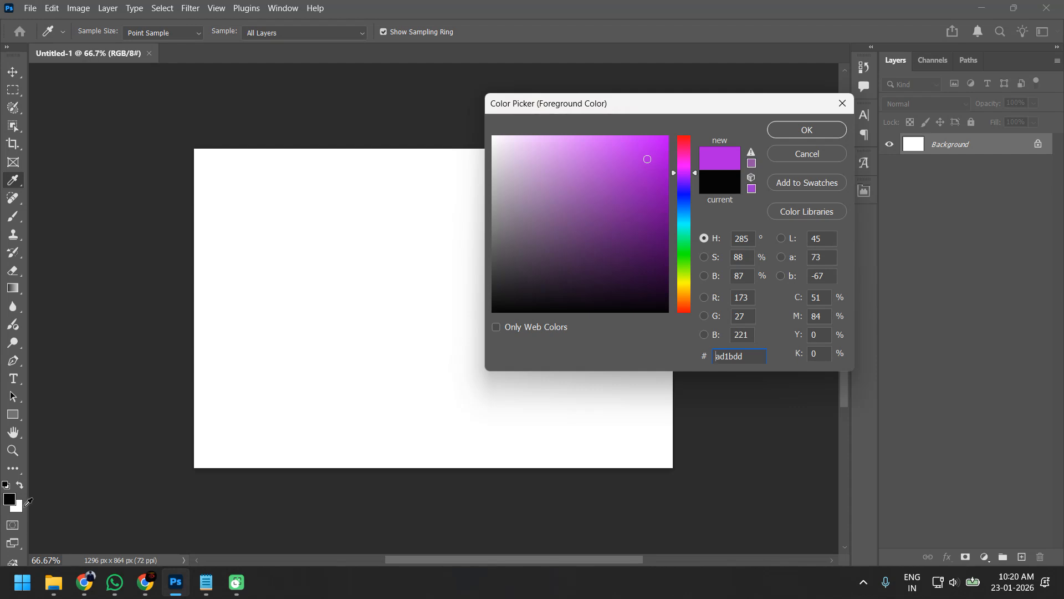
{"action": "left_click", "coordinate": [806, 129]}
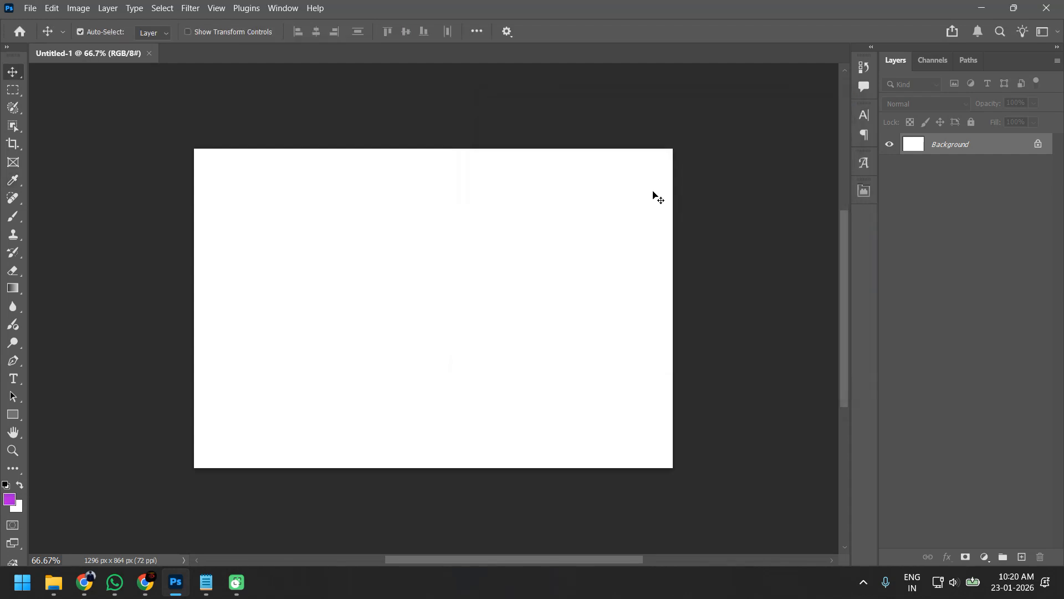
Step: Copy the foreground color's hex code and paste it as the background color, ad1bdd
{"action": "left_click", "coordinate": [9, 498]}
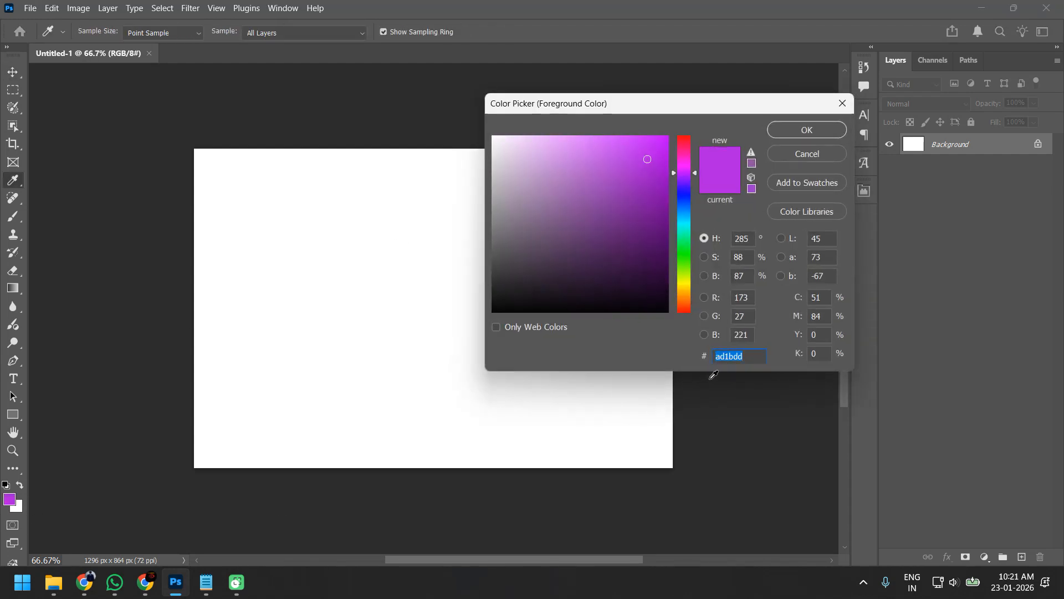
{"action": "right_click", "coordinate": [738, 355]}
{"action": "left_click", "coordinate": [787, 397]}
{"action": "left_click", "coordinate": [808, 132]}
{"action": "left_click", "coordinate": [20, 508]}
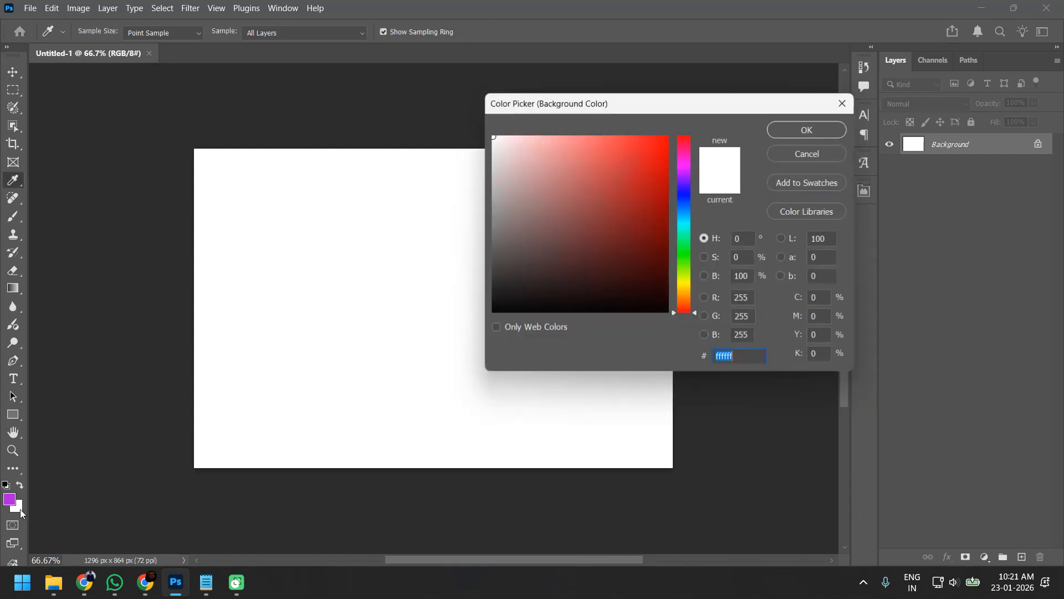
{"action": "right_click", "coordinate": [749, 356]}
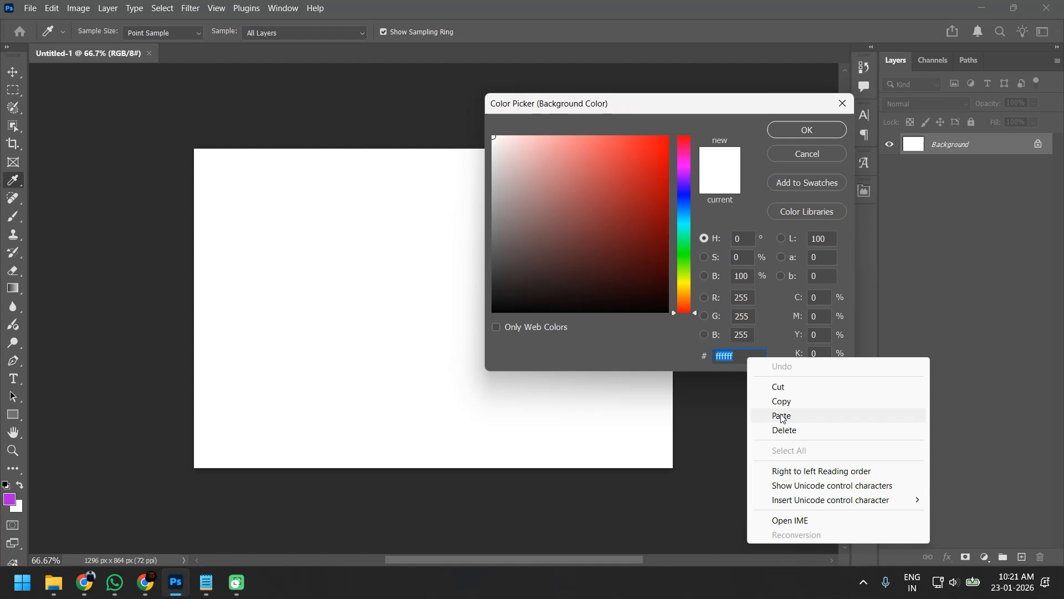
{"action": "left_click", "coordinate": [781, 414]}
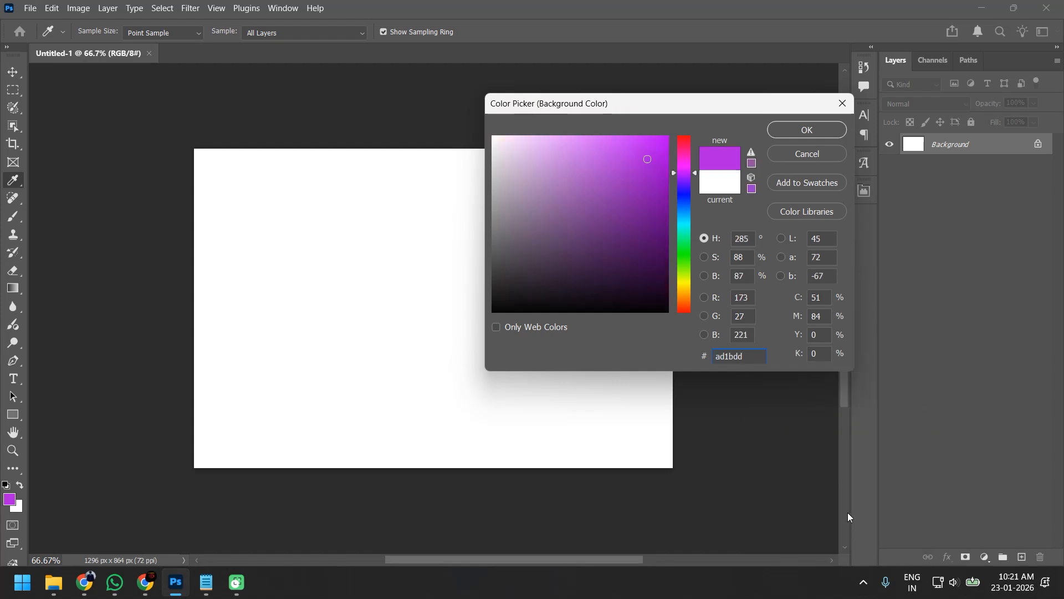
{"action": "left_click", "coordinate": [791, 137]}
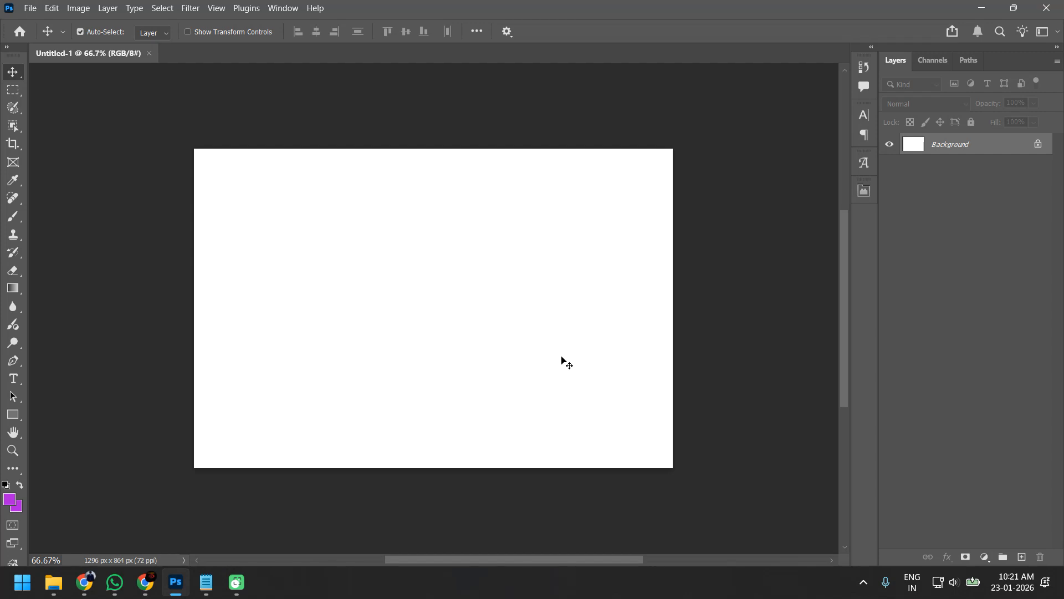
Step: Add the text "MAAC" in the upper-left part of the canvas with the Type tool
{"action": "key", "text": "t"}
{"action": "left_click", "coordinate": [334, 247]}
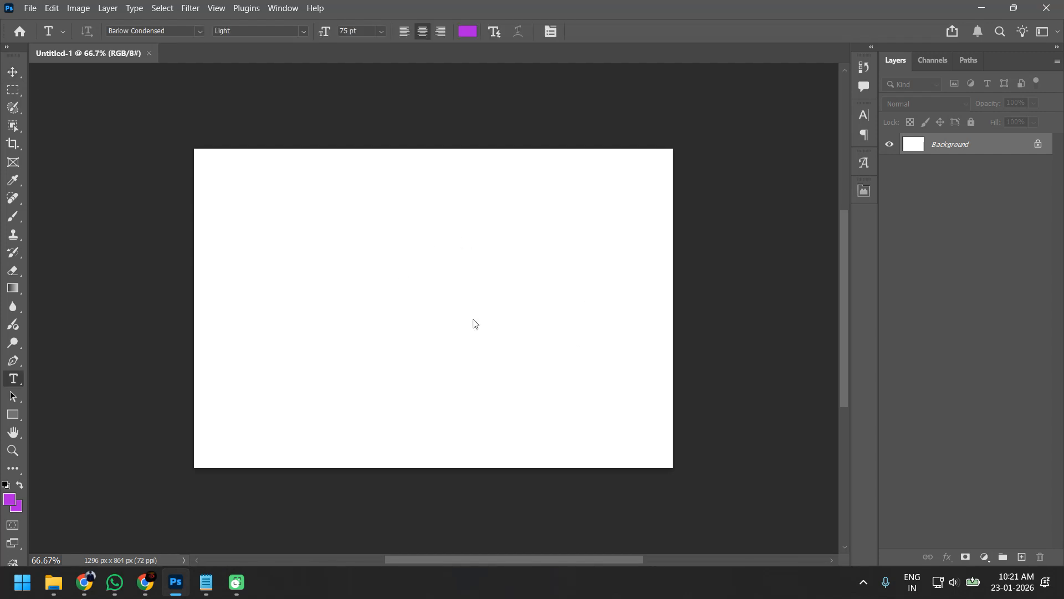
{"action": "type", "text": "MAAC"}
{"action": "left_click", "coordinate": [557, 343]}
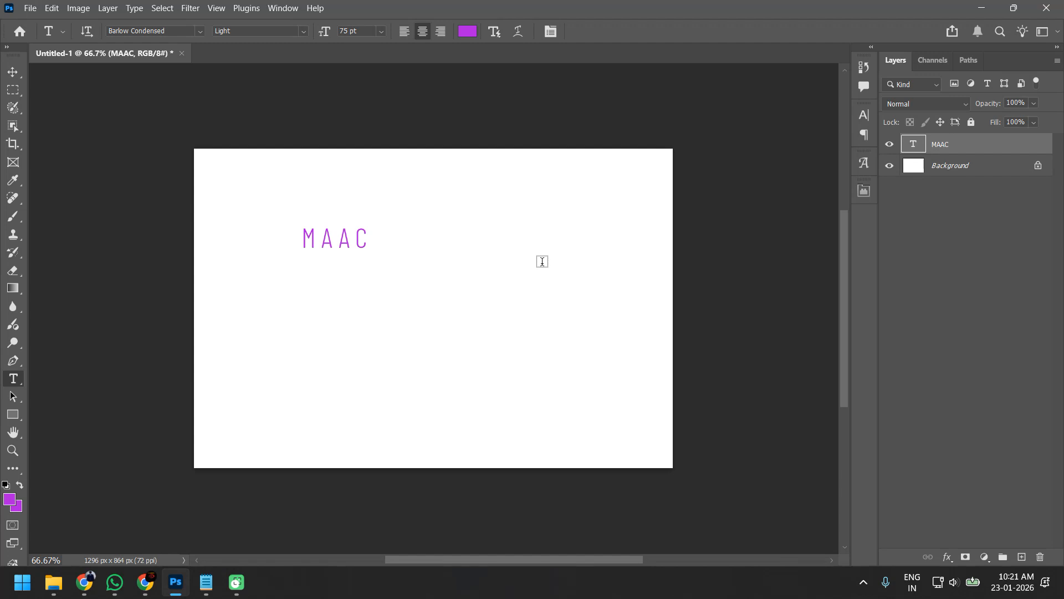
Step: Check the hex code of the MAAC text color in the text color picker and close it without changes
{"action": "left_click", "coordinate": [471, 34]}
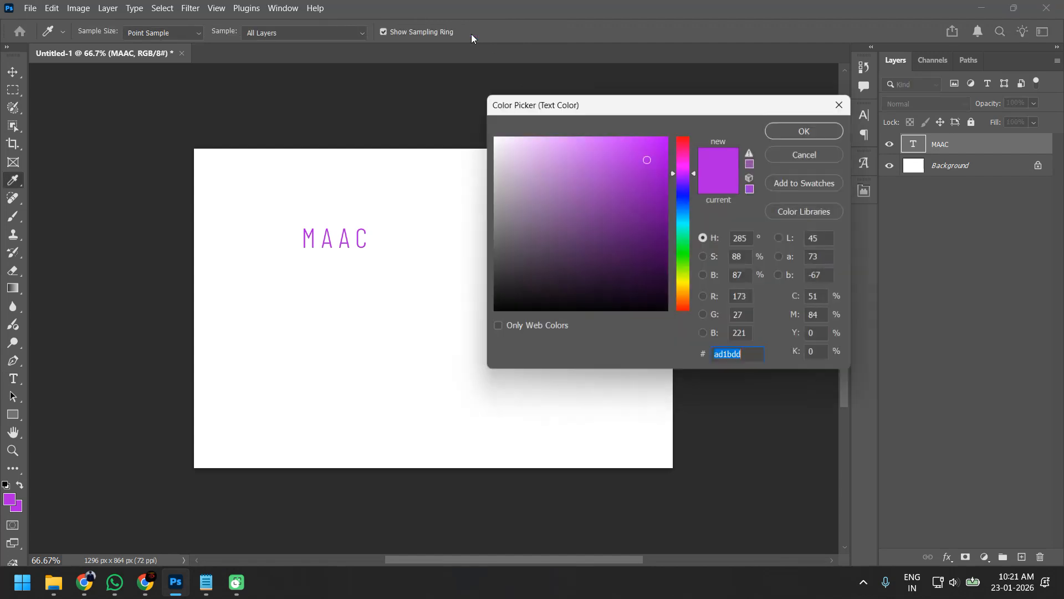
{"action": "left_click", "coordinate": [757, 363]}
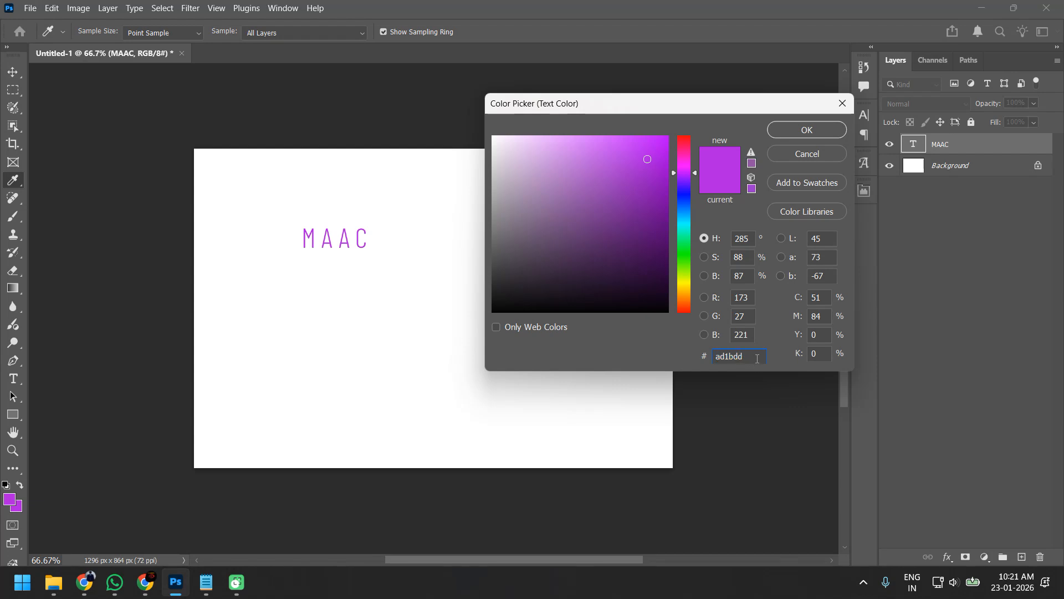
{"action": "left_click", "coordinate": [807, 129]}
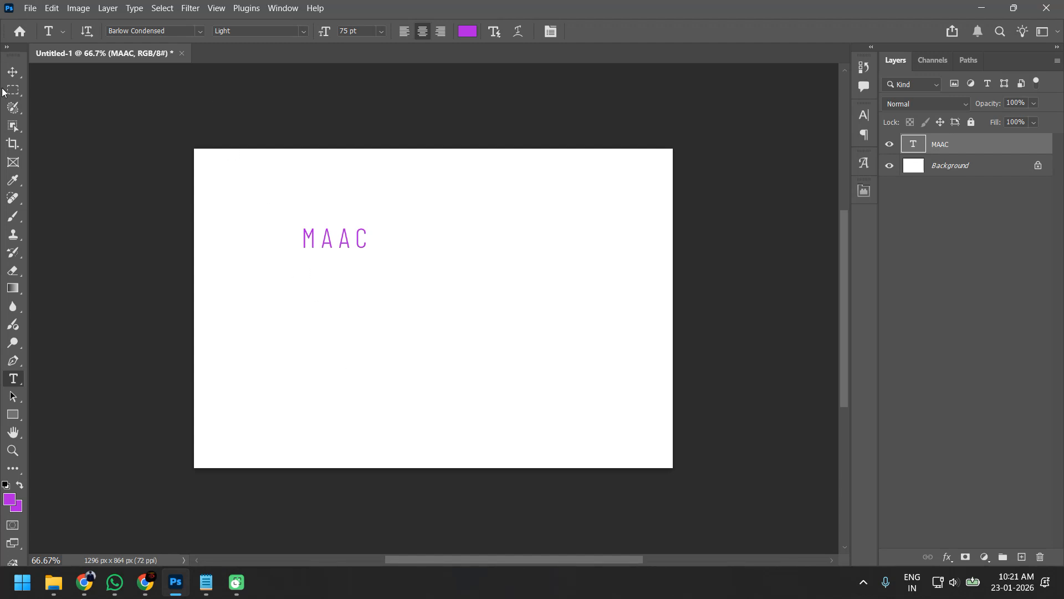
Step: Enlarge the MAAC text with Free Transform to about 235 pt and place it in the upper middle of the canvas
{"action": "left_click", "coordinate": [14, 73]}
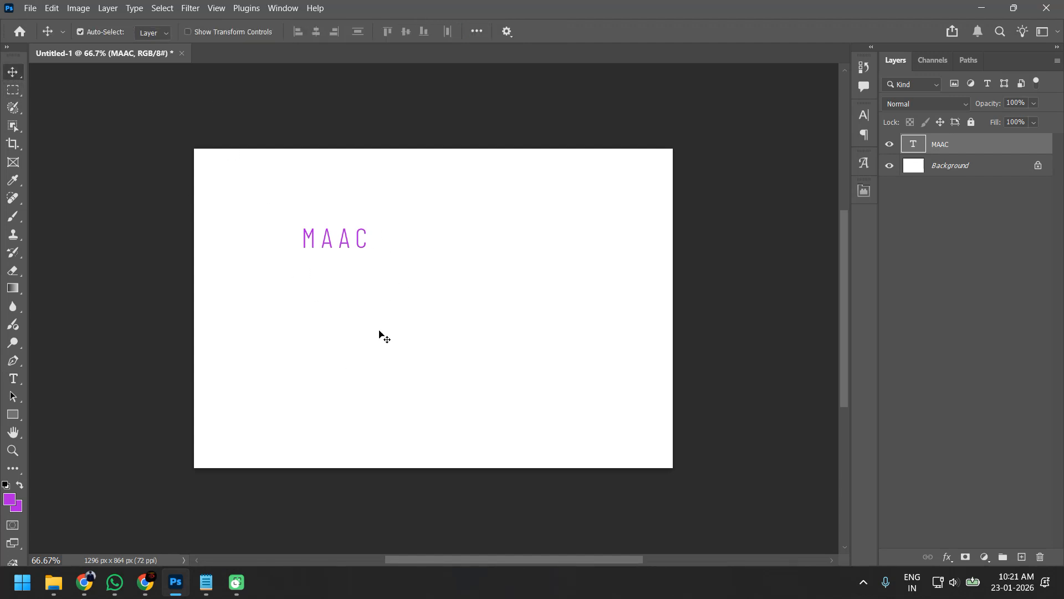
{"action": "key", "text": "ctrl"}
{"action": "key", "text": "ctrl+t"}
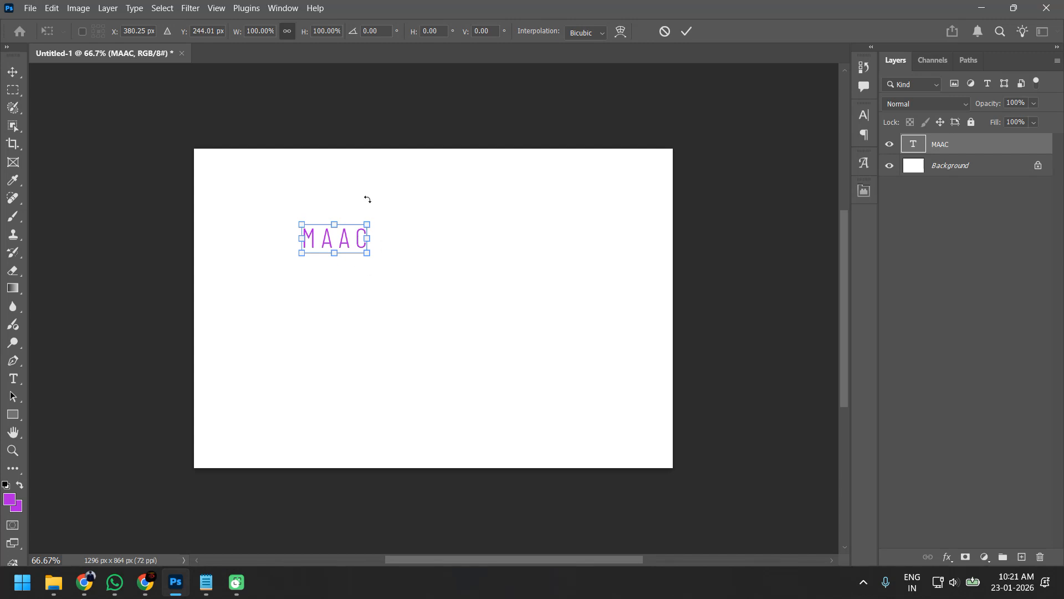
{"action": "key", "text": "Return"}
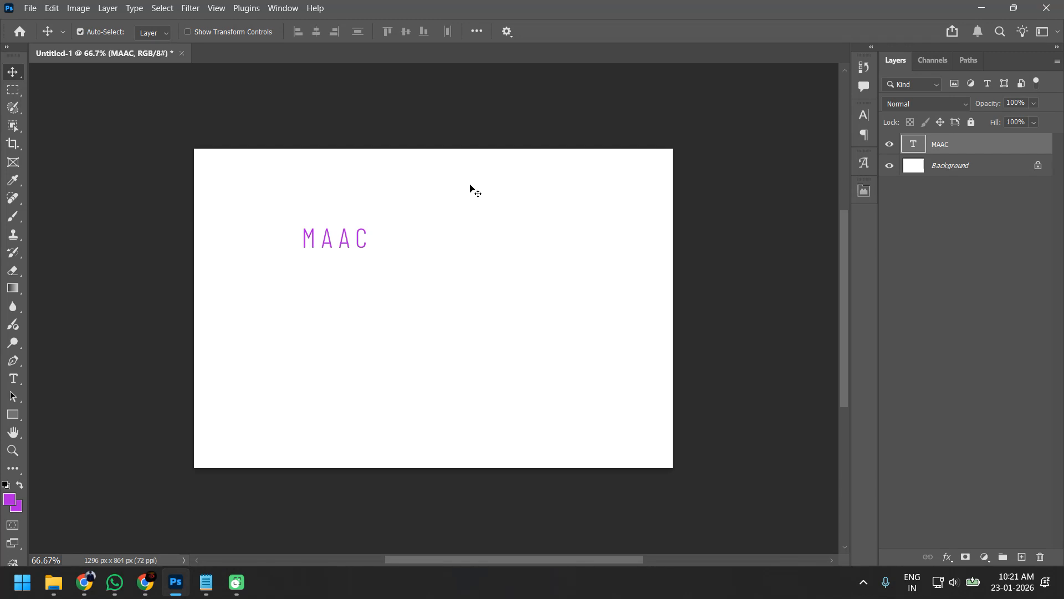
{"action": "key", "text": "ctrl+t"}
{"action": "left_click_drag", "start_coordinate": [368, 254], "coordinate": [482, 239]}
{"action": "key", "text": "Return"}
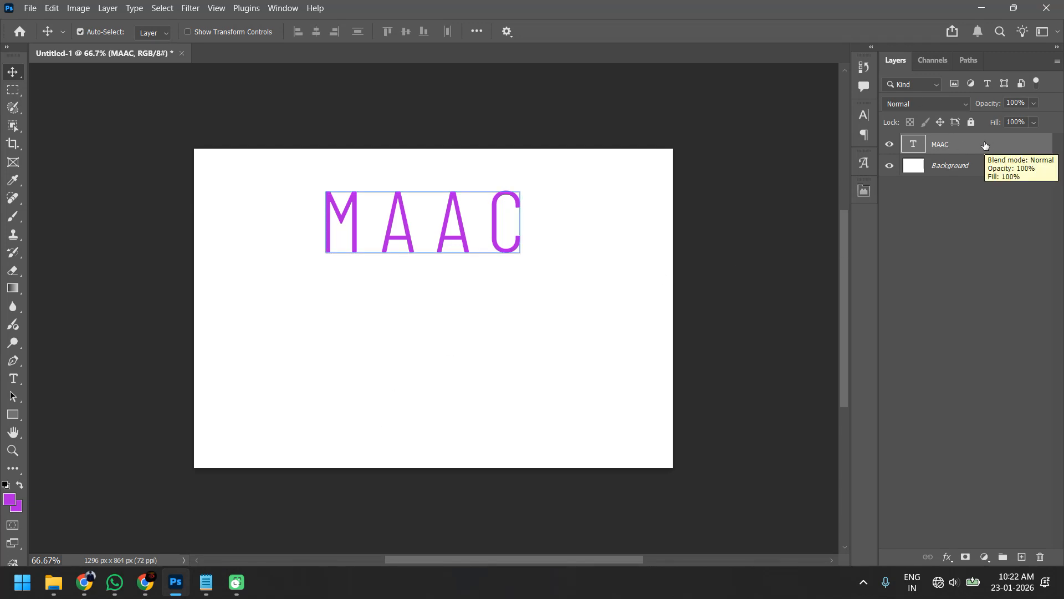
Step: Change the font of the MAAC text to TR2N
{"action": "key", "text": "t"}
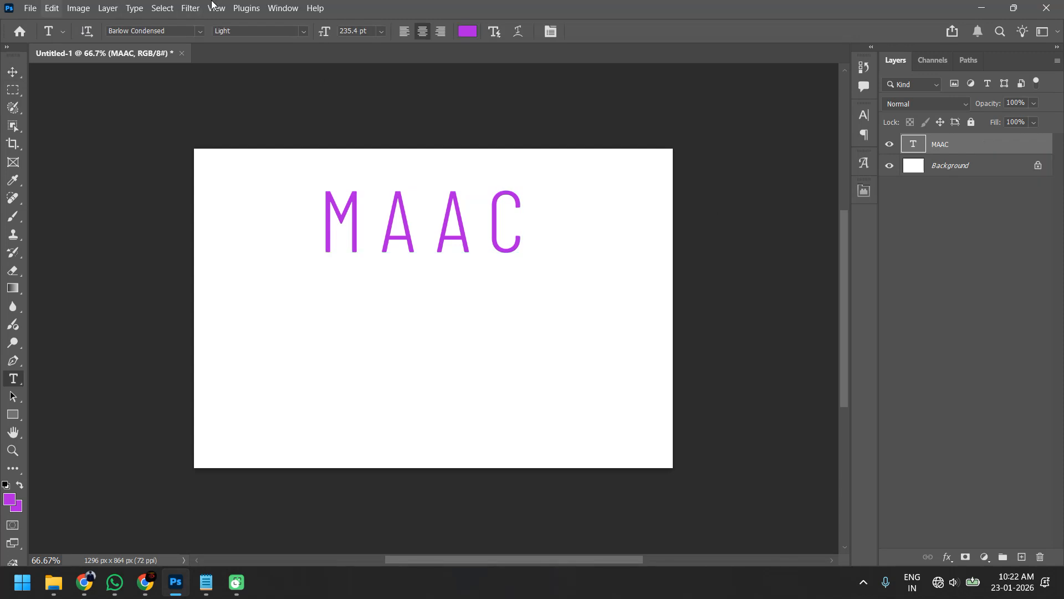
{"action": "key", "text": "v"}
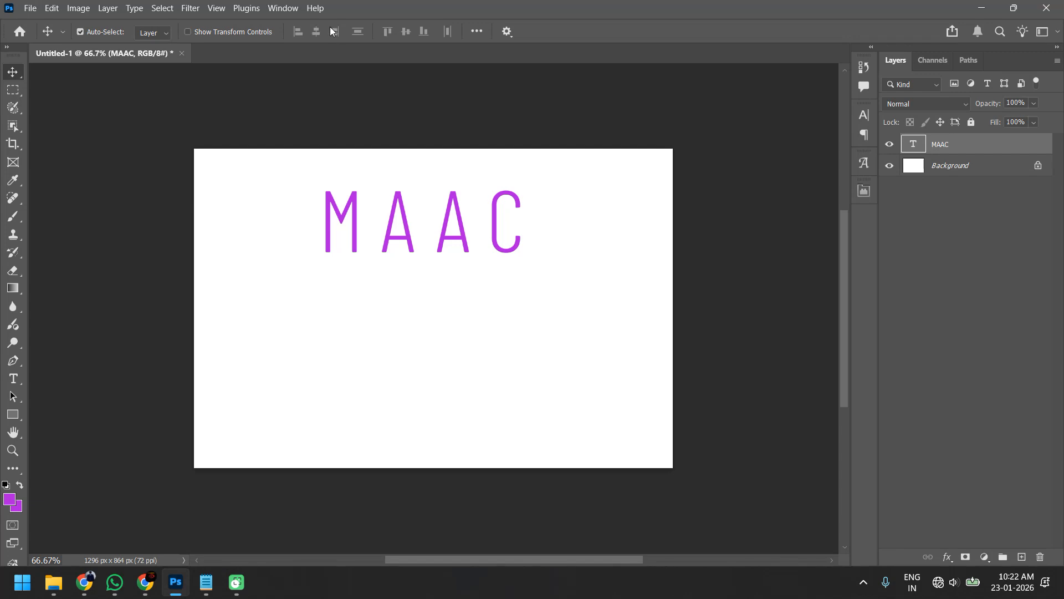
{"action": "key", "text": "t"}
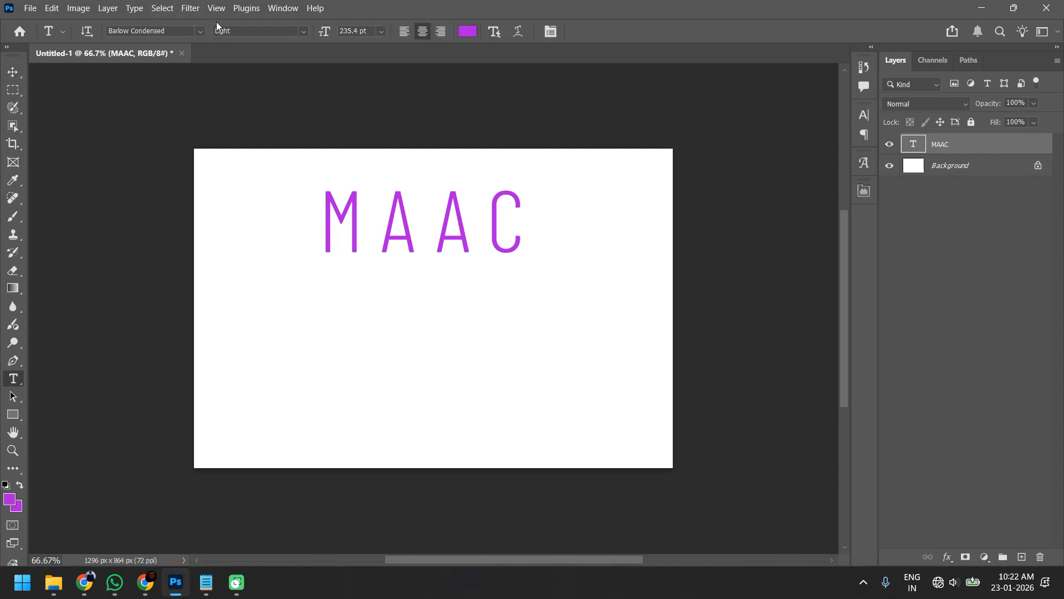
{"action": "left_click", "coordinate": [181, 31]}
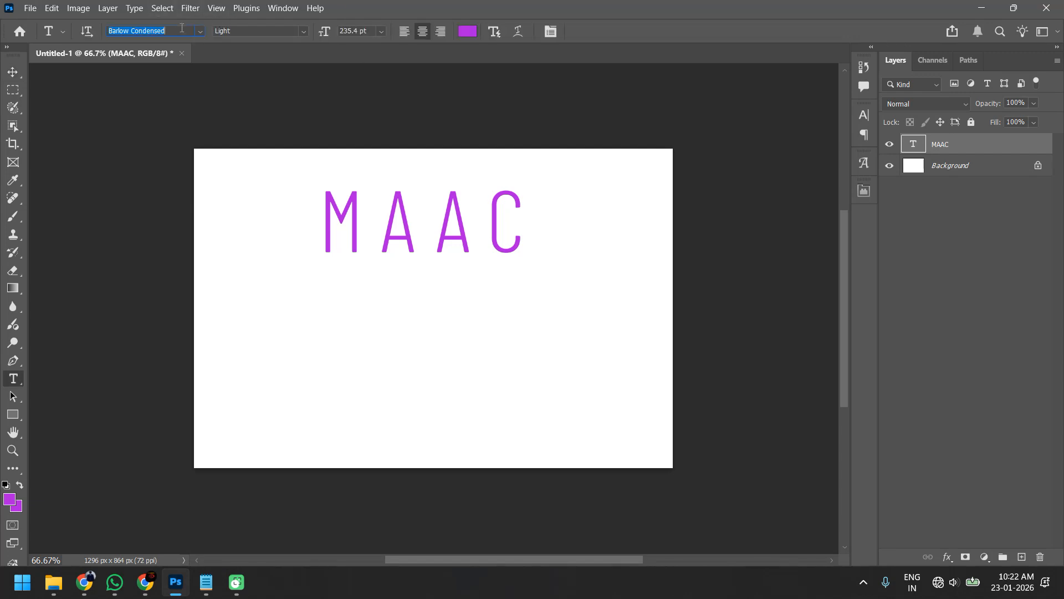
{"action": "left_click", "coordinate": [200, 31]}
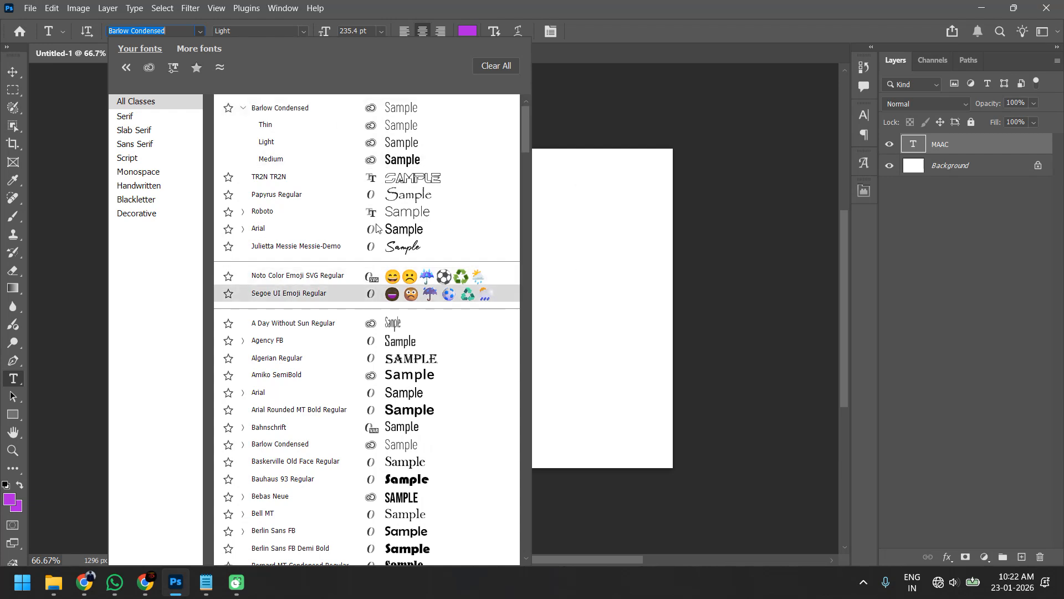
{"action": "left_click", "coordinate": [421, 178]}
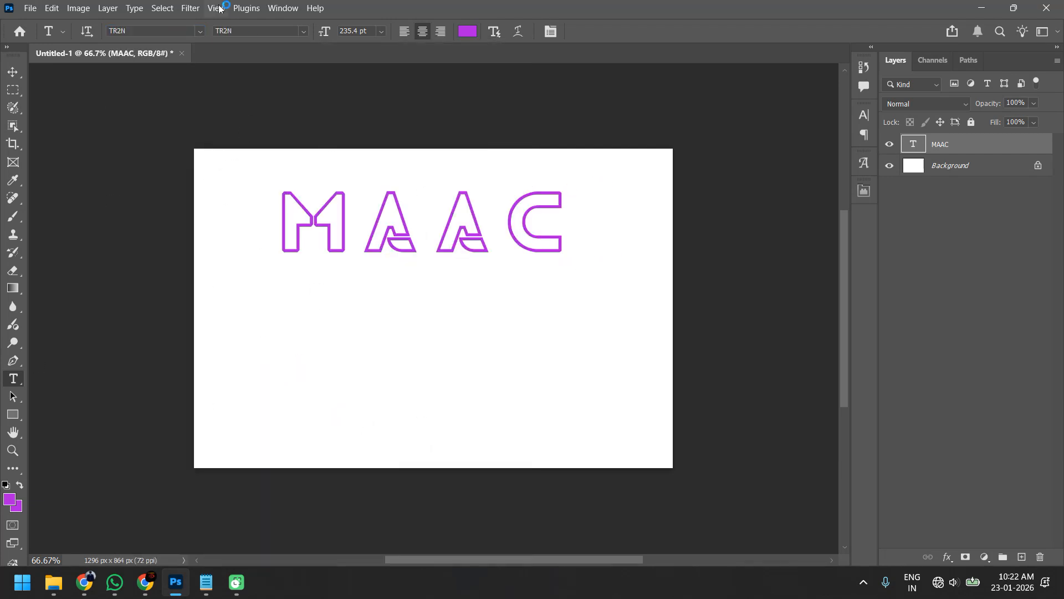
Step: Change the MAAC text font to Roboto with the SemiBold style
{"action": "left_click", "coordinate": [200, 32]}
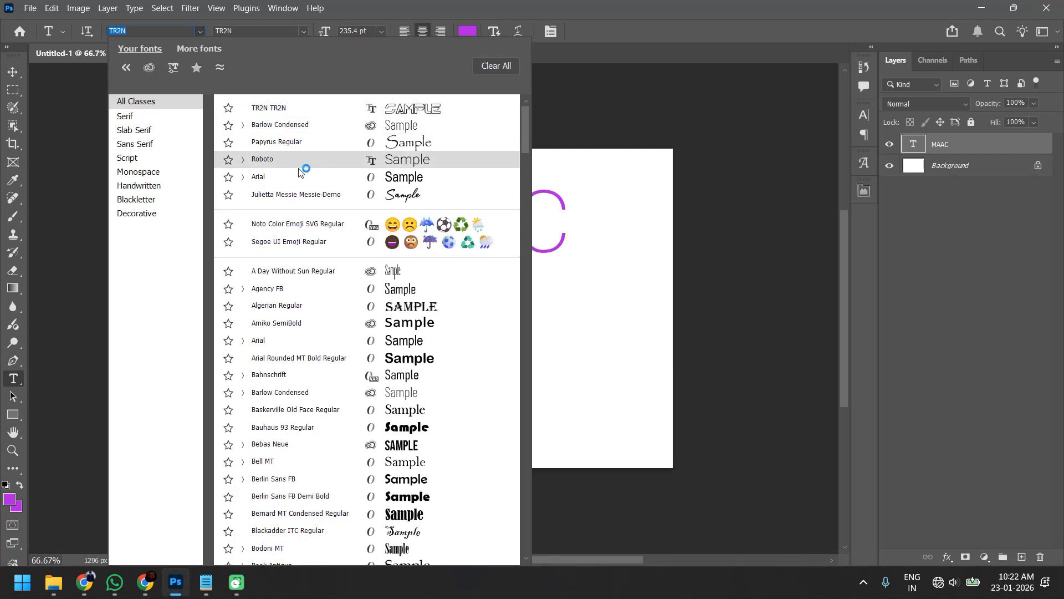
{"action": "left_click", "coordinate": [280, 161]}
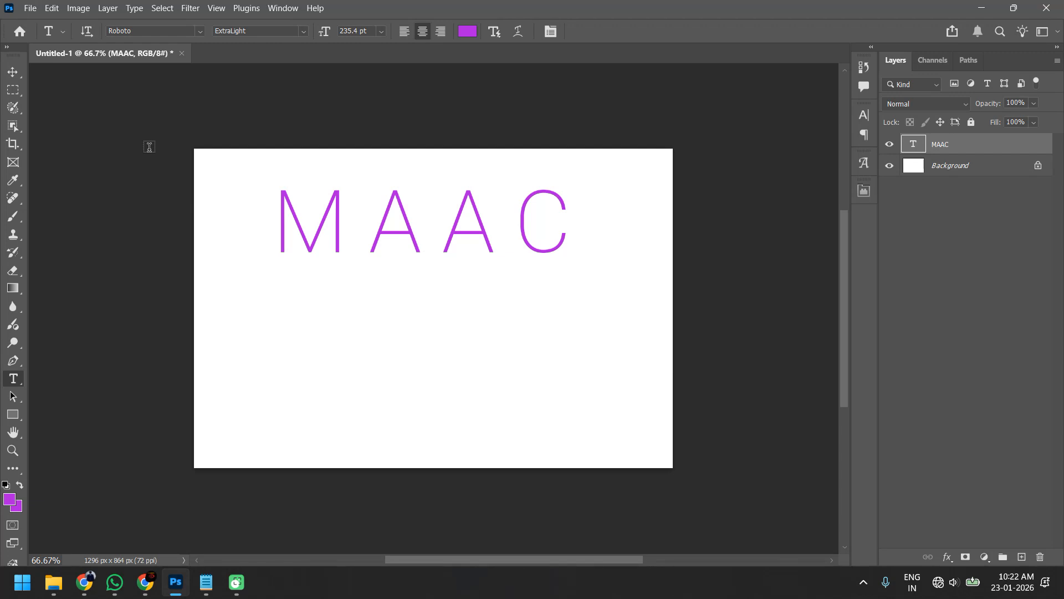
{"action": "left_click", "coordinate": [304, 32]}
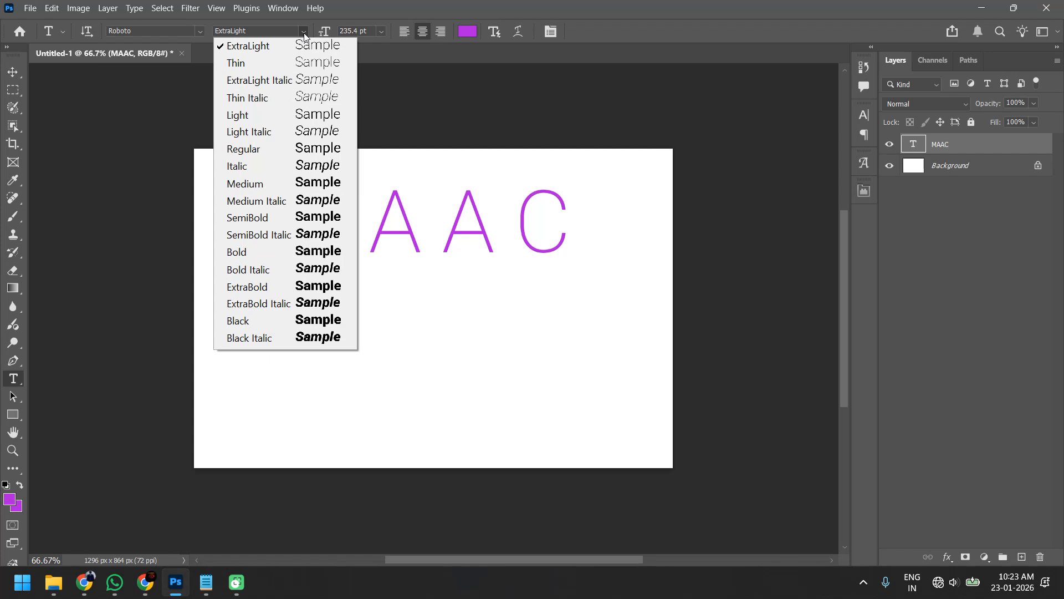
{"action": "left_click", "coordinate": [326, 220]}
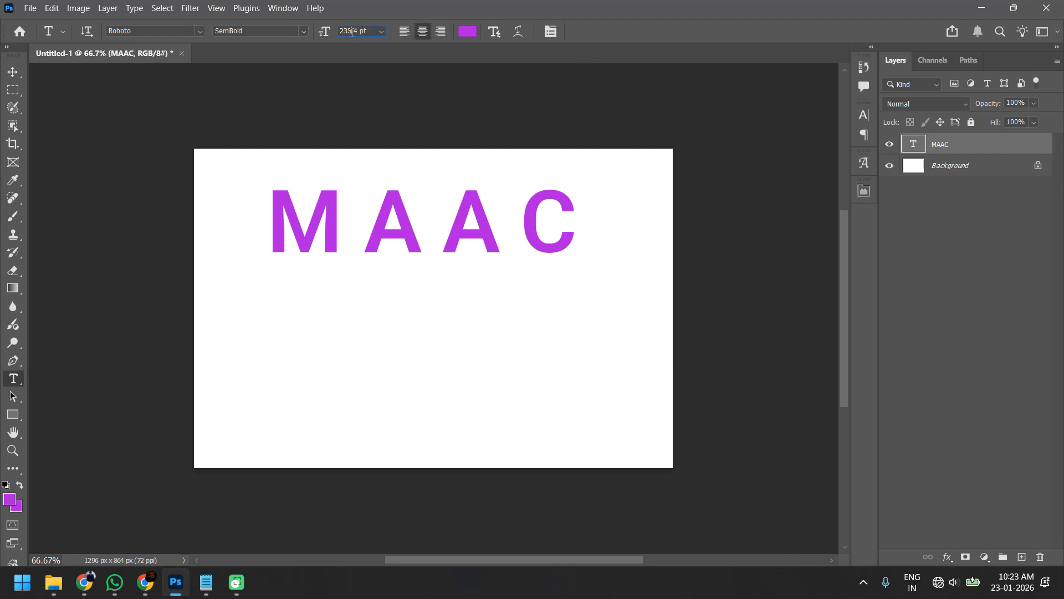
Step: Set the MAAC text size to 250 pt and scrub it up to 255 pt
{"action": "type", "text": "250"}
{"action": "key", "text": "Return"}
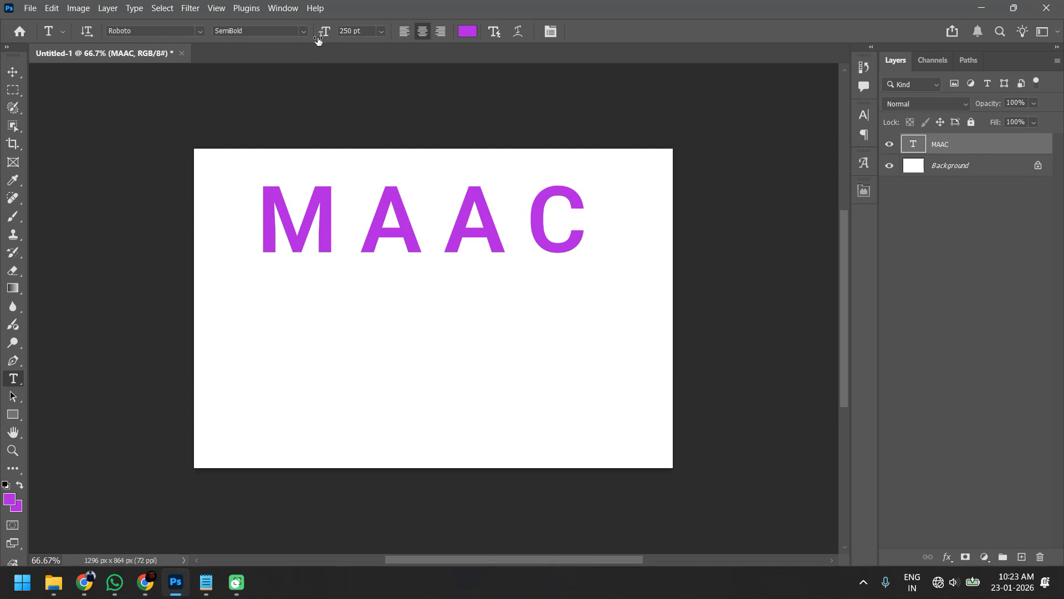
{"action": "left_click_drag", "start_coordinate": [324, 35], "coordinate": [196, 89]}
{"action": "left_click_drag", "start_coordinate": [324, 33], "coordinate": [311, 315]}
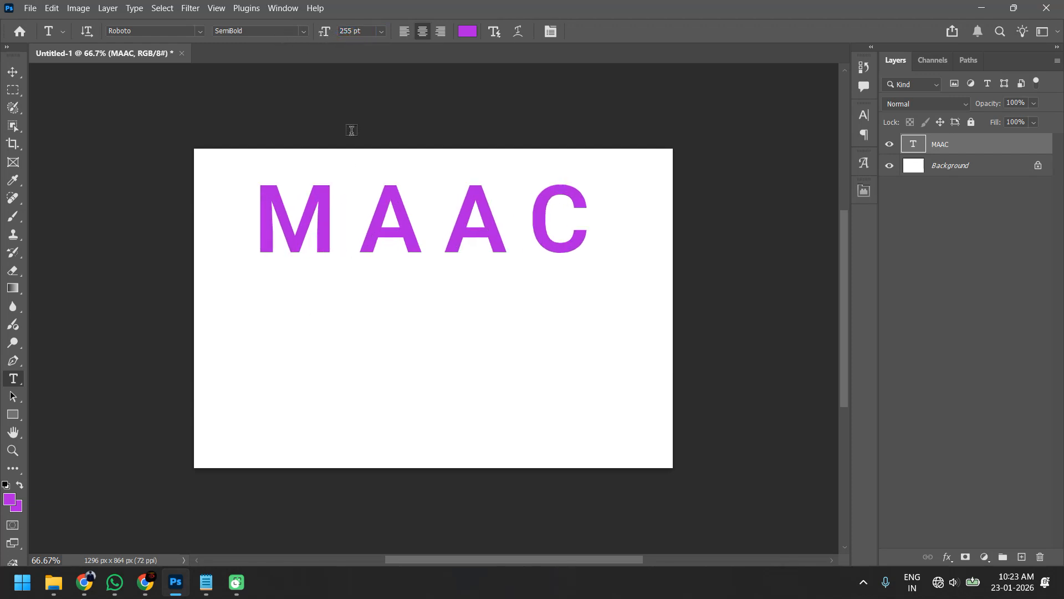
Step: Return the MAAC text size to 250 pt
{"action": "left_click", "coordinate": [351, 32]}
{"action": "type", "text": "250"}
{"action": "key", "text": "Return"}
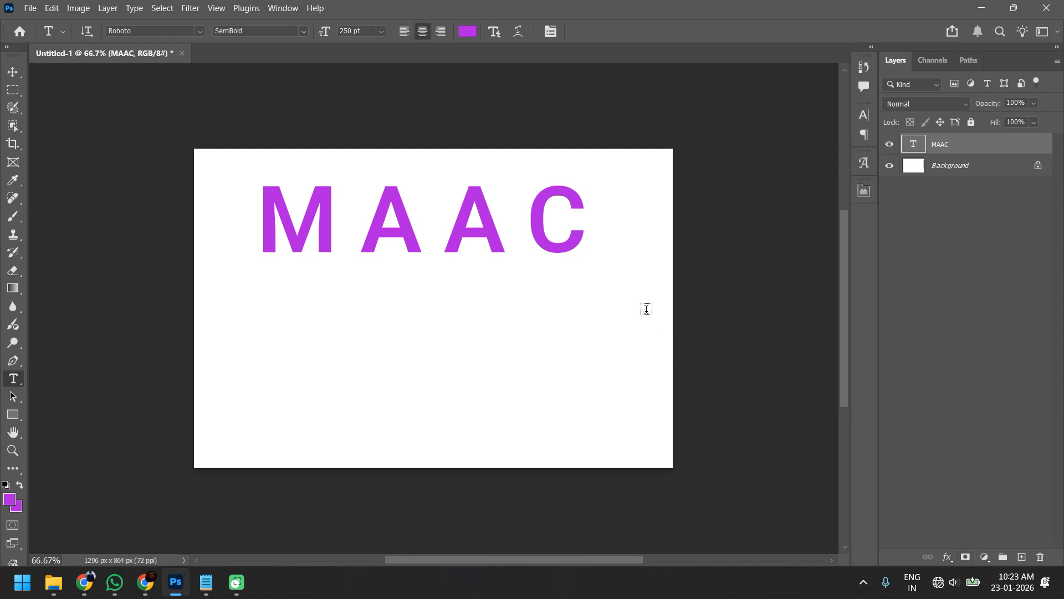
Step: Select all of the MAAC text, apply the 30 pt preset size, and set the size to 100 pt
{"action": "left_click", "coordinate": [410, 227]}
{"action": "key", "text": "ctrl+a"}
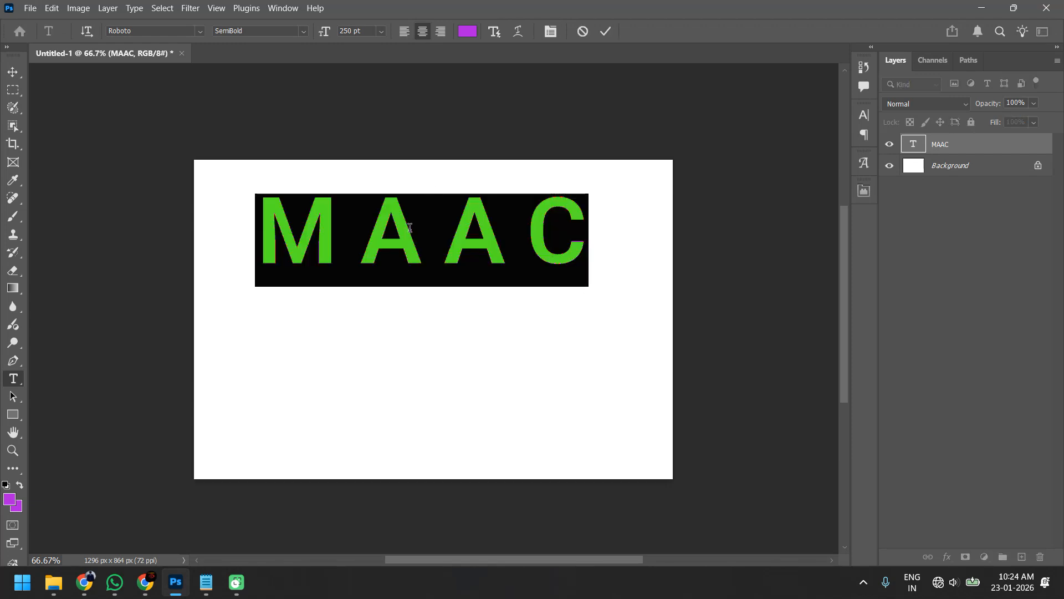
{"action": "left_click", "coordinate": [410, 228]}
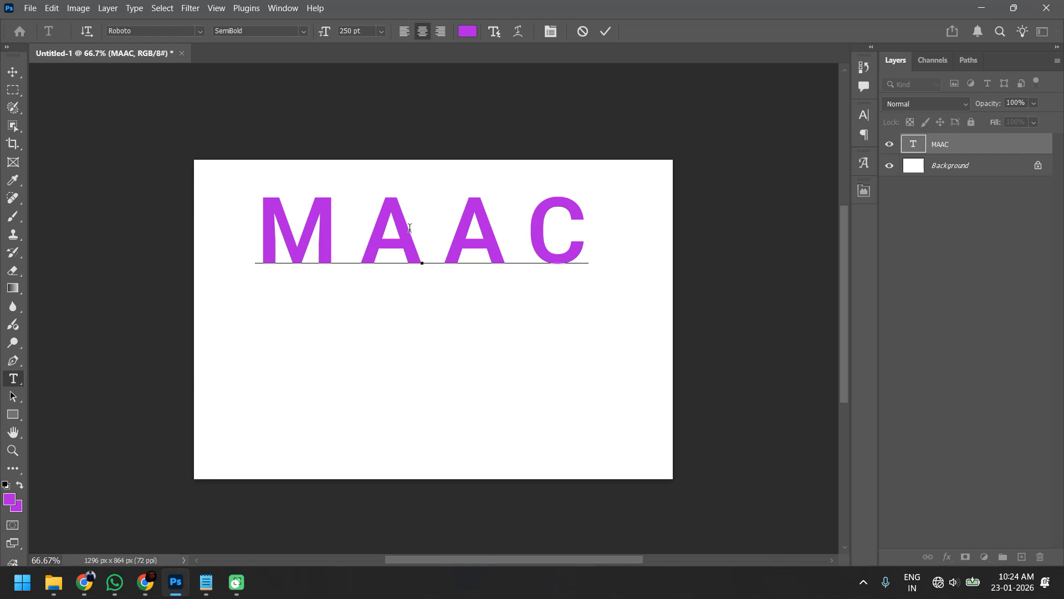
{"action": "key", "text": "ctrl+a"}
{"action": "left_click", "coordinate": [382, 32]}
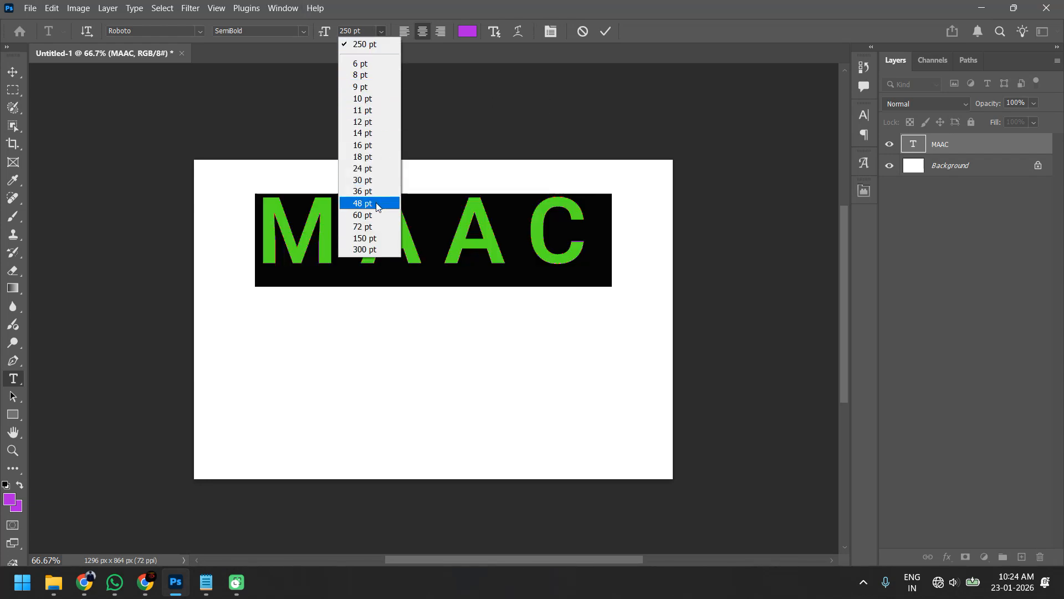
{"action": "left_click", "coordinate": [377, 179]}
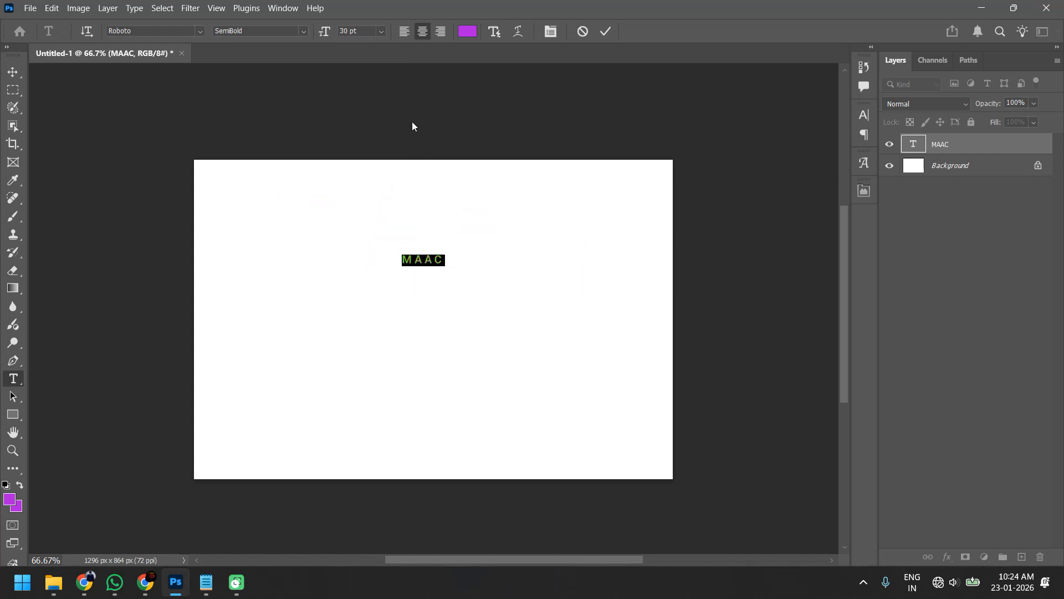
{"action": "left_click", "coordinate": [357, 32]}
{"action": "type", "text": "100"}
{"action": "key", "text": "Return"}
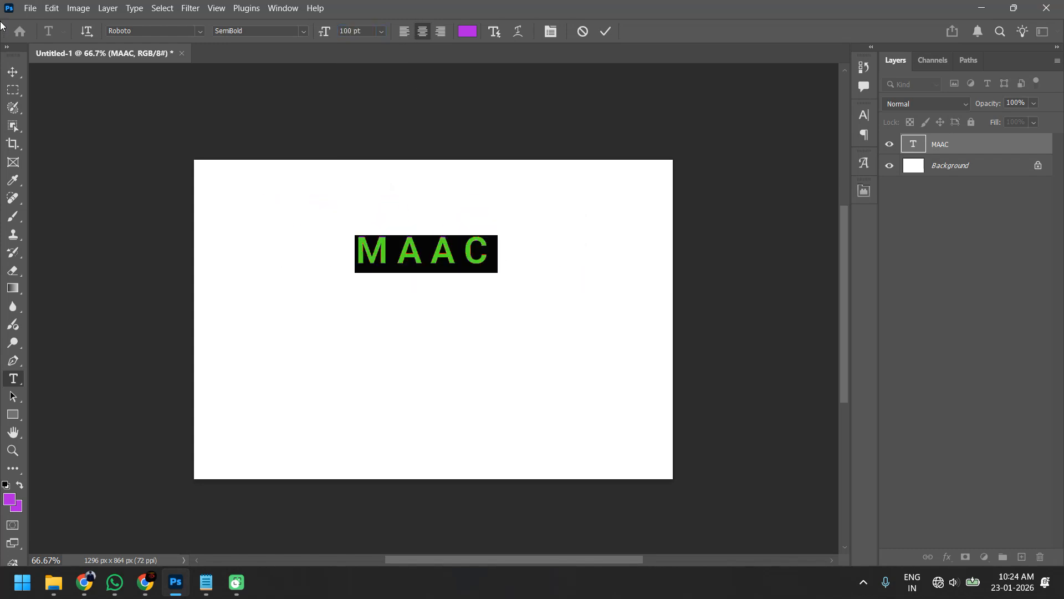
Step: Extend the text to three lines reading "MAAC IS", "AN ANIMATION" and "INSTITUTE"
{"action": "left_click", "coordinate": [496, 255]}
{"action": "type", "text": "IS"}
{"action": "key", "text": "Return"}
{"action": "type", "text": "AN ANIMATION"}
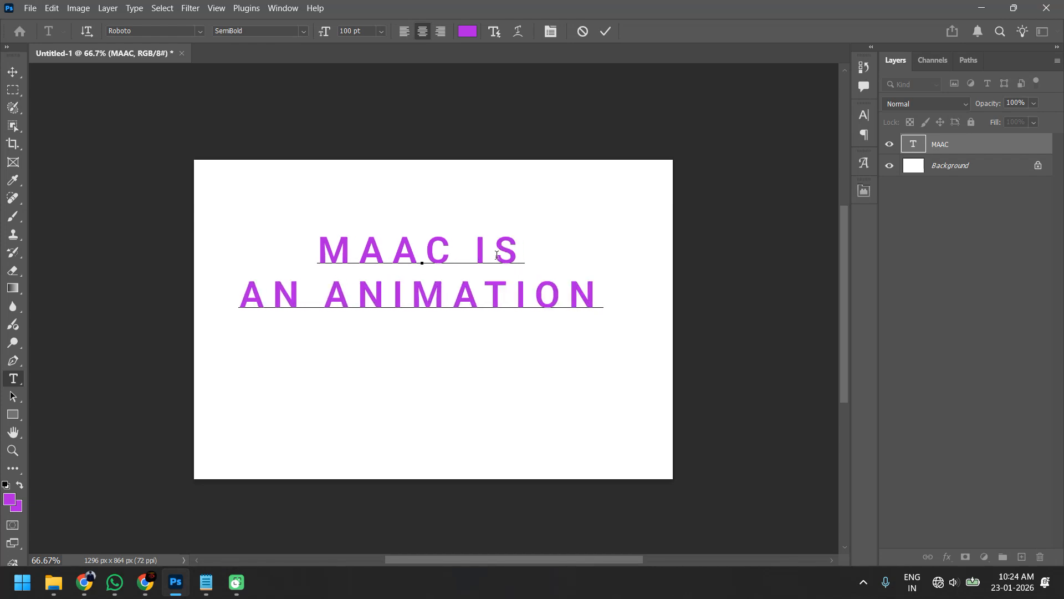
{"action": "key", "text": "Return"}
{"action": "type", "text": "INSTI"}
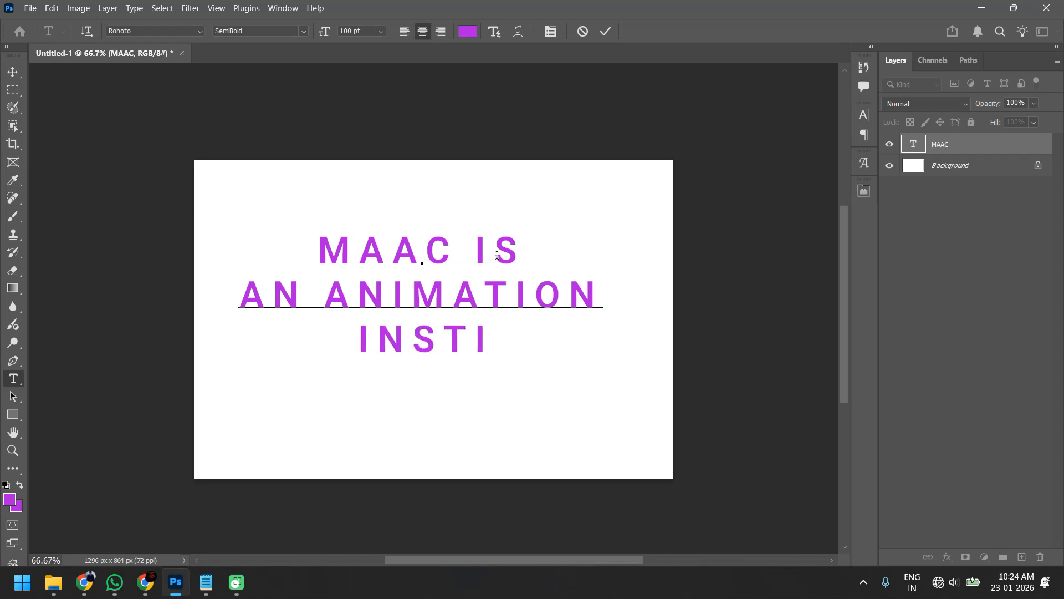
{"action": "type", "text": "TUTE"}
{"action": "key", "text": "Return"}
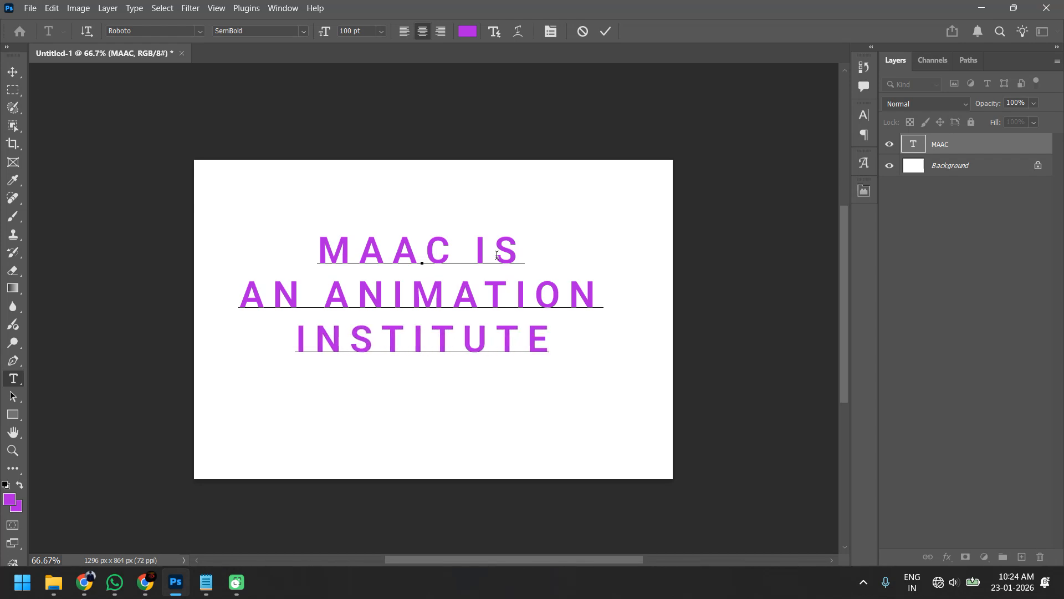
Step: Add the lines "DESIGNED" and "TO CREATE" below "INSTITUTE" and begin the sixth line with "CRE"
{"action": "type", "text": "DES"}
{"action": "key", "text": "BackSpace"}
{"action": "key", "text": "BackSpace"}
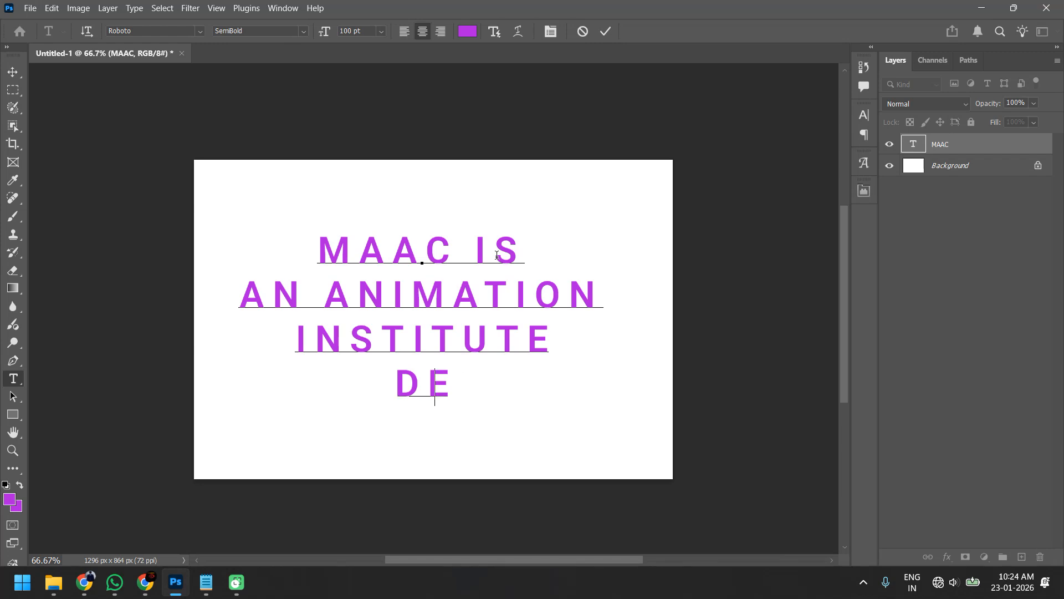
{"action": "type", "text": "ESGI"}
{"action": "key", "text": "BackSpace"}
{"action": "key", "text": "BackSpace"}
{"action": "type", "text": "IGNED"}
{"action": "key", "text": "Return"}
{"action": "type", "text": "TO CREA"}
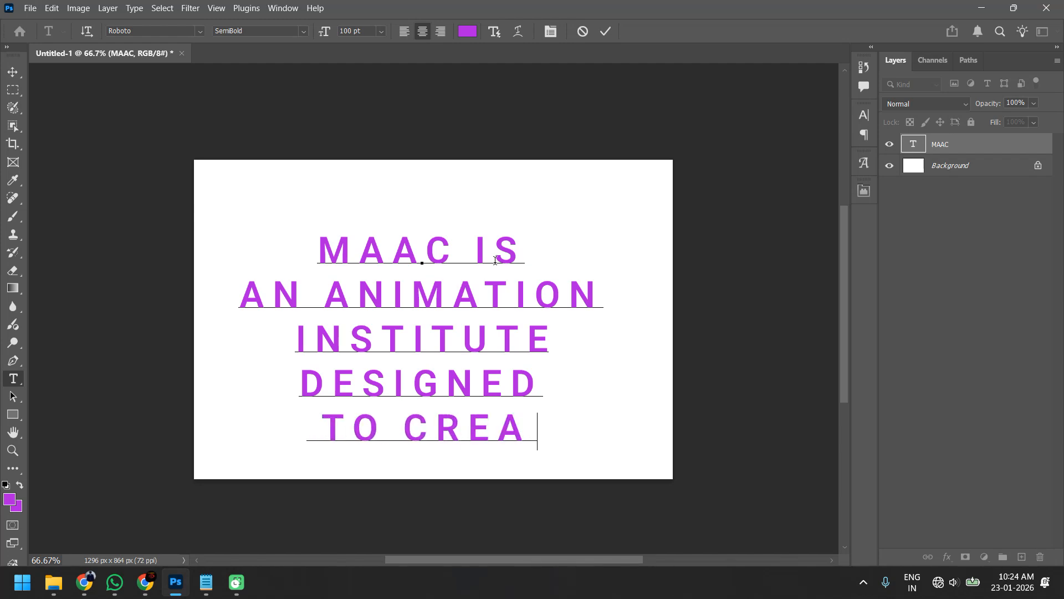
{"action": "type", "text": "TECRE"}
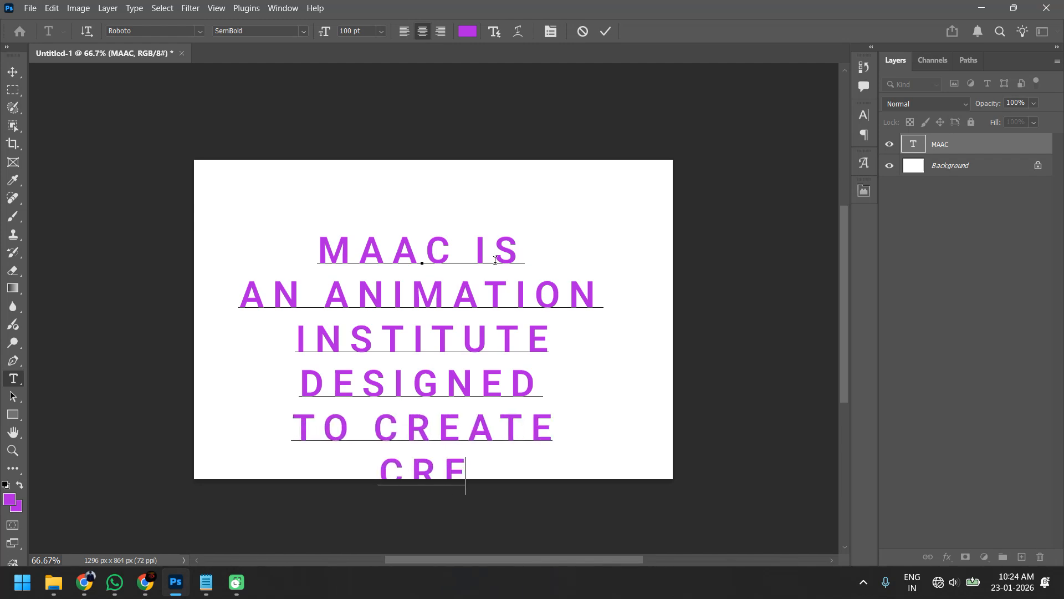
Step: Complete the sixth line as "CREATIVE PROFESSIONA;S" and commit the text
{"action": "type", "text": "ATIVE PIRPO"}
{"action": "key", "text": "BackSpace"}
{"action": "key", "text": "BackSpace"}
{"action": "key", "text": "BackSpace"}
{"action": "key", "text": "BackSpace"}
{"action": "type", "text": "ROFEFSSS"}
{"action": "type", "text": "I"}
{"action": "key", "text": "BackSpace"}
{"action": "key", "text": "BackSpace"}
{"action": "type", "text": "IOonal"}
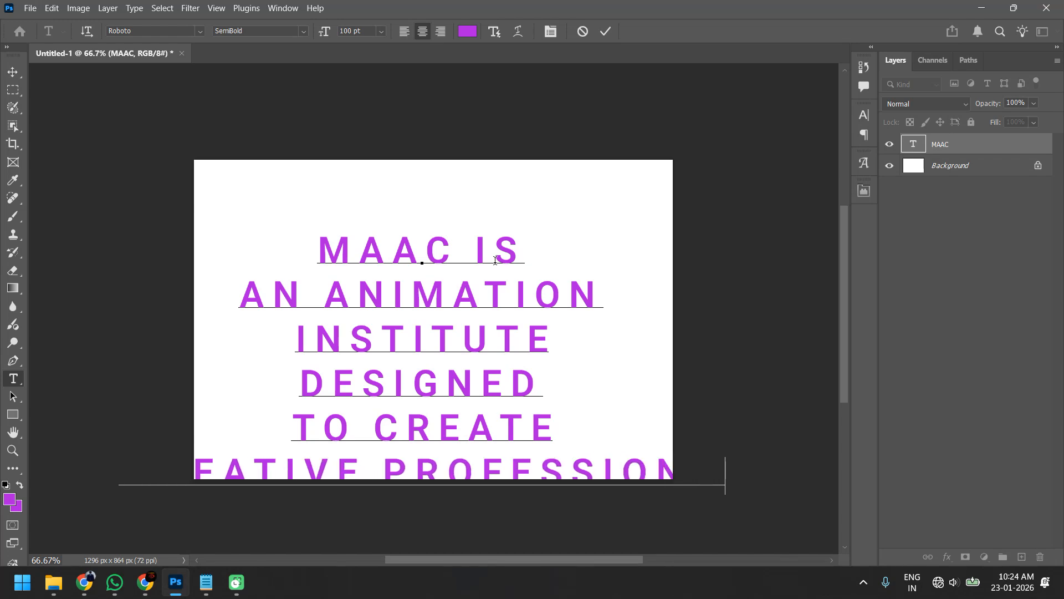
{"action": "key", "text": "ctrl+Return"}
Step: Scale the six-line text block down to about 64 pt with Free Transform and center it horizontally within the canvas
{"action": "key", "text": "ctrl+t"}
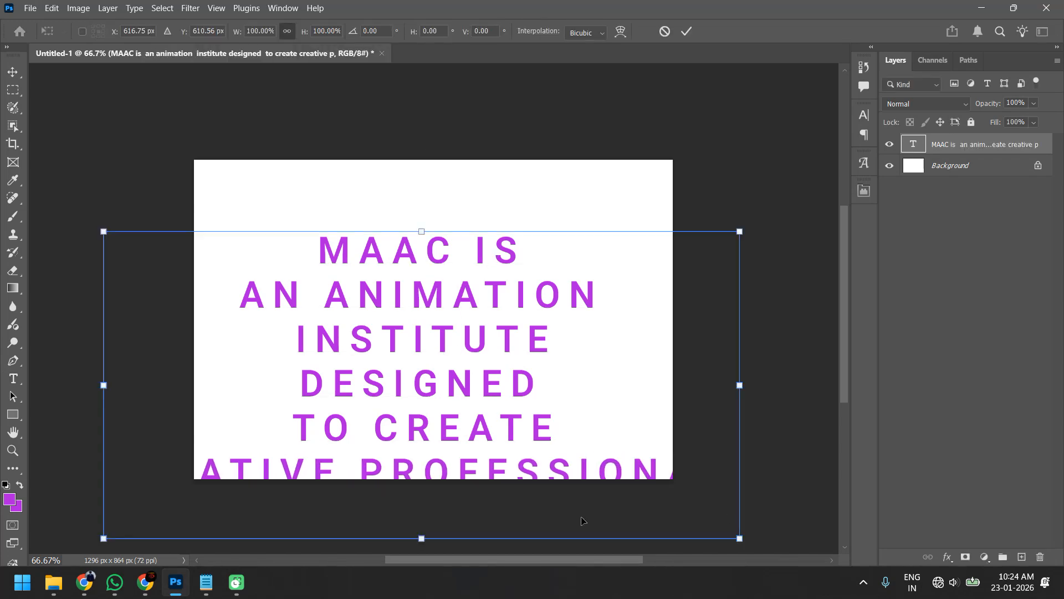
{"action": "left_click_drag", "start_coordinate": [740, 541], "coordinate": [556, 449]}
{"action": "left_click_drag", "start_coordinate": [465, 398], "coordinate": [569, 386]}
{"action": "left_click_drag", "start_coordinate": [656, 221], "coordinate": [614, 234]}
{"action": "left_click_drag", "start_coordinate": [344, 346], "coordinate": [366, 310]}
{"action": "key", "text": "Return"}
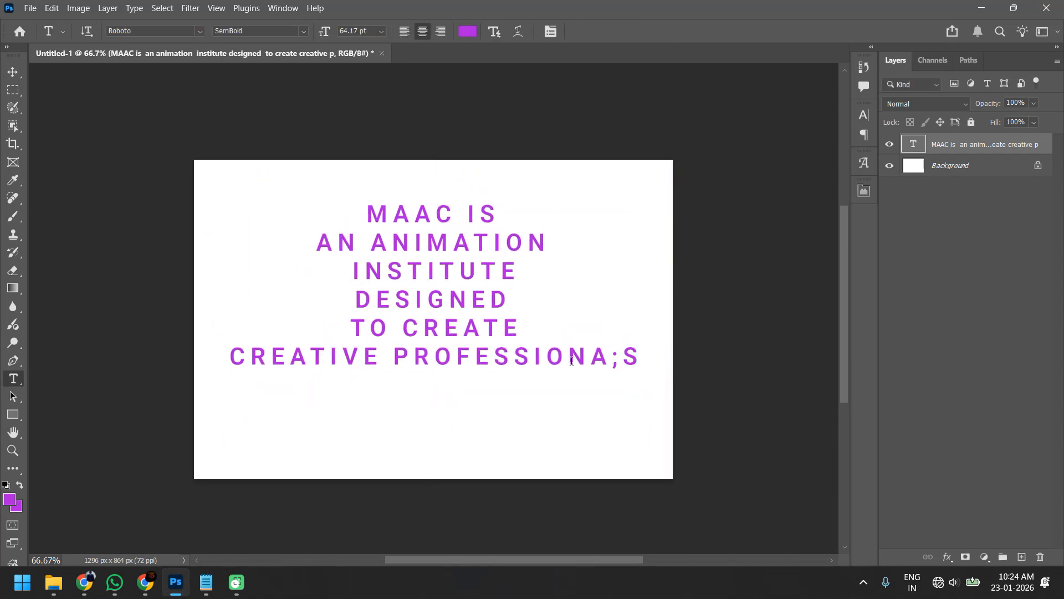
Step: Correct the misspelled last word of the text to "PROFESSIONALS" and commit the edit
{"action": "left_click", "coordinate": [607, 361]}
{"action": "key", "text": "BackSpace"}
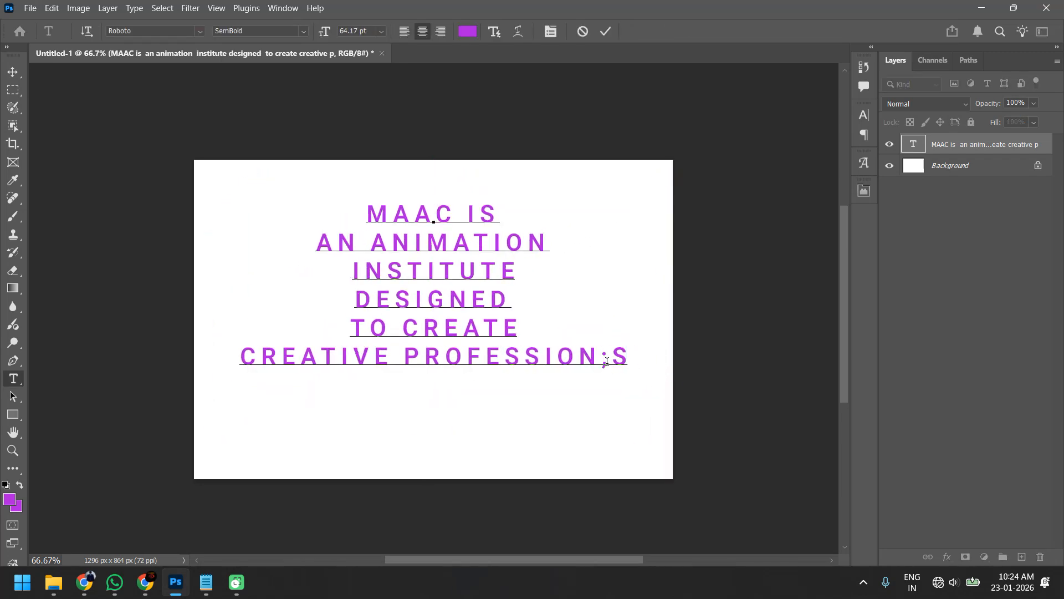
{"action": "key", "text": "Right"}
{"action": "key", "text": "BackSpace"}
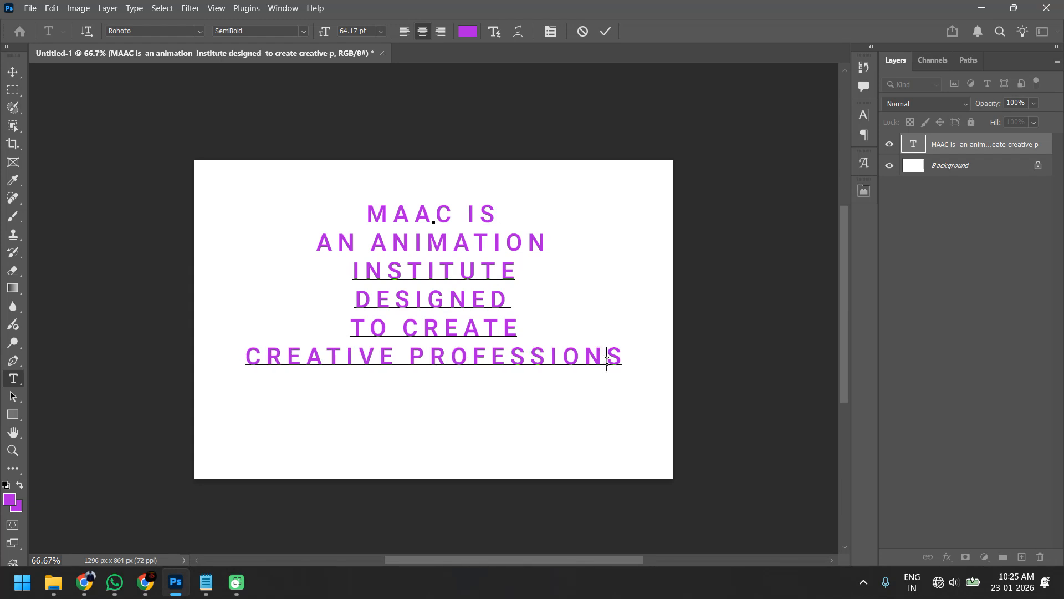
{"action": "type", "text": "AL"}
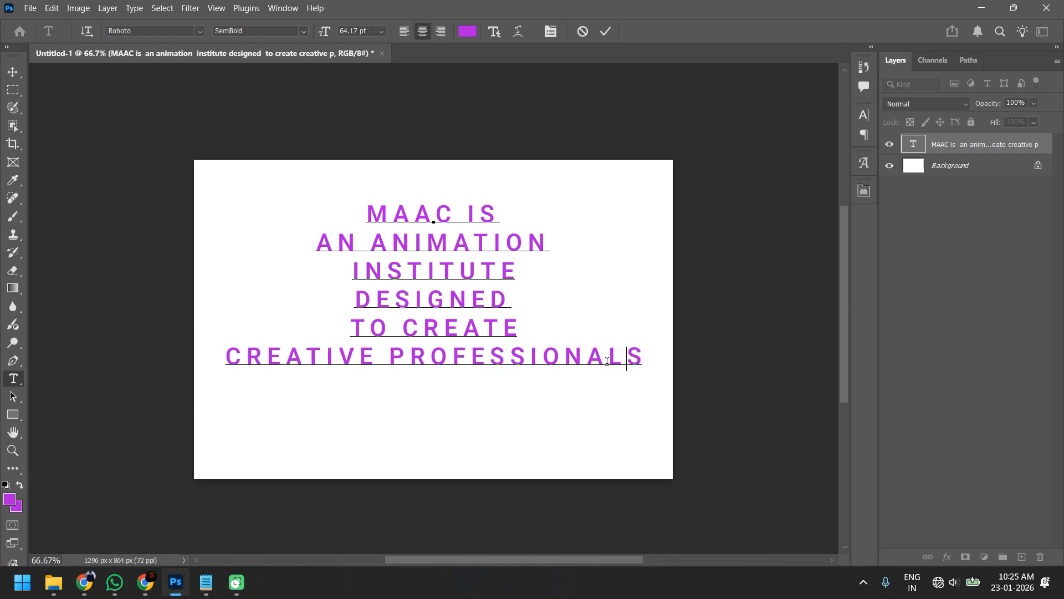
{"action": "key", "text": "ctrl+Return"}
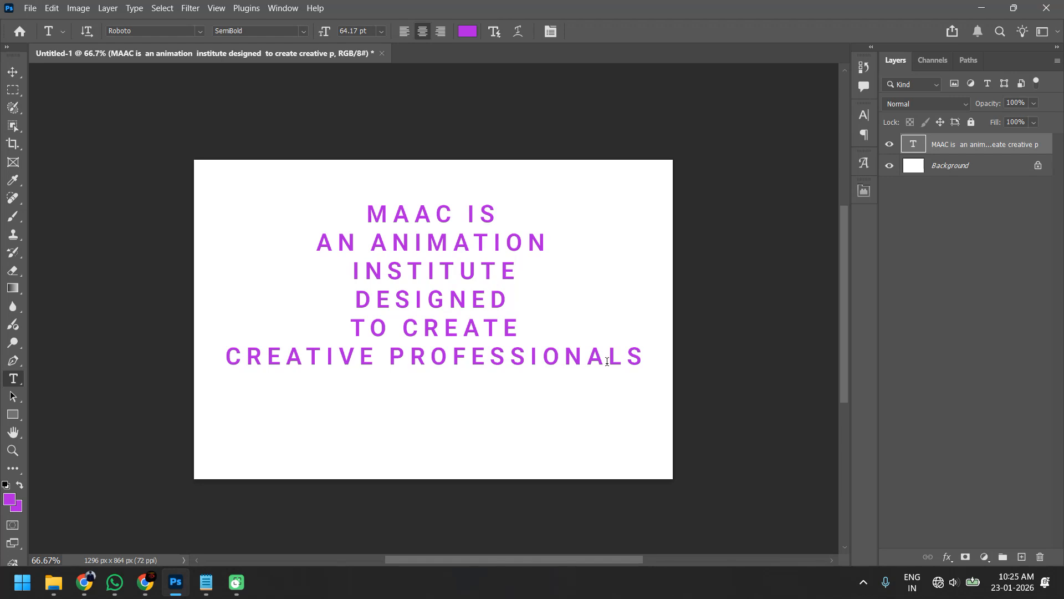
Step: Join "INSTITUTE" to the "AN ANIMATION" line and "TO CREATE" to the "DESIGNED" line, and shift the text block slightly down
{"action": "left_click", "coordinate": [353, 281]}
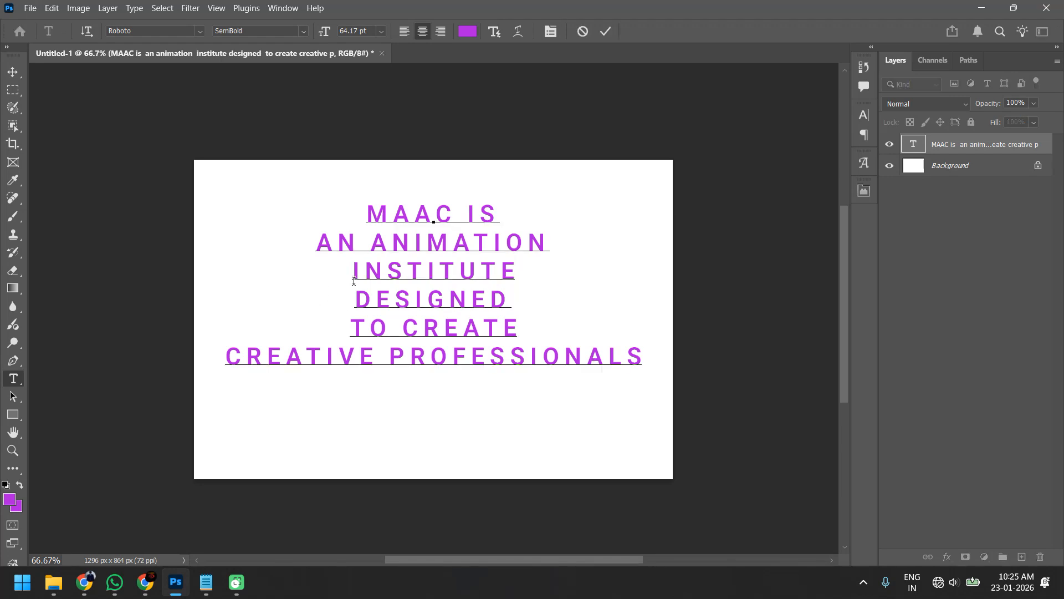
{"action": "key", "text": "BackSpace"}
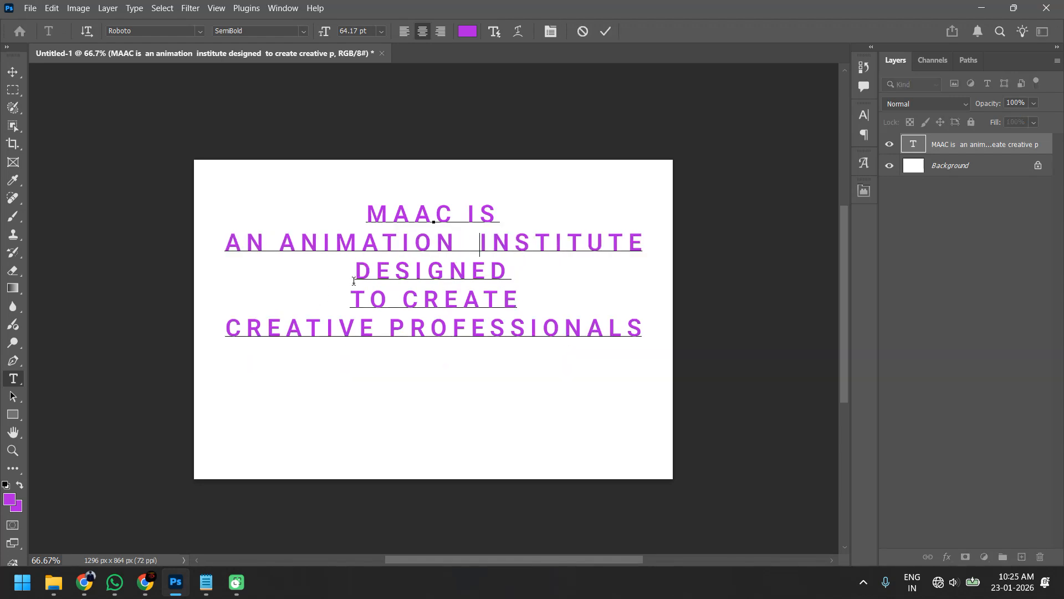
{"action": "key", "text": "BackSpace"}
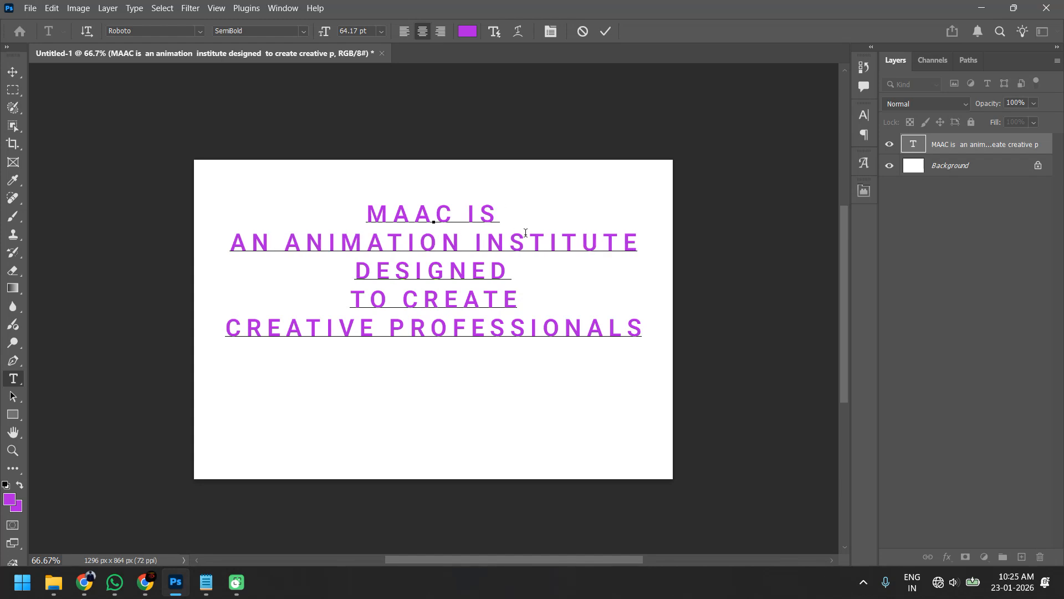
{"action": "left_click", "coordinate": [355, 273]}
{"action": "left_click", "coordinate": [352, 299]}
{"action": "key", "text": "BackSpace"}
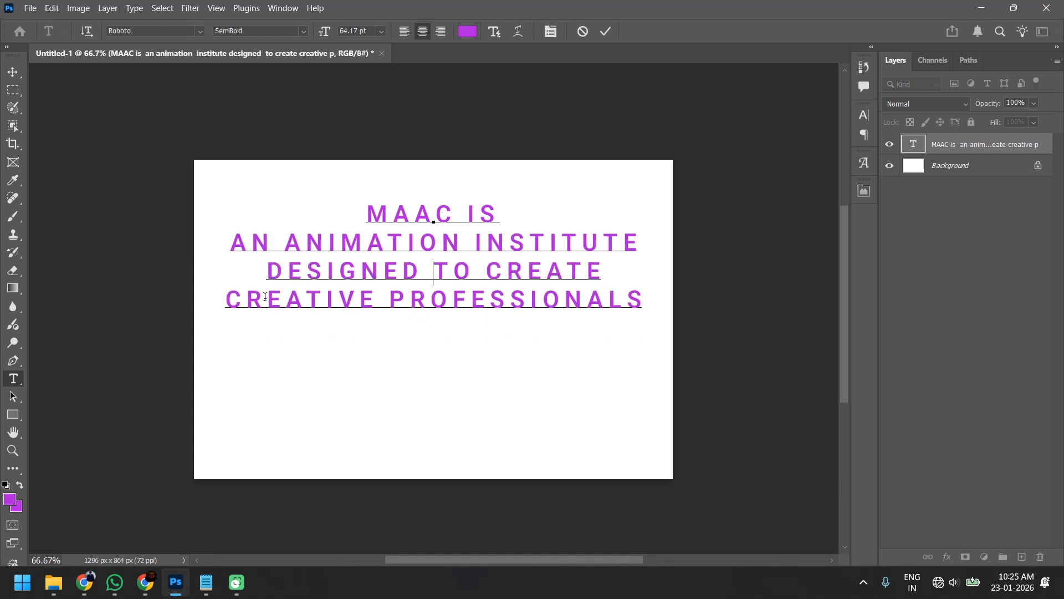
{"action": "left_click", "coordinate": [17, 81]}
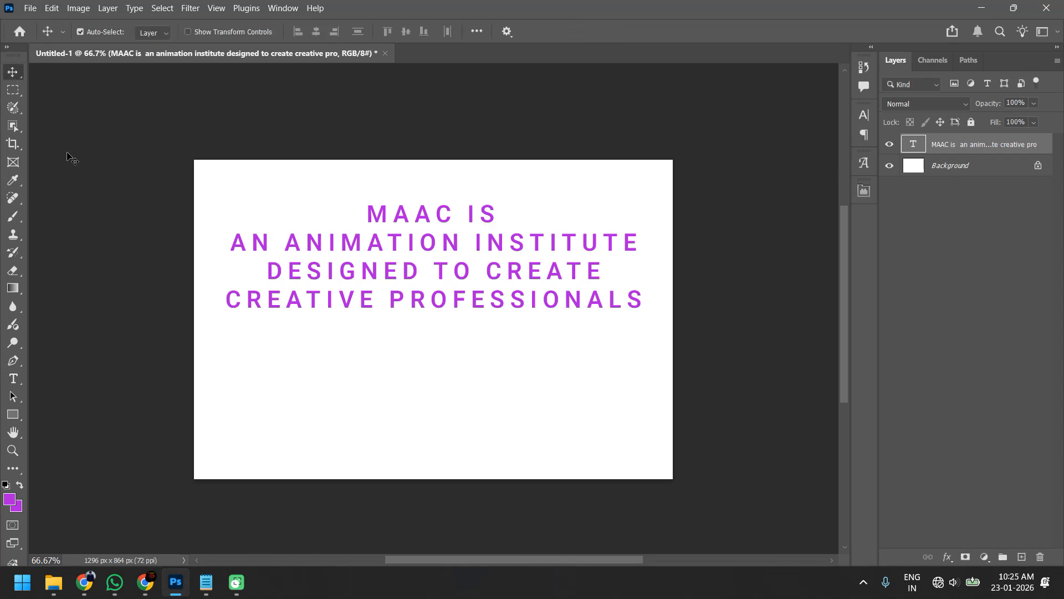
{"action": "left_click_drag", "start_coordinate": [455, 271], "coordinate": [454, 283]}
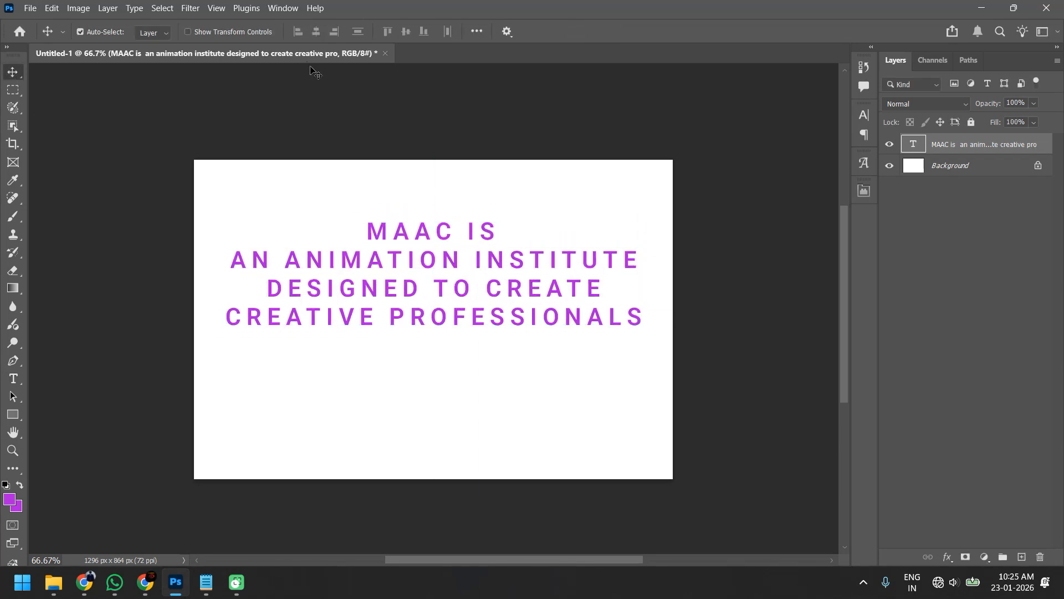
Step: Left-align the four-line text and move it back within the canvas
{"action": "key", "text": "t"}
{"action": "left_click", "coordinate": [406, 32]}
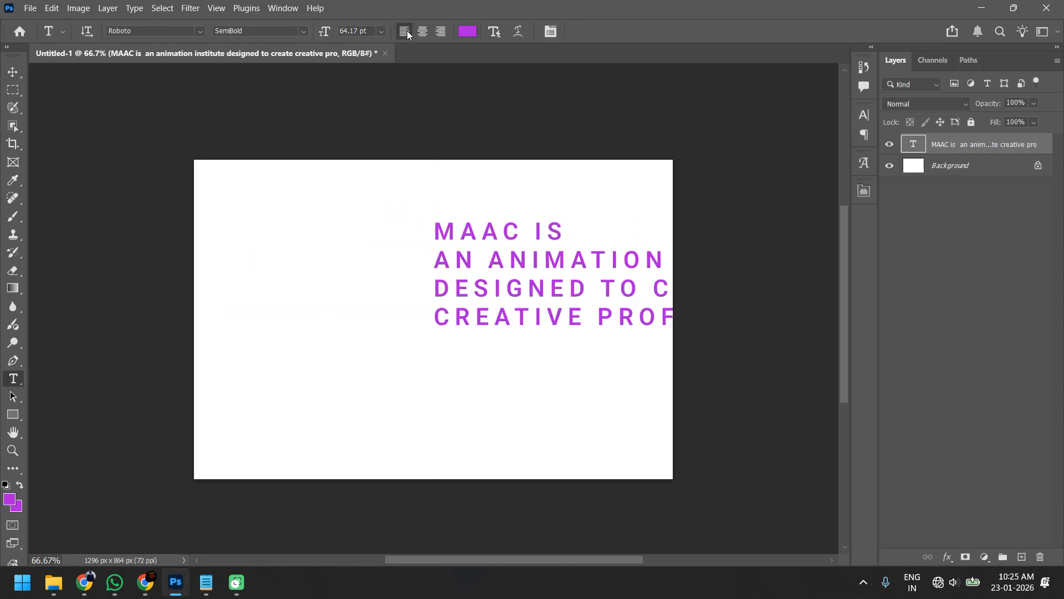
{"action": "key", "text": "v"}
{"action": "left_click_drag", "start_coordinate": [478, 241], "coordinate": [283, 242]}
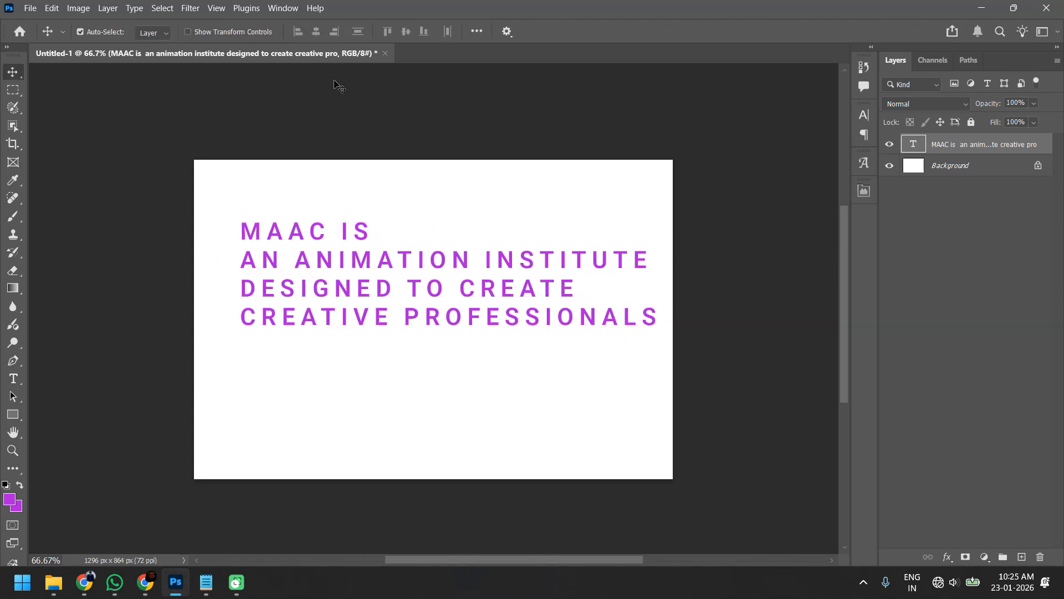
Step: Right-align the four-line text and reposition it so all of it lies within the canvas
{"action": "key", "text": "t"}
{"action": "left_click", "coordinate": [440, 32]}
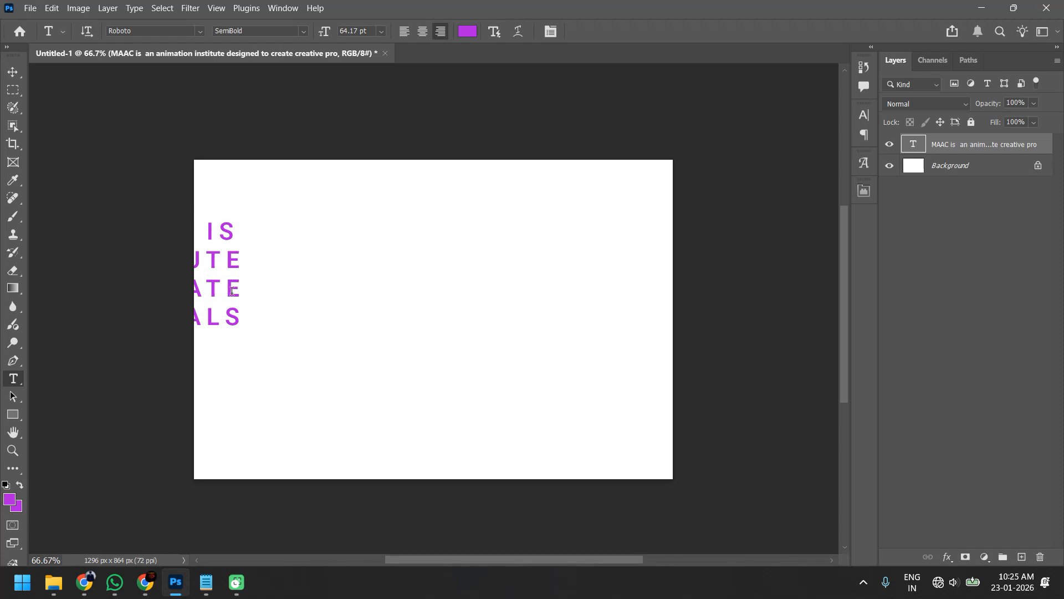
{"action": "key", "text": "v"}
{"action": "left_click_drag", "start_coordinate": [230, 287], "coordinate": [641, 269]}
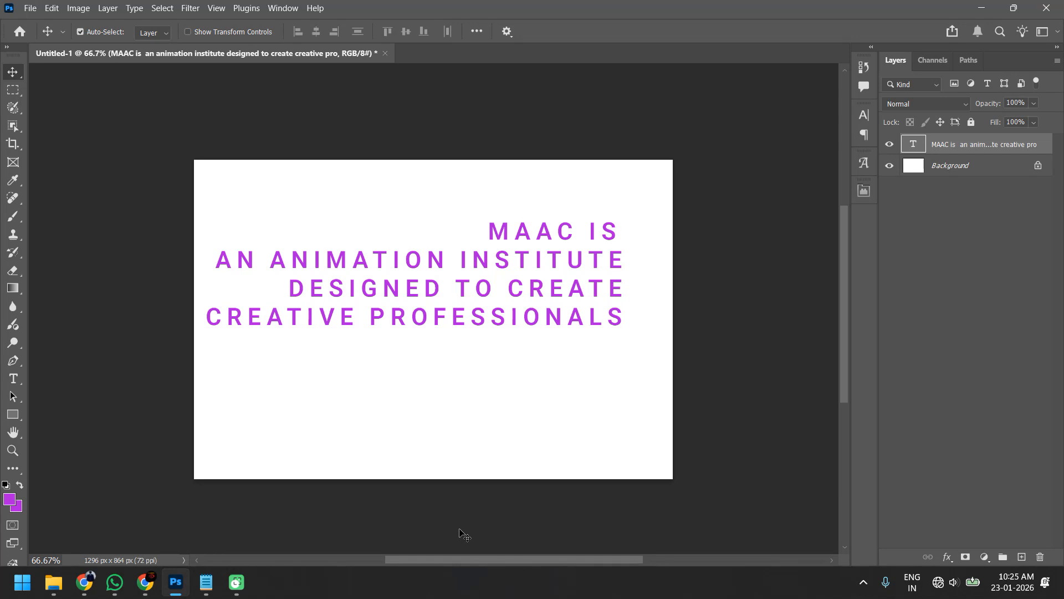
Step: Remove the trailing space after "MAAC IS" so the first line sits flush with the right-aligned edge, and commit the edit
{"action": "double_click", "coordinate": [618, 228]}
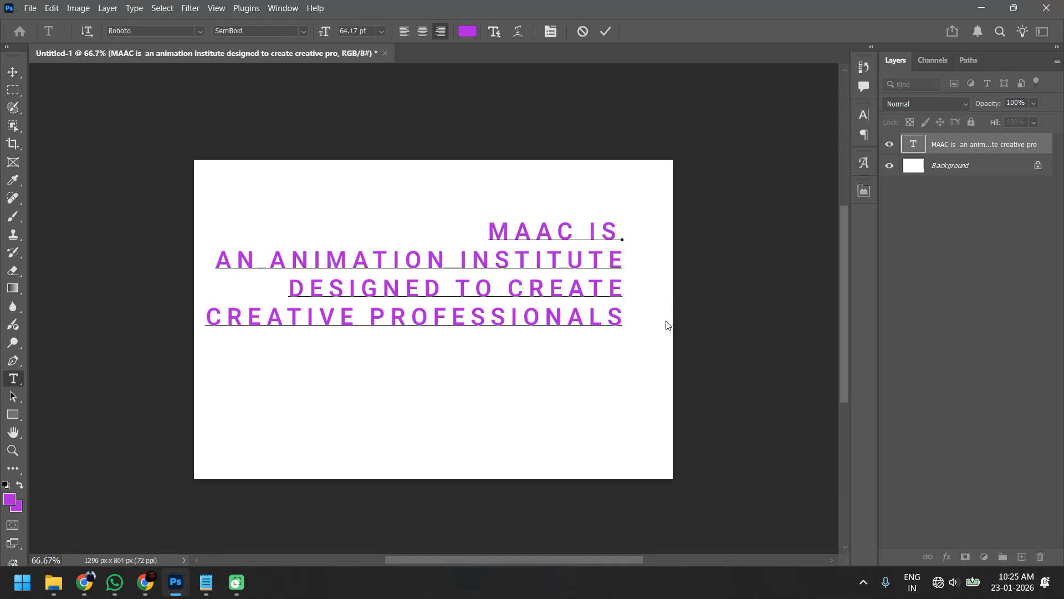
{"action": "key", "text": "BackSpace"}
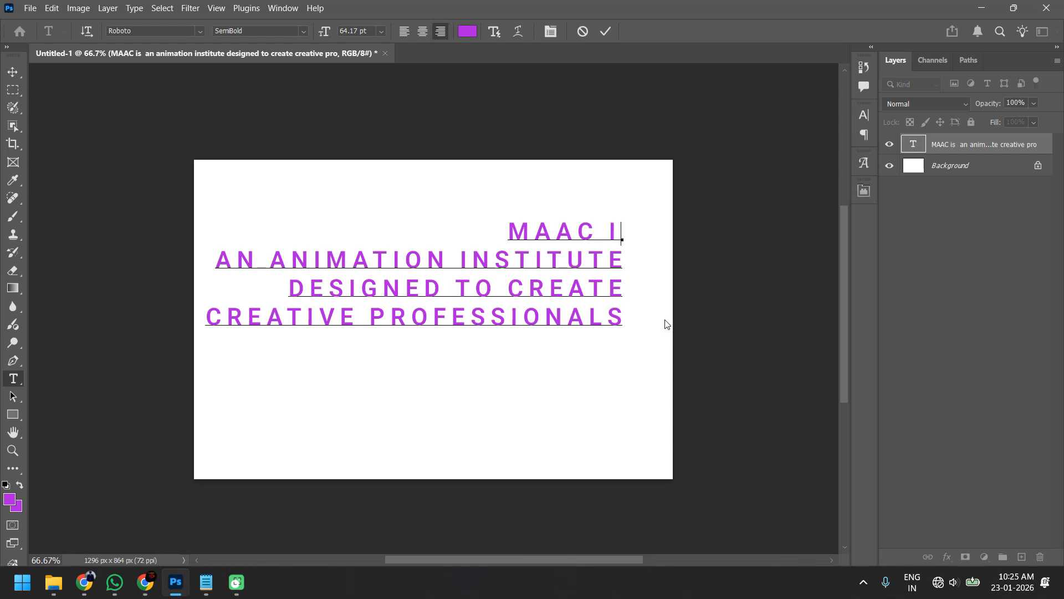
{"action": "key", "text": "BackSpace"}
{"action": "type", "text": "is"}
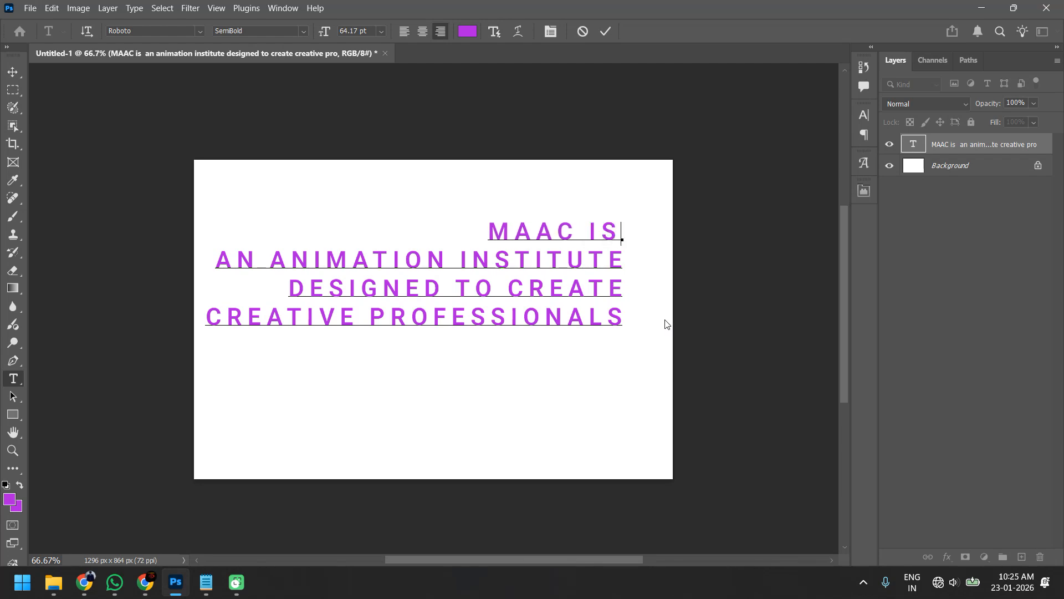
{"action": "key", "text": "BackSpace"}
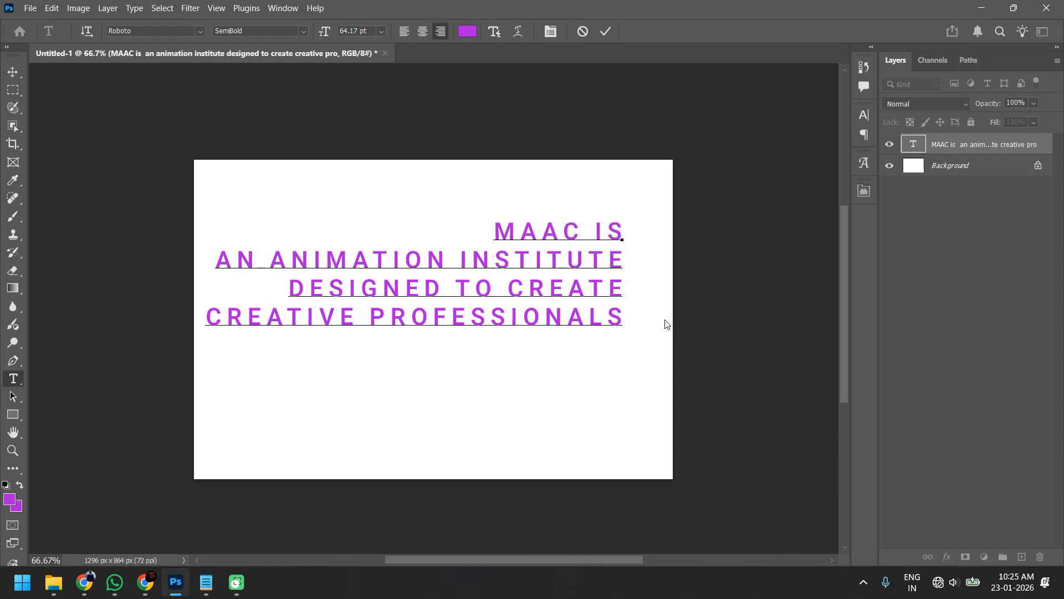
{"action": "left_click", "coordinate": [12, 72]}
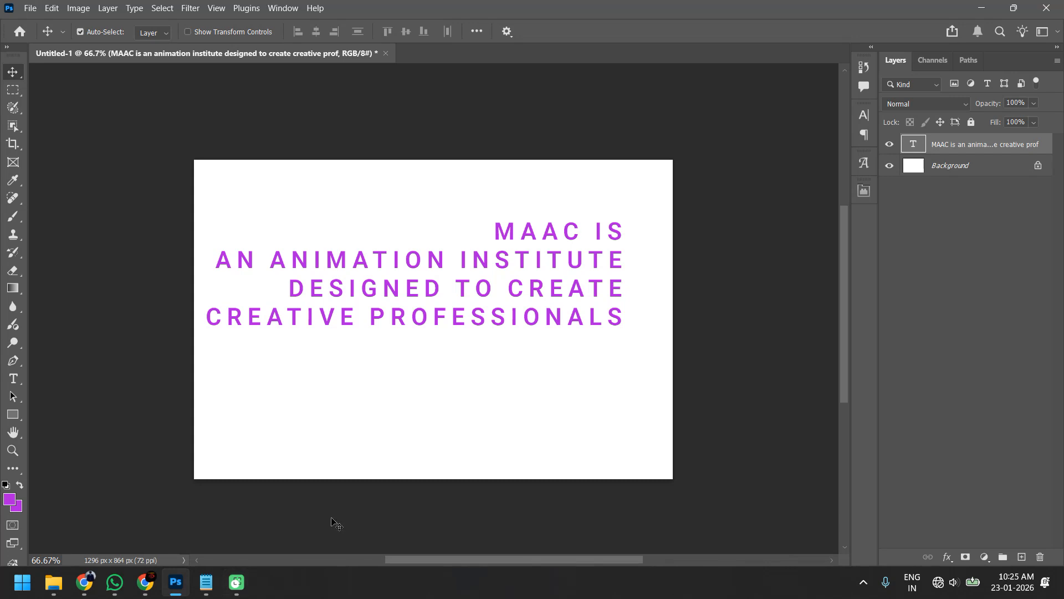
Step: Switch to Google Meet in Chrome and rejoin the dropped class call, reloading the page
{"action": "left_click", "coordinate": [145, 582]}
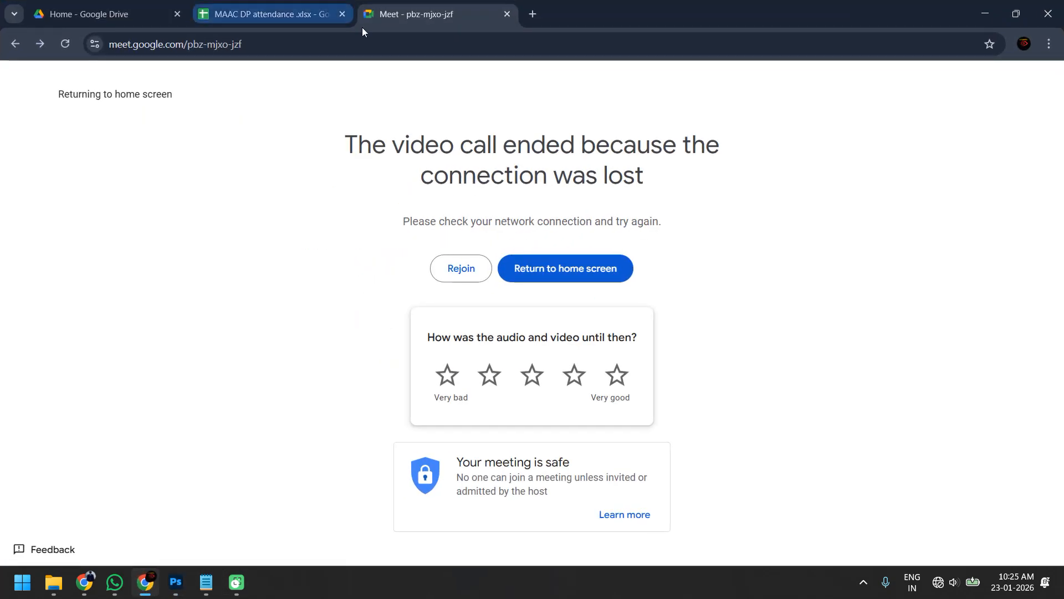
{"action": "left_click", "coordinate": [459, 270]}
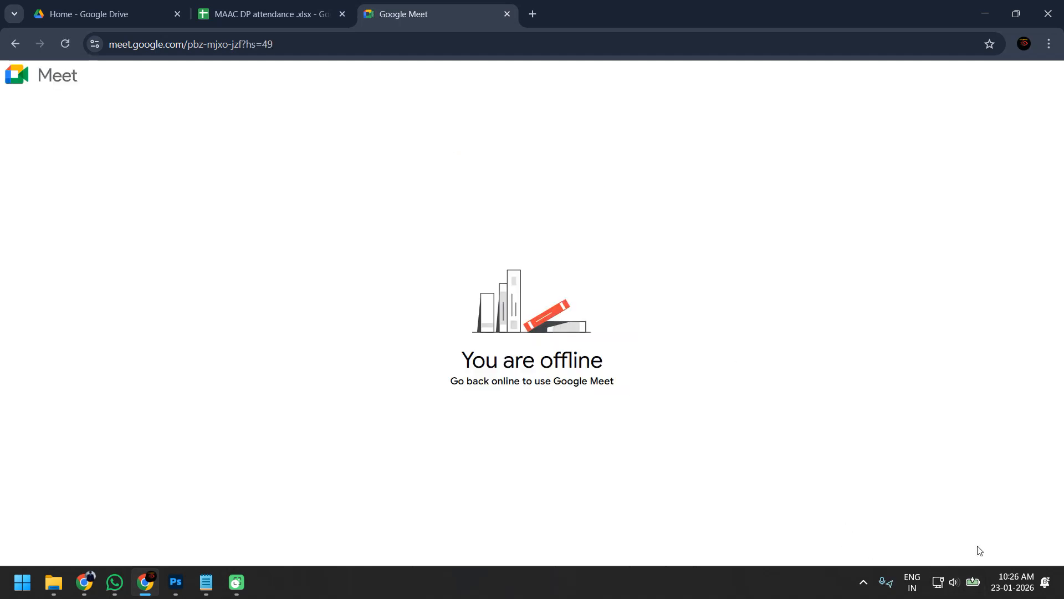
{"action": "key", "text": "F5"}
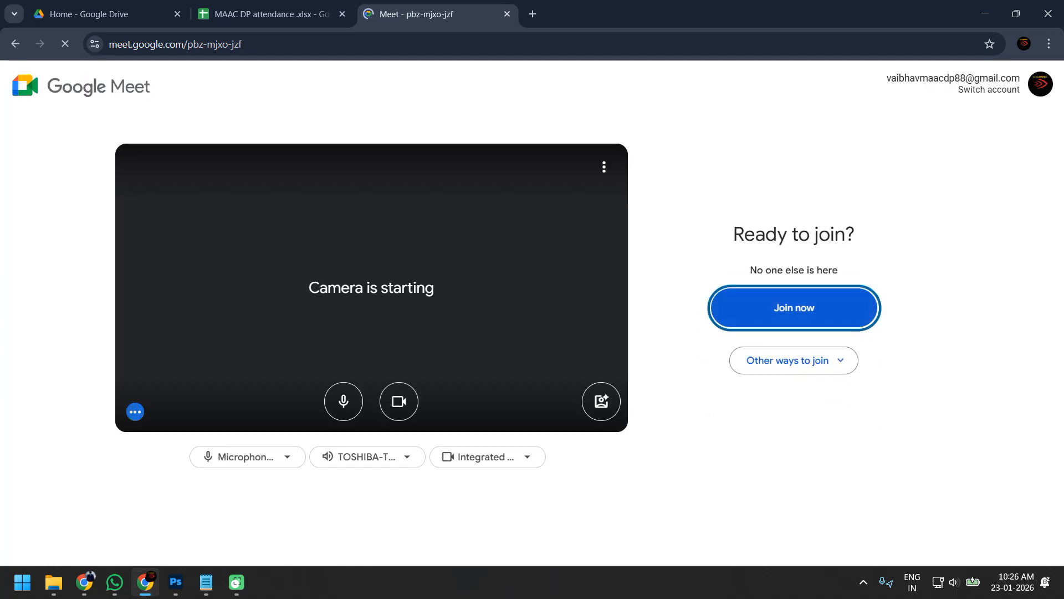
{"action": "left_click", "coordinate": [753, 306]}
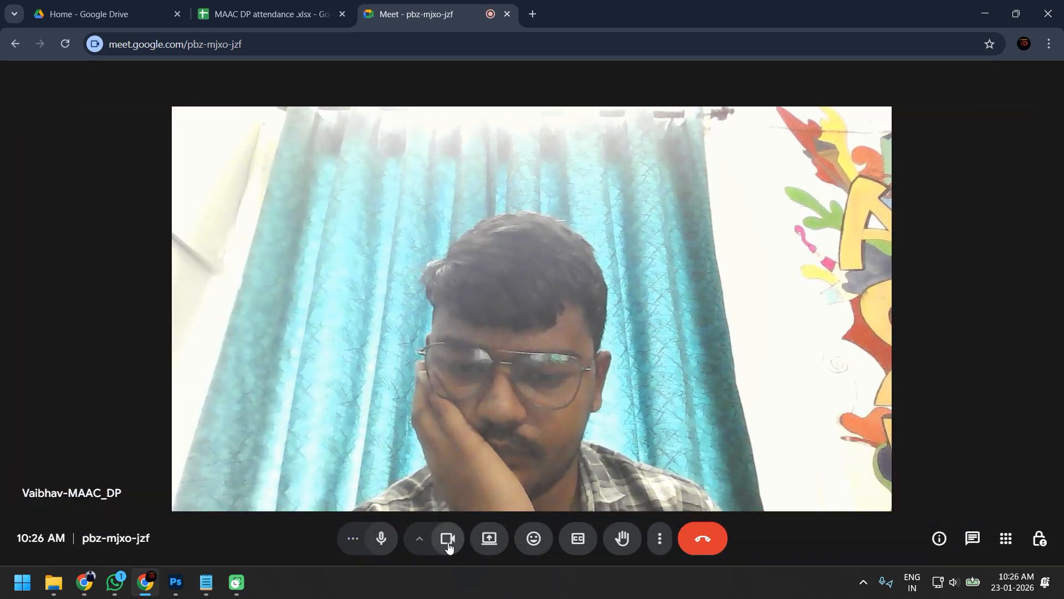
Step: Turn off the camera, present the entire screen in the call and close the picture-in-picture window
{"action": "left_click", "coordinate": [448, 542]}
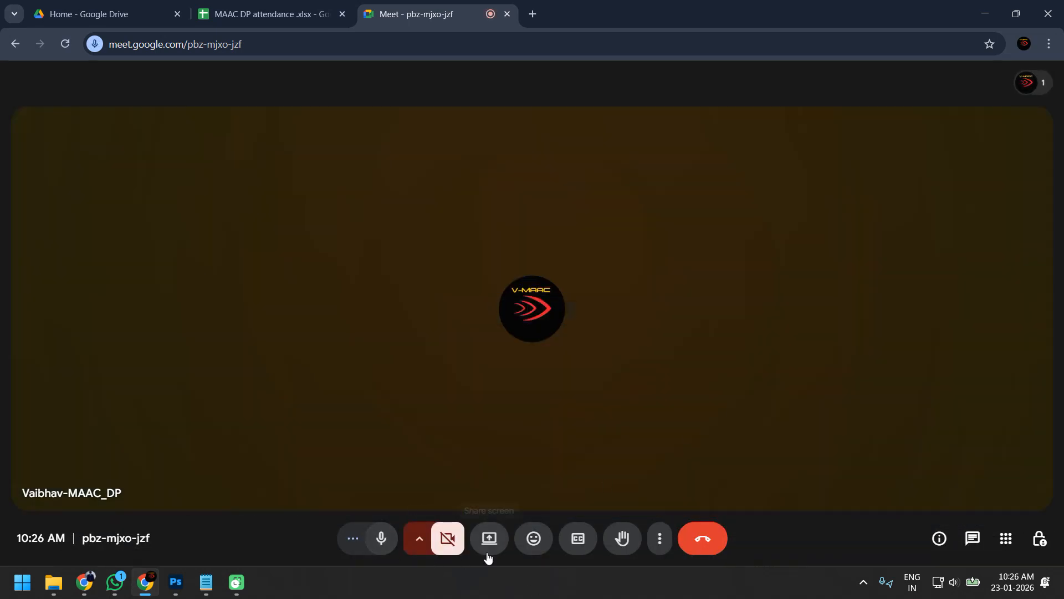
{"action": "left_click", "coordinate": [488, 553]}
{"action": "left_click", "coordinate": [663, 125]}
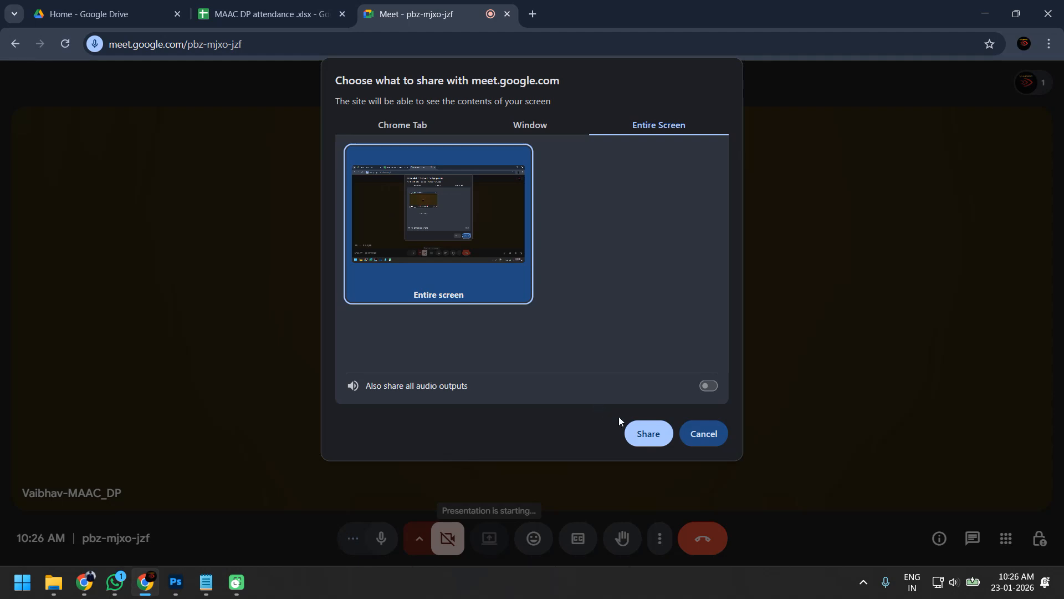
{"action": "left_click", "coordinate": [648, 434]}
{"action": "mouse_move", "coordinate": [115, 582]}
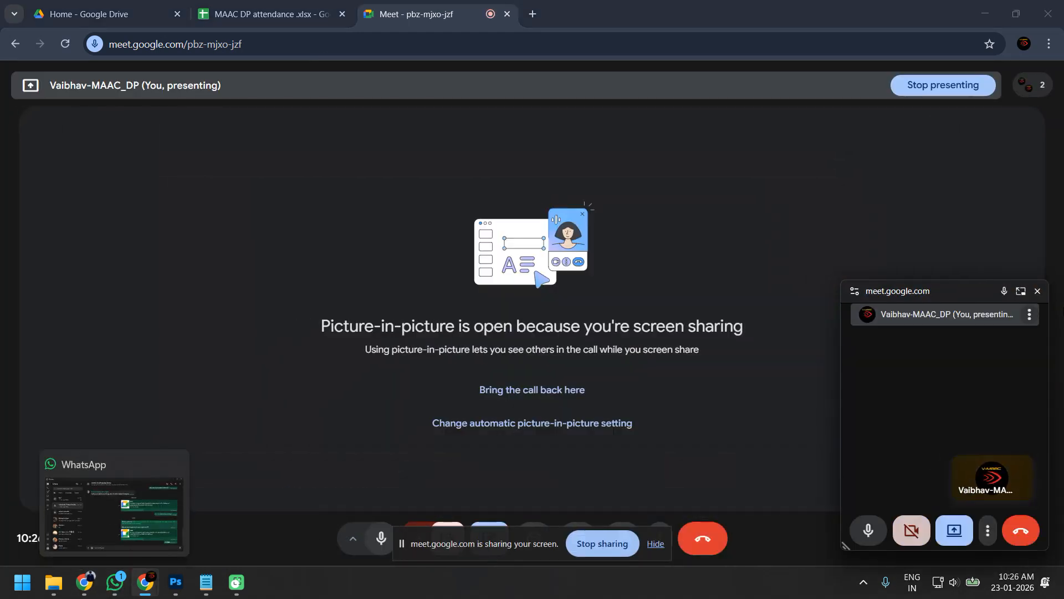
{"action": "left_click", "coordinate": [1038, 291]}
Step: Switch to WhatsApp, reply "try joining now" to the student's newest message and minimize the window
{"action": "left_click", "coordinate": [115, 582]}
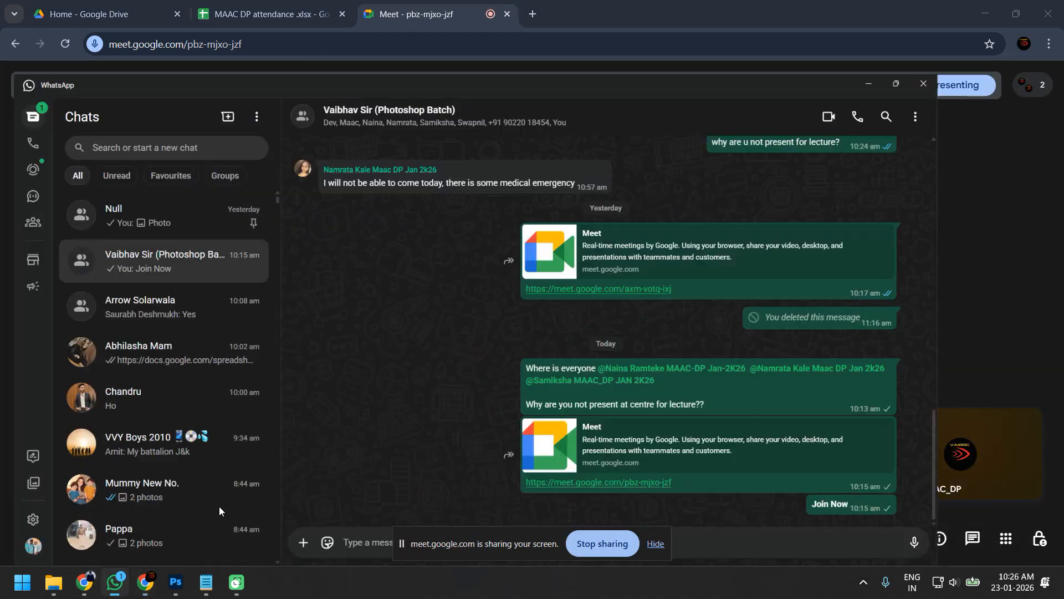
{"action": "left_click", "coordinate": [205, 228]}
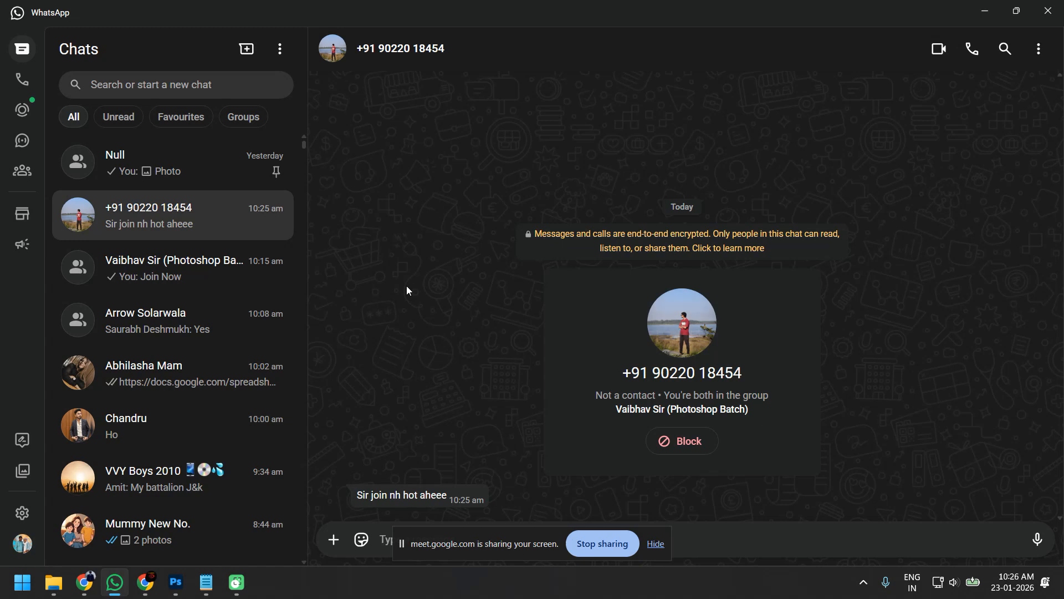
{"action": "type", "text": "try"}
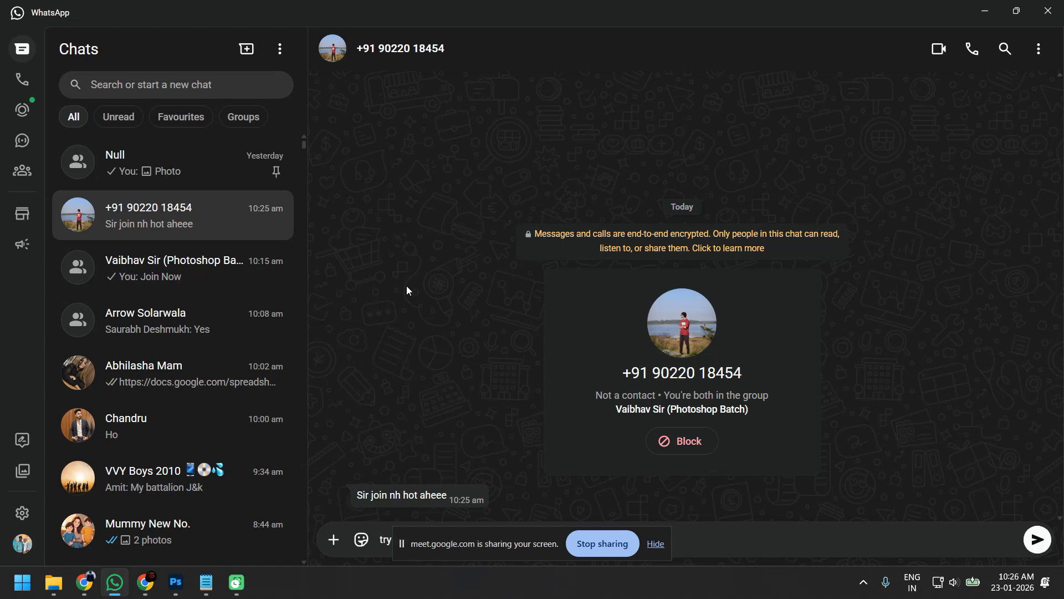
{"action": "type", "text": " joining now"}
{"action": "key", "text": "Return"}
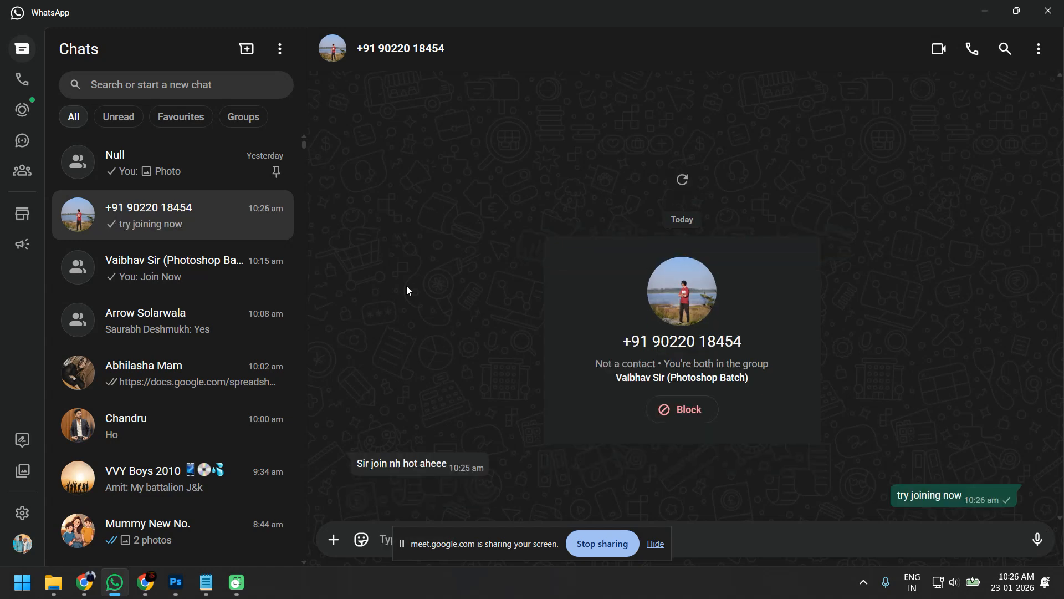
{"action": "left_click", "coordinate": [985, 10]}
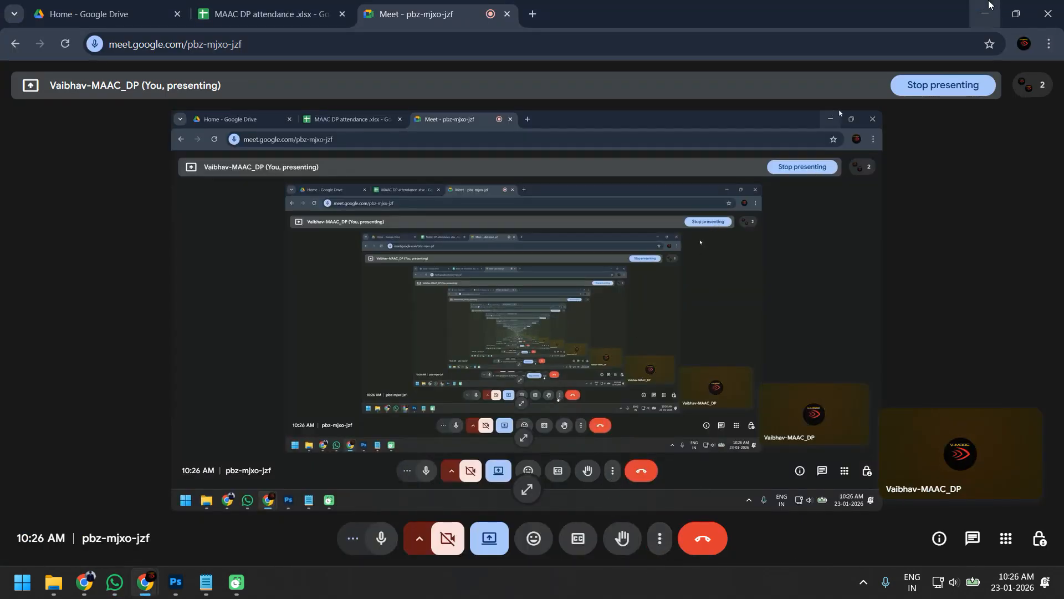
Step: Admit the waiting guest to the Google Meet call
{"action": "key", "text": "alt+Tab"}
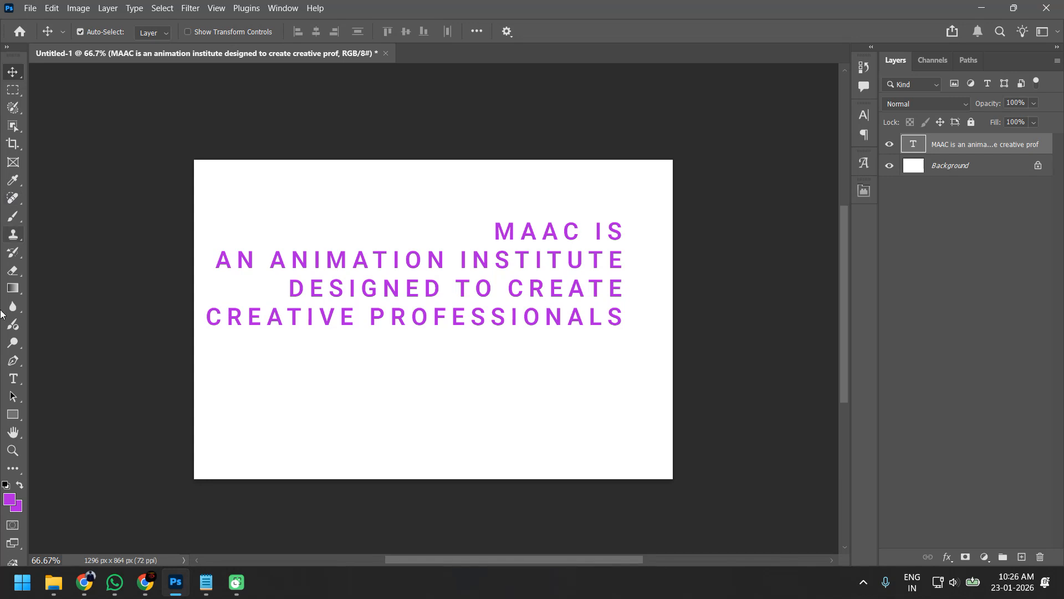
{"action": "key", "text": "alt+Tab"}
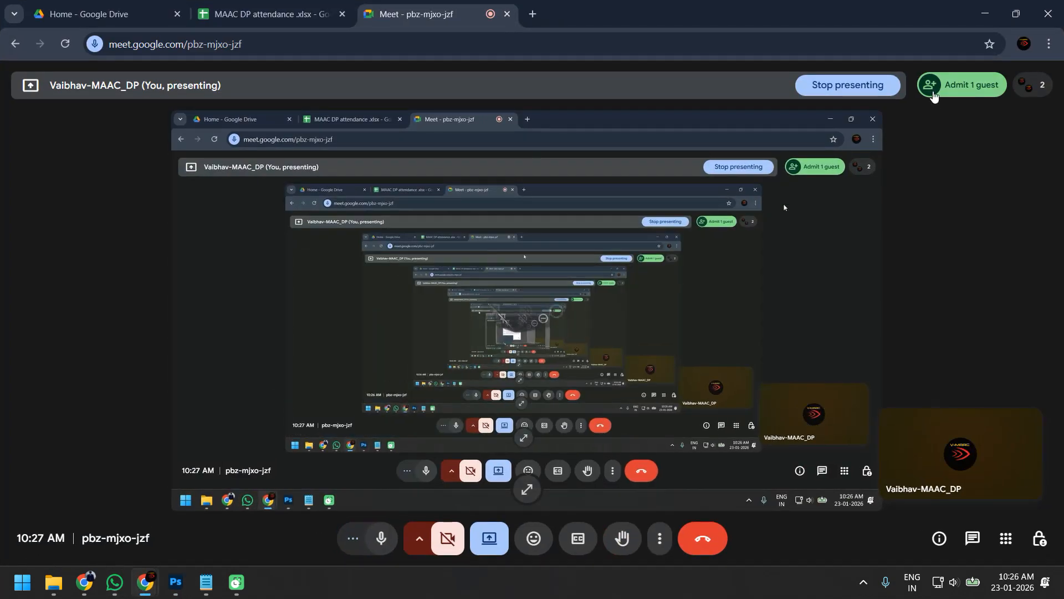
{"action": "left_click", "coordinate": [937, 88]}
{"action": "left_click", "coordinate": [978, 351]}
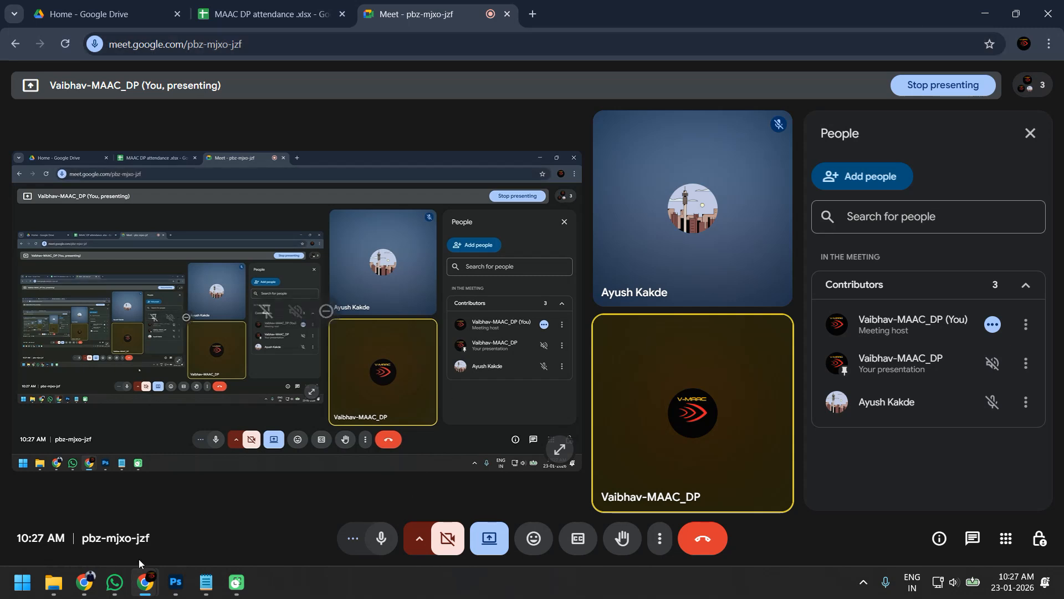
Step: Open the MAAC DP attendance spreadsheet and examine the Photoshop, Illustrator and After Effects attendance tables for January
{"action": "left_click", "coordinate": [240, 7]}
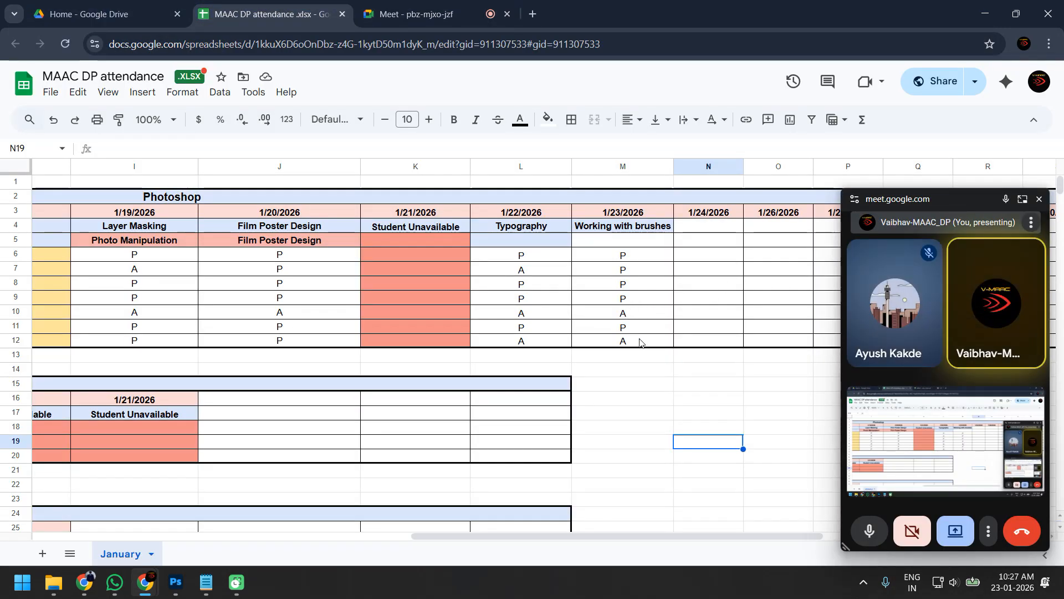
{"action": "scroll", "coordinate": [623, 314], "scroll_direction": "down", "scroll_amount": 2}
{"action": "scroll", "coordinate": [639, 332], "scroll_direction": "down", "scroll_amount": 2, "text": "ctrl"}
{"action": "scroll", "coordinate": [475, 306], "scroll_direction": "up", "scroll_amount": 3}
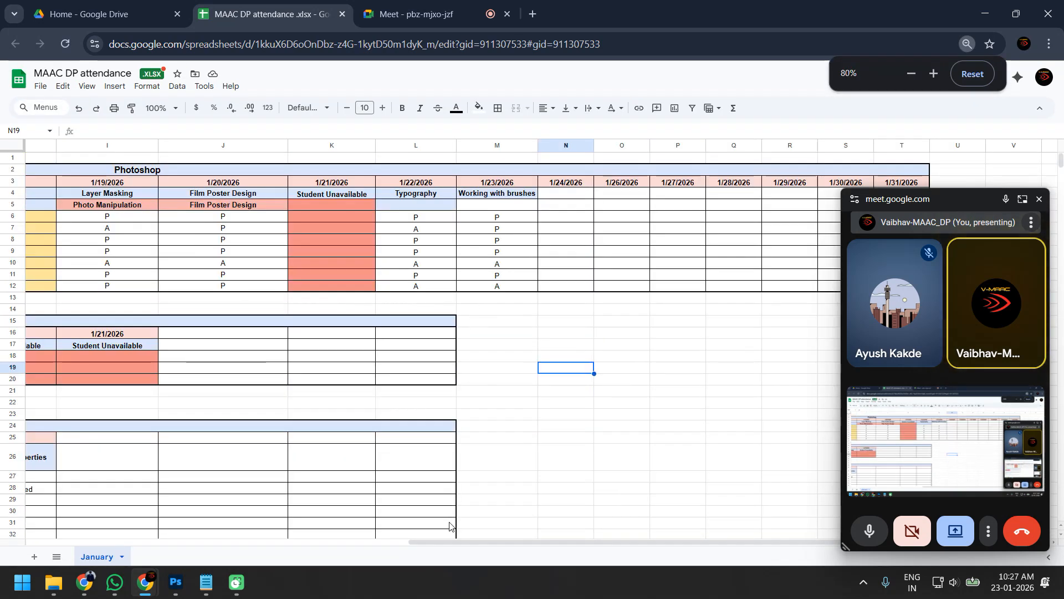
{"action": "left_click_drag", "start_coordinate": [460, 543], "coordinate": [247, 531]}
{"action": "scroll", "coordinate": [247, 530], "scroll_direction": "down", "scroll_amount": 1, "text": "ctrl"}
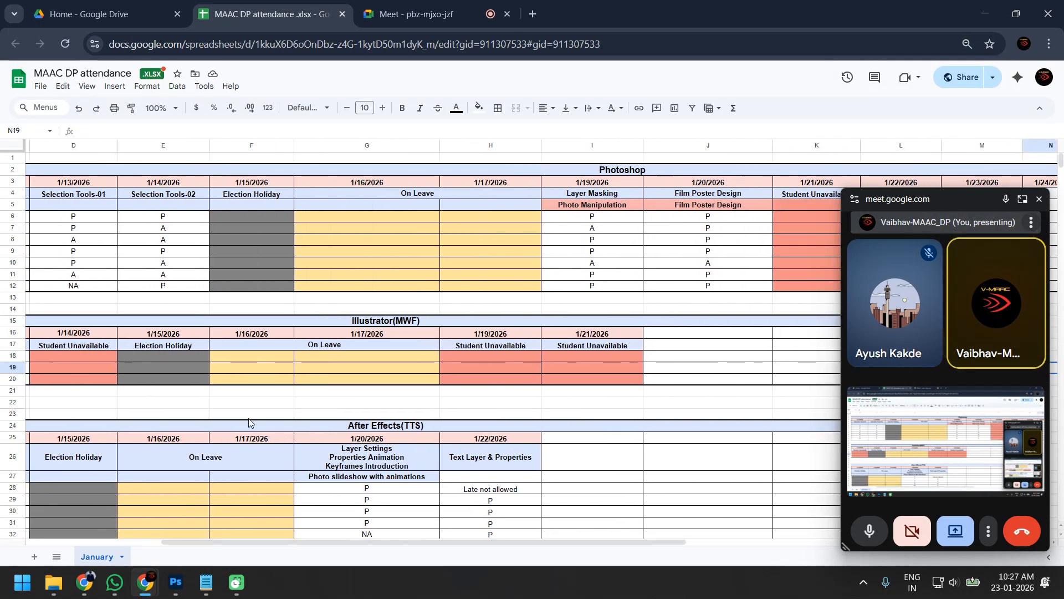
{"action": "scroll", "coordinate": [266, 538], "scroll_direction": "down", "scroll_amount": 3}
{"action": "scroll", "coordinate": [298, 541], "scroll_direction": "down", "scroll_amount": 2, "text": "ctrl"}
{"action": "left_click_drag", "start_coordinate": [291, 551], "coordinate": [152, 548]}
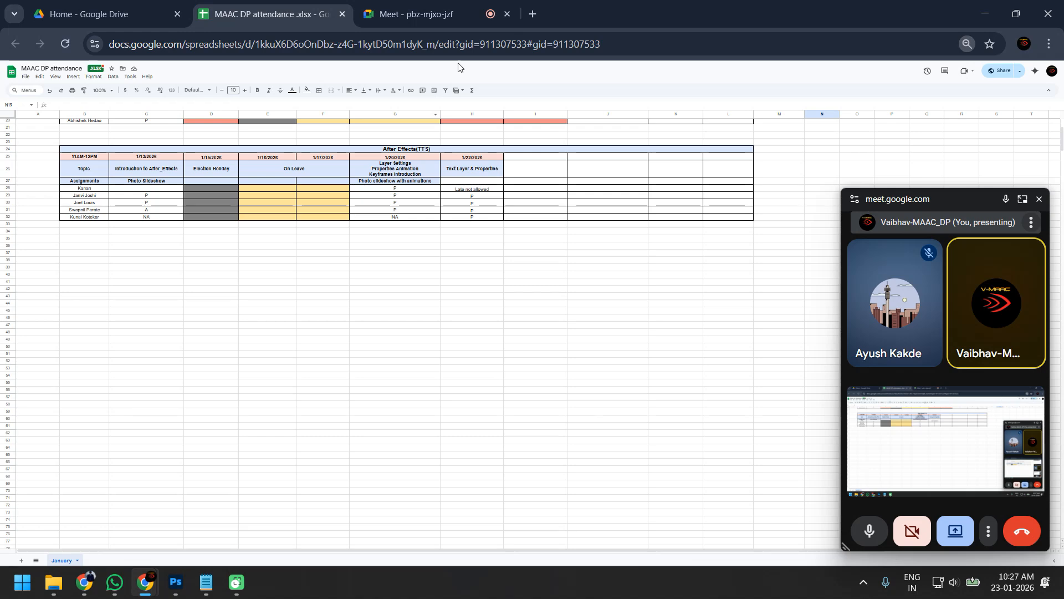
{"action": "scroll", "coordinate": [456, 209], "scroll_direction": "up", "scroll_amount": 3}
{"action": "scroll", "coordinate": [620, 182], "scroll_direction": "up", "scroll_amount": 1, "text": "ctrl"}
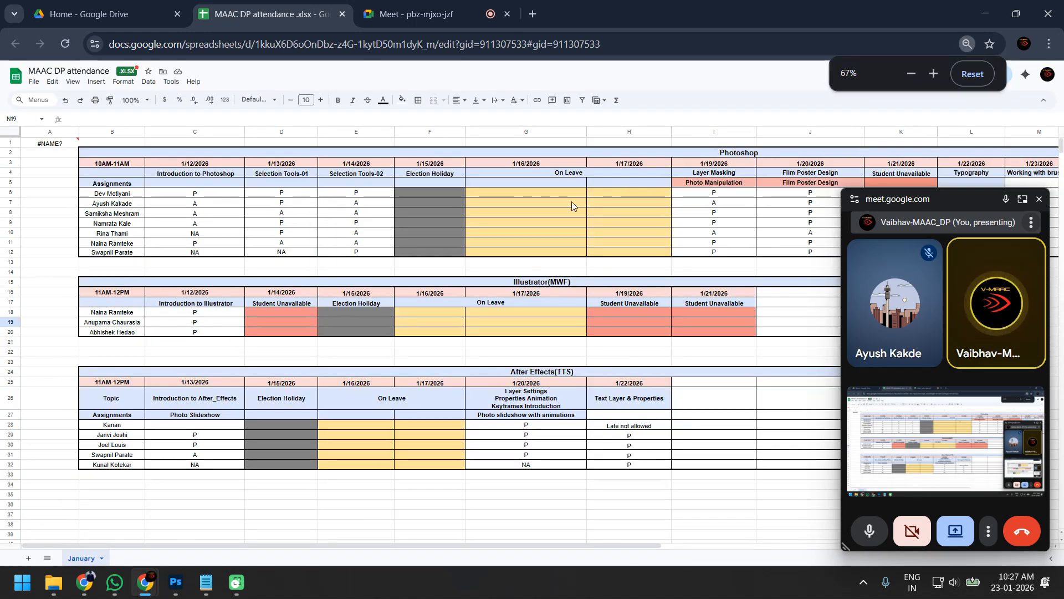
{"action": "scroll", "coordinate": [435, 228], "scroll_direction": "down", "scroll_amount": 2}
{"action": "scroll", "coordinate": [435, 228], "scroll_direction": "down", "scroll_amount": 1, "text": "ctrl"}
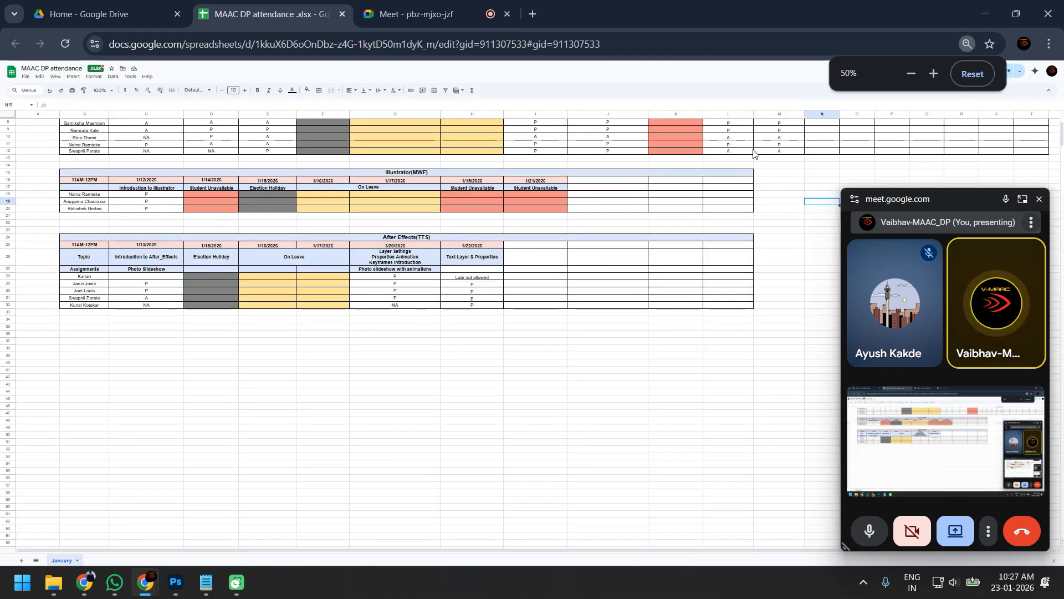
{"action": "scroll", "coordinate": [545, 293], "scroll_direction": "up", "scroll_amount": 2}
{"action": "scroll", "coordinate": [545, 294], "scroll_direction": "up", "scroll_amount": 1, "text": "ctrl"}
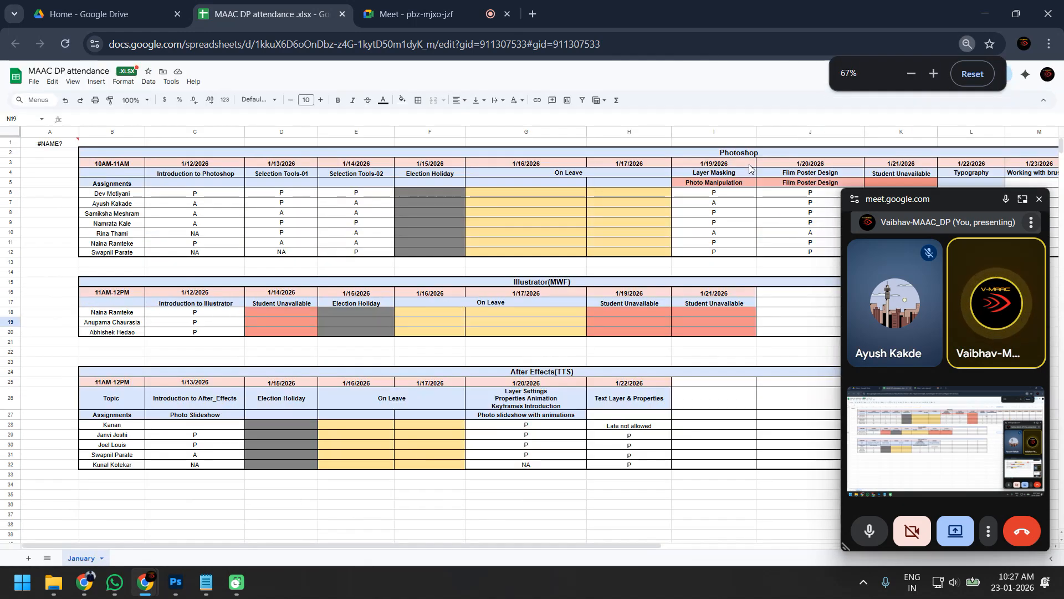
Step: Close the floating meeting window, highlight row 9 and examine that student's Photoshop attendance across the dates
{"action": "left_click", "coordinate": [1039, 198]}
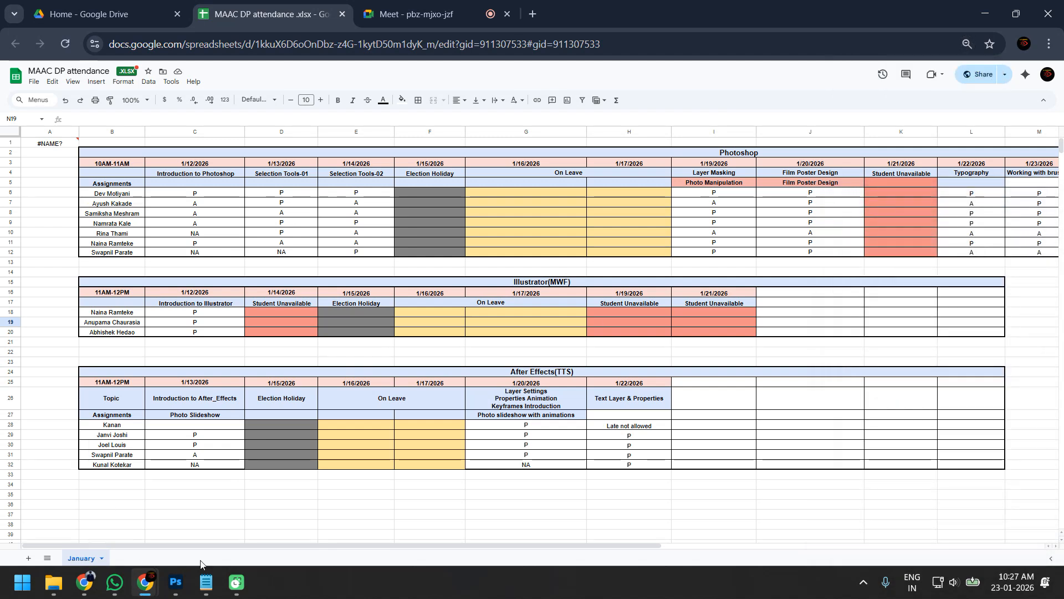
{"action": "mouse_move", "coordinate": [211, 544]}
{"action": "left_mouse_down"}
{"action": "mouse_move", "coordinate": [258, 539]}
{"action": "mouse_move", "coordinate": [241, 538]}
{"action": "left_mouse_up"}
{"action": "left_click", "coordinate": [11, 222]}
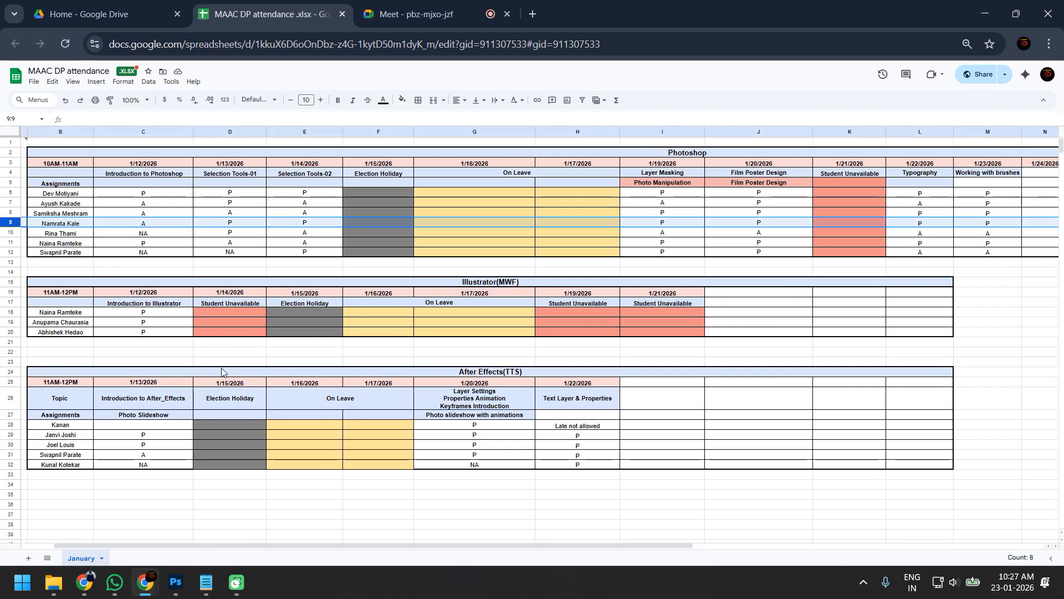
{"action": "left_click_drag", "start_coordinate": [318, 546], "coordinate": [464, 546]}
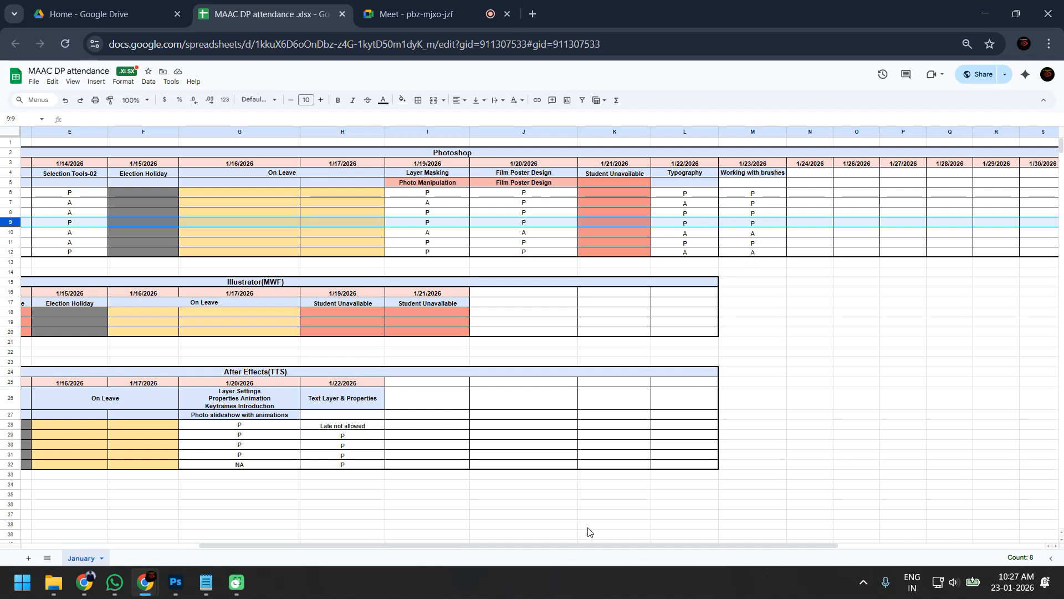
{"action": "left_click_drag", "start_coordinate": [524, 545], "coordinate": [351, 543]}
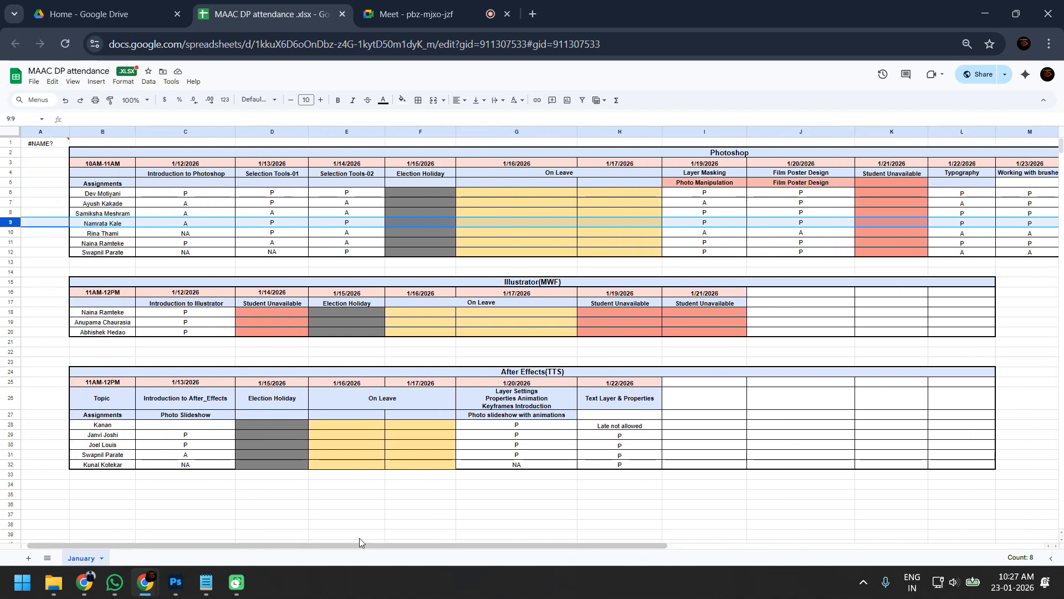
Step: Minimize the browser to return to Photoshop and activate the Type, Move, Rectangular Marquee and Object Selection tools in turn
{"action": "left_click", "coordinate": [985, 14]}
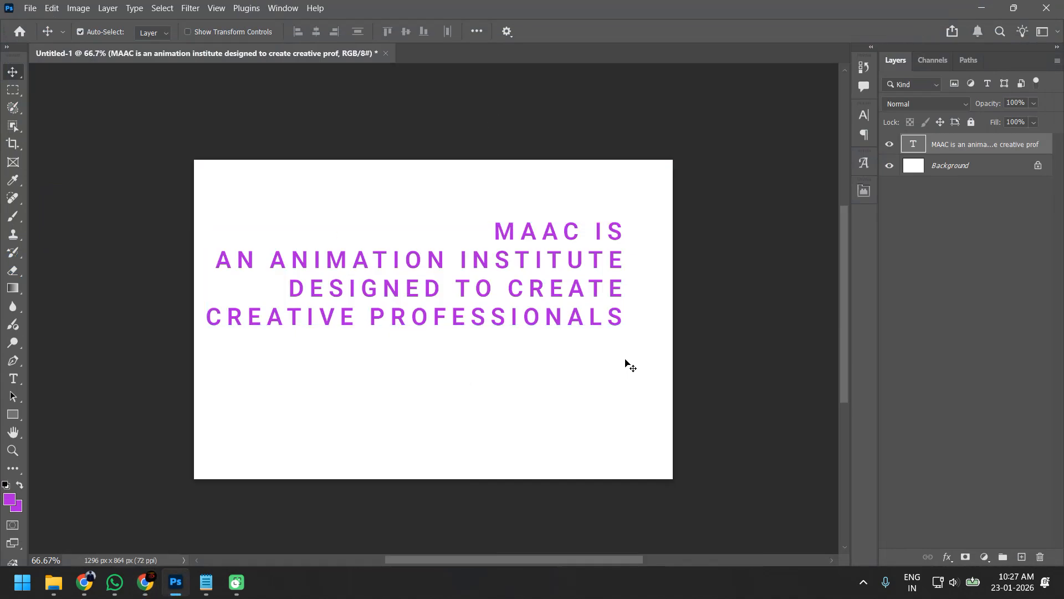
{"action": "key", "text": "t"}
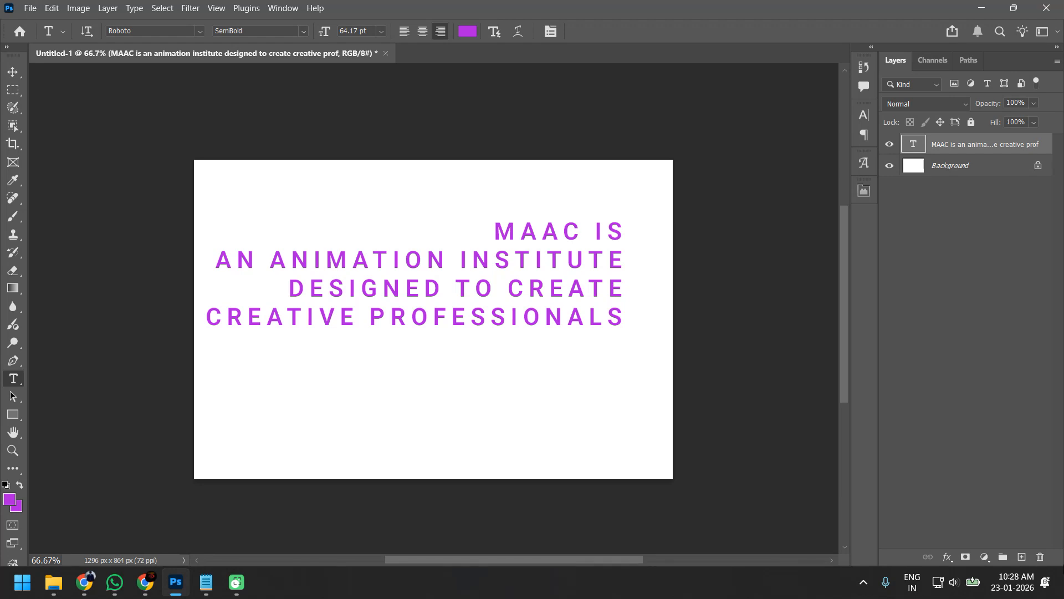
{"action": "key", "text": "v"}
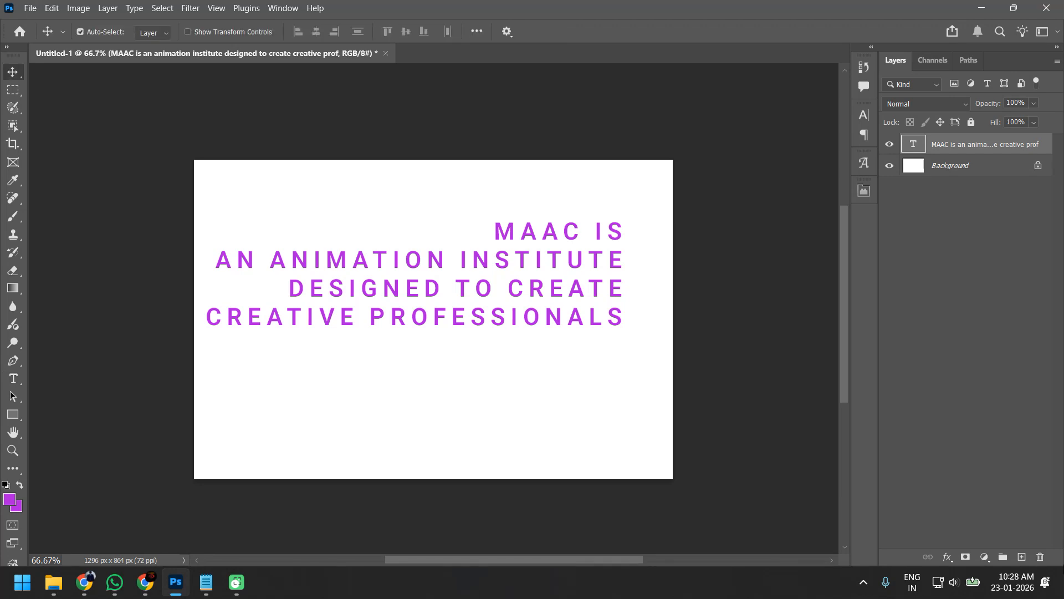
{"action": "key", "text": "m"}
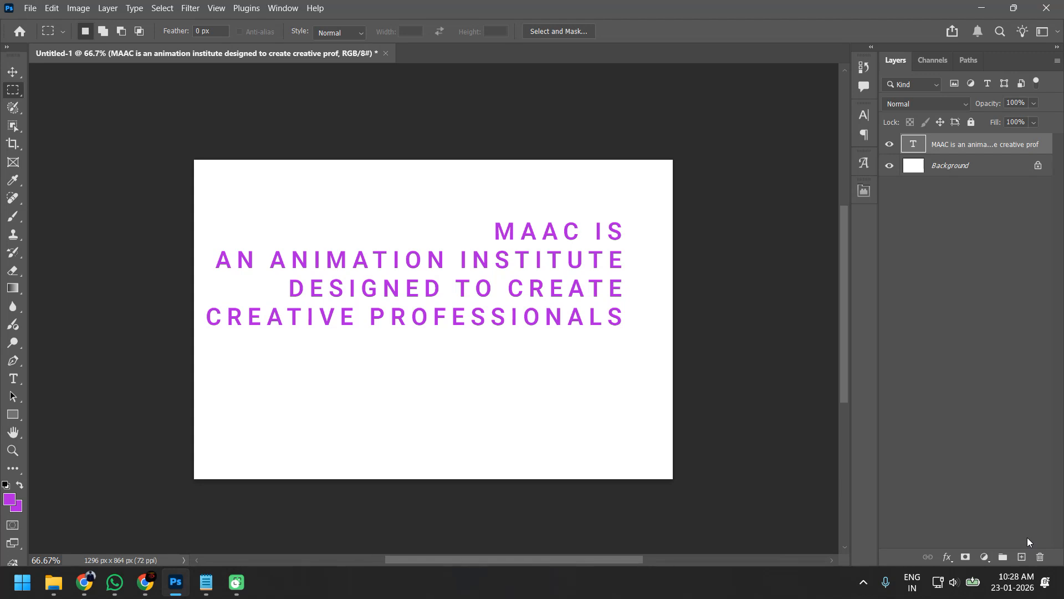
{"action": "key", "text": "w"}
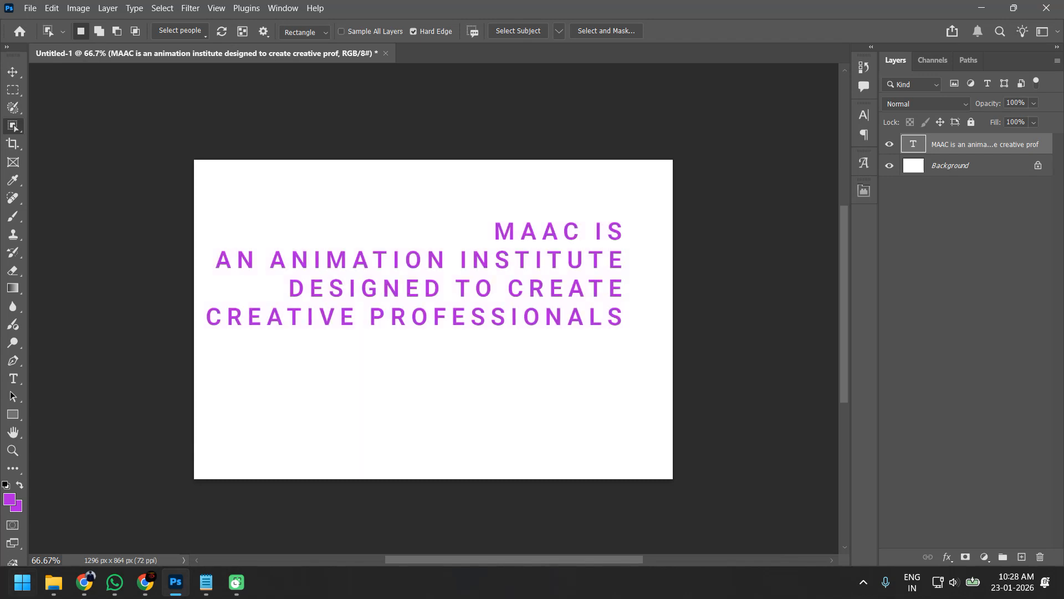
Step: Switch to WhatsApp and open the group info of the Photoshop Batch chat
{"action": "left_click", "coordinate": [114, 582]}
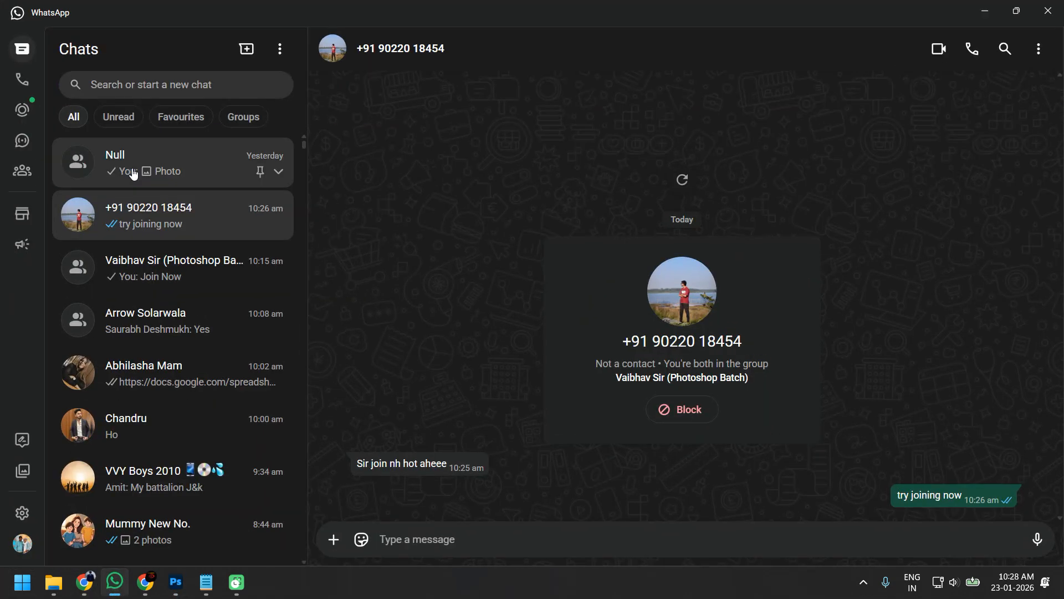
{"action": "left_click", "coordinate": [172, 277]}
{"action": "left_click", "coordinate": [629, 46]}
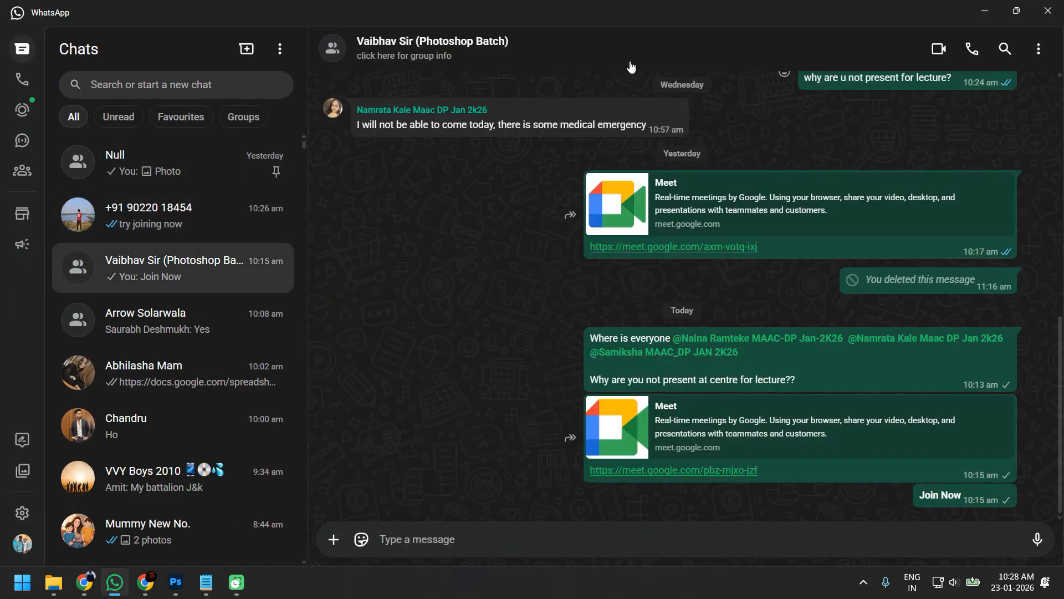
{"action": "scroll", "coordinate": [936, 362], "scroll_direction": "down", "scroll_amount": 15}
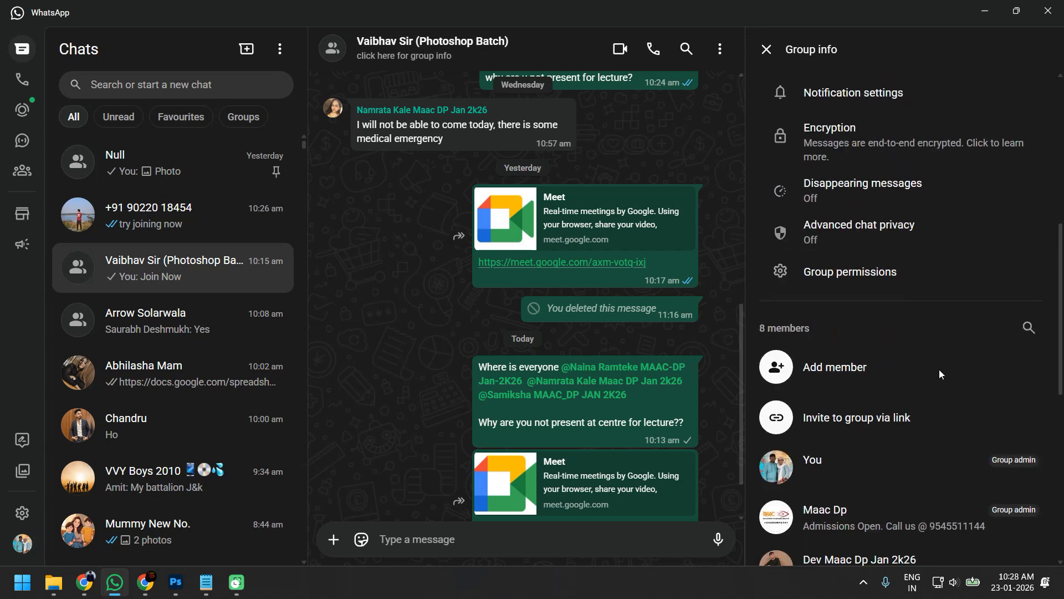
{"action": "scroll", "coordinate": [892, 333], "scroll_direction": "up", "scroll_amount": 15}
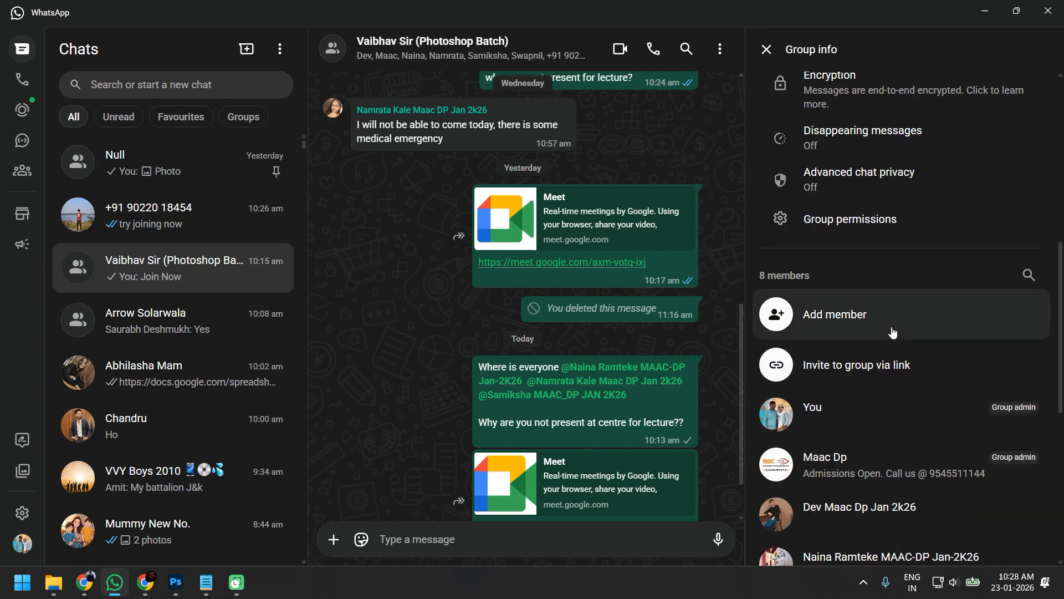
Step: Open PhotoshopCC-KBSC.pdf from the group's shared documents
{"action": "left_click", "coordinate": [892, 358]}
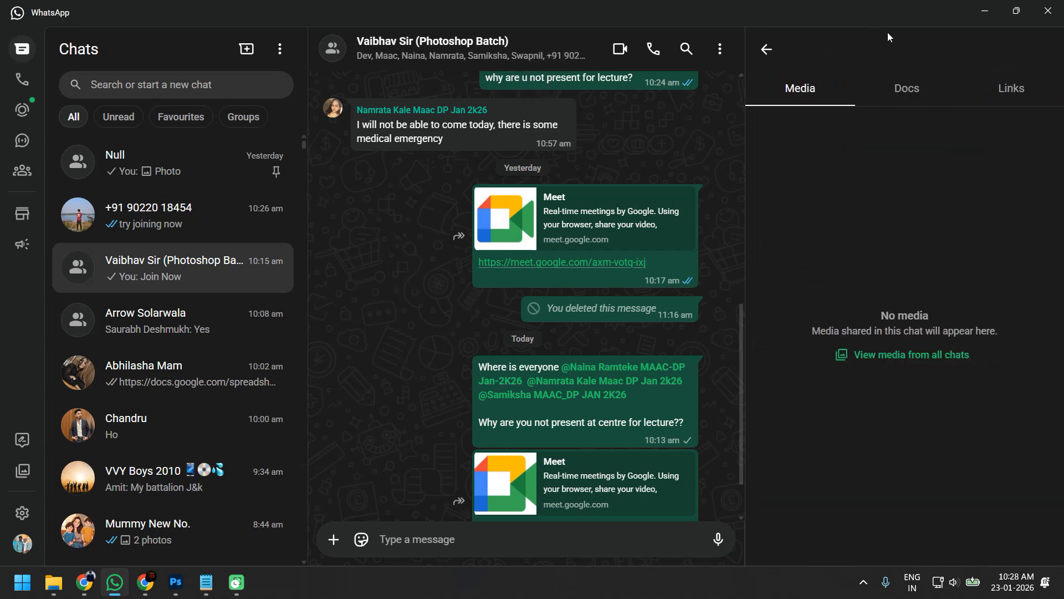
{"action": "left_click", "coordinate": [909, 89]}
{"action": "left_click", "coordinate": [856, 249]}
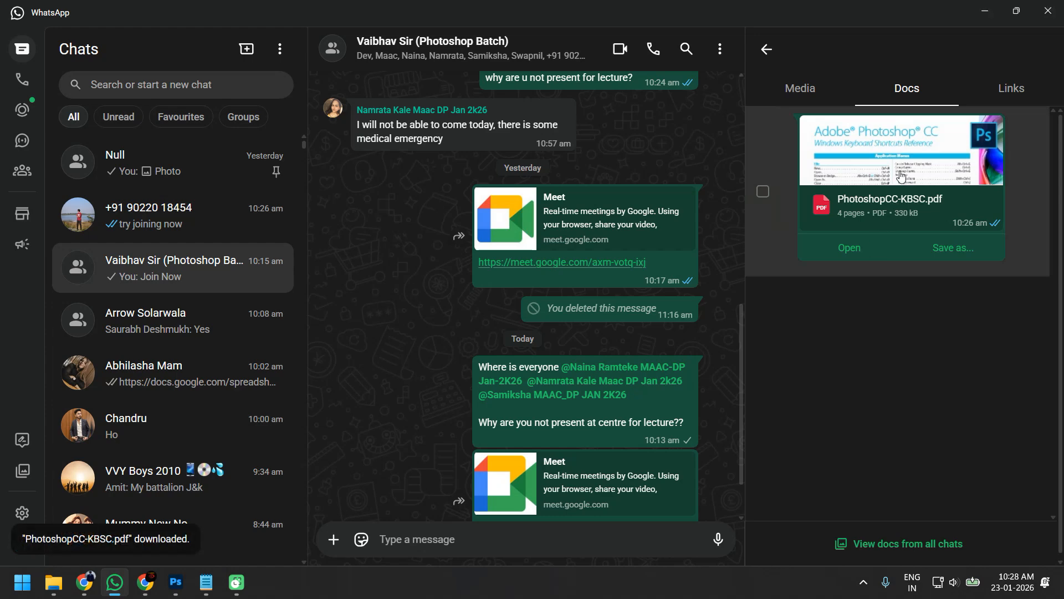
{"action": "left_click", "coordinate": [896, 187]}
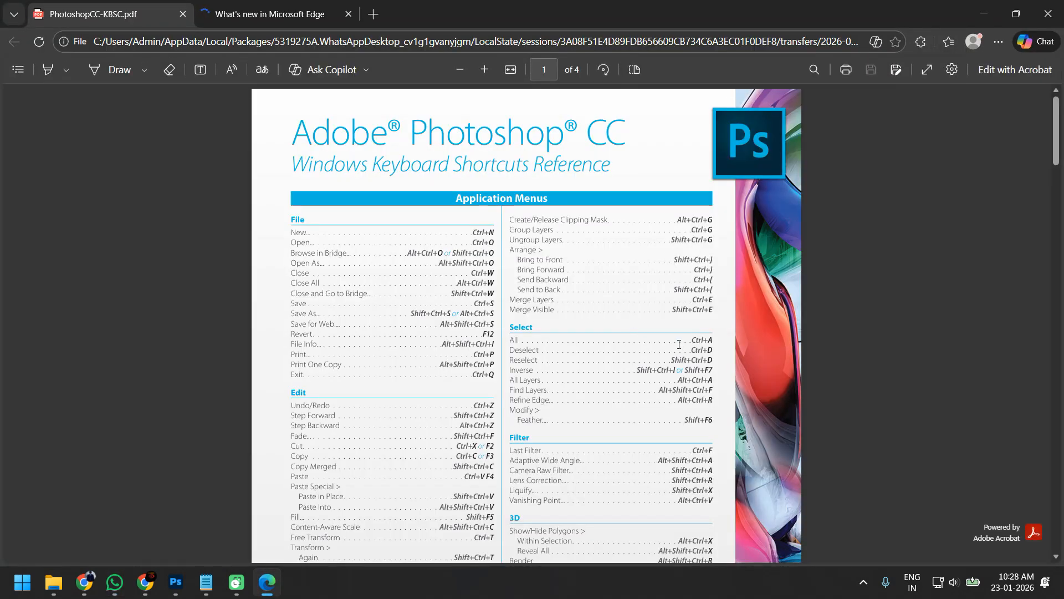
Step: Skim the shortcuts PDF, search it for "tools" and examine the Windows tool shortcuts on page 2
{"action": "scroll", "coordinate": [633, 334], "scroll_direction": "down", "scroll_amount": 20}
{"action": "scroll", "coordinate": [685, 331], "scroll_direction": "down", "scroll_amount": 1}
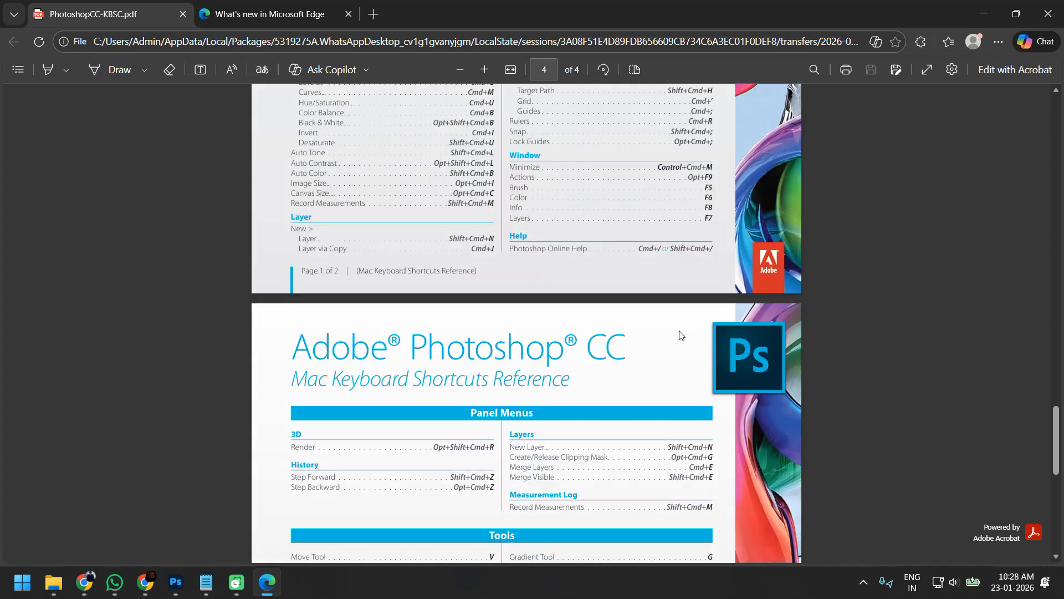
{"action": "scroll", "coordinate": [665, 305], "scroll_direction": "up", "scroll_amount": 15}
{"action": "scroll", "coordinate": [638, 275], "scroll_direction": "up", "scroll_amount": 10}
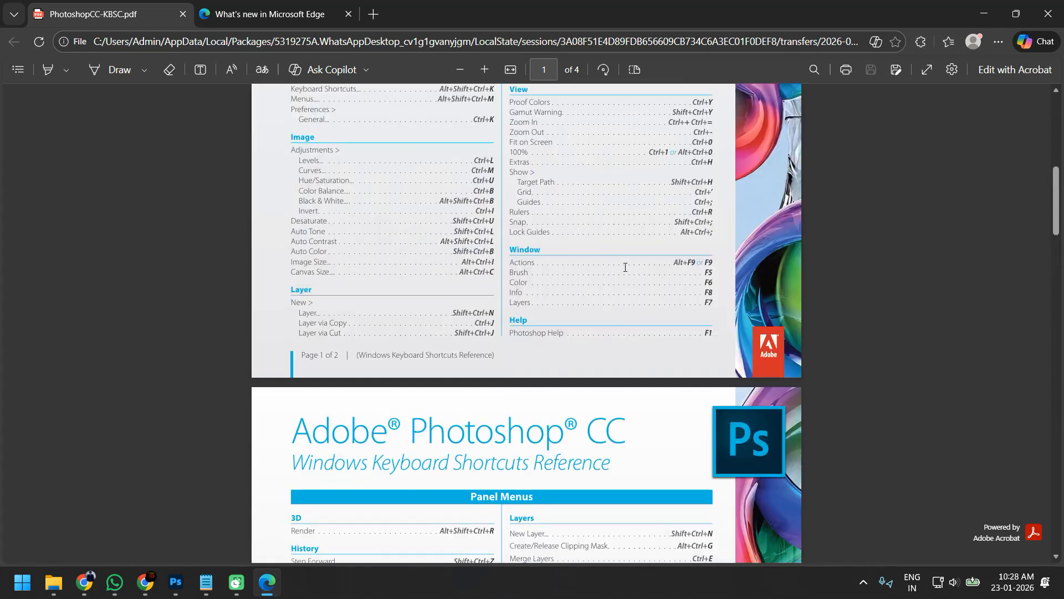
{"action": "key", "text": "ctrl+f"}
{"action": "type", "text": "tools"}
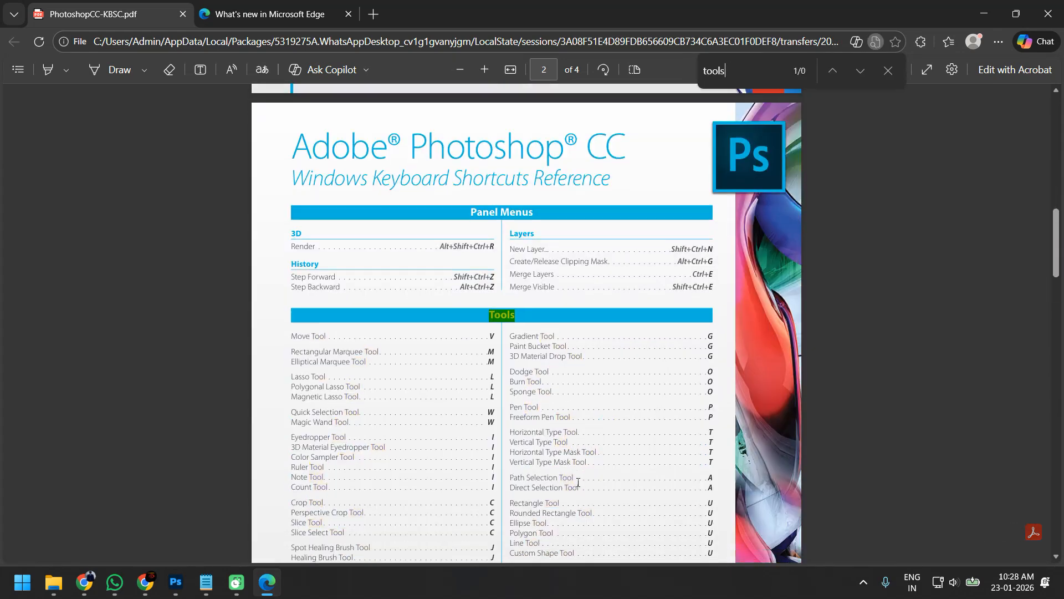
{"action": "scroll", "coordinate": [592, 464], "scroll_direction": "down", "scroll_amount": 3}
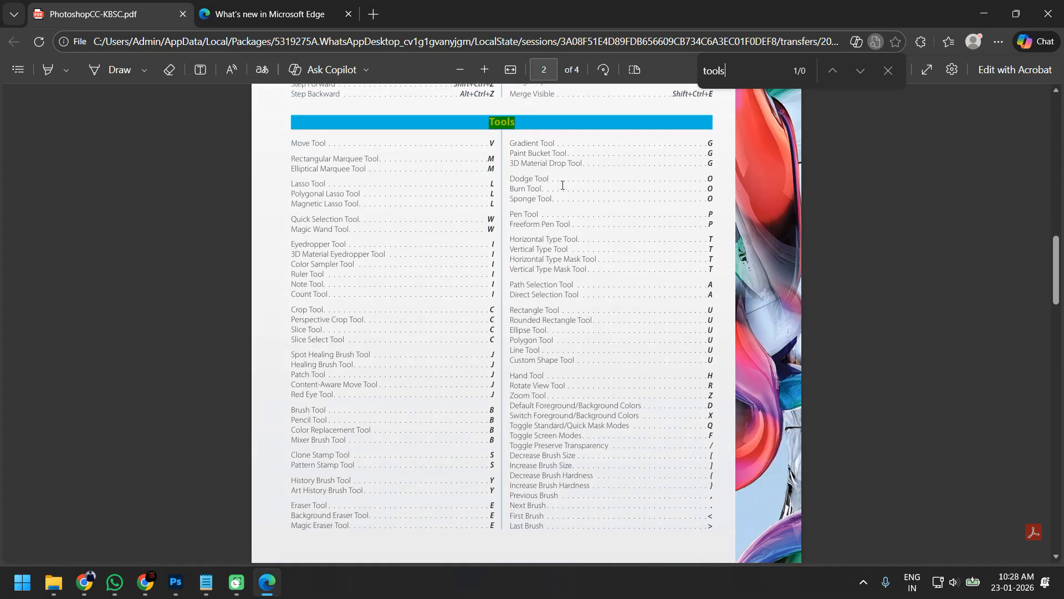
Step: Go to the next "tools" match, examine the Mac tool shortcuts on page 4 and close the search
{"action": "key", "text": "Return"}
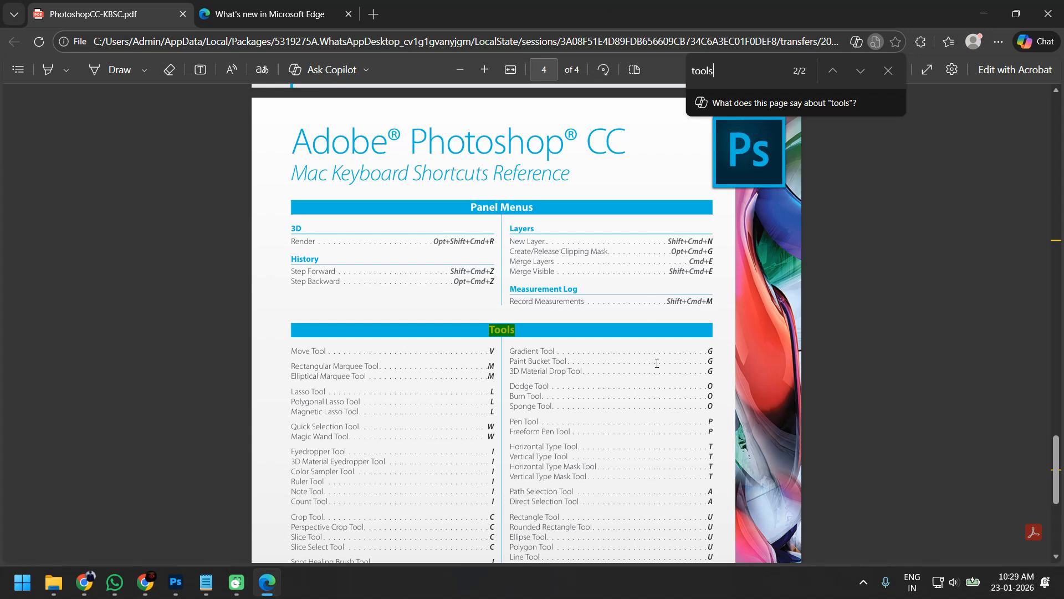
{"action": "scroll", "coordinate": [656, 349], "scroll_direction": "down", "scroll_amount": 2}
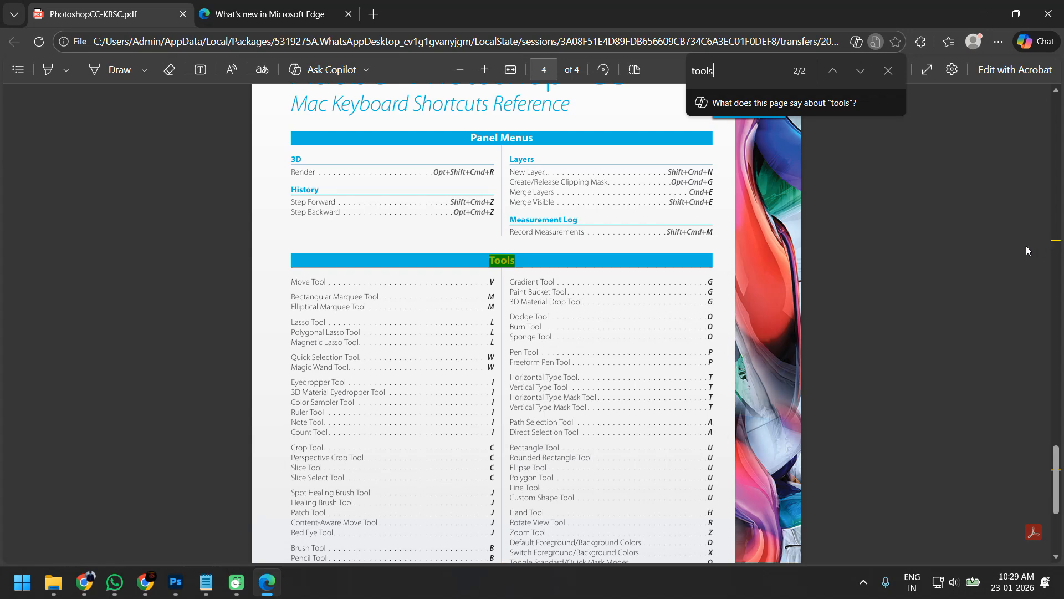
{"action": "left_click", "coordinate": [891, 75]}
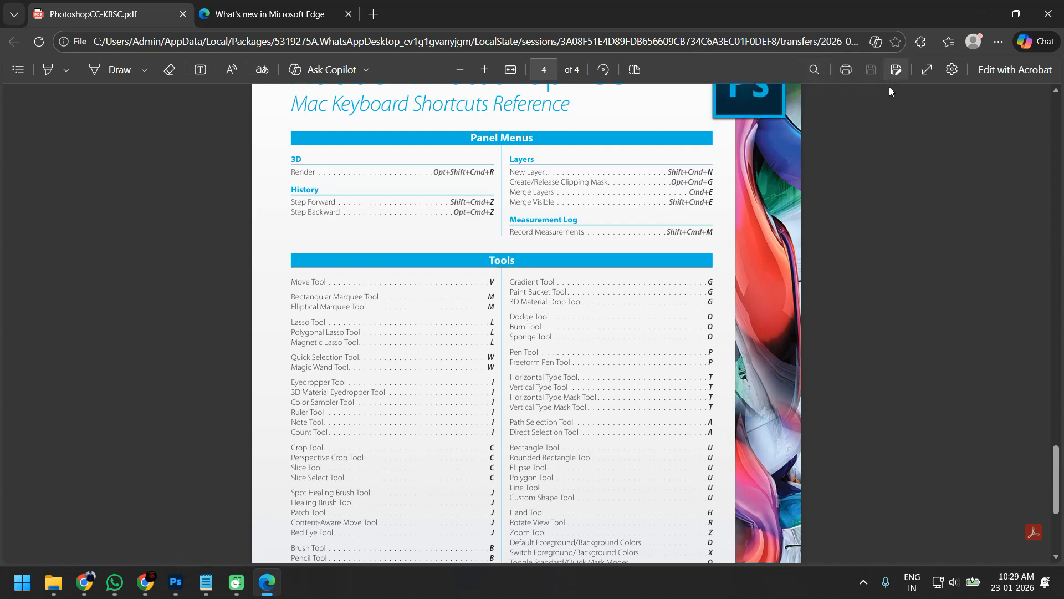
Step: Switch to Photoshop and show the tool variants grouped with the Rectangle Tool and the Hand Tool, leaving the Hand Tool active
{"action": "left_click", "coordinate": [1016, 14]}
{"action": "left_click", "coordinate": [176, 582]}
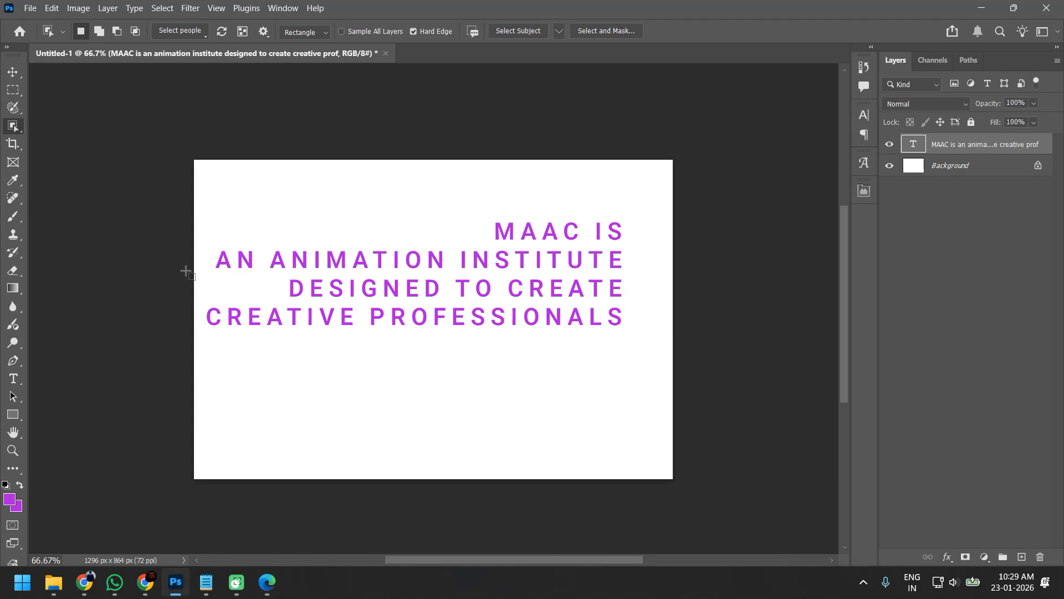
{"action": "left_click", "coordinate": [16, 421]}
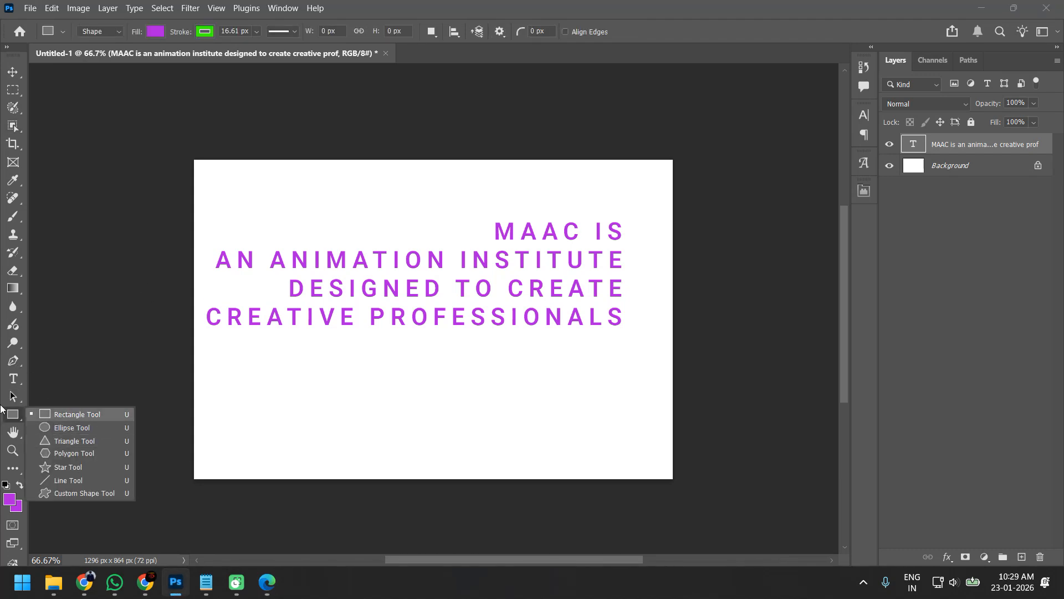
{"action": "left_click", "coordinate": [14, 416]}
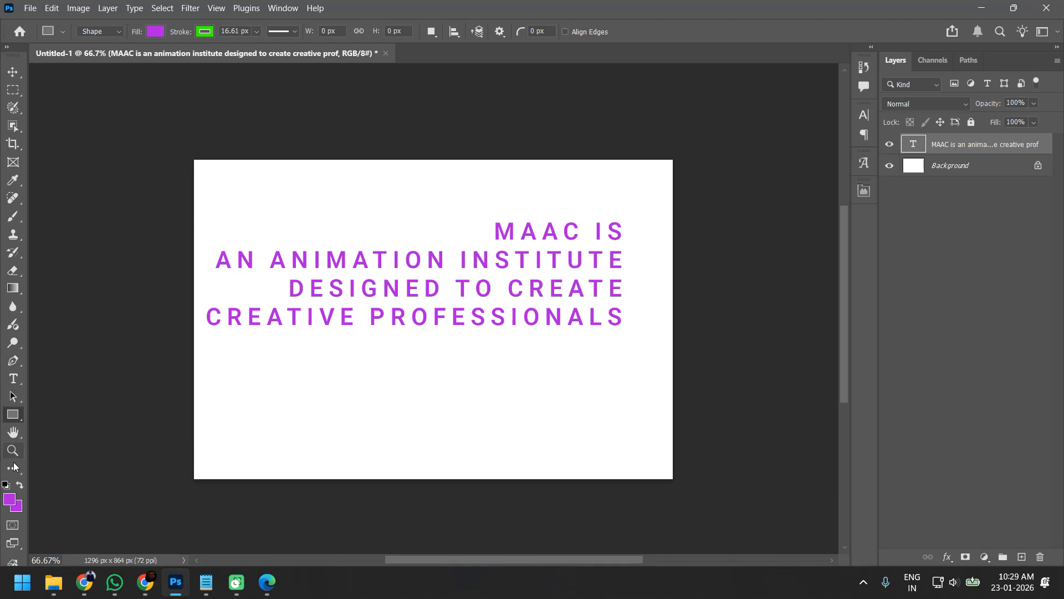
{"action": "left_click", "coordinate": [14, 436]}
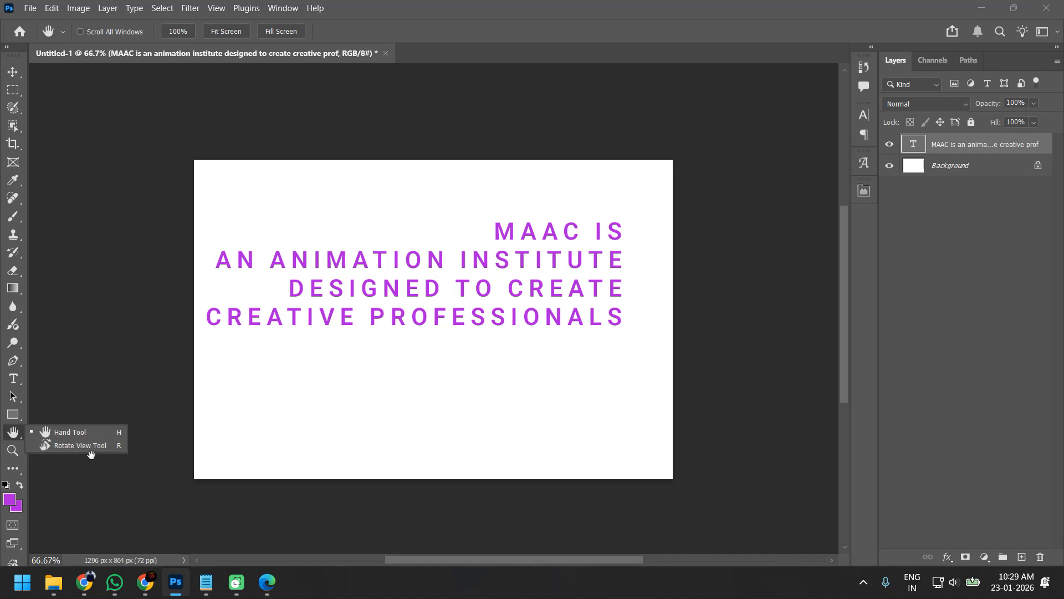
{"action": "left_click", "coordinate": [768, 44]}
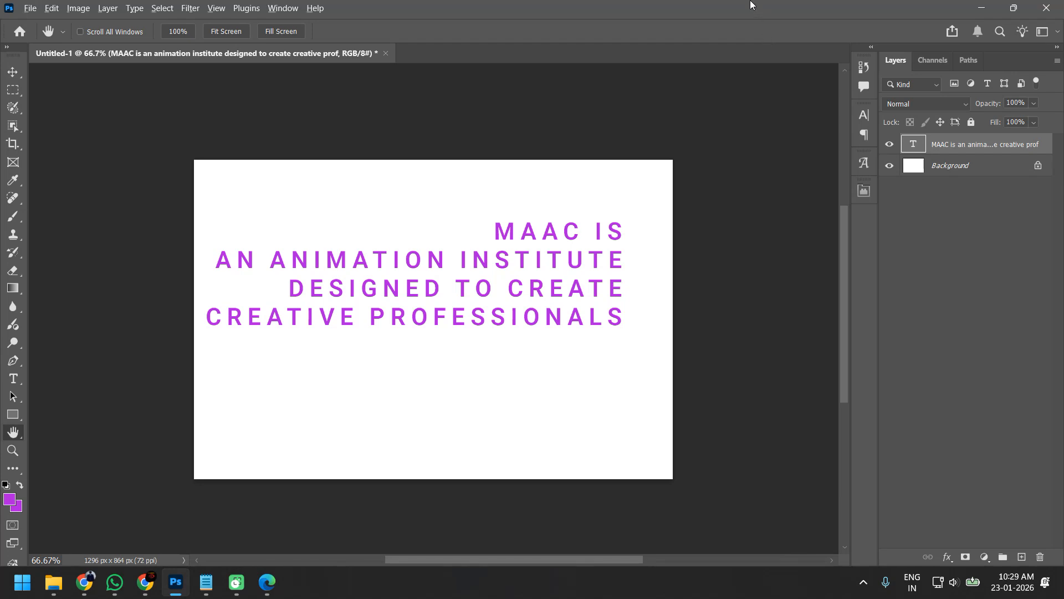
Step: Switch to the shortcuts PDF in Microsoft Edge and examine the full Mac tool shortcuts list on page 4
{"action": "key", "text": "alt+Tab"}
{"action": "double_click", "coordinate": [885, 10]}
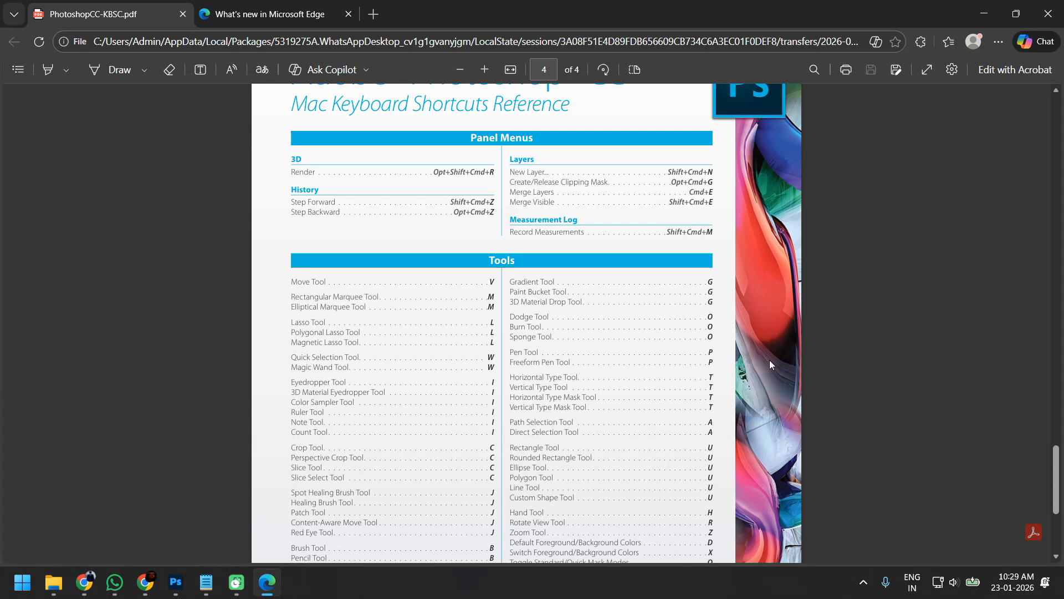
{"action": "scroll", "coordinate": [823, 512], "scroll_direction": "down", "scroll_amount": 3}
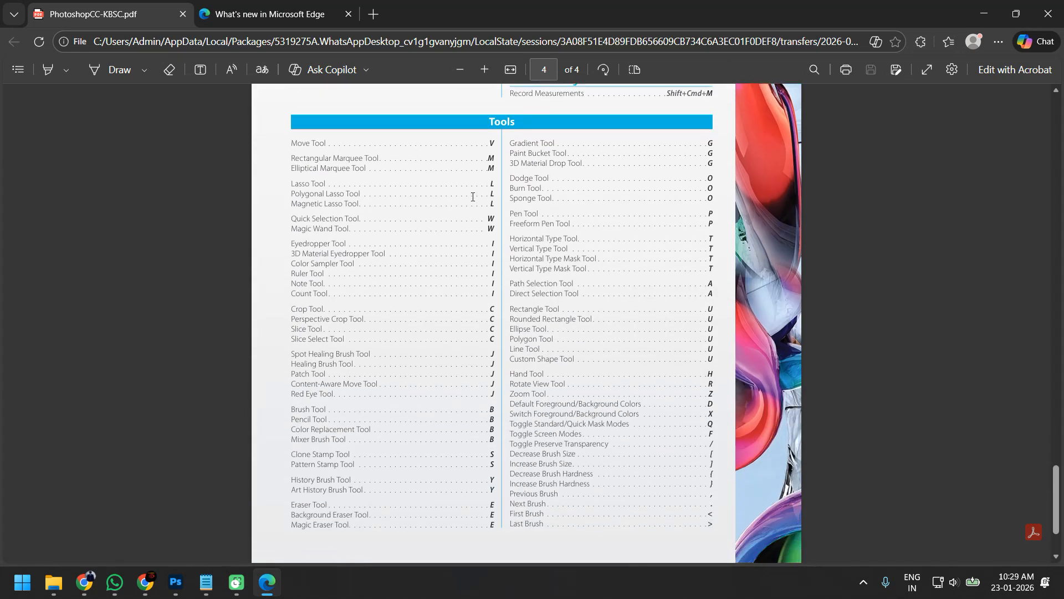
Step: Switch to Photoshop, activate the Rectangular Marquee Tool and show the tool variants grouped with it
{"action": "key", "text": "alt+Tab"}
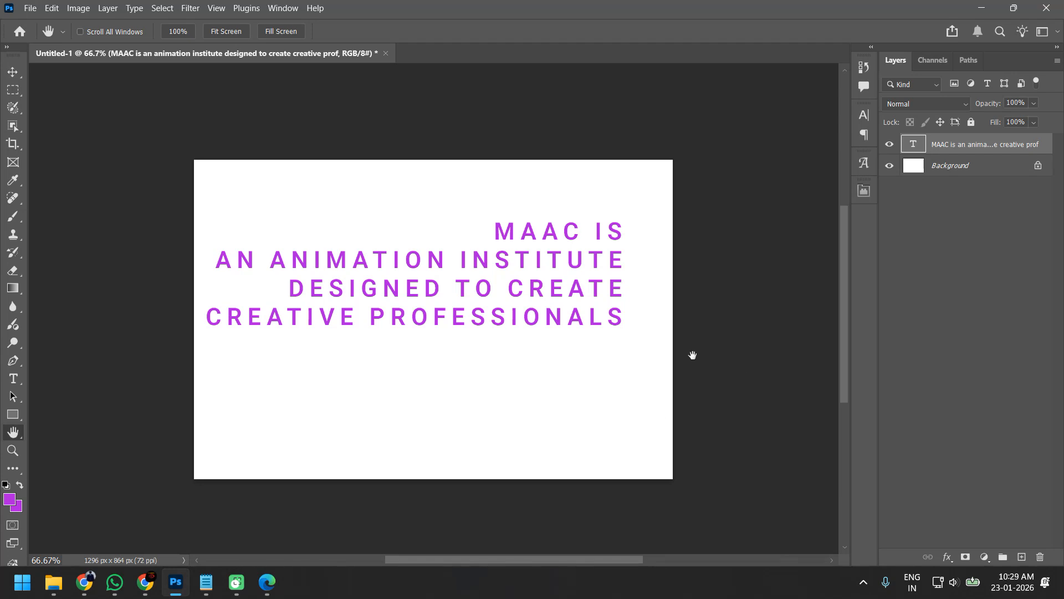
{"action": "left_click", "coordinate": [15, 95]}
{"action": "right_click", "coordinate": [16, 96]}
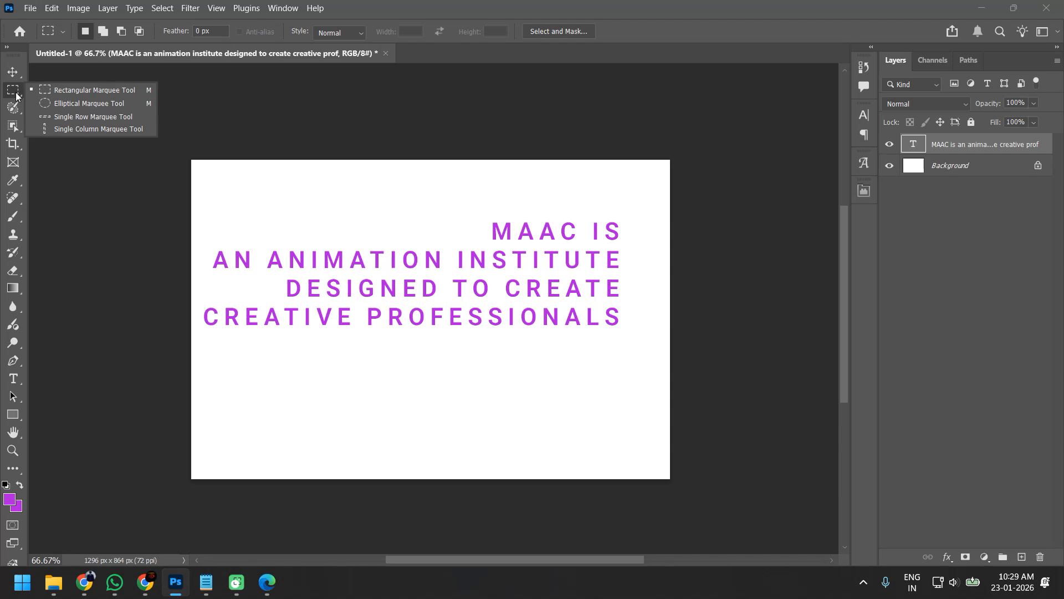
{"action": "left_click", "coordinate": [580, 4]}
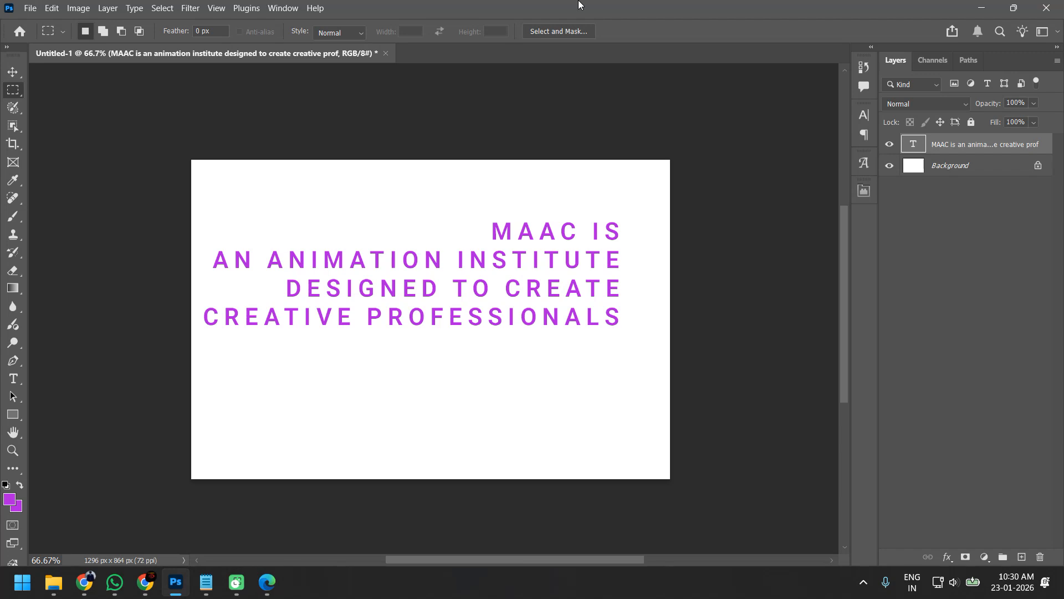
Step: Cycle repeatedly through the marquee tools that share the M shortcut
{"action": "key", "text": "shift+m"}
{"action": "key", "text": "shift+m"}
{"action": "key", "text": "shift+m"}
{"action": "key", "text": "shift+m"}
{"action": "key", "text": "shift+m"}
{"action": "key", "text": "shift+m"}
Step: Show the tool variants and shortcut letters grouped with the Move, Rectangular Marquee and Selection Brush tools, ending on the marquee group
{"action": "right_click", "coordinate": [15, 78]}
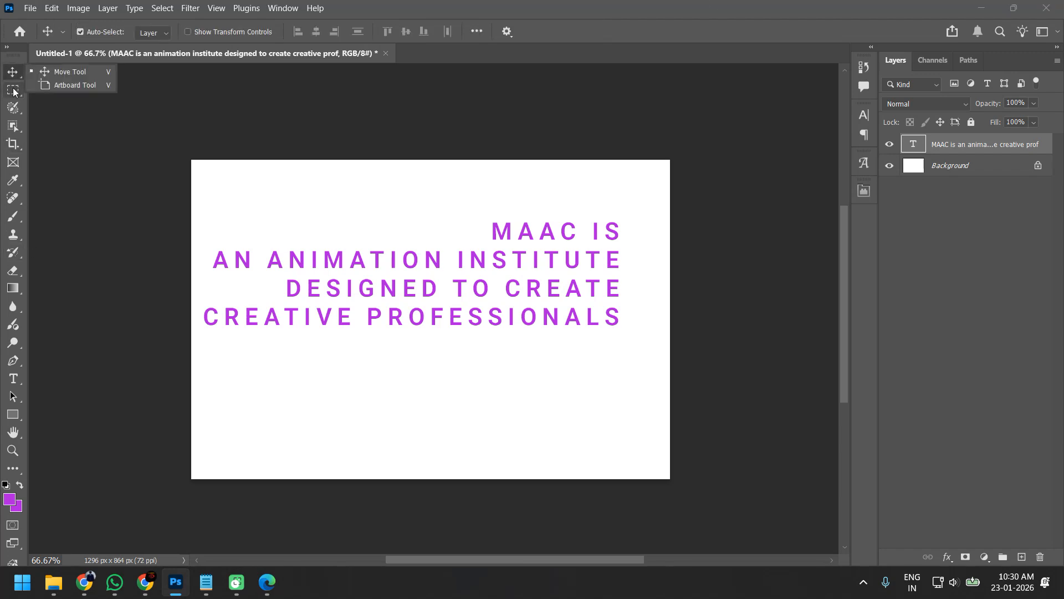
{"action": "right_click", "coordinate": [14, 91]}
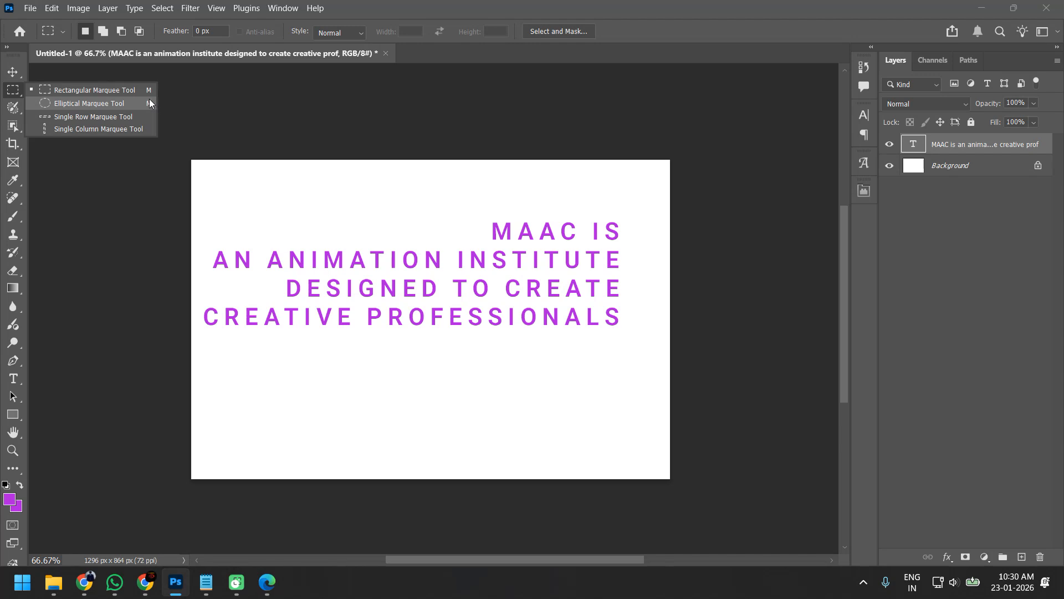
{"action": "left_click", "coordinate": [11, 113]}
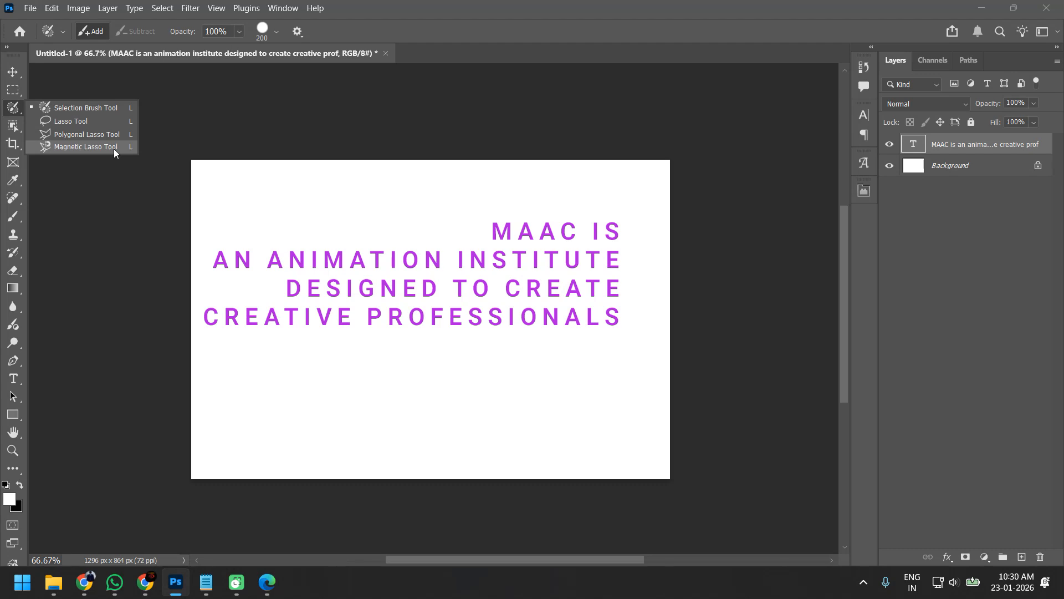
{"action": "left_click", "coordinate": [514, 4]}
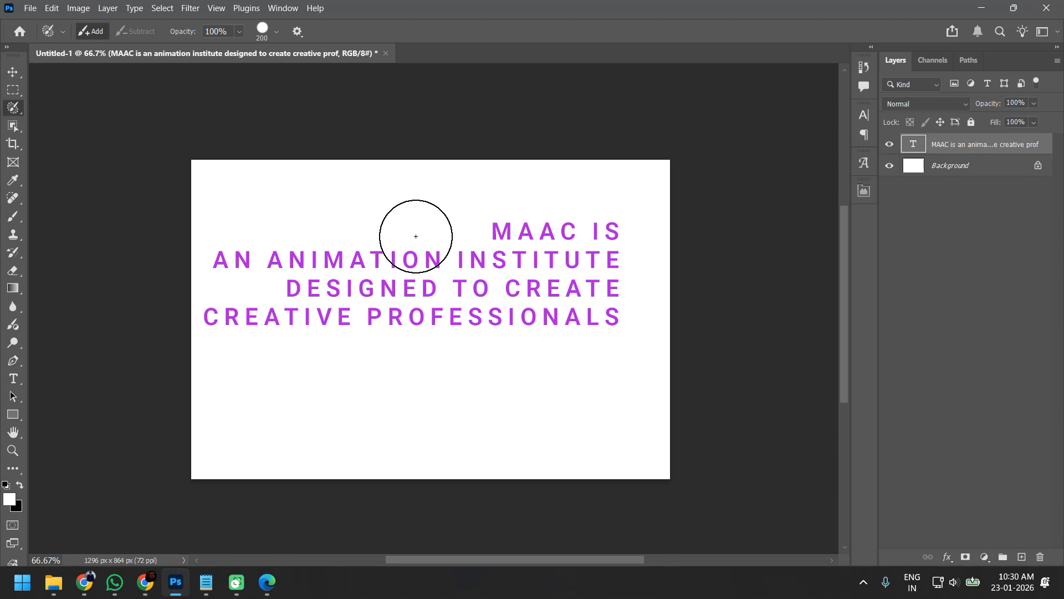
{"action": "key", "text": "v"}
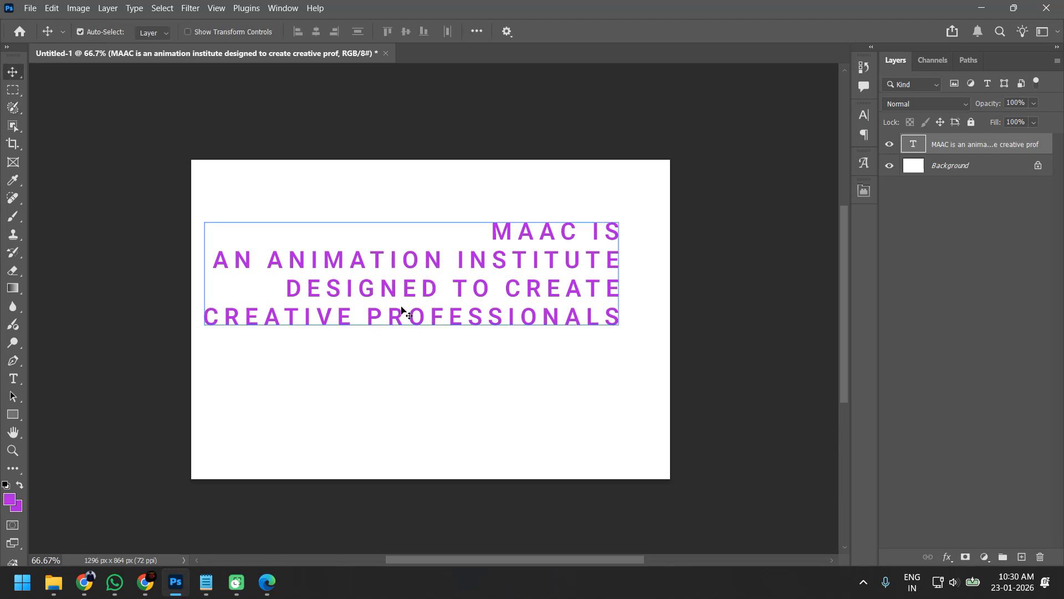
{"action": "right_click", "coordinate": [12, 93]}
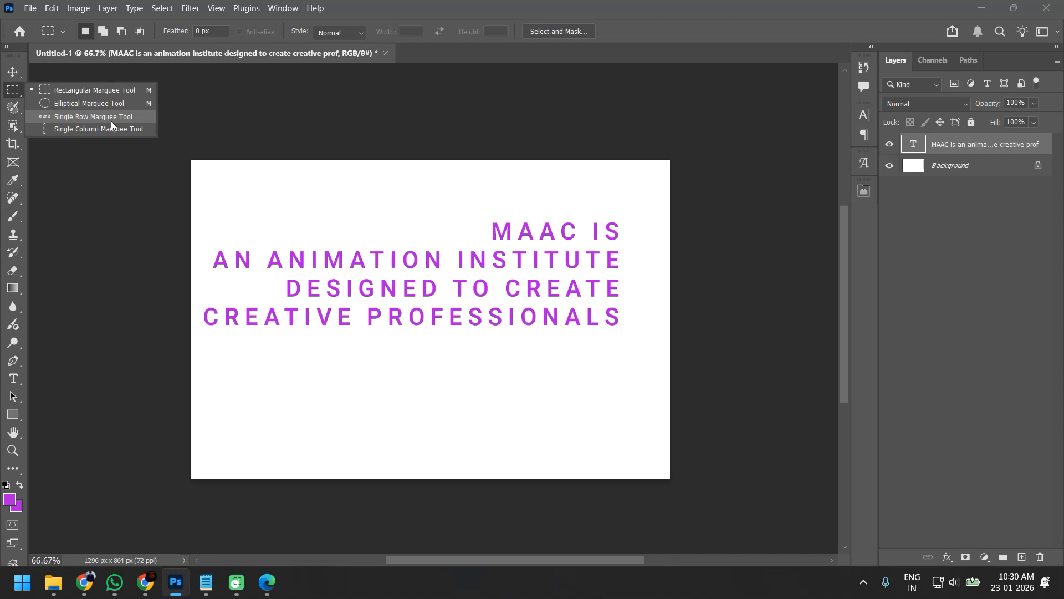
Step: Open the Keyboard Shortcuts and Menus settings and display the shortcuts for Tools
{"action": "left_click", "coordinate": [49, 5]}
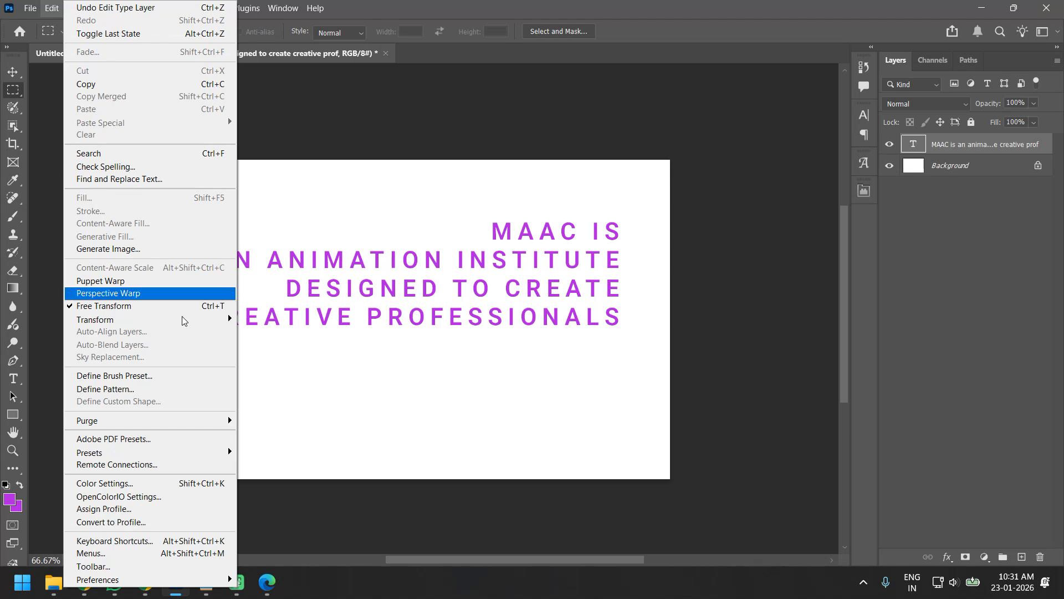
{"action": "left_click", "coordinate": [162, 541]}
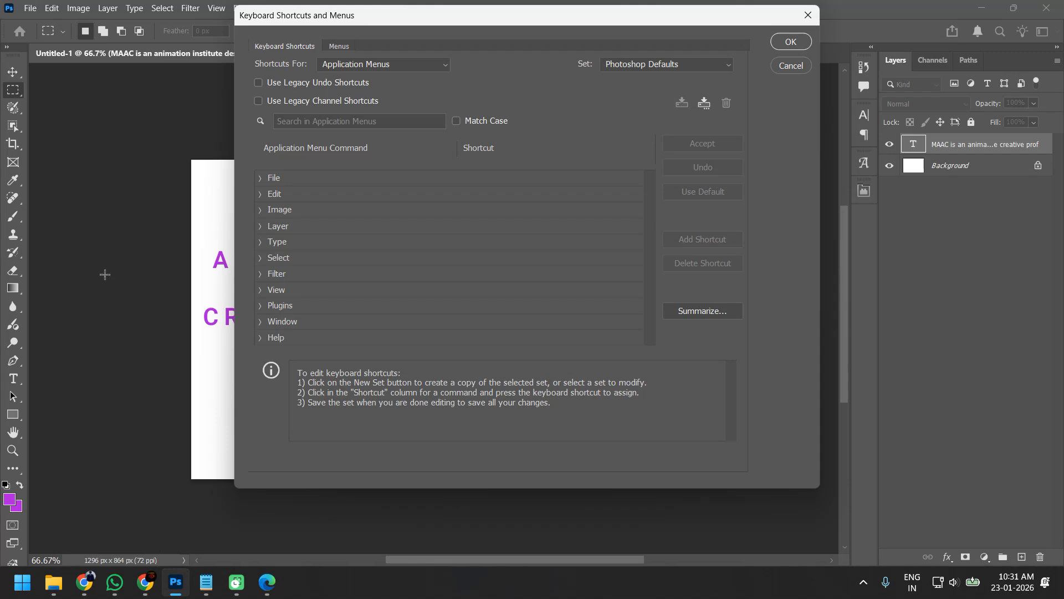
{"action": "scroll", "coordinate": [329, 236], "scroll_direction": "down", "scroll_amount": 1}
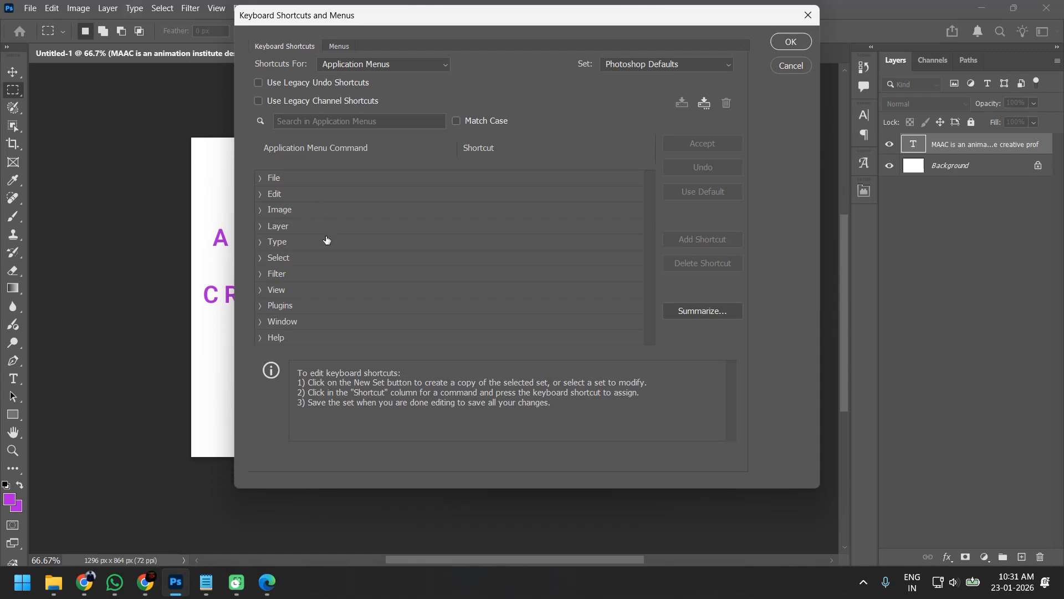
{"action": "left_click", "coordinate": [312, 278]}
{"action": "scroll", "coordinate": [404, 277], "scroll_direction": "up", "scroll_amount": 3}
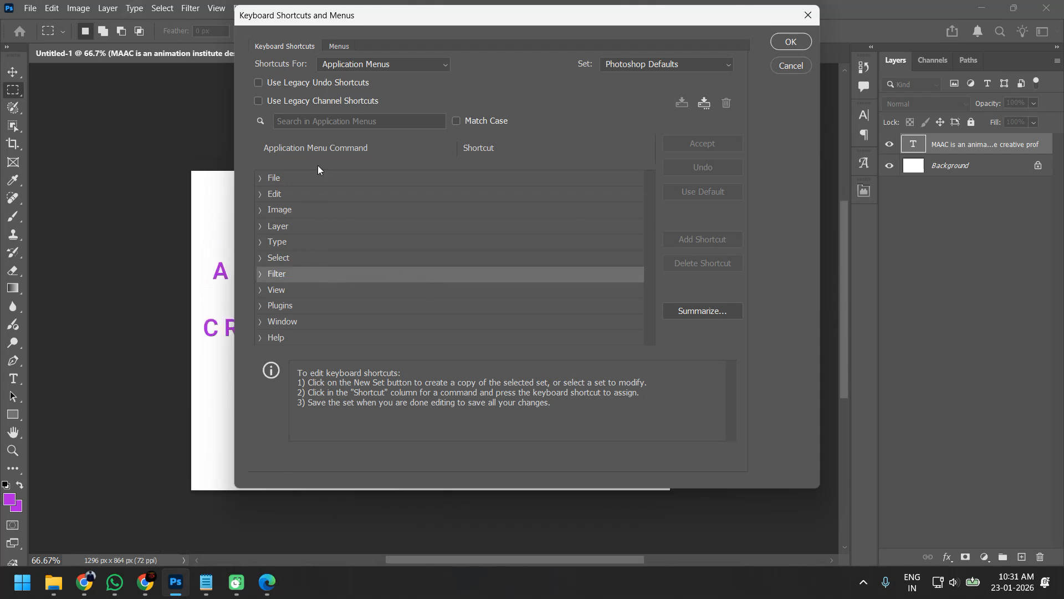
{"action": "left_click", "coordinate": [381, 66]}
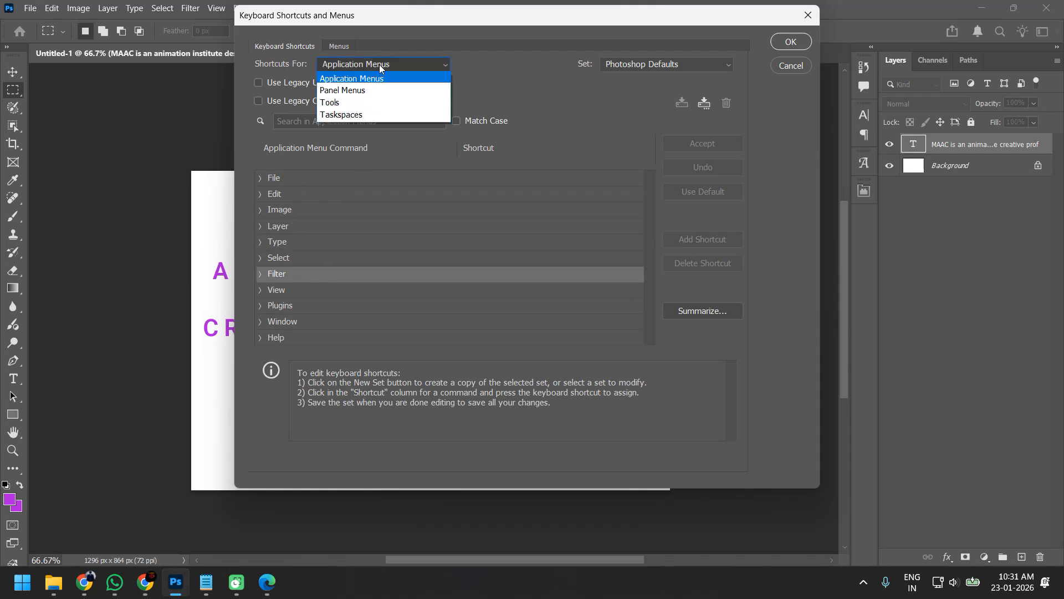
{"action": "left_click", "coordinate": [376, 102]}
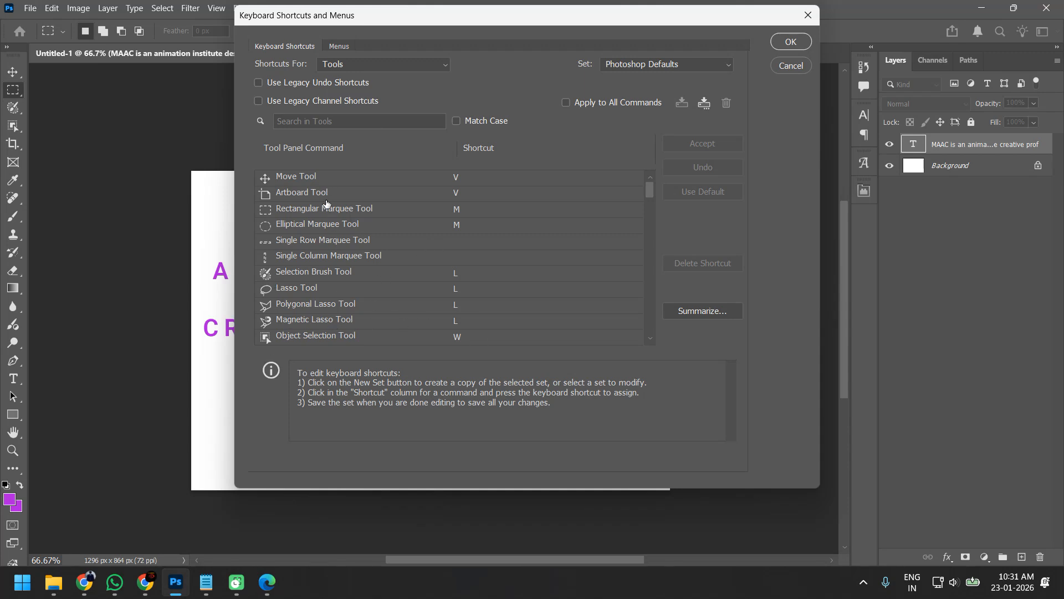
Step: Assign the shortcut M to the Single Row and Single Column Marquee Tools, accept the changes and check the marquee tool group
{"action": "left_click", "coordinate": [327, 243]}
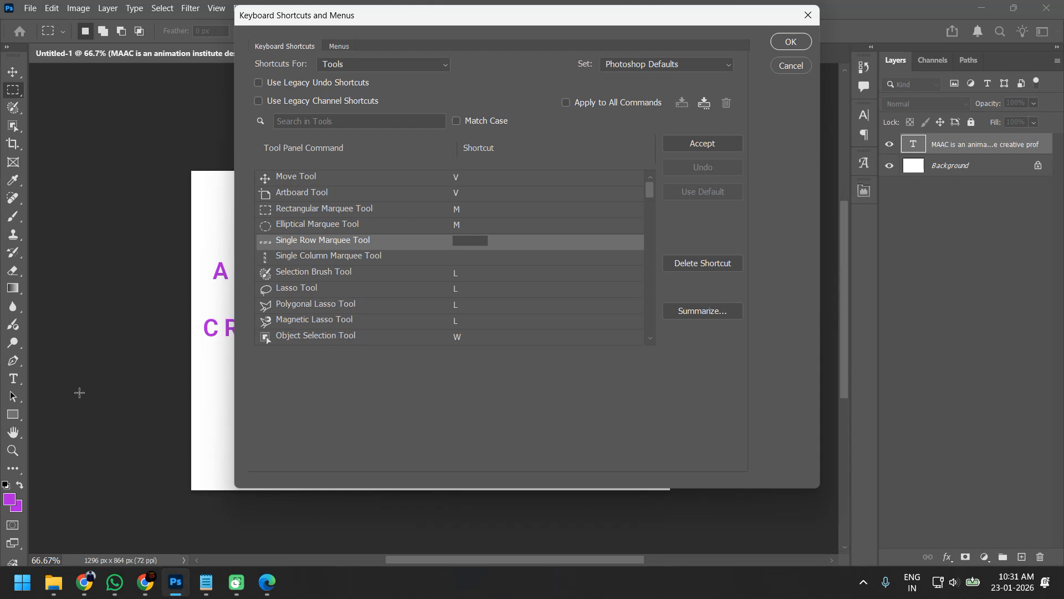
{"action": "key", "text": "m"}
{"action": "left_click", "coordinate": [469, 255]}
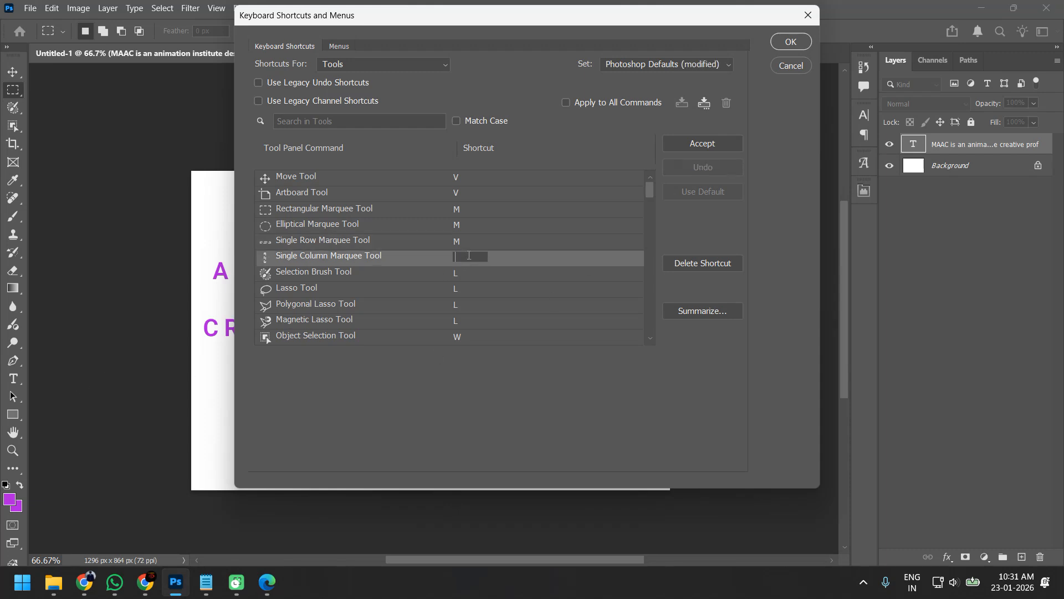
{"action": "key", "text": "m"}
{"action": "left_click", "coordinate": [720, 145]}
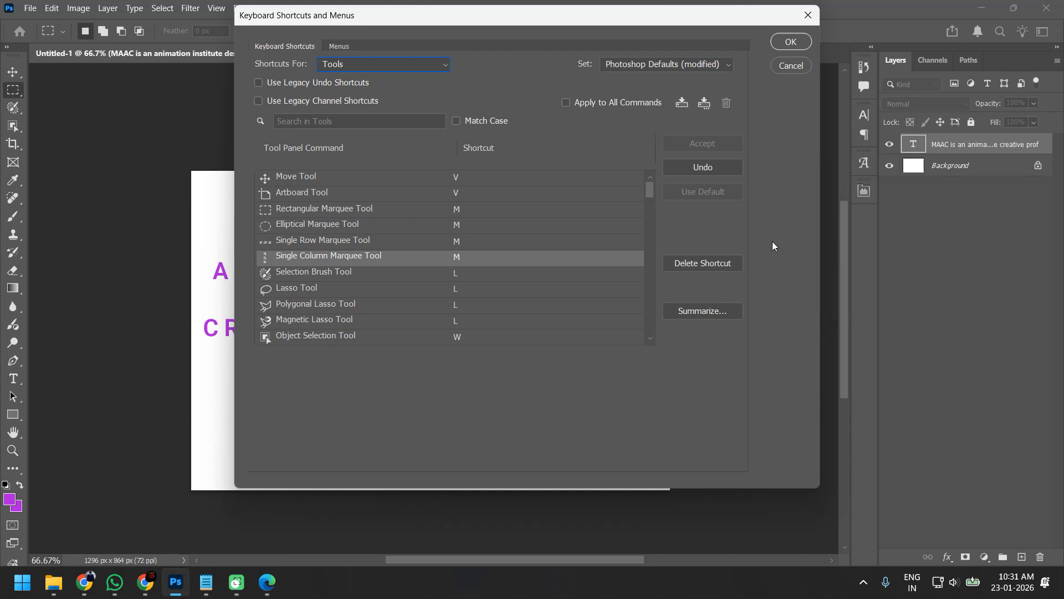
{"action": "left_click", "coordinate": [790, 42]}
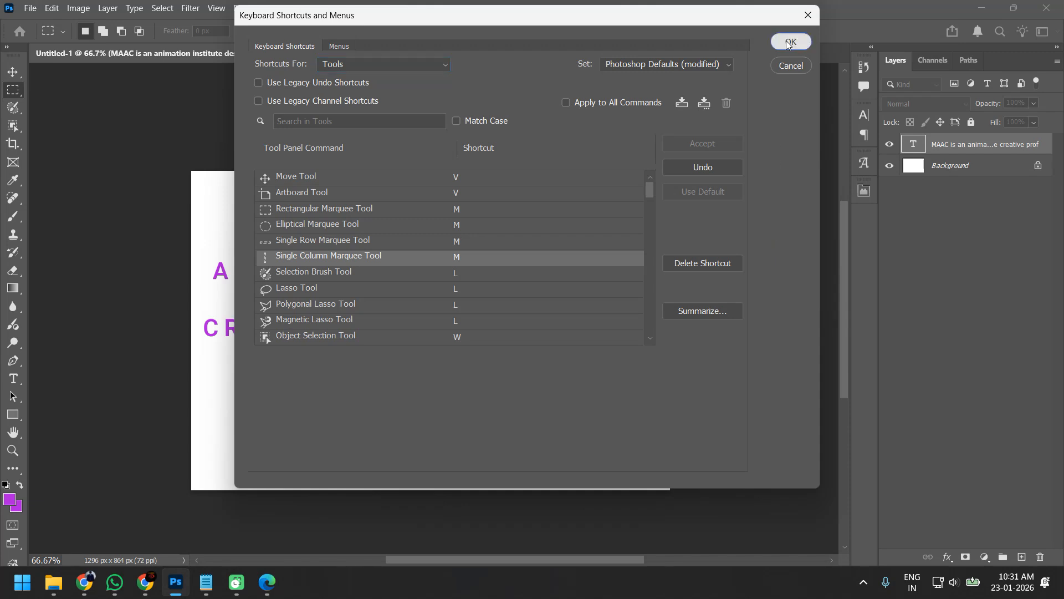
{"action": "right_click", "coordinate": [7, 89]}
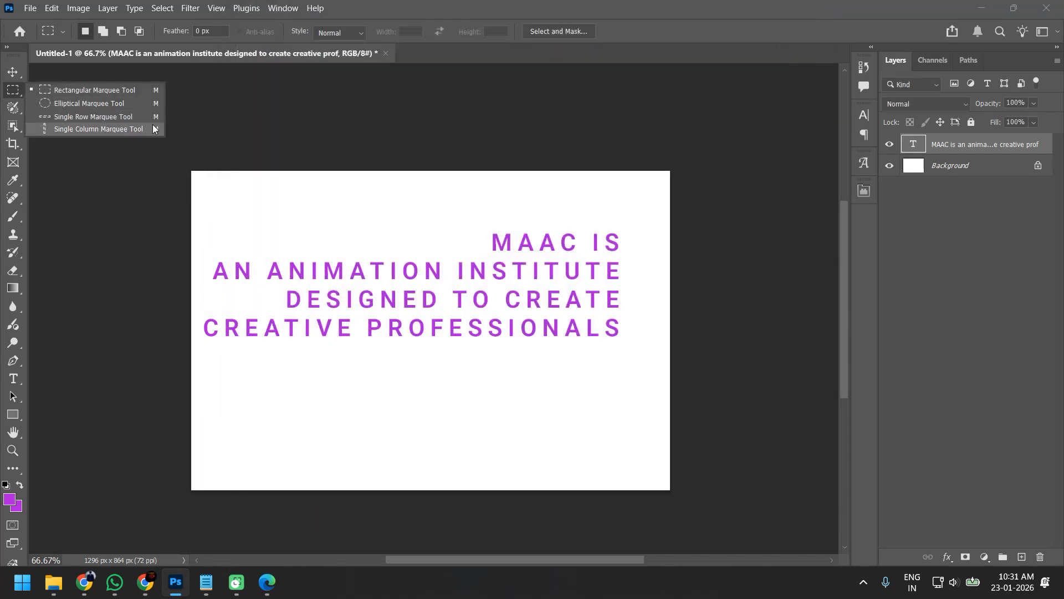
{"action": "left_click", "coordinate": [560, 3]}
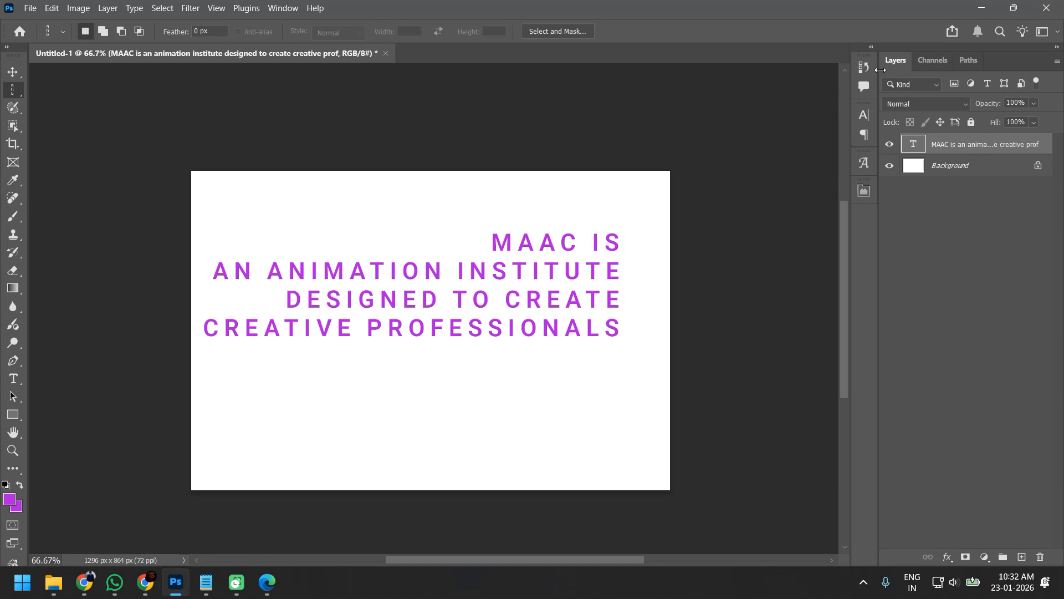
Step: Switch to the shortcuts PDF, go back to page 1, find "tools" on page 2 and close the search
{"action": "key", "text": "alt+Tab"}
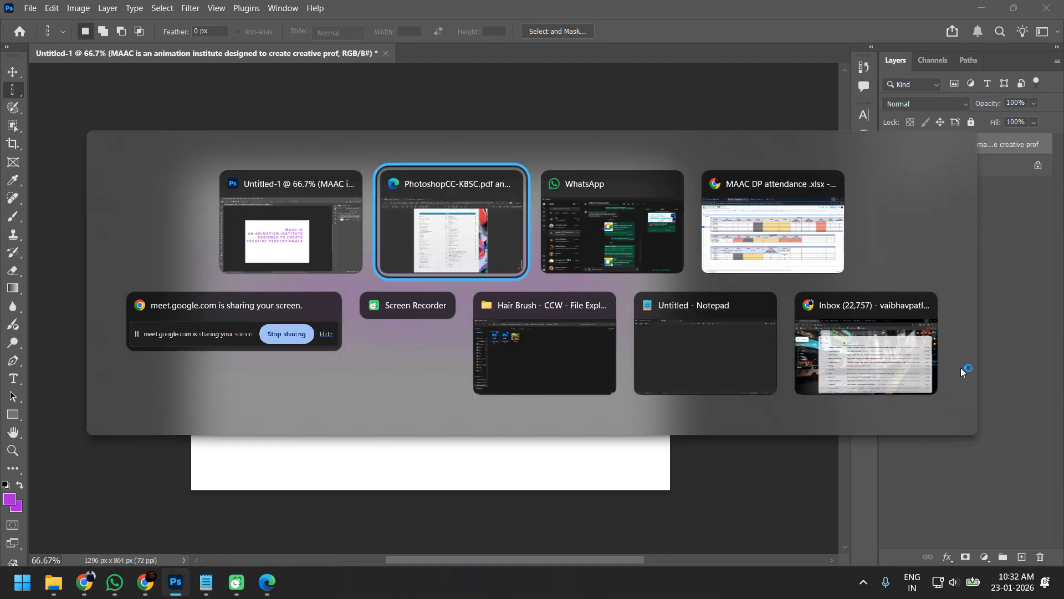
{"action": "scroll", "coordinate": [880, 351], "scroll_direction": "up", "scroll_amount": 15}
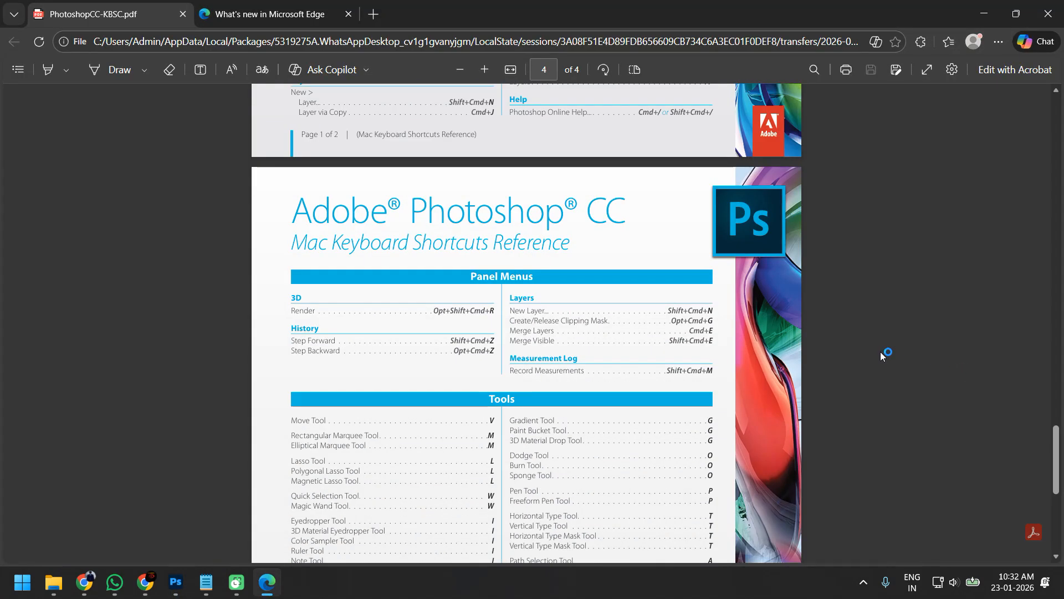
{"action": "scroll", "coordinate": [880, 352], "scroll_direction": "up", "scroll_amount": 20}
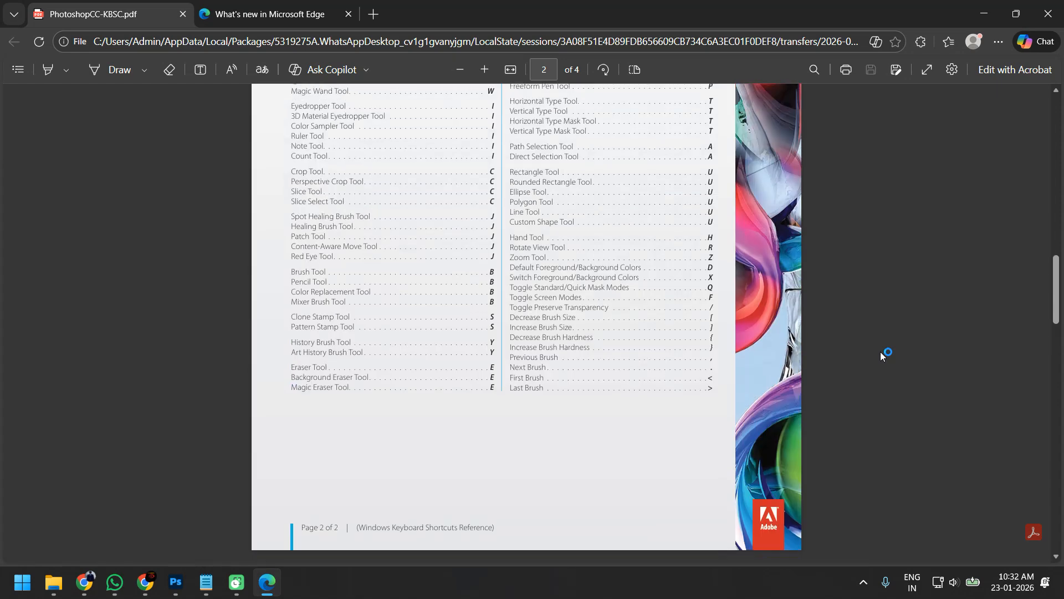
{"action": "scroll", "coordinate": [881, 353], "scroll_direction": "up", "scroll_amount": 3}
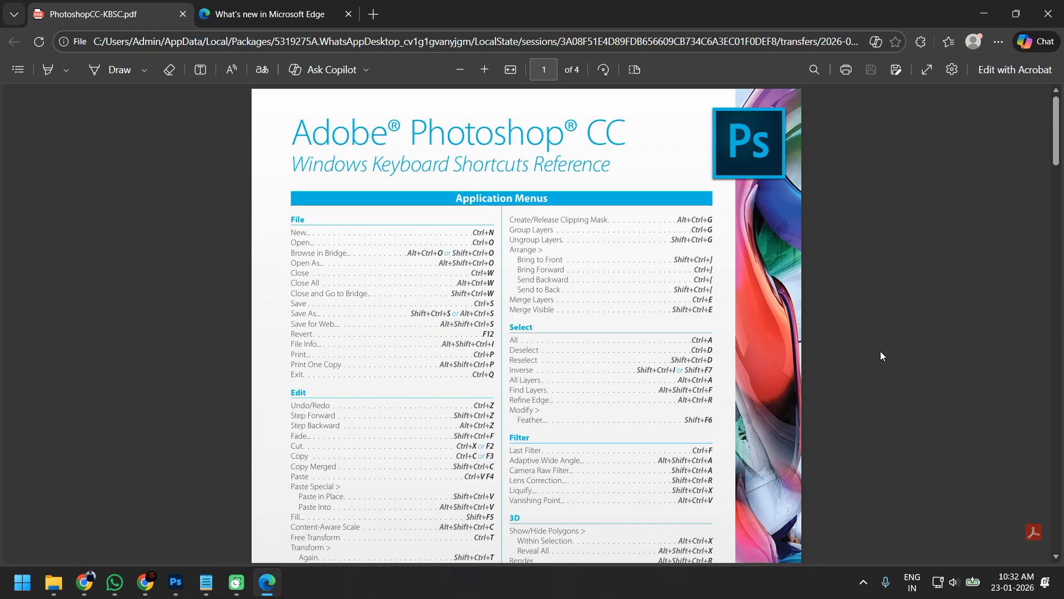
{"action": "key", "text": "ctrl+f"}
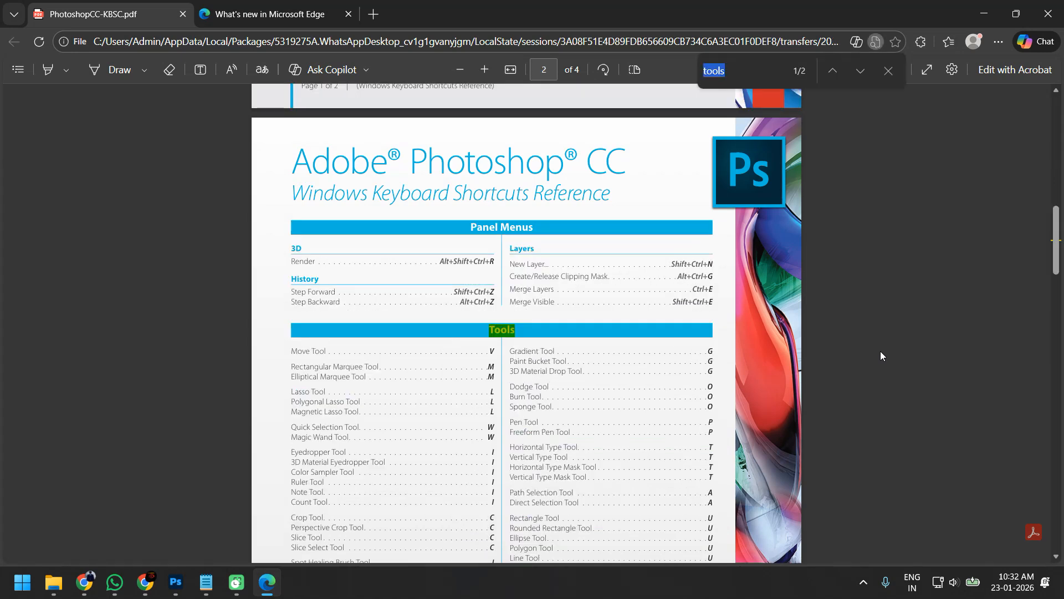
{"action": "key", "text": "BackSpace"}
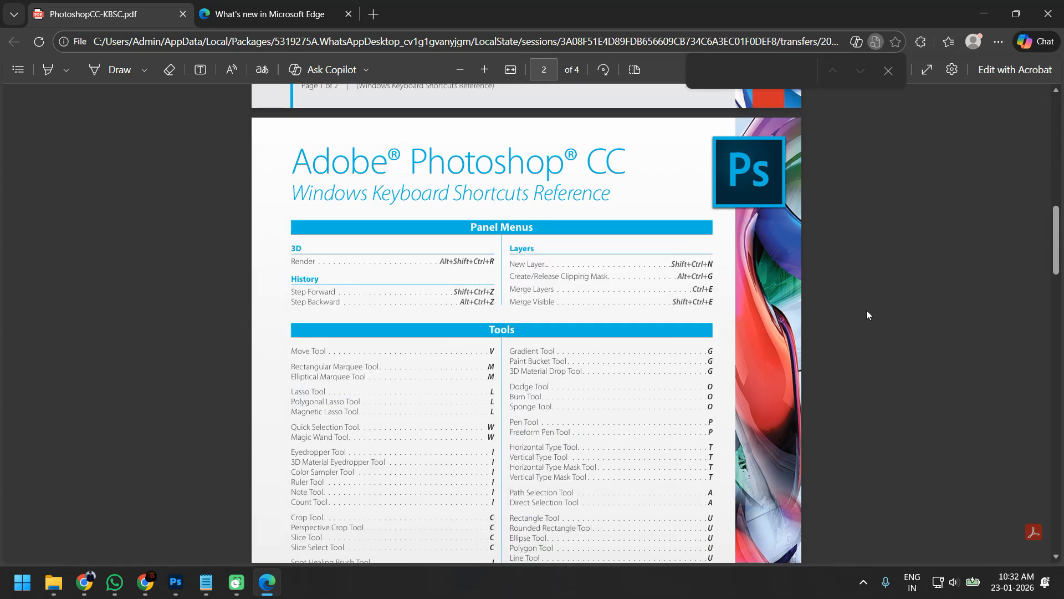
{"action": "key", "text": "Escape"}
Step: Close the "What's new in Microsoft Edge" page and the PhotoshopCC-KBSC.pdf document
{"action": "left_click", "coordinate": [227, 5]}
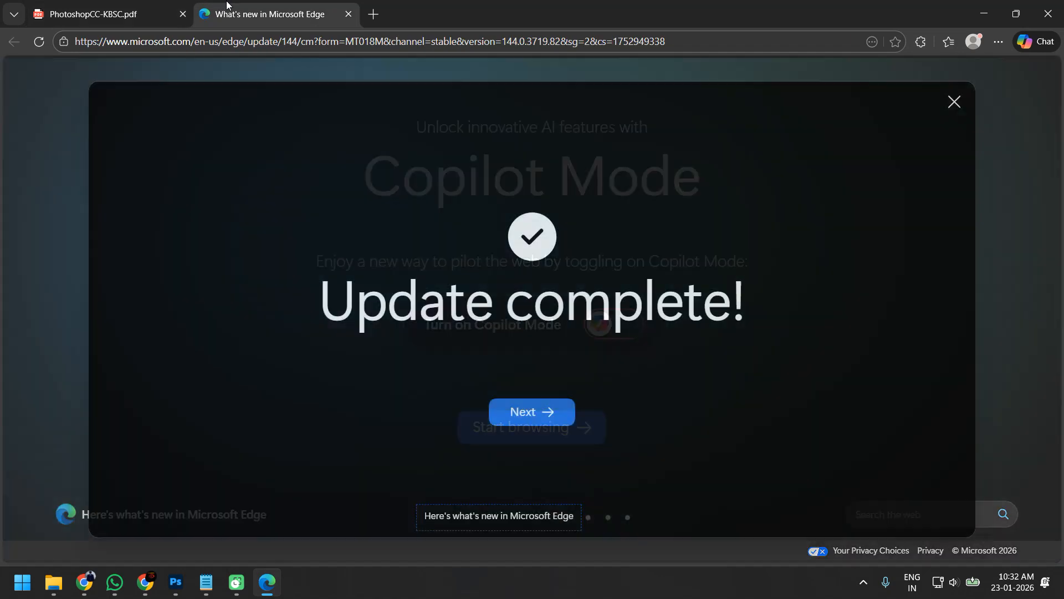
{"action": "key", "text": "ctrl+w"}
{"action": "key", "text": "ctrl+w"}
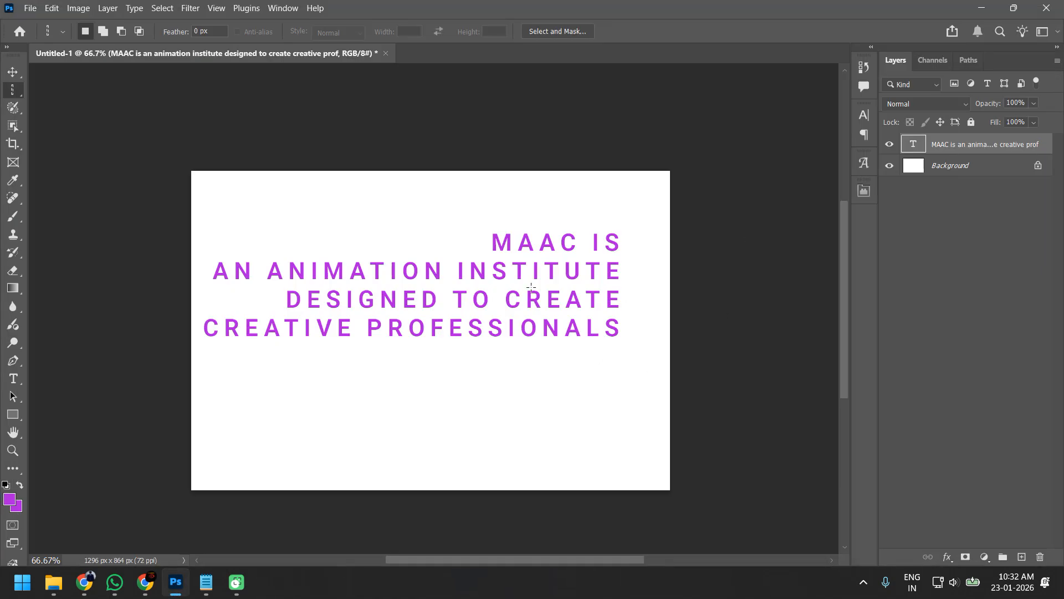
Step: Demonstrate switching between the Type and Move tools, and open the text color picker with the Type Tool active
{"action": "key", "text": "t"}
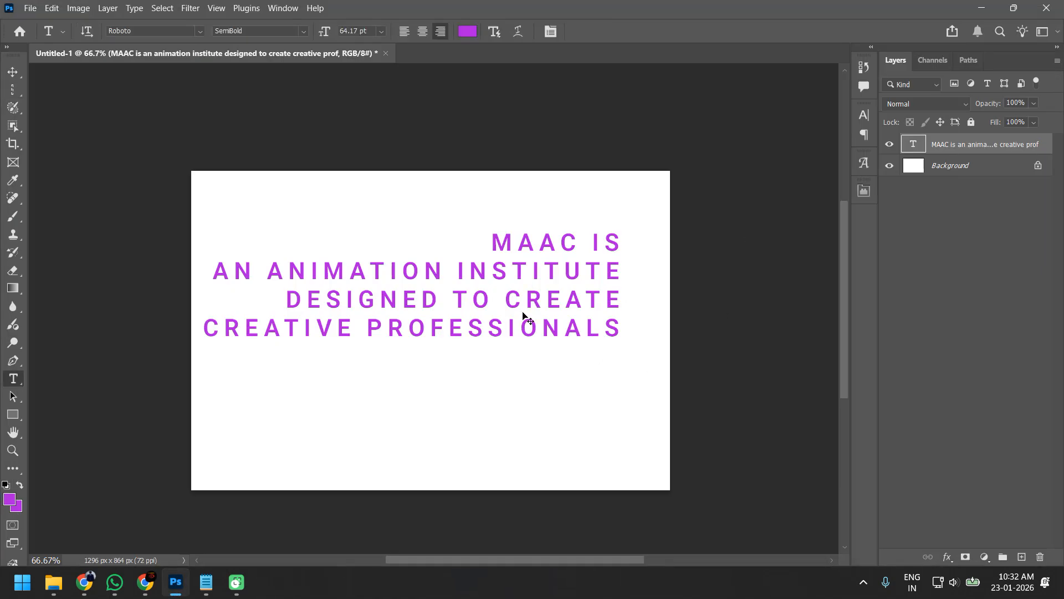
{"action": "key", "text": "v"}
{"action": "key", "text": "t"}
{"action": "left_click", "coordinate": [468, 32]}
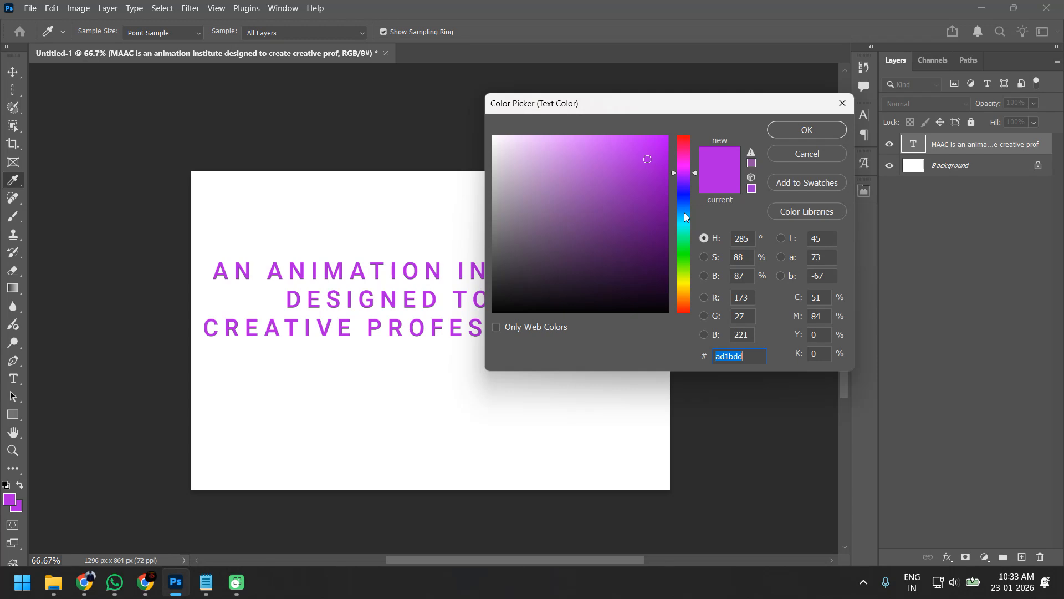
Step: Switch to Notepad and write the heading VIBGYOR, followed by a list with Violet, indigo, blue and green on separate lines
{"action": "left_click", "coordinate": [206, 582]}
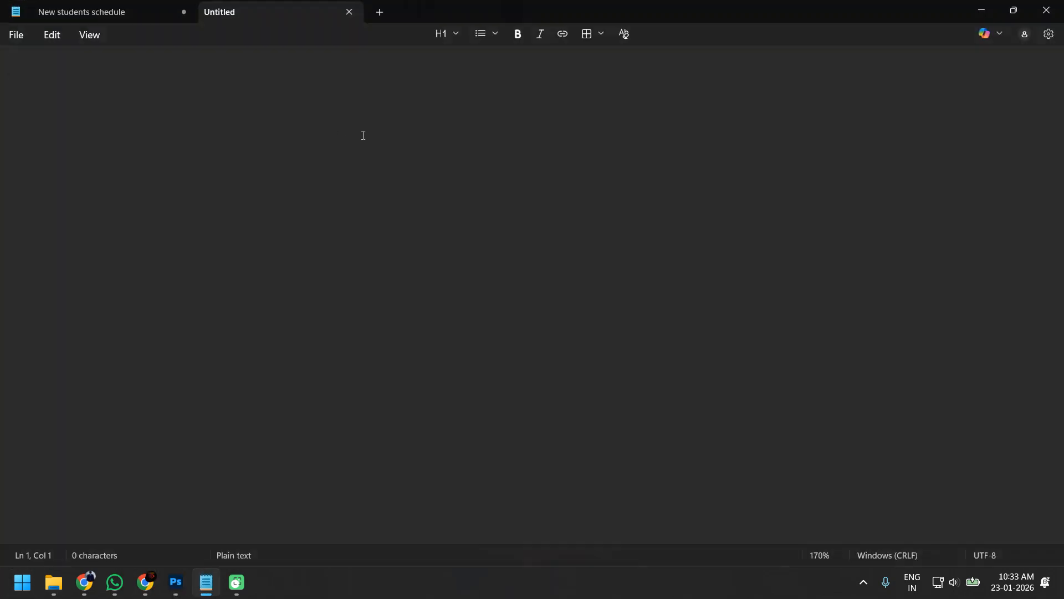
{"action": "type", "text": "VIBGYOR"}
{"action": "key", "text": "Return"}
{"action": "key", "text": "Return"}
{"action": "type", "text": "Violet"}
{"action": "key", "text": "Return"}
{"action": "type", "text": "indigo"}
{"action": "key", "text": "Return"}
{"action": "type", "text": "blue"}
{"action": "key", "text": "Return"}
{"action": "type", "text": "green"}
{"action": "key", "text": "Return"}
Step: Complete the color list with yellow, orange and red on separate lines
{"action": "type", "text": "ywl"}
{"action": "key", "text": "BackSpace"}
{"action": "key", "text": "BackSpace"}
{"action": "type", "text": "ek"}
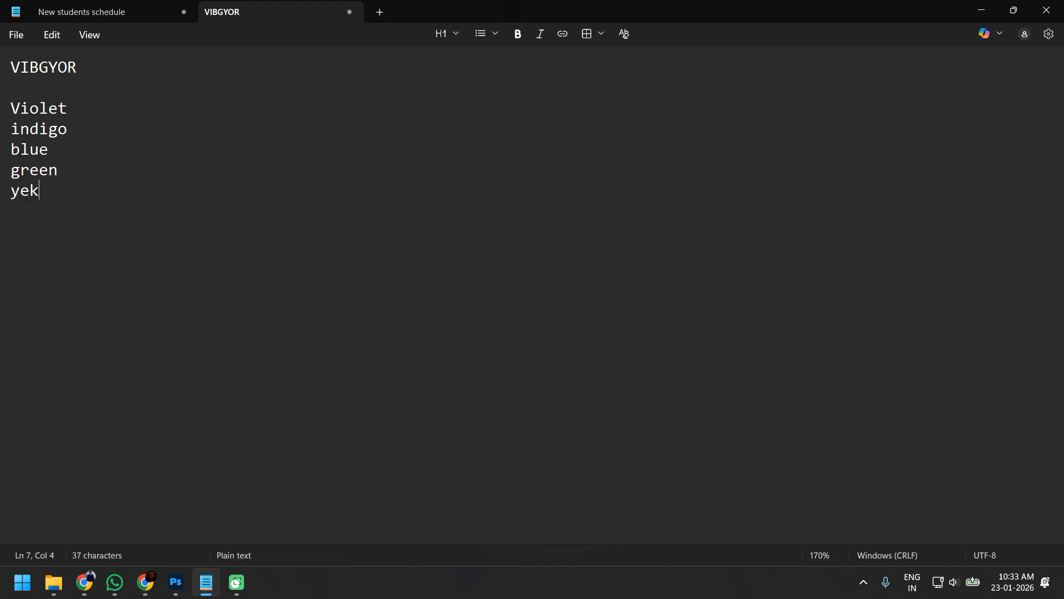
{"action": "key", "text": "BackSpace"}
{"action": "type", "text": "llow"}
{"action": "key", "text": "Return"}
{"action": "type", "text": "pr"}
{"action": "key", "text": "BackSpace"}
{"action": "key", "text": "BackSpace"}
{"action": "type", "text": "orange"}
{"action": "key", "text": "Return"}
{"action": "type", "text": "red"}
{"action": "key", "text": "Return"}
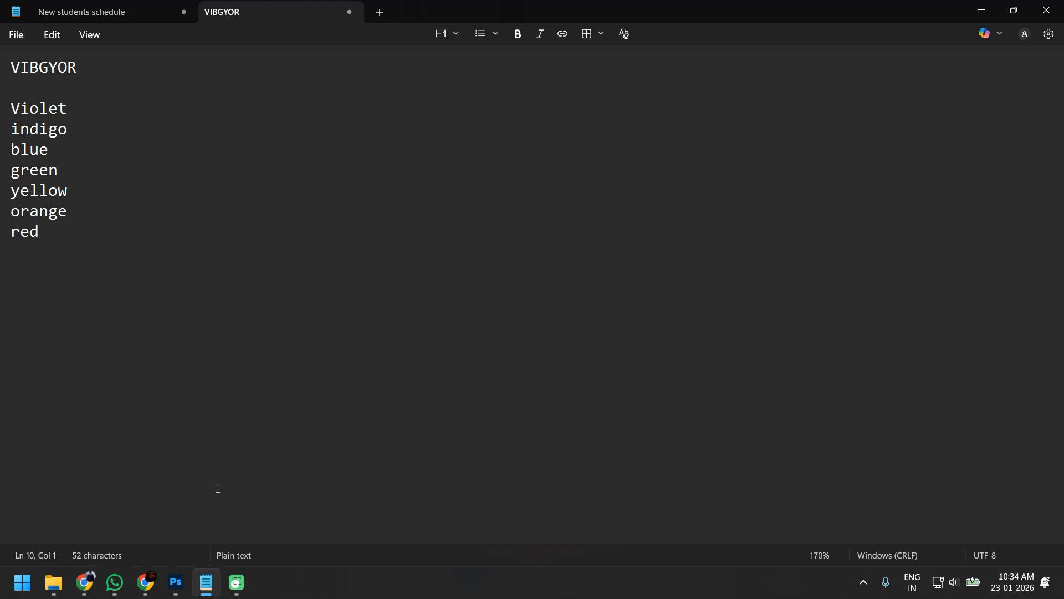
Step: Switch to Chrome and search Google for "visual light spectrum" in a new tab
{"action": "left_click", "coordinate": [152, 588]}
{"action": "left_click", "coordinate": [143, 509]}
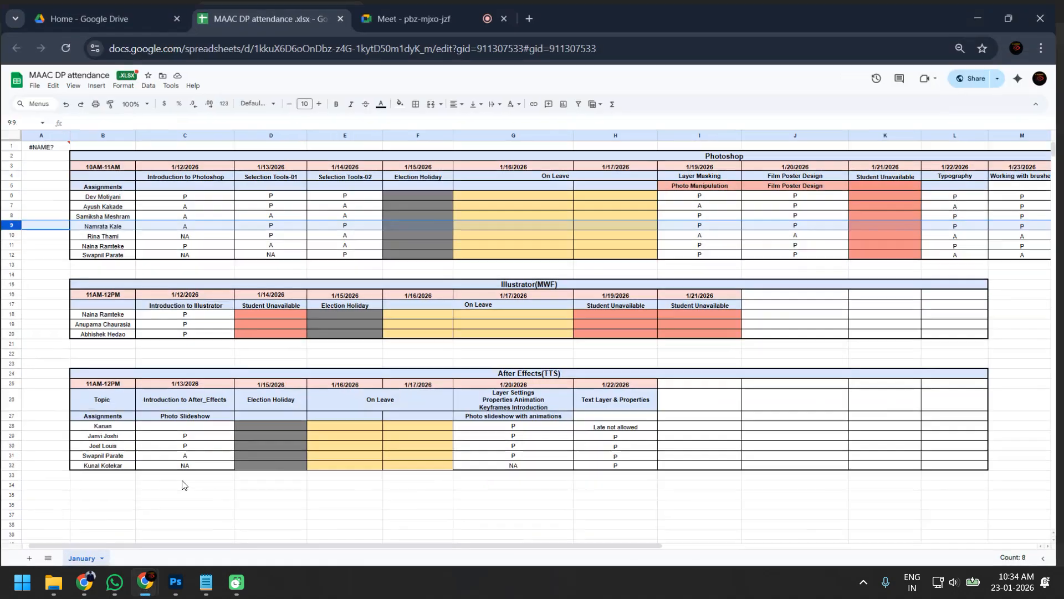
{"action": "key", "text": "ctrl+t"}
{"action": "type", "text": "visu"}
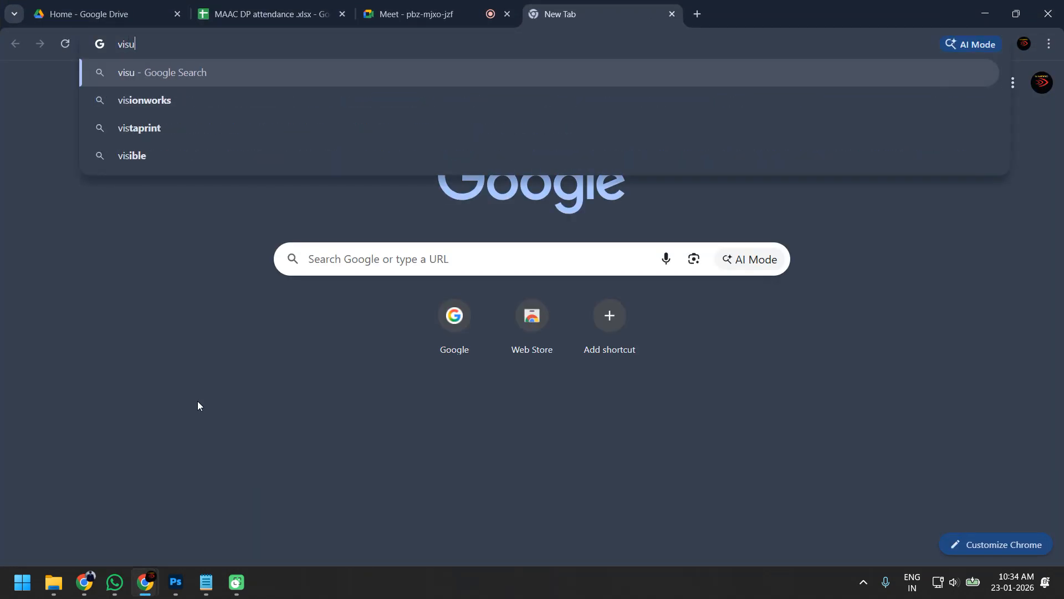
{"action": "type", "text": "al l"}
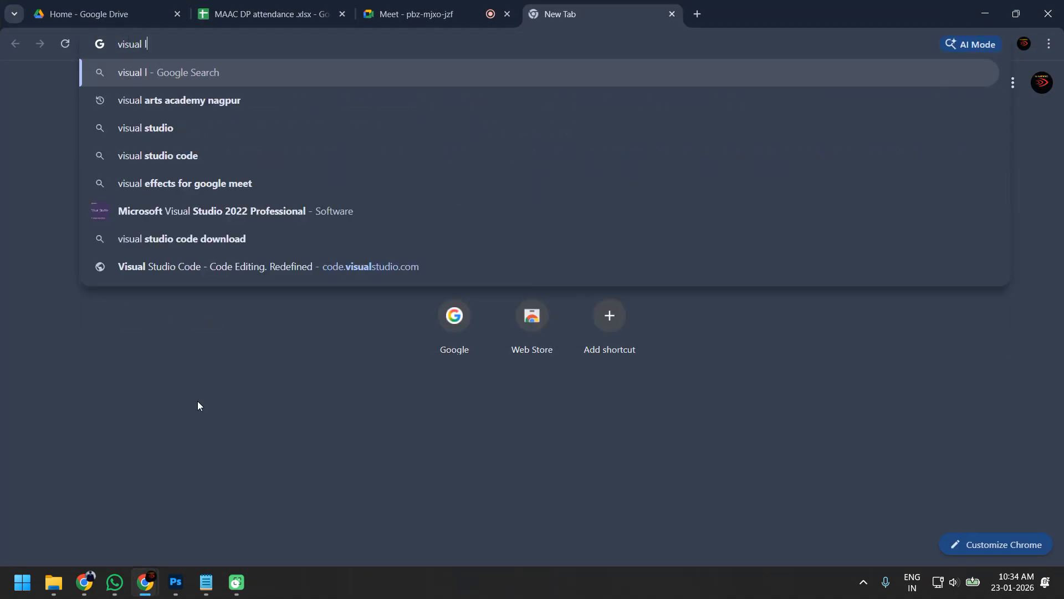
{"action": "type", "text": "ight s"}
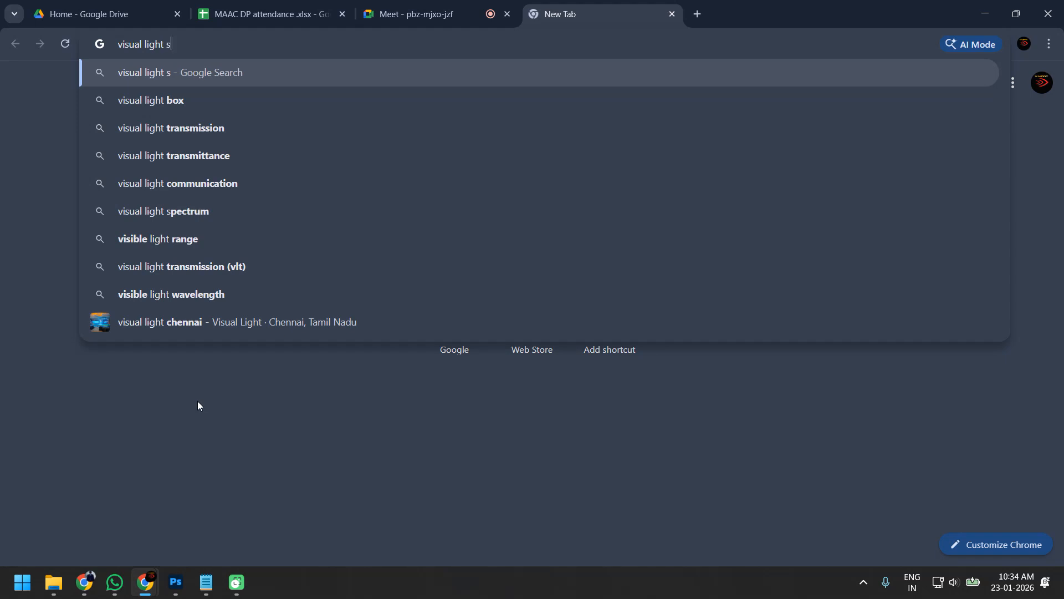
{"action": "key", "text": "Down"}
{"action": "key", "text": "Return"}
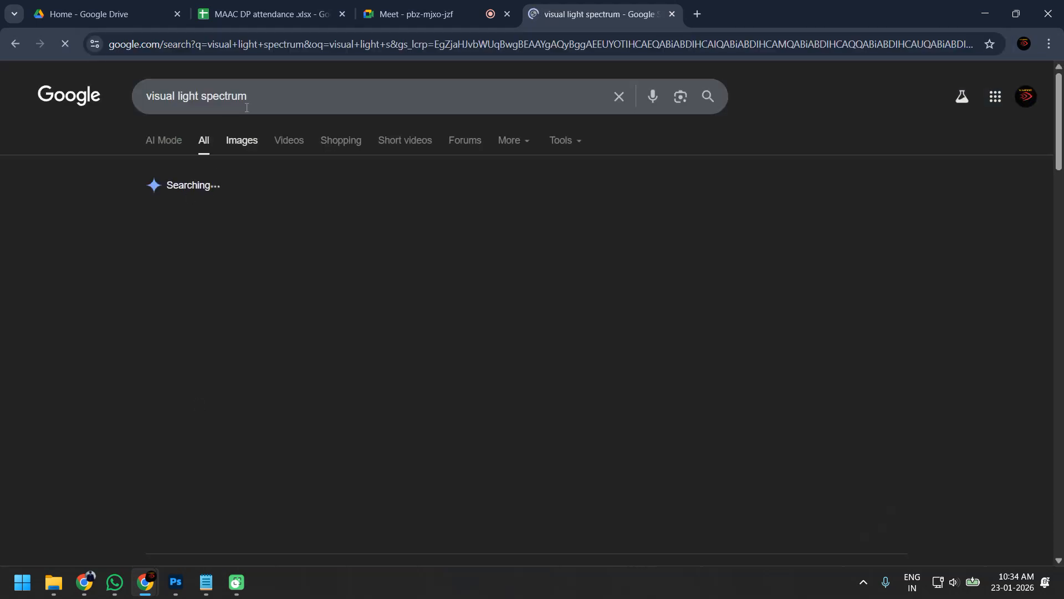
Step: Show the image results, open Armasight's visible light spectrum diagram in its own tab and enlarge it
{"action": "left_click", "coordinate": [253, 140]}
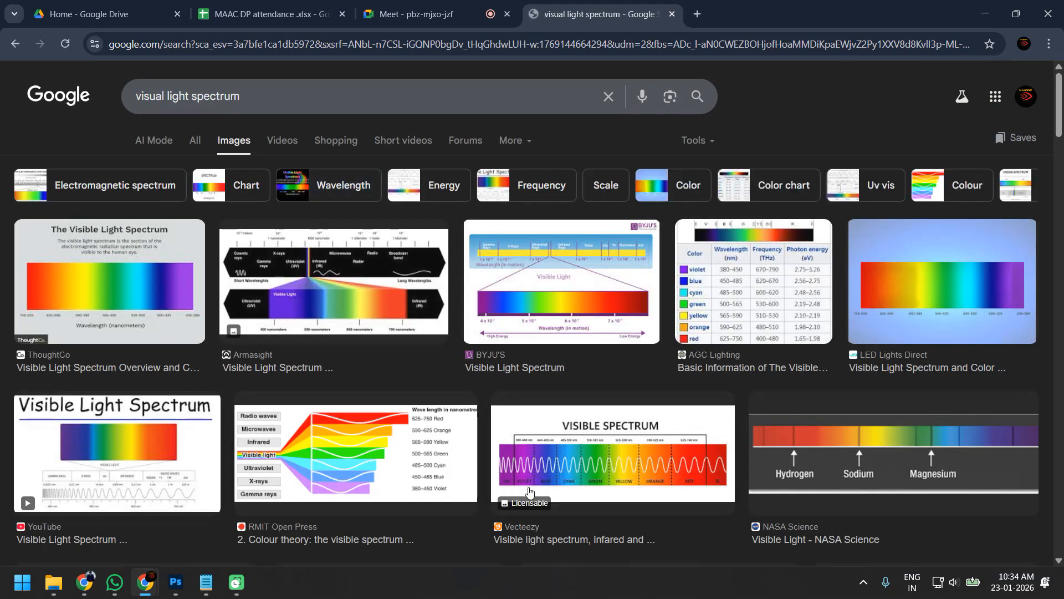
{"action": "left_click", "coordinate": [361, 277]}
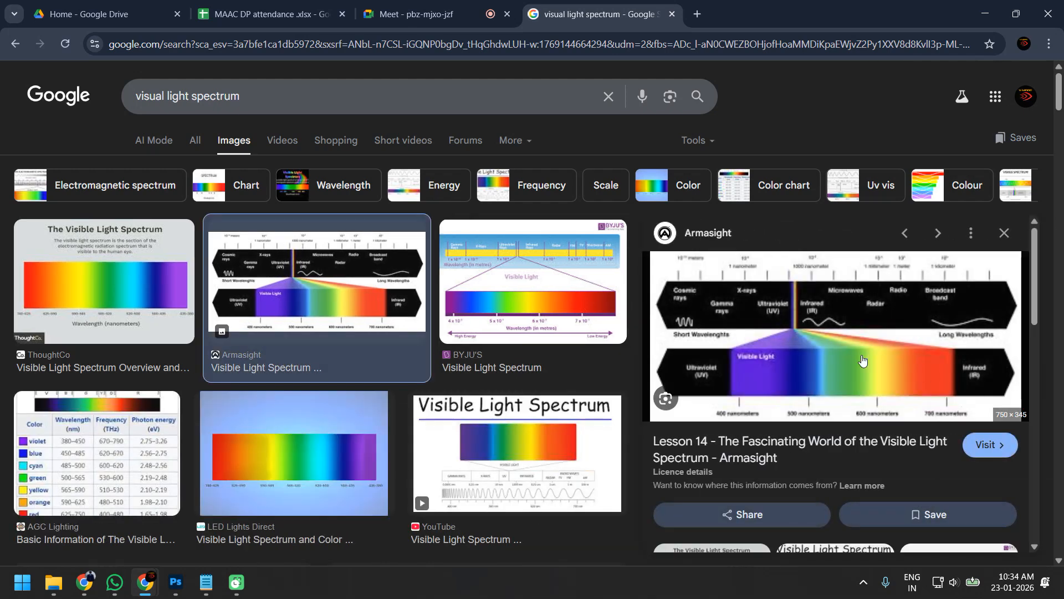
{"action": "right_click", "coordinate": [930, 349]}
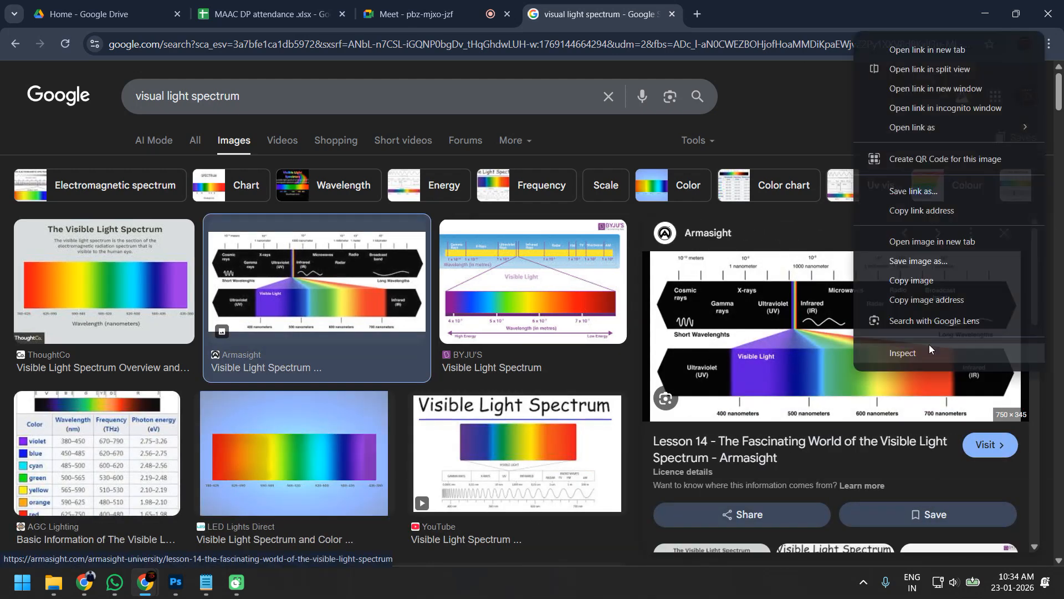
{"action": "left_click", "coordinate": [933, 242]}
{"action": "left_click", "coordinate": [700, 16]}
{"action": "scroll", "coordinate": [839, 480], "scroll_direction": "up", "scroll_amount": 4}
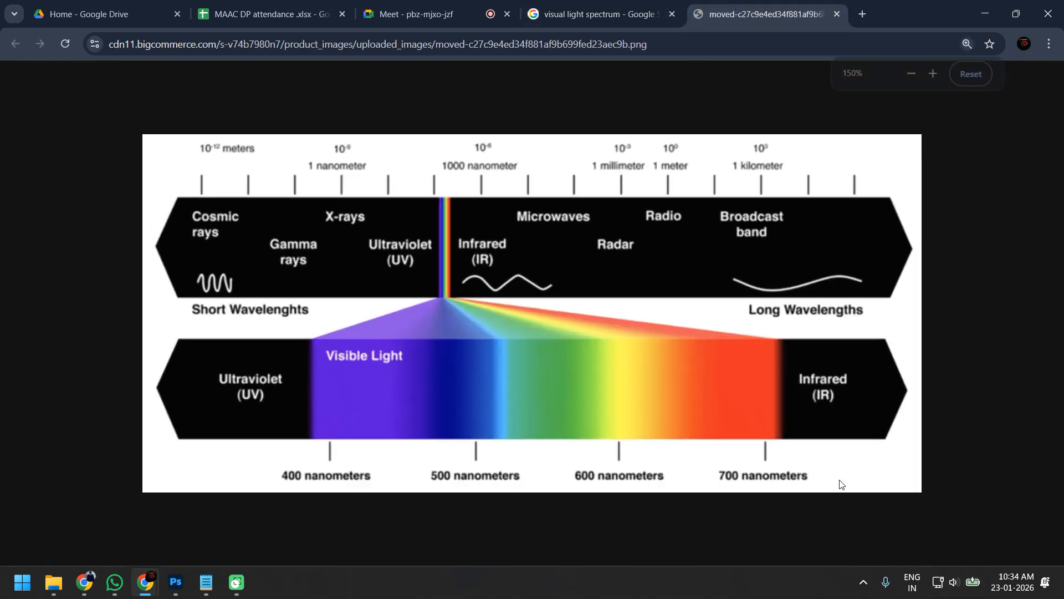
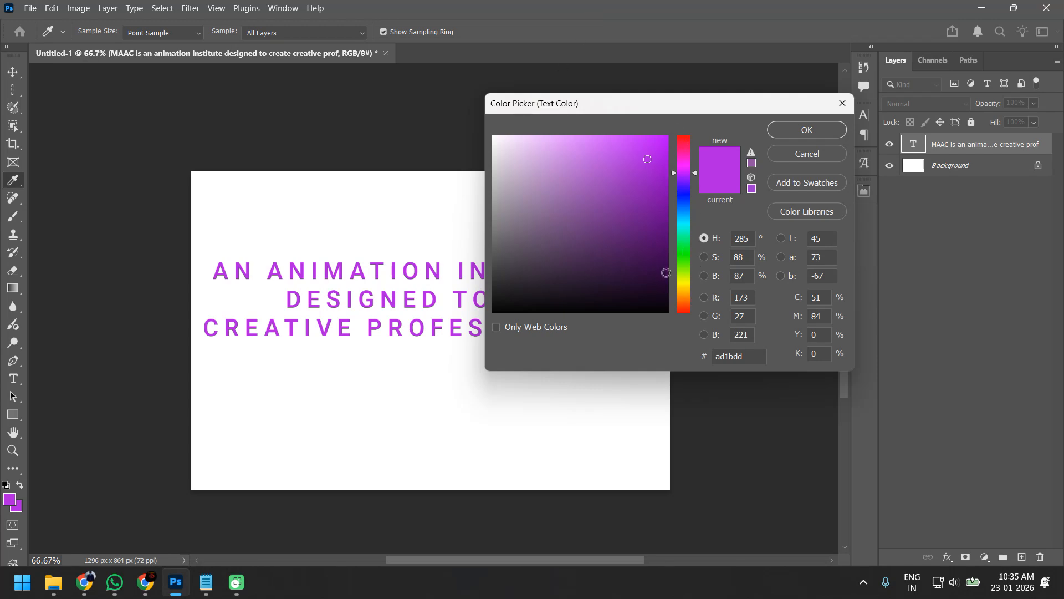
Step: Return to the Chrome window with the spectrum diagram and search Google for "color wheeel" in a new tab
{"action": "left_click", "coordinate": [93, 588]}
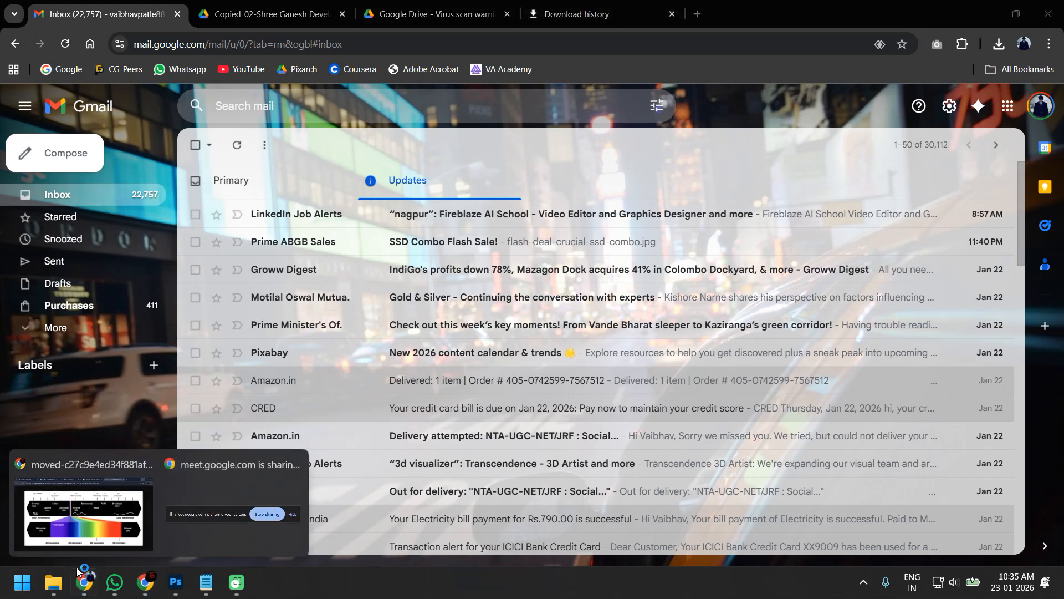
{"action": "left_click", "coordinate": [83, 525]}
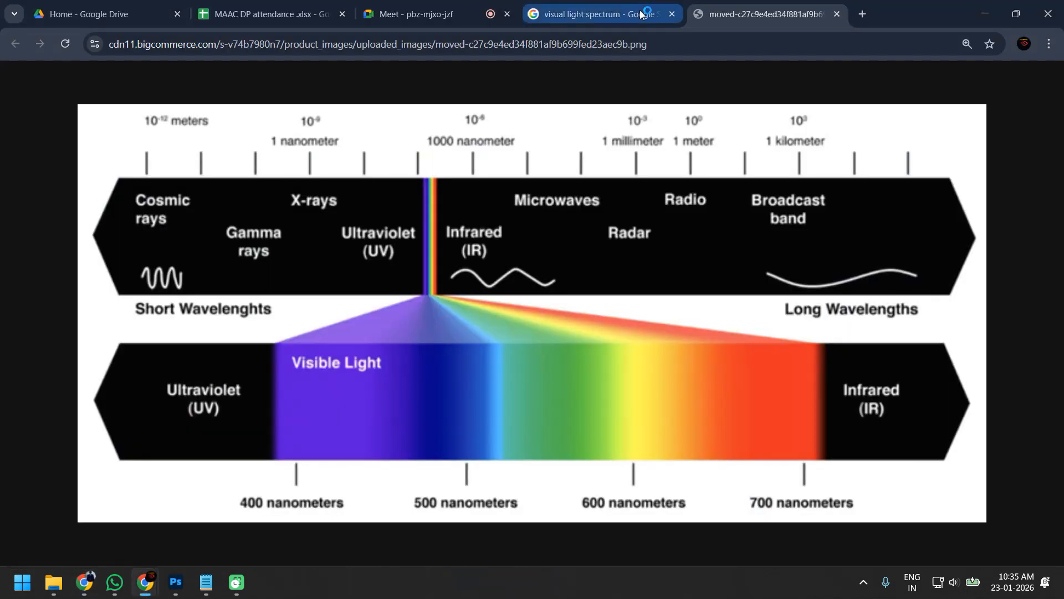
{"action": "left_click", "coordinate": [860, 15]}
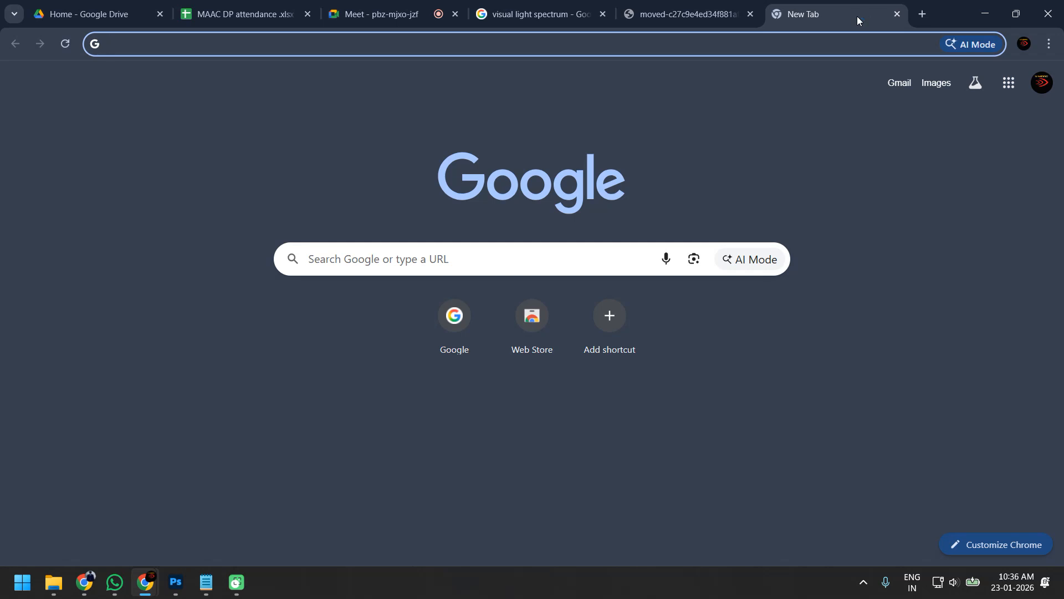
{"action": "type", "text": "color"}
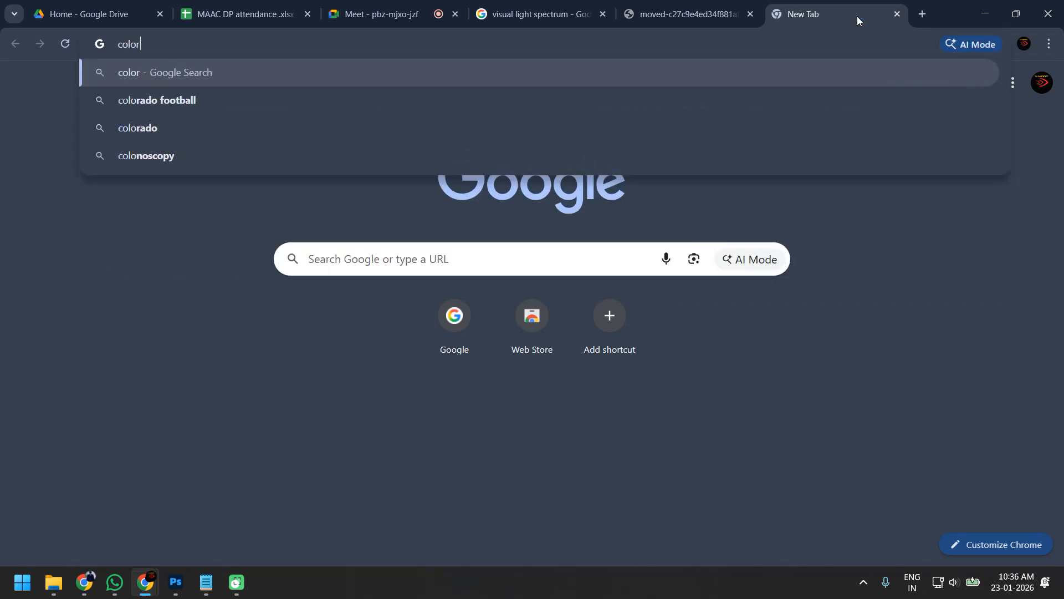
{"action": "type", "text": " wheeel"}
{"action": "key", "text": "Return"}
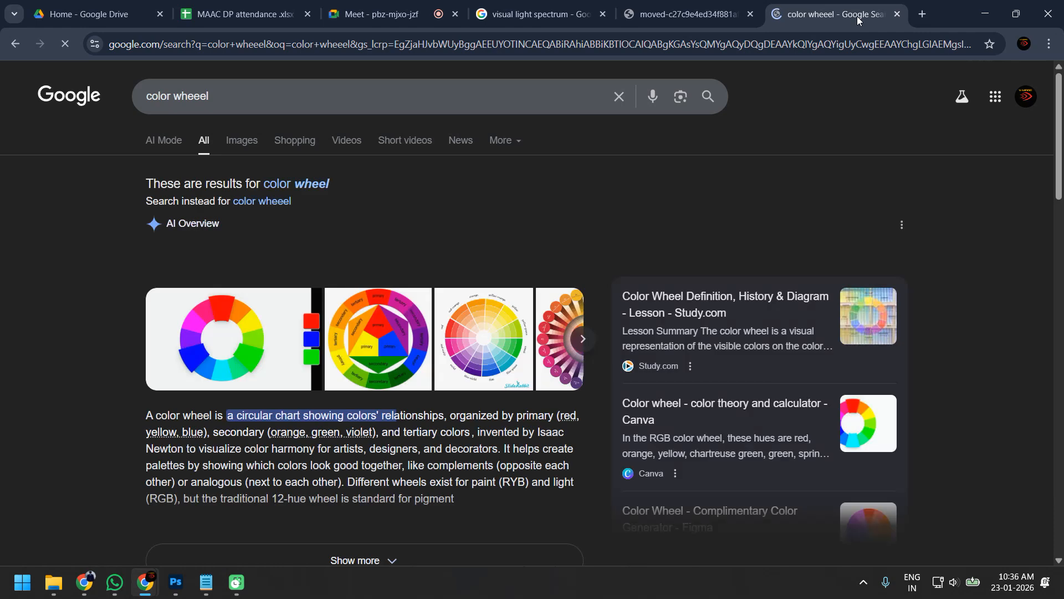
Step: Correct the search to "color wheel", show its images and open the UX Planet color wheel in its own tab
{"action": "left_click", "coordinate": [318, 190]}
{"action": "left_click", "coordinate": [240, 139]}
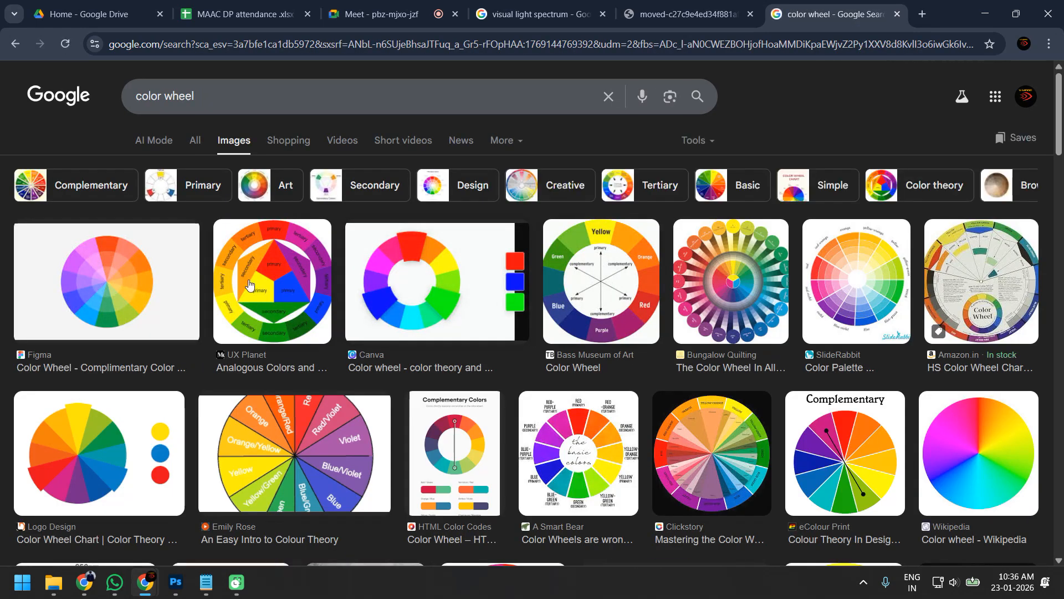
{"action": "left_click", "coordinate": [251, 289]}
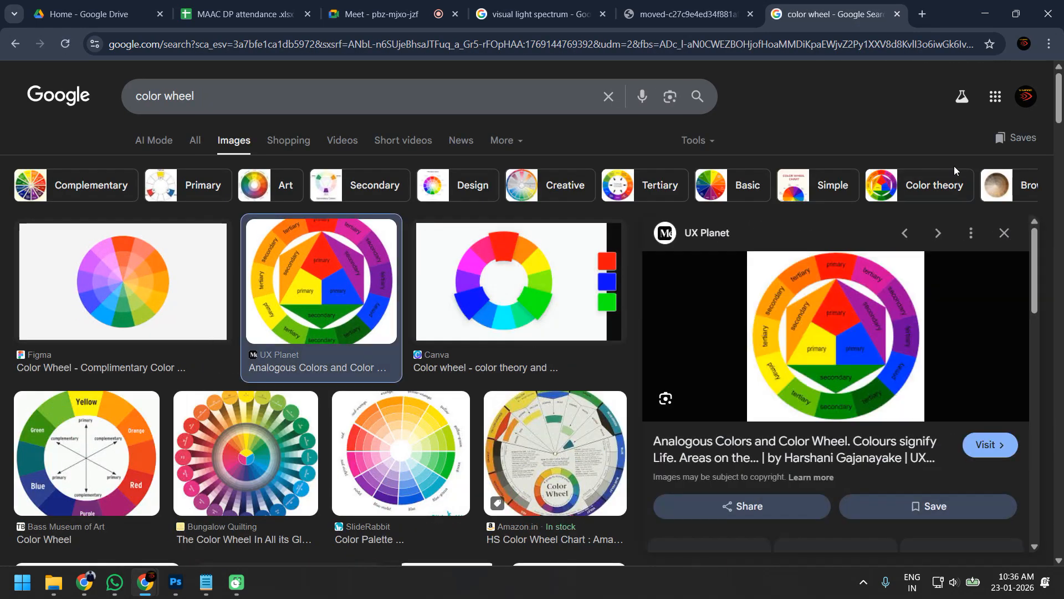
{"action": "right_click", "coordinate": [856, 390]}
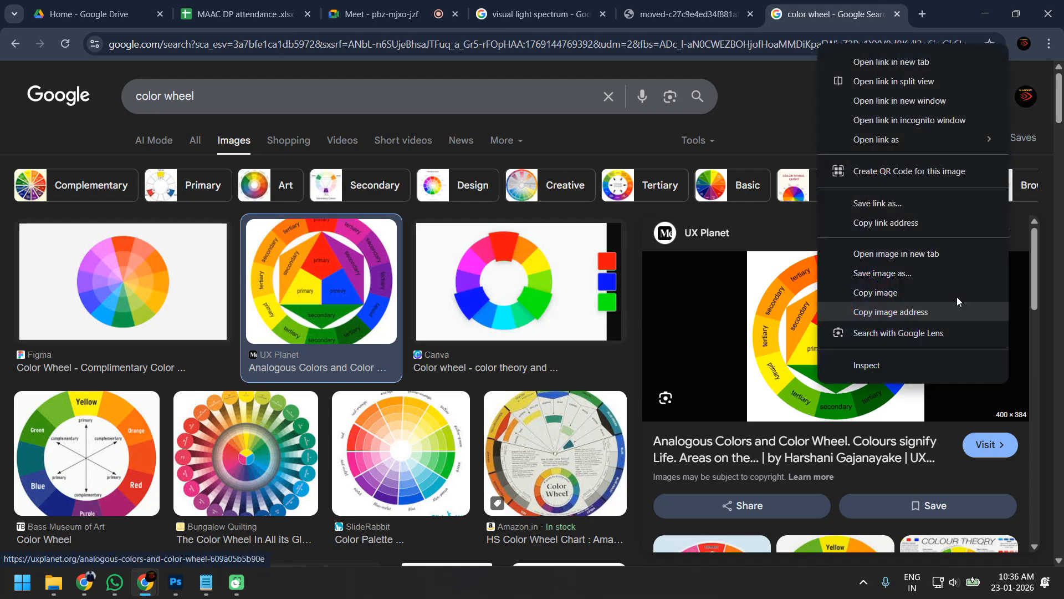
{"action": "left_click", "coordinate": [910, 253]}
{"action": "left_click", "coordinate": [885, 4]}
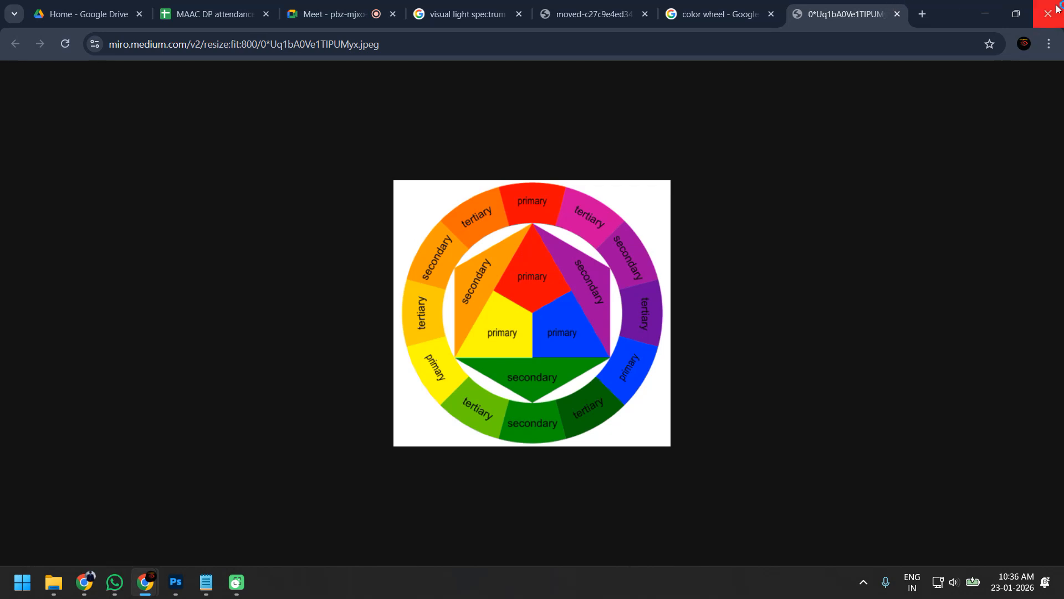
Step: Minimize both Chrome windows, try purple b523d9 in Photoshop's text color picker, replace it with its in-gamut match 954c9d and accept
{"action": "left_click", "coordinate": [985, 12]}
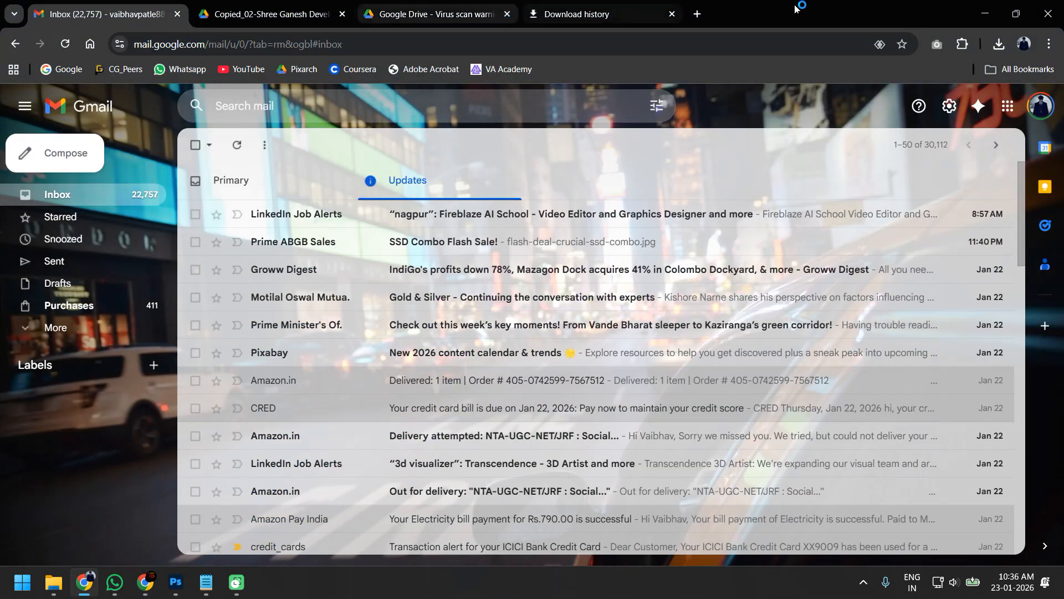
{"action": "left_click", "coordinate": [985, 12]}
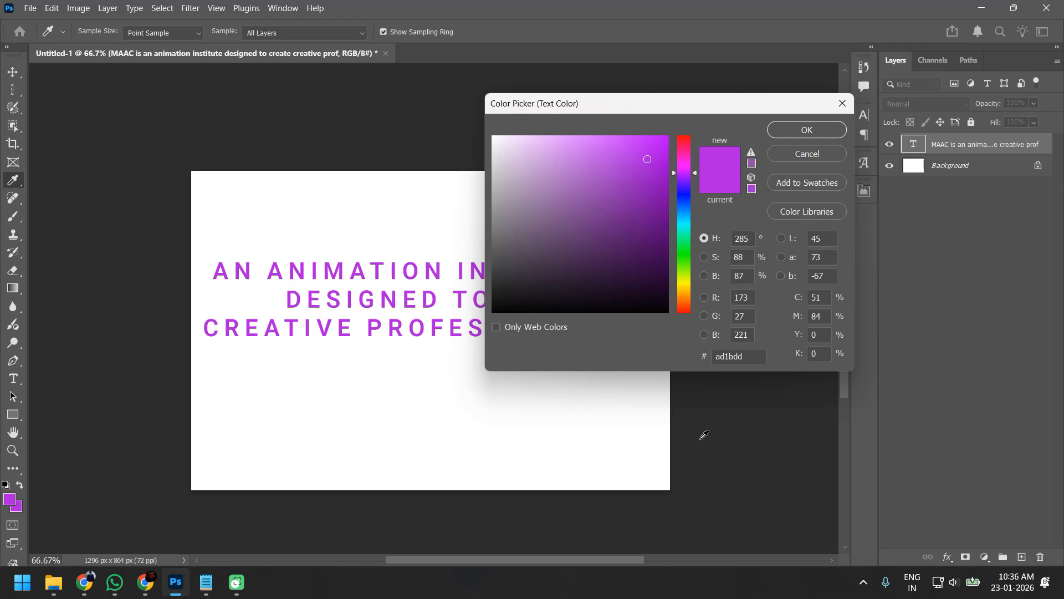
{"action": "left_click", "coordinate": [752, 153]}
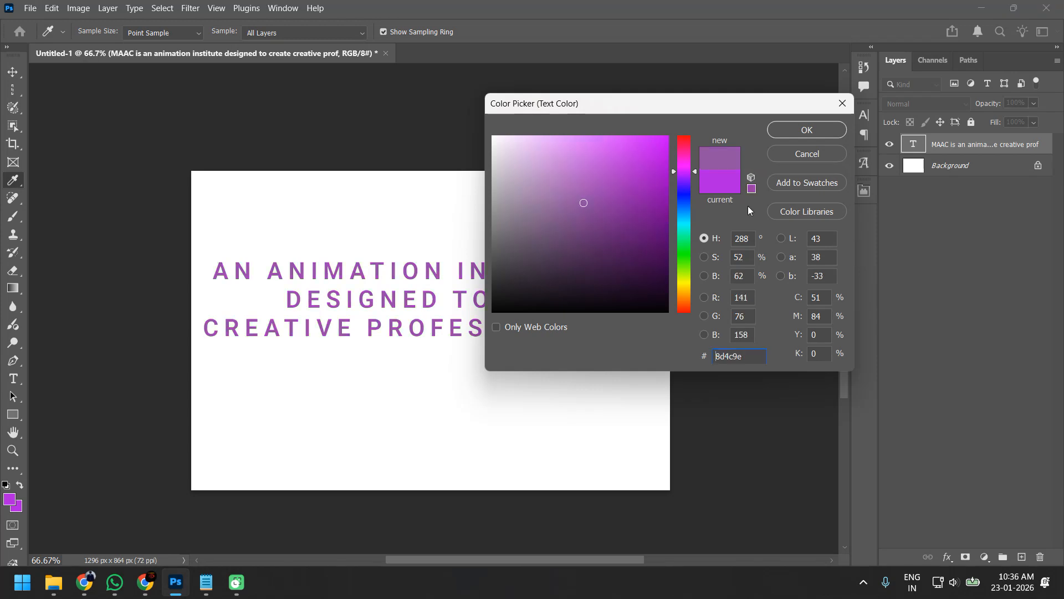
{"action": "left_click", "coordinate": [641, 162]}
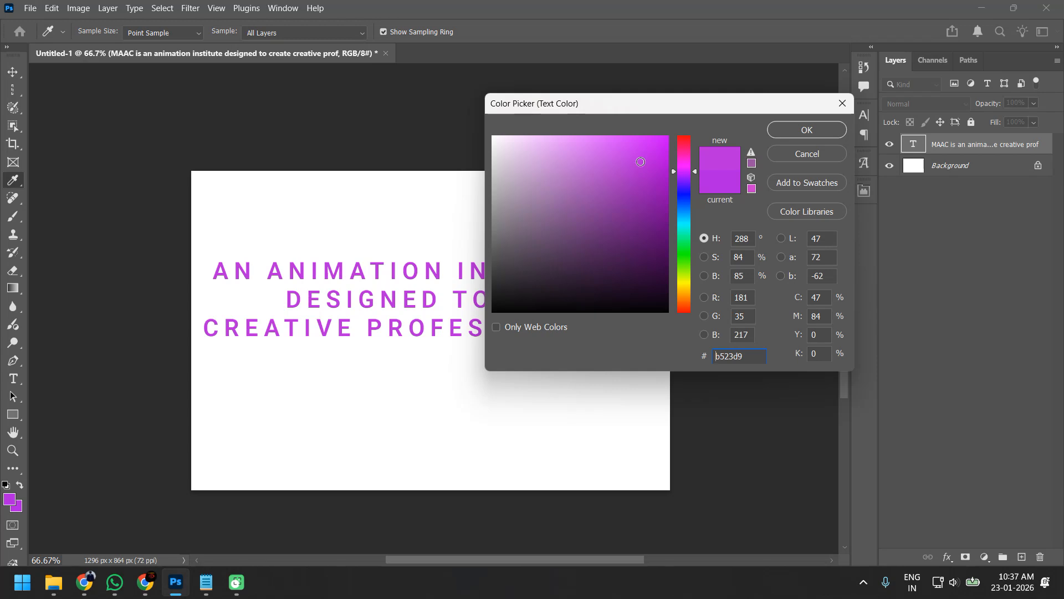
{"action": "left_click", "coordinate": [752, 152]}
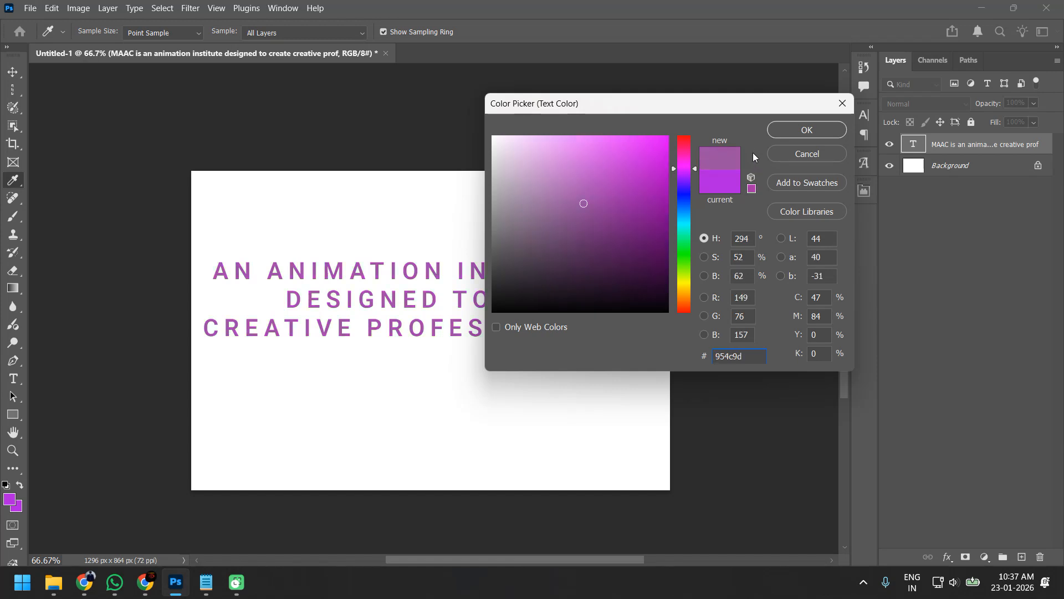
{"action": "left_click", "coordinate": [790, 129]}
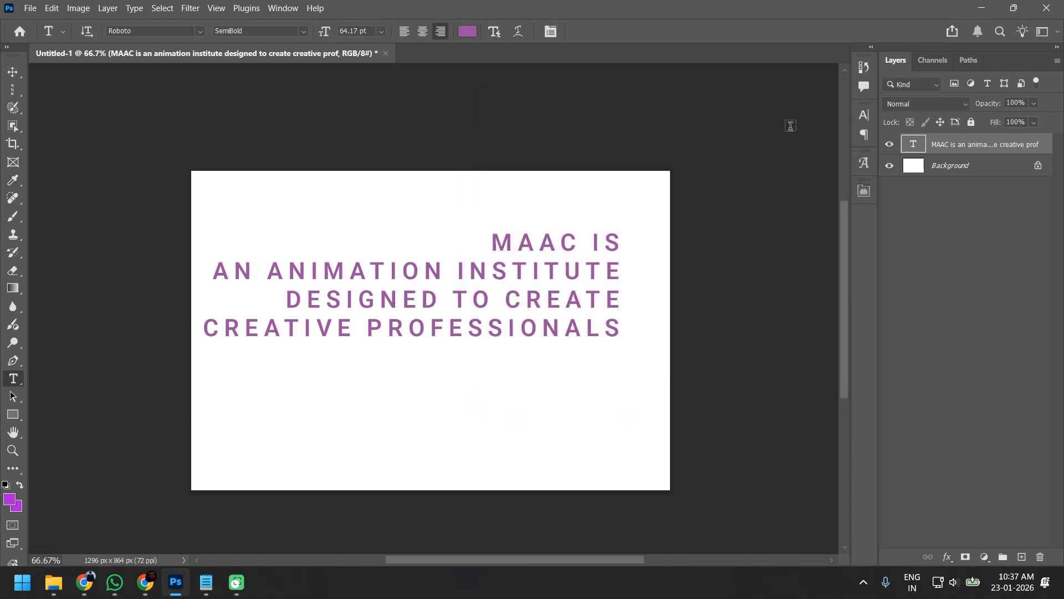
Step: Apply the Block dynamic text layout to the MAAC text and move the text fully back inside the canvas
{"action": "left_click", "coordinate": [499, 30]}
{"action": "left_click", "coordinate": [490, 70]}
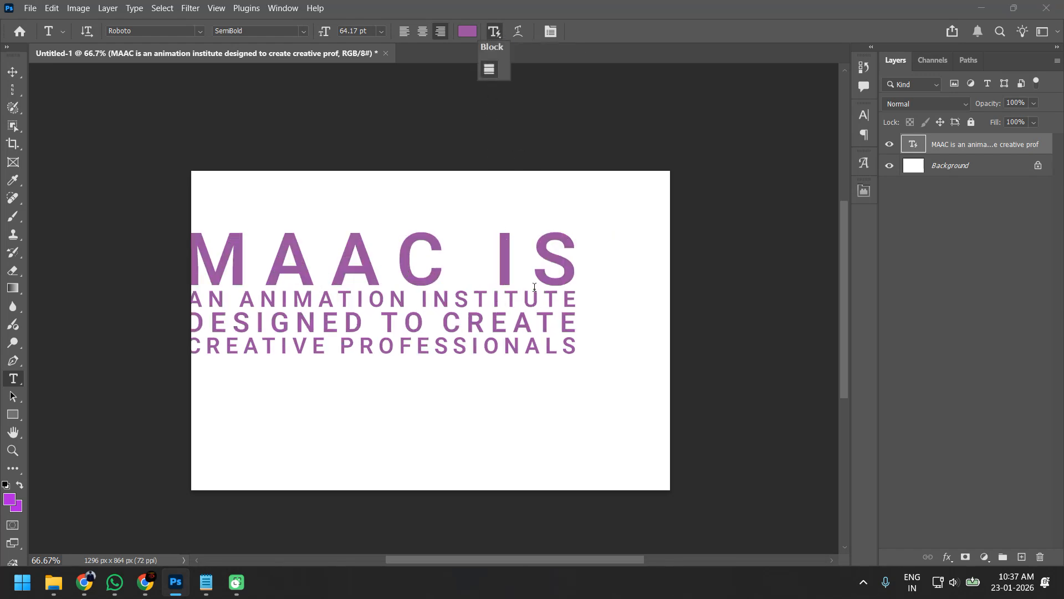
{"action": "left_click", "coordinate": [13, 72]}
{"action": "left_click_drag", "start_coordinate": [469, 357], "coordinate": [486, 387]}
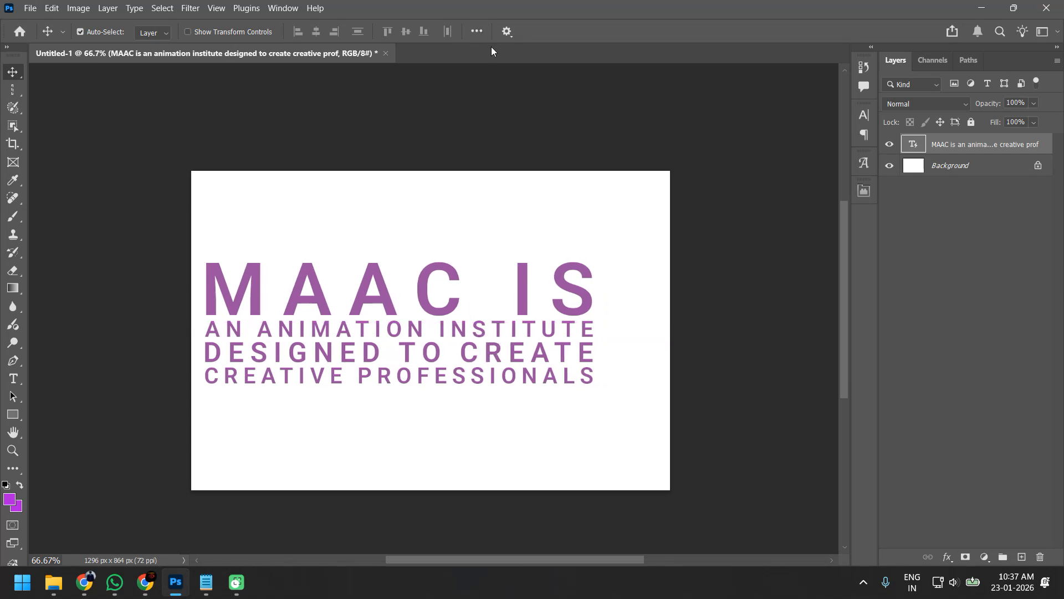
Step: Turn the Block dynamic text layout off and back on for the MAAC text to compare both versions
{"action": "key", "text": "t"}
{"action": "left_click", "coordinate": [495, 31]}
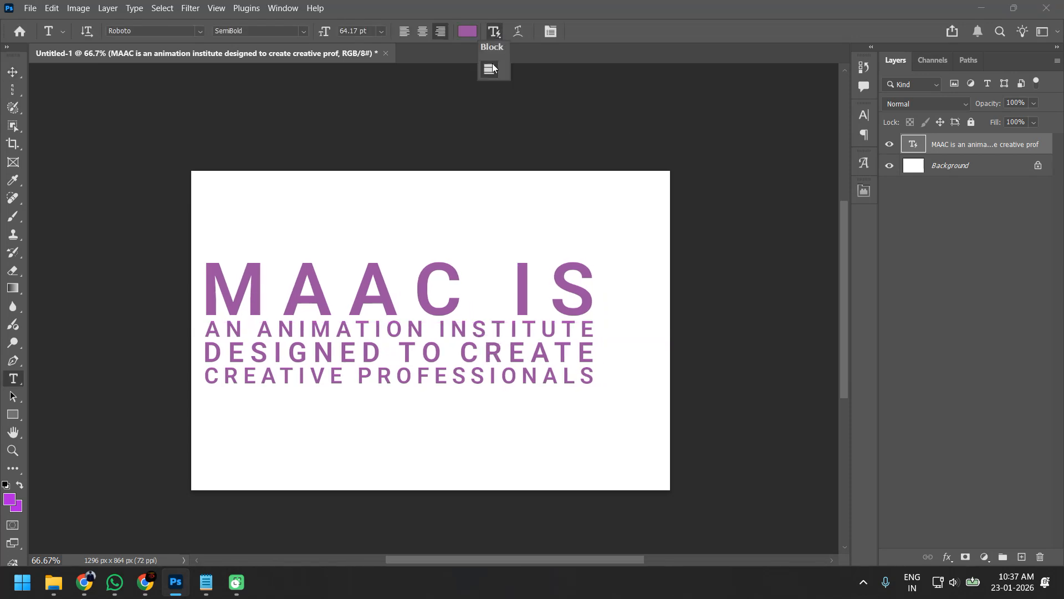
{"action": "left_click", "coordinate": [490, 69]}
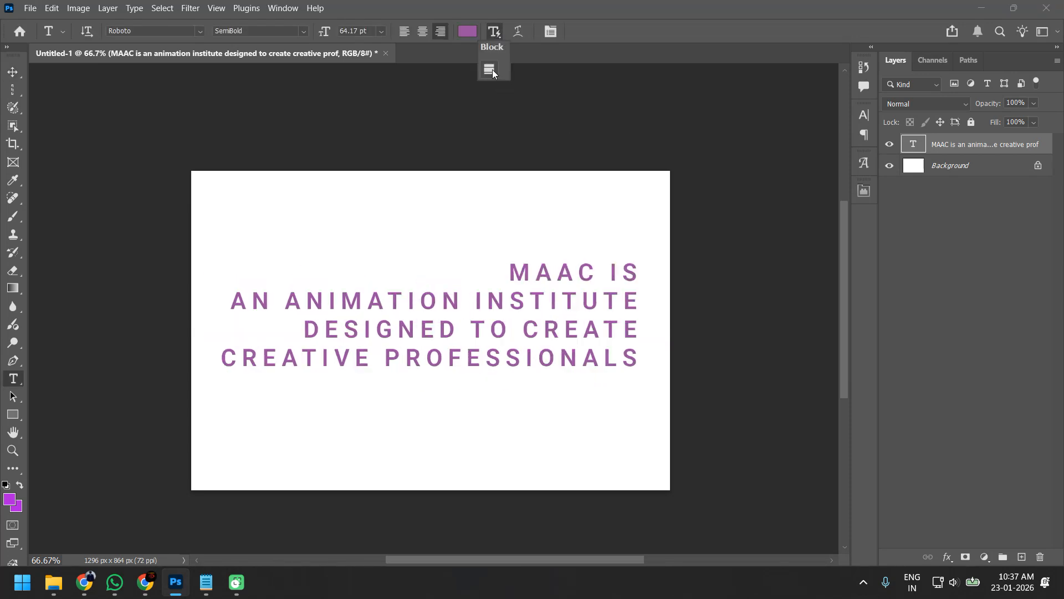
{"action": "left_click", "coordinate": [490, 70]}
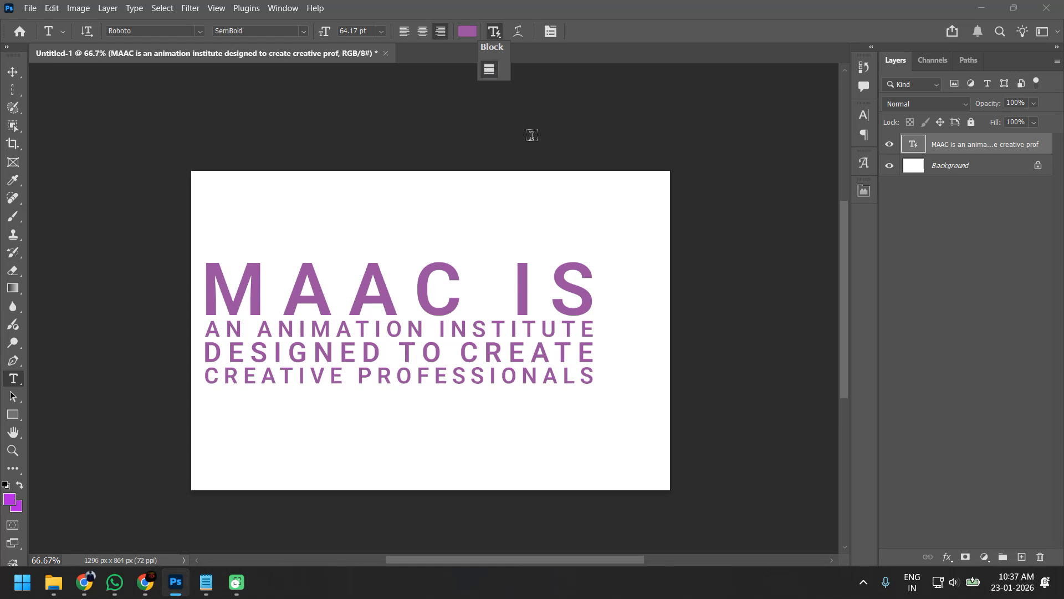
Step: Open the Creative Cloud Desktop app
{"action": "left_click", "coordinate": [865, 580]}
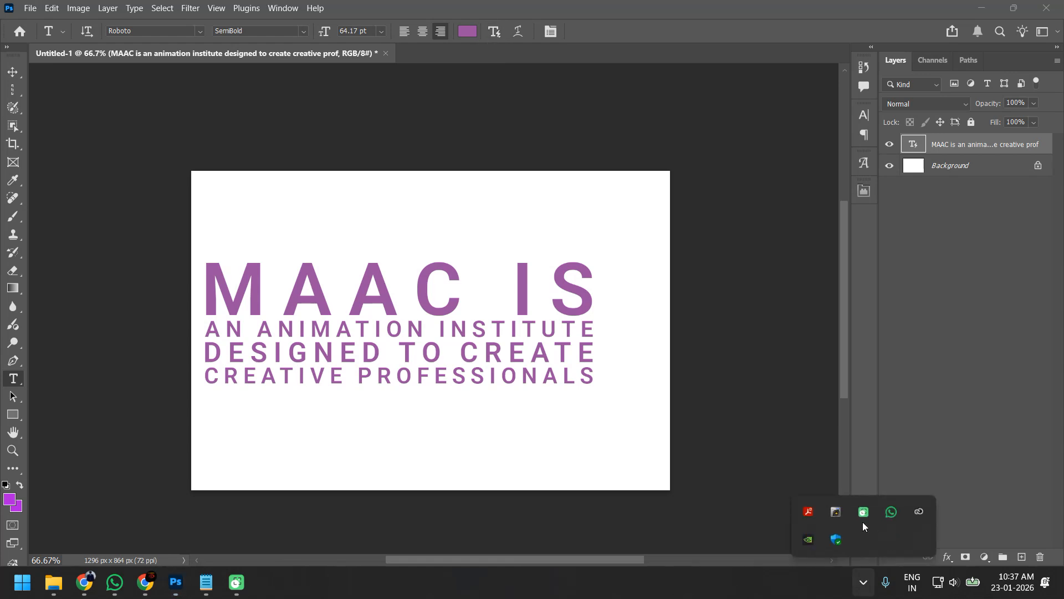
{"action": "left_click", "coordinate": [920, 511]}
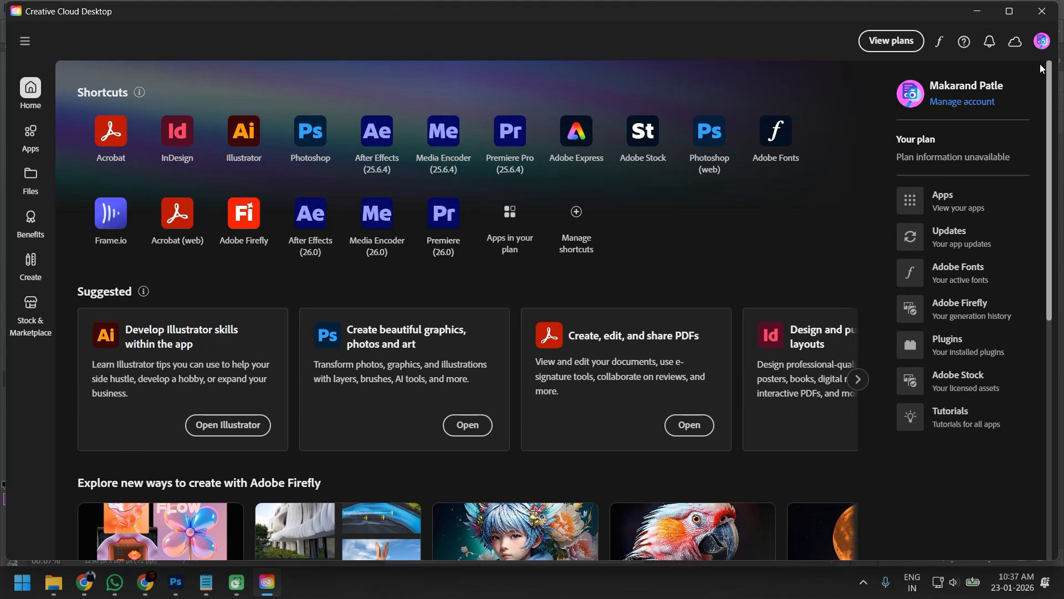
Step: Review the recent app updates in Creative Cloud Desktop, open Photoshop from that list and show the dynamic text layout options
{"action": "left_click", "coordinate": [997, 244]}
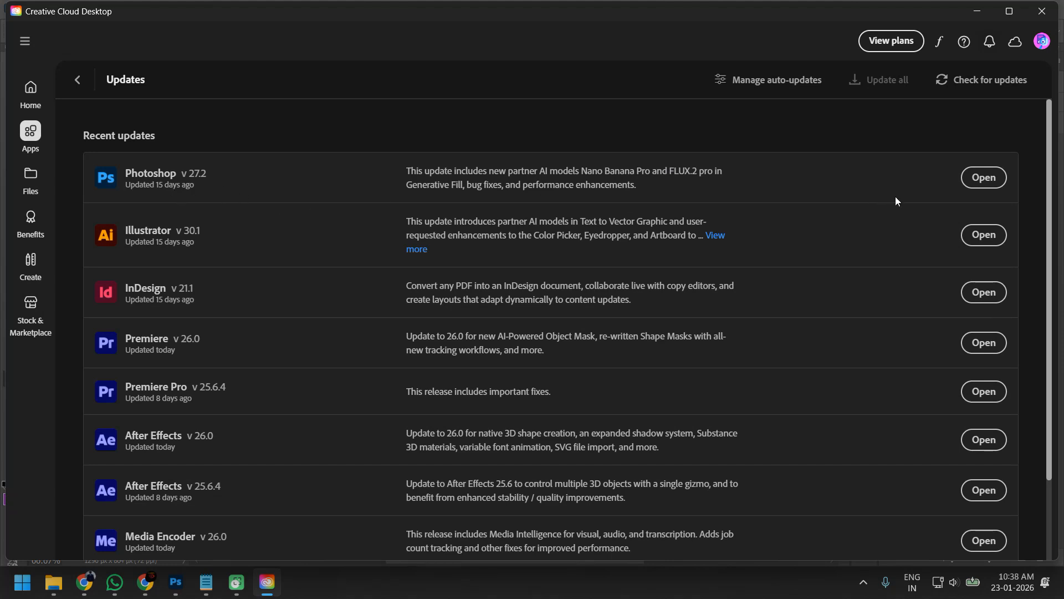
{"action": "left_click", "coordinate": [984, 178]}
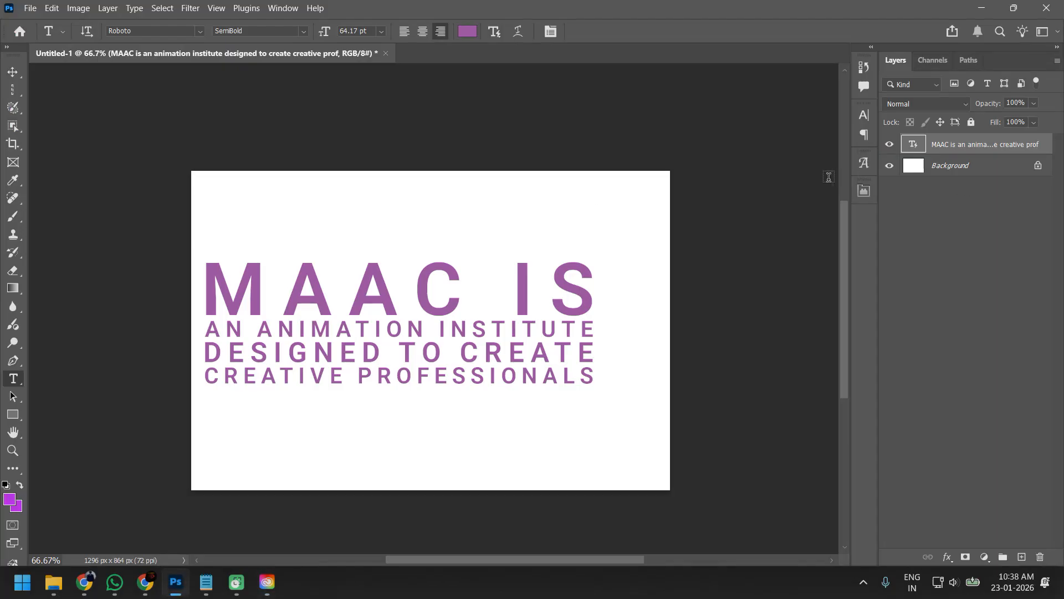
{"action": "left_click", "coordinate": [495, 33]}
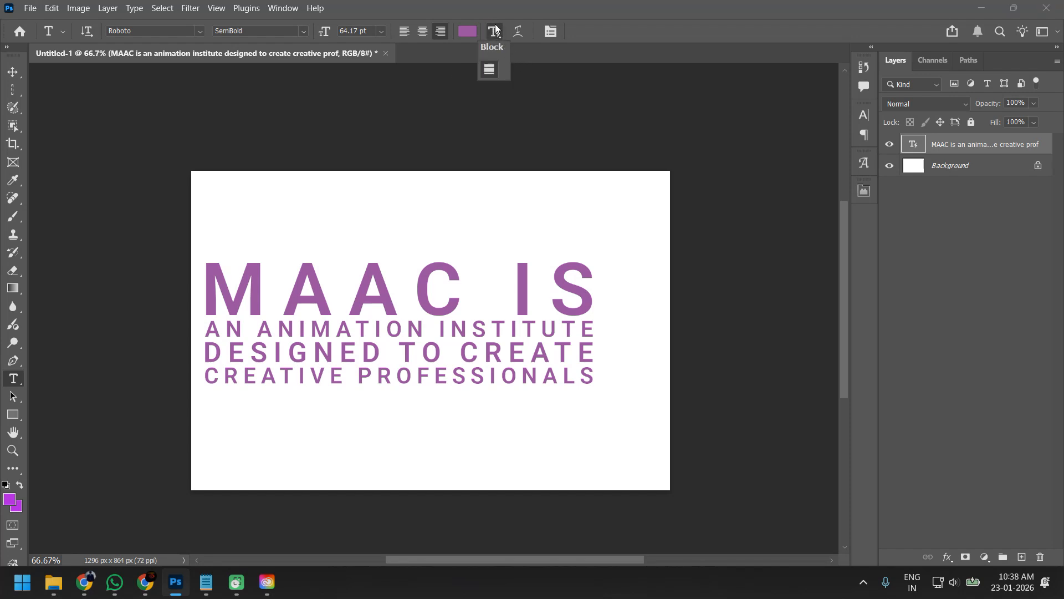
{"action": "left_click", "coordinate": [494, 32]}
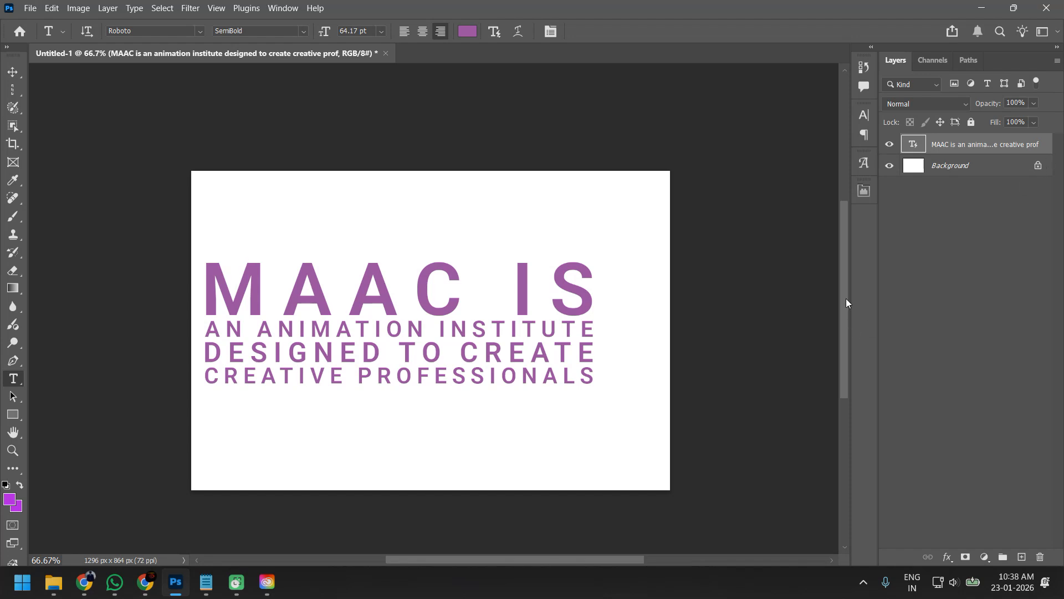
Step: Search Google for rtmnu university in a new Chrome tab
{"action": "left_click", "coordinate": [84, 582]}
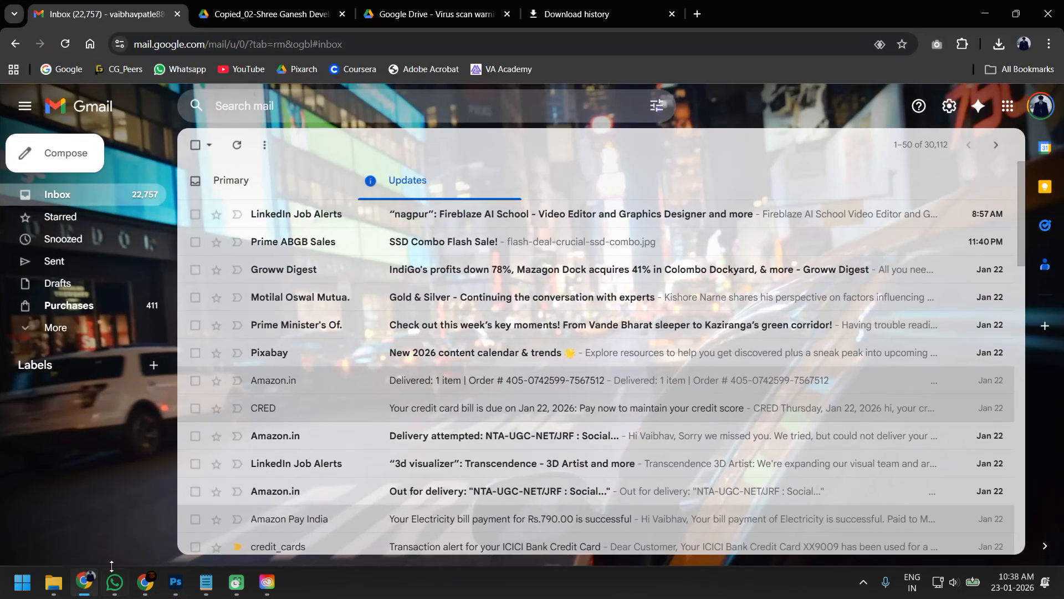
{"action": "left_click", "coordinate": [699, 14]}
{"action": "type", "text": "u"}
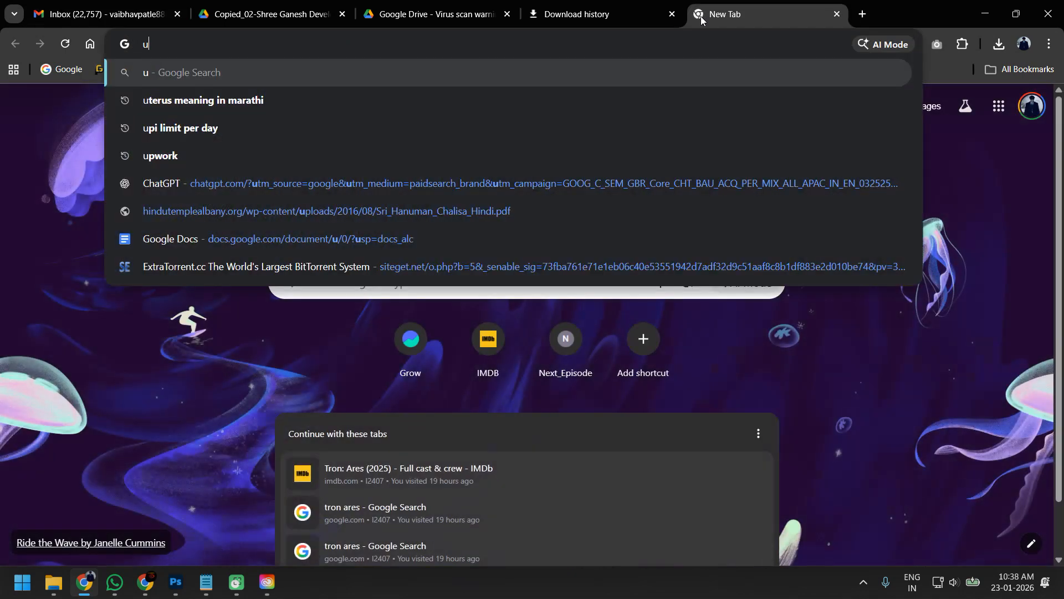
{"action": "type", "text": "niver"}
{"action": "key", "text": "BackSpace"}
{"action": "key", "text": "BackSpace"}
{"action": "key", "text": "BackSpace"}
{"action": "key", "text": "BackSpace"}
{"action": "key", "text": "BackSpace"}
{"action": "key", "text": "BackSpace"}
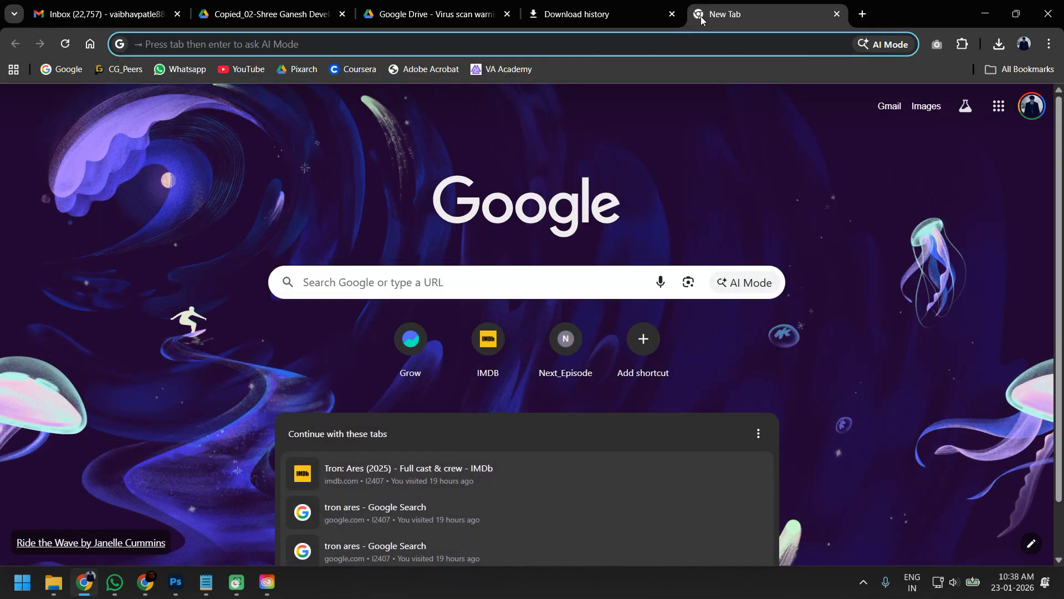
{"action": "type", "text": "rtmnu"}
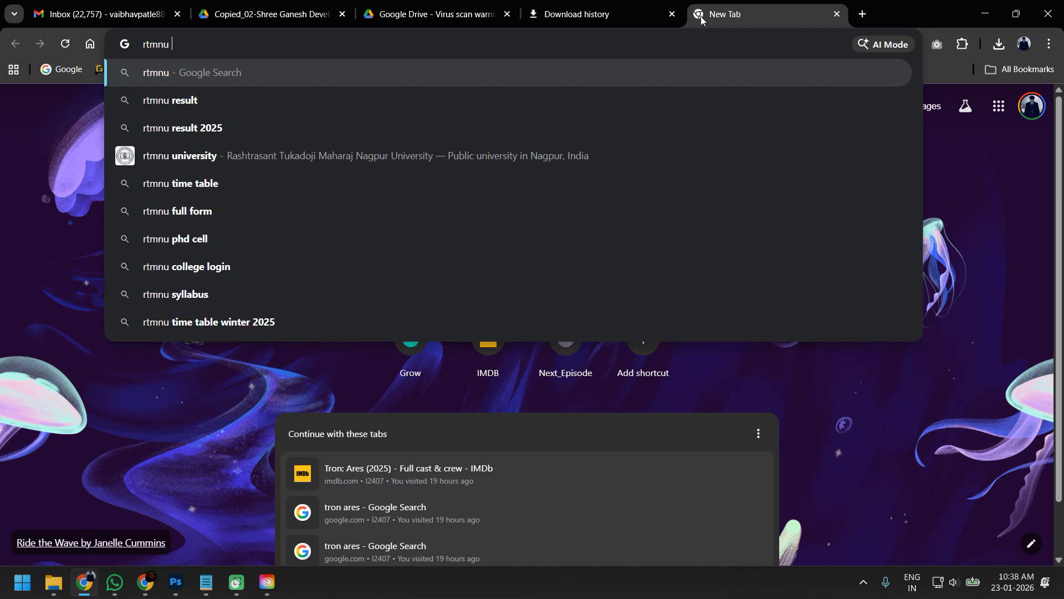
{"action": "key", "text": "Down"}
{"action": "key", "text": "Down"}
{"action": "key", "text": "Down"}
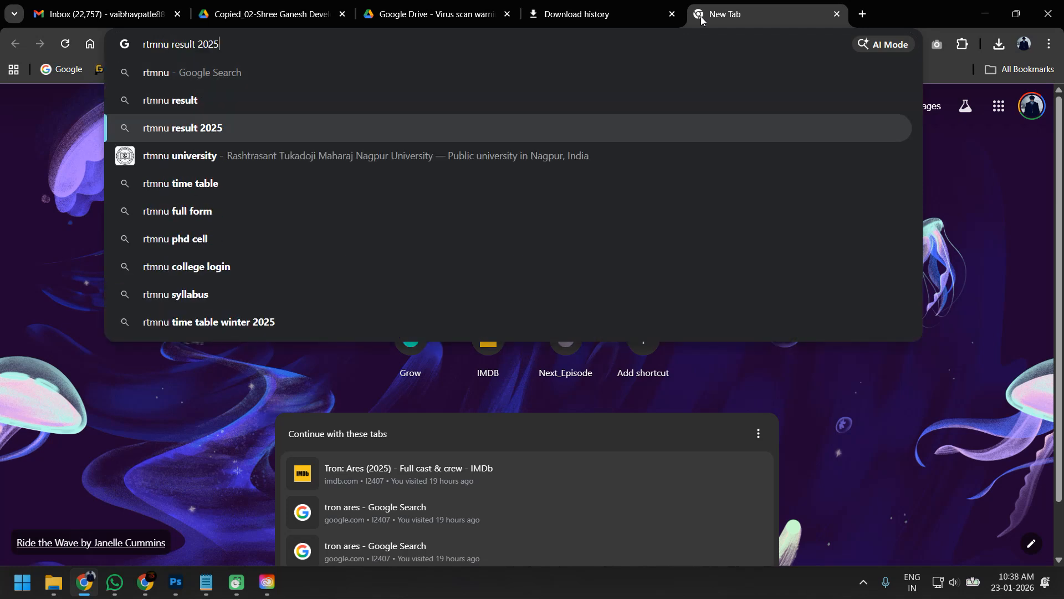
{"action": "key", "text": "Return"}
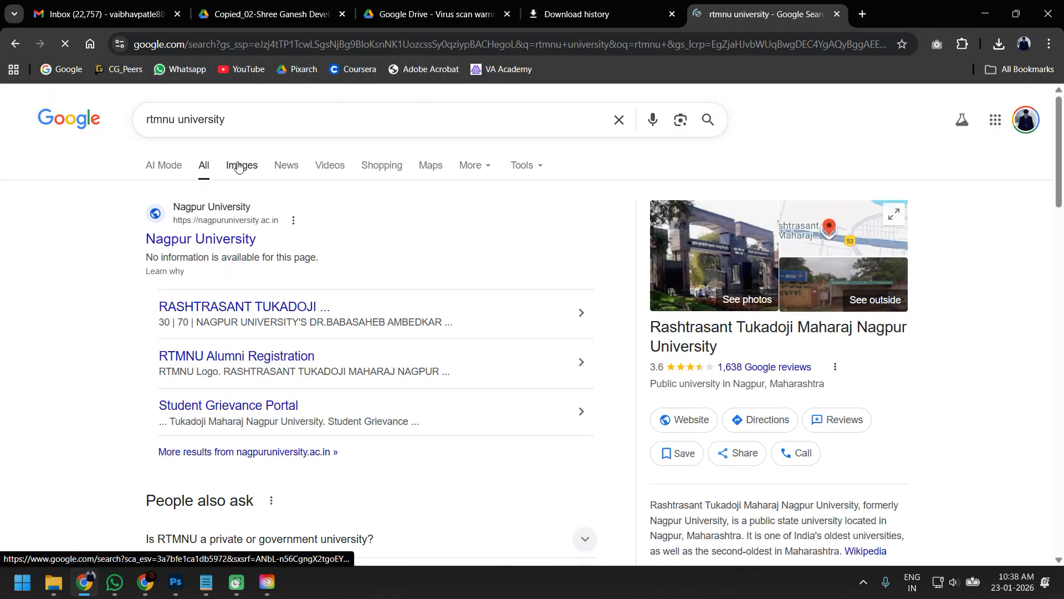
Step: Switch the results to images and refine the search to rtmnu university logo
{"action": "left_click", "coordinate": [238, 166]}
{"action": "left_click", "coordinate": [258, 120]}
{"action": "type", "text": "logo"}
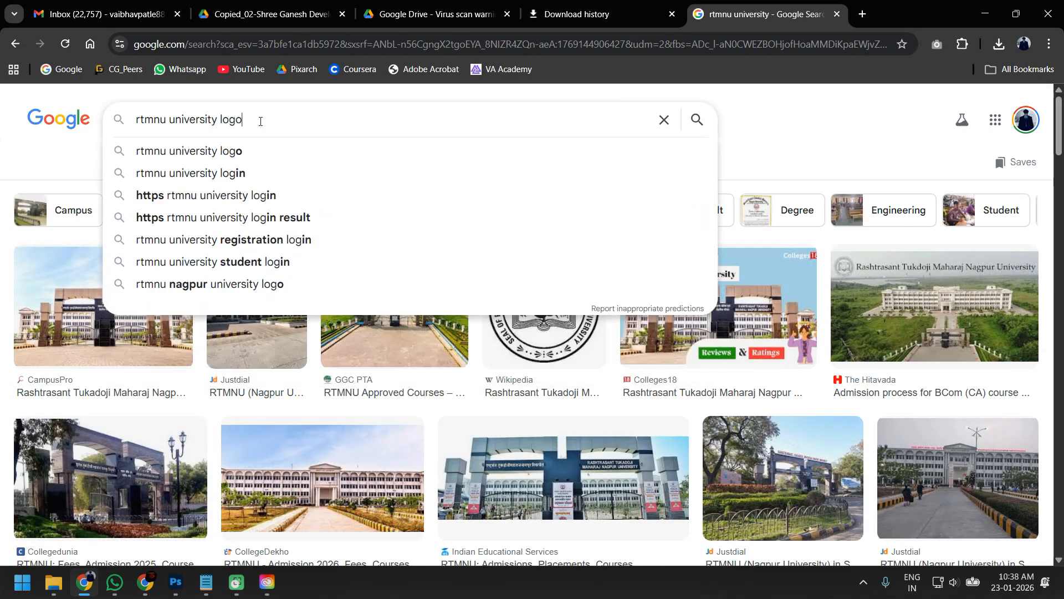
{"action": "key", "text": "Return"}
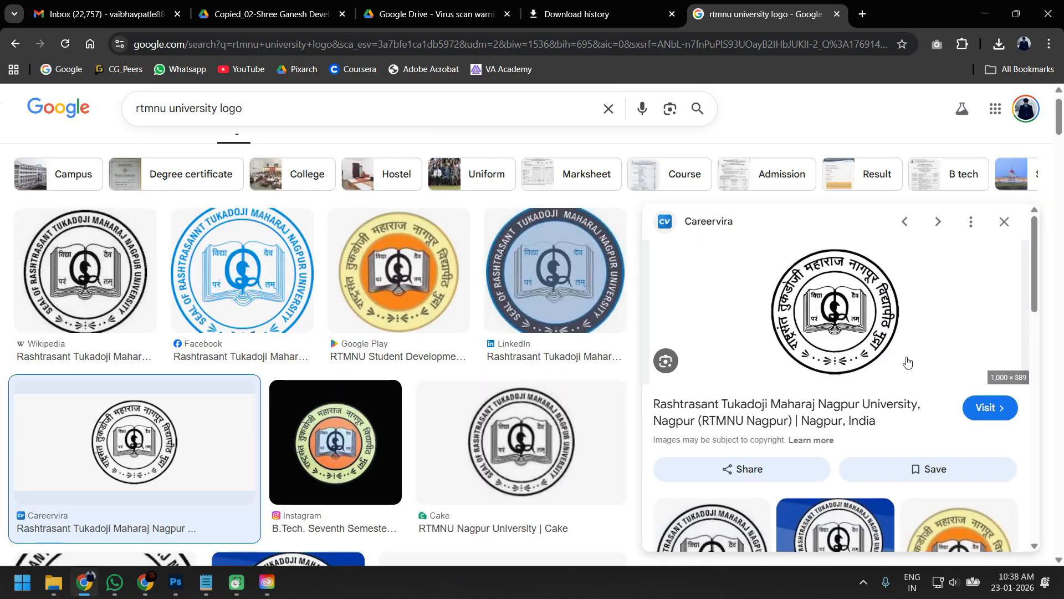
Step: Open the Careervira black-and-white university seal image in its own tab and view it as a text-on-a-circle example
{"action": "right_click", "coordinate": [855, 340]}
{"action": "left_click", "coordinate": [918, 221]}
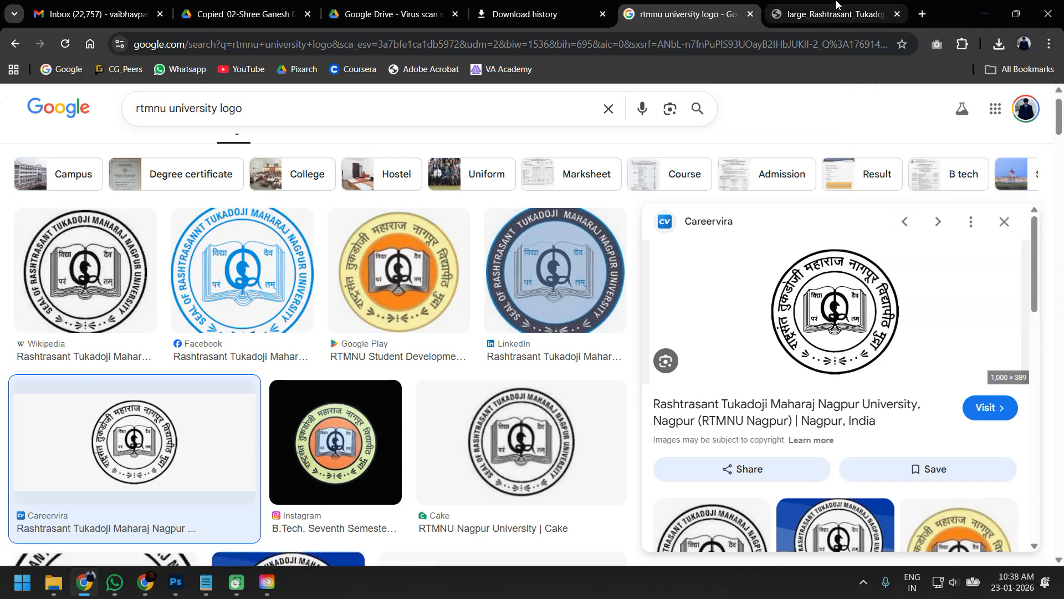
{"action": "left_click", "coordinate": [837, 5]}
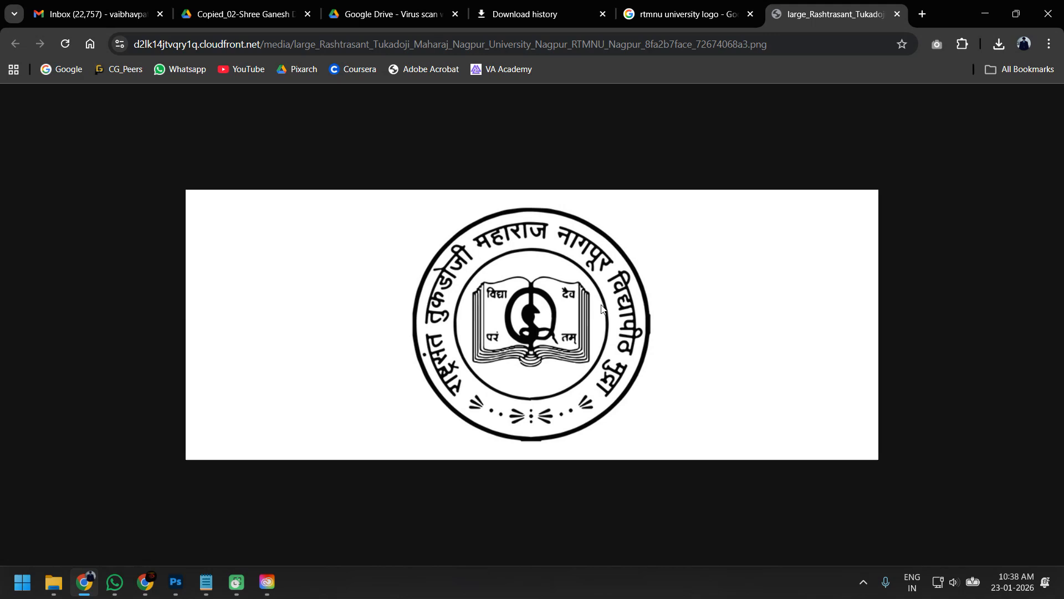
Step: Return to Photoshop, replace the whole dynamic text with "MAAC Animation" and commit the edit
{"action": "key", "text": "alt+Tab"}
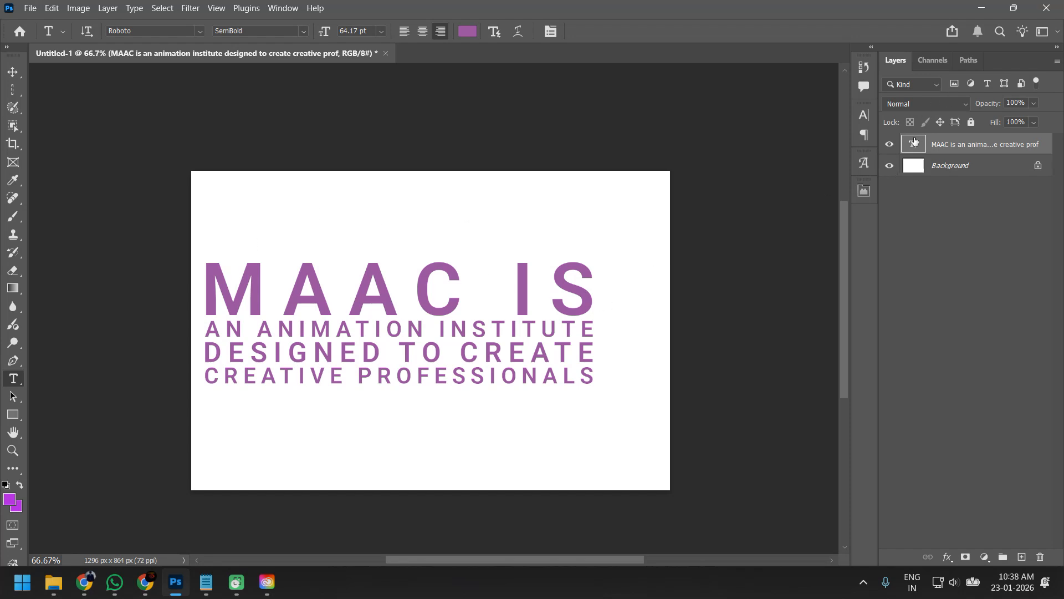
{"action": "left_click", "coordinate": [477, 287]}
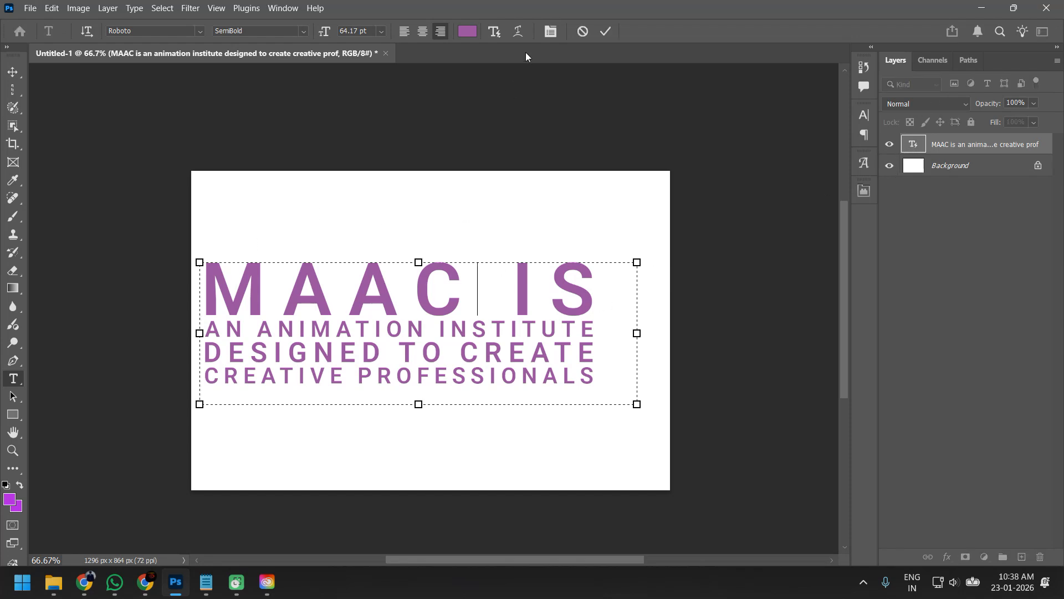
{"action": "key", "text": "ctrl+a"}
{"action": "type", "text": "MAAC"}
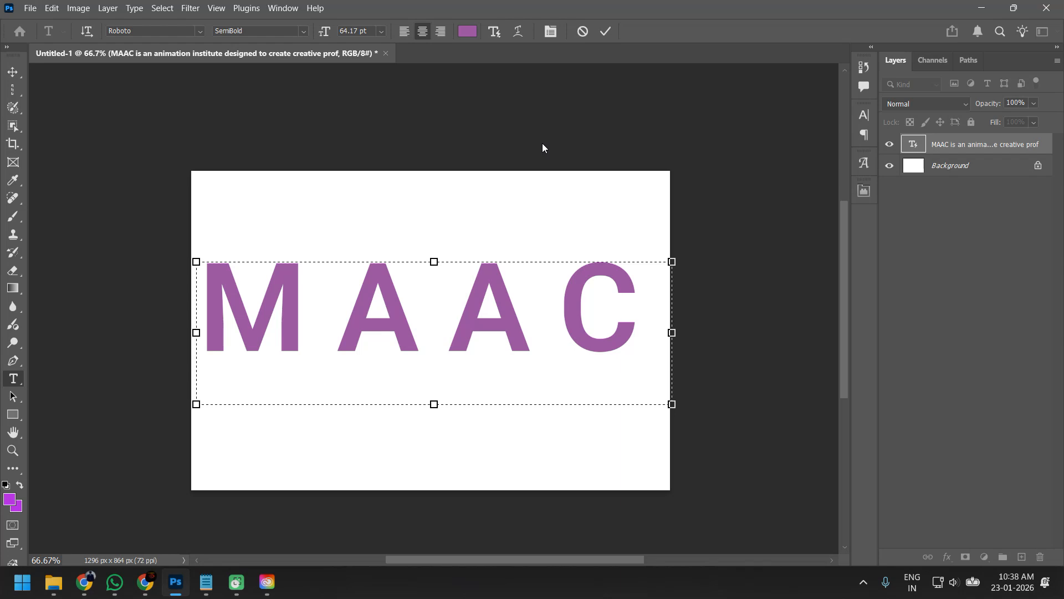
{"action": "type", "text": "ANIM"}
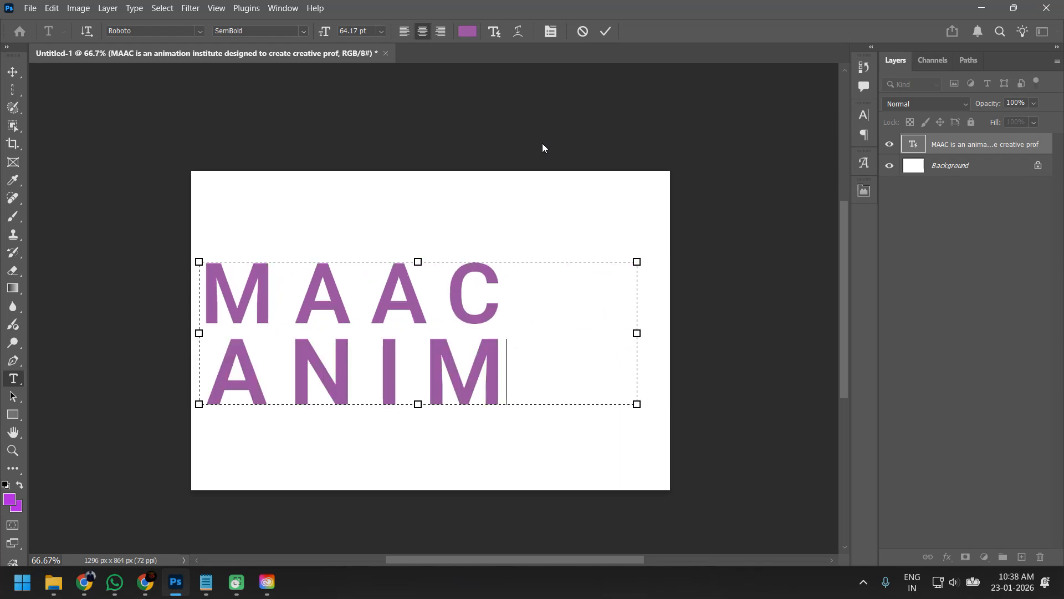
{"action": "type", "text": "ATION"}
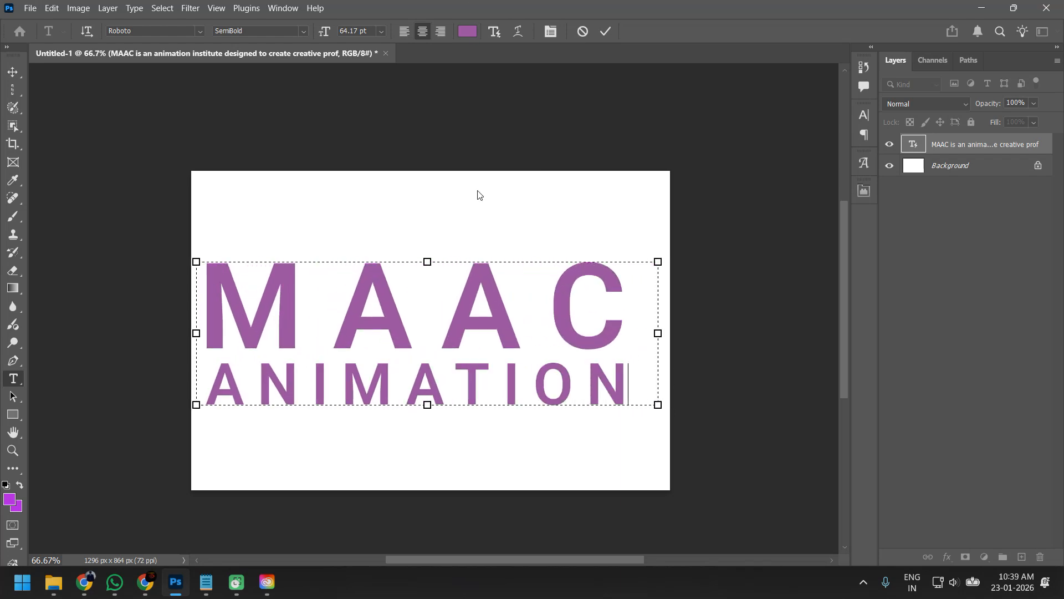
{"action": "left_click", "coordinate": [12, 72]}
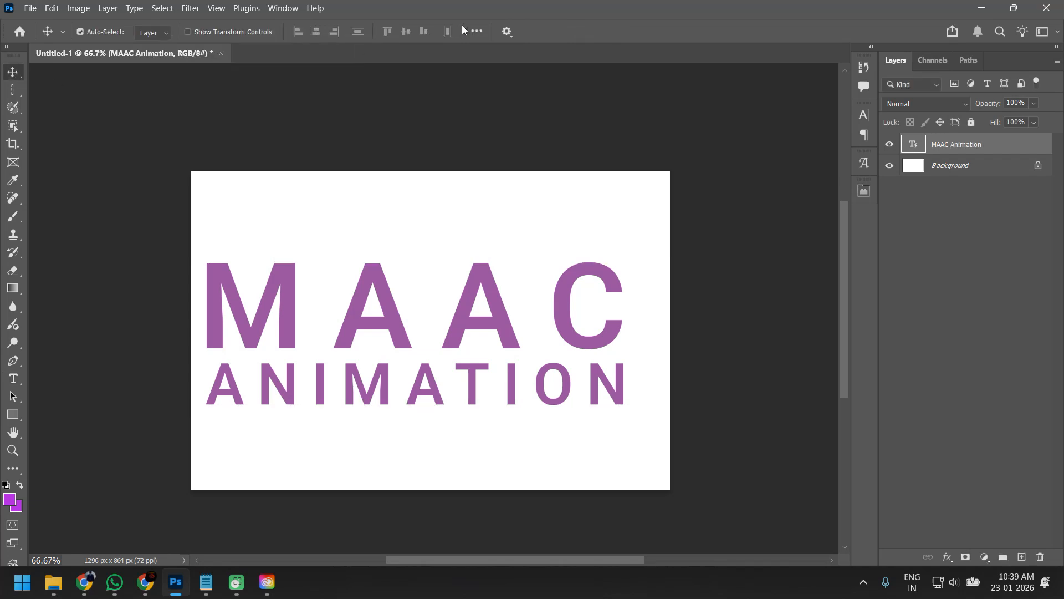
Step: Turn off the Block dynamic text layout for the MAAC Animation text
{"action": "key", "text": "t"}
{"action": "left_click", "coordinate": [496, 33]}
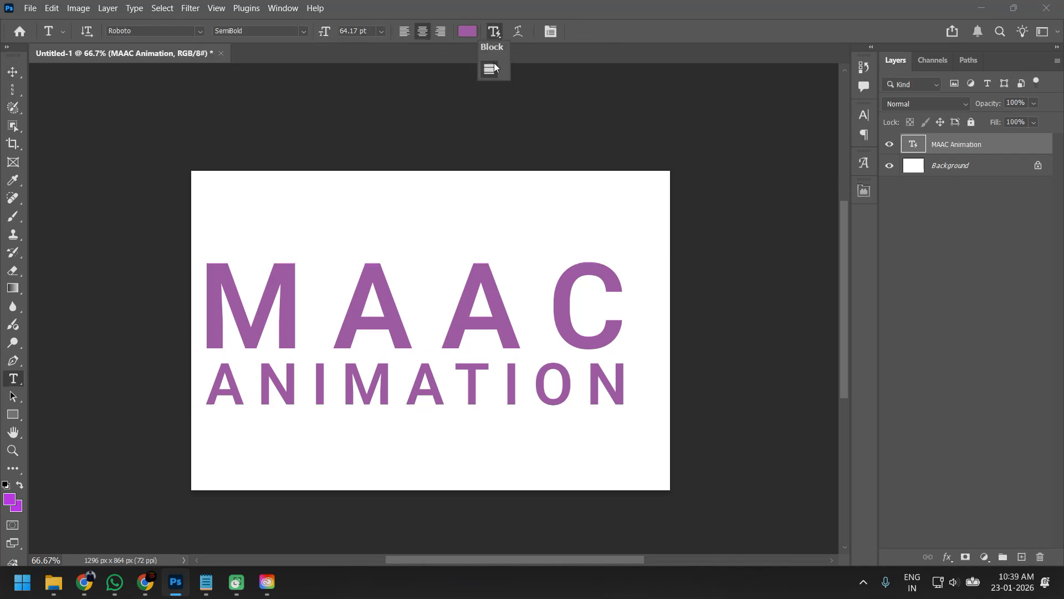
{"action": "left_click", "coordinate": [492, 68]}
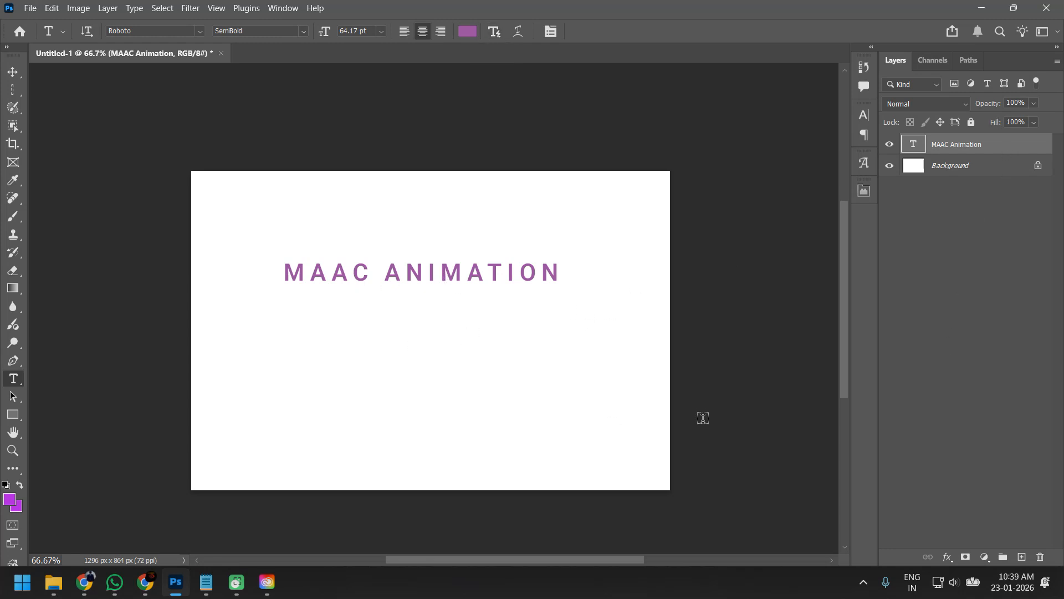
Step: Delete the MAAC Animation text layer and place a new point text with placeholder wording in the canvas's upper-left area
{"action": "key", "text": "ctrl+t"}
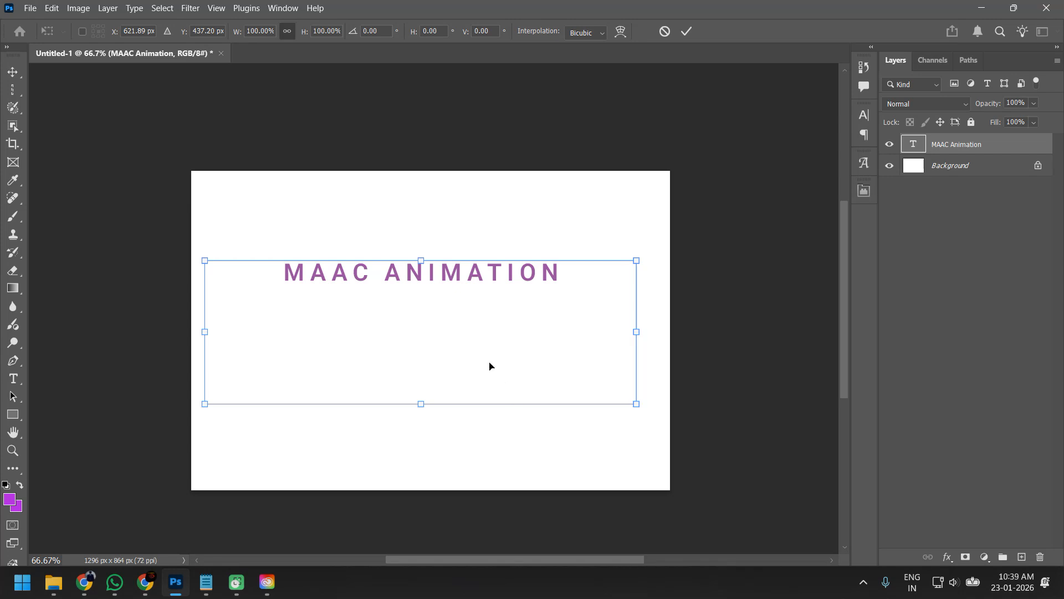
{"action": "key", "text": "Escape"}
{"action": "left_click", "coordinate": [560, 272]}
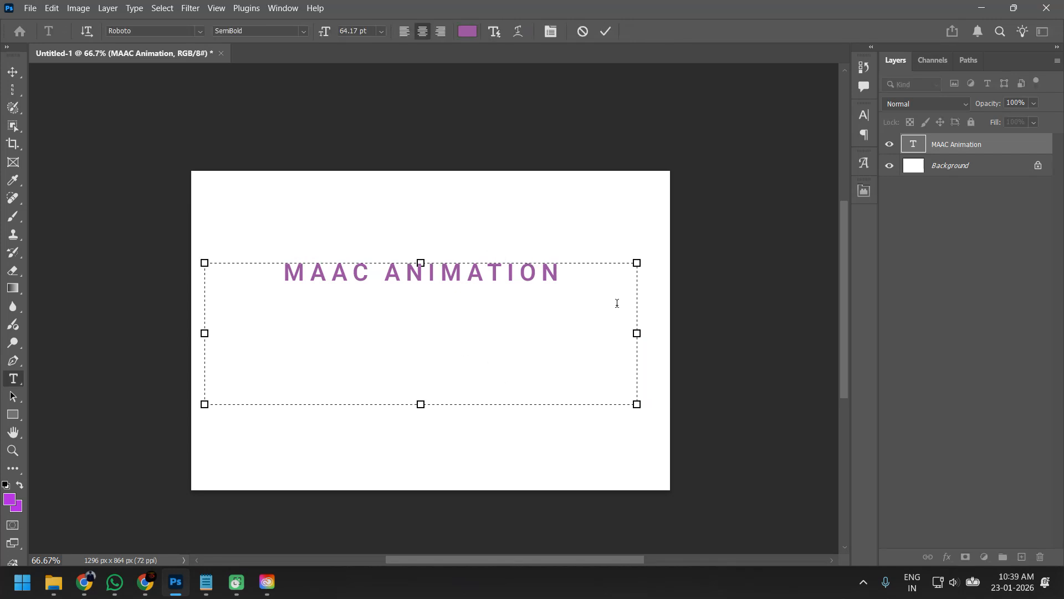
{"action": "left_click", "coordinate": [83, 125]}
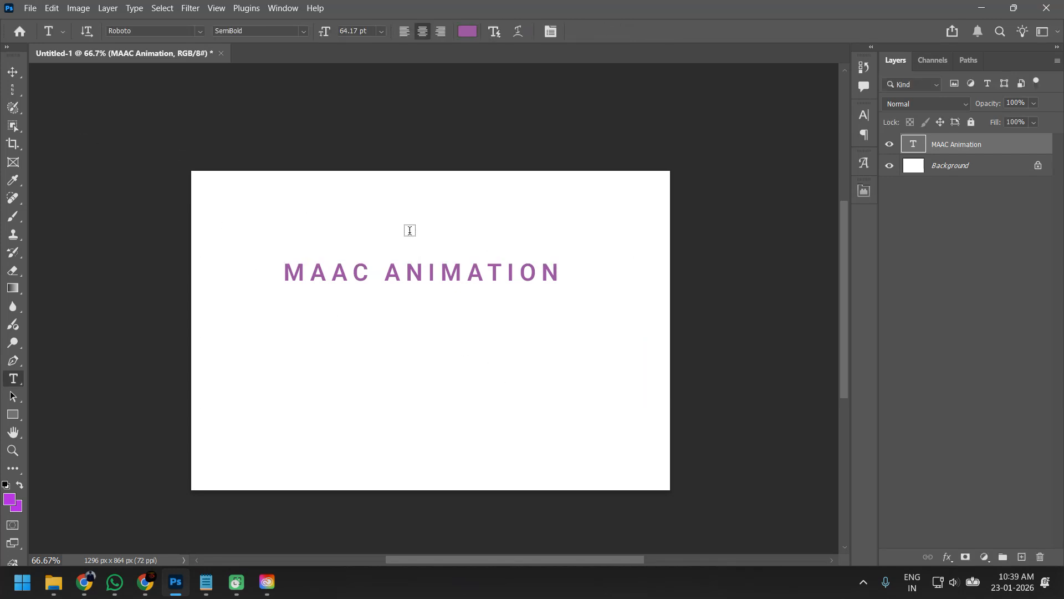
{"action": "key", "text": "Delete"}
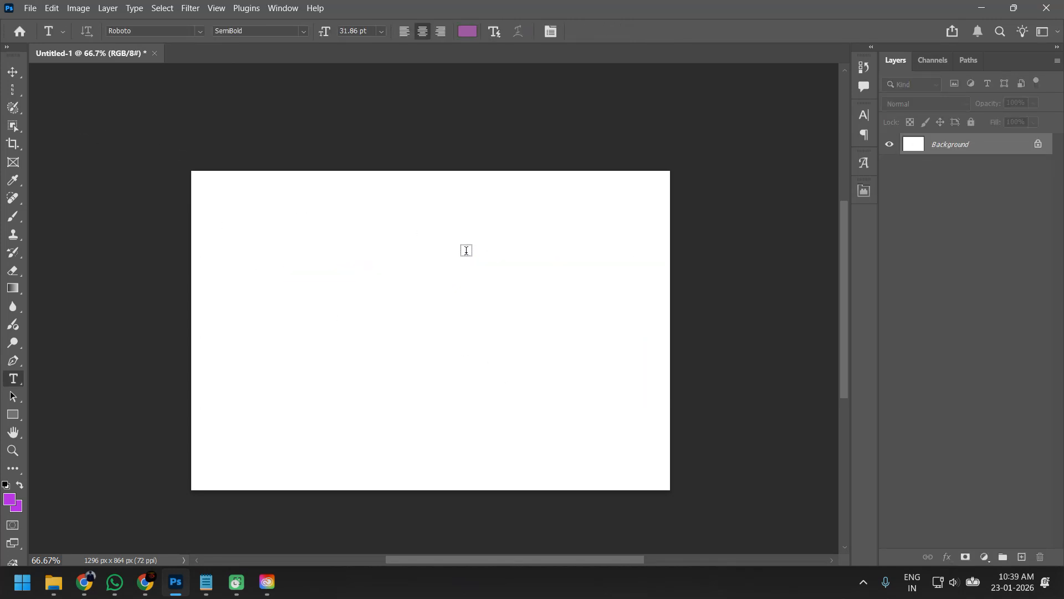
{"action": "left_click", "coordinate": [298, 266]}
{"action": "left_click", "coordinate": [403, 360]}
{"action": "type", "text": "MA"}
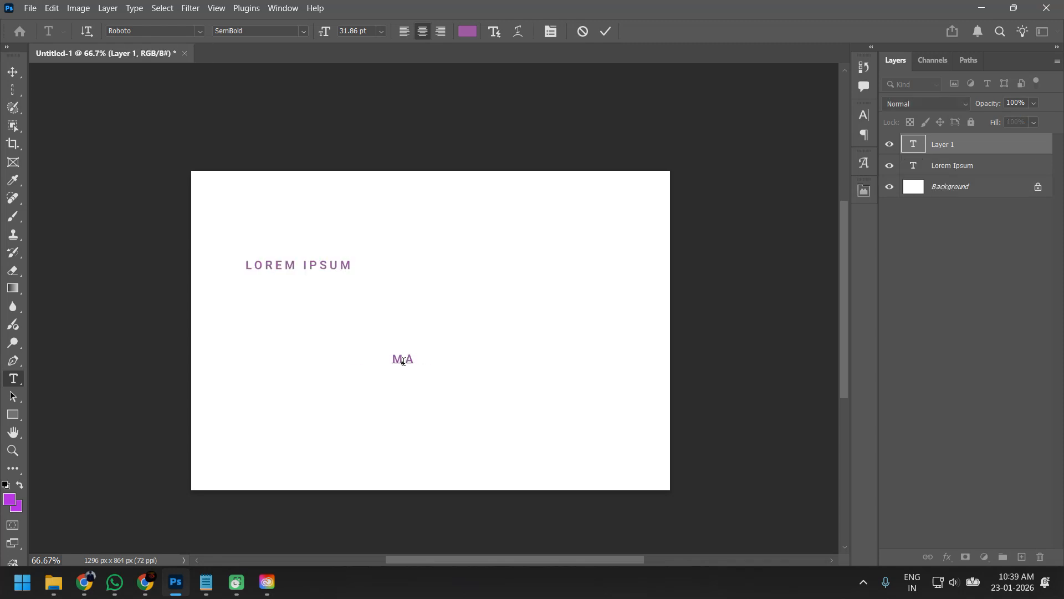
{"action": "key", "text": "Escape"}
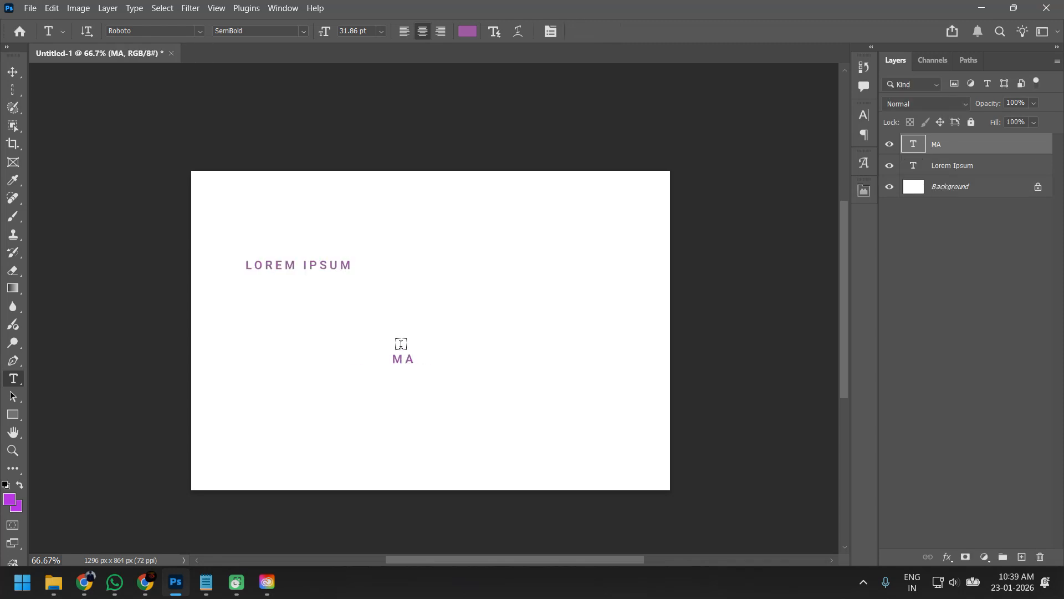
{"action": "key", "text": "Delete"}
Step: Replace the Lorem Ipsum placeholder text with "MAYA ACADEMY"
{"action": "left_click", "coordinate": [297, 266]}
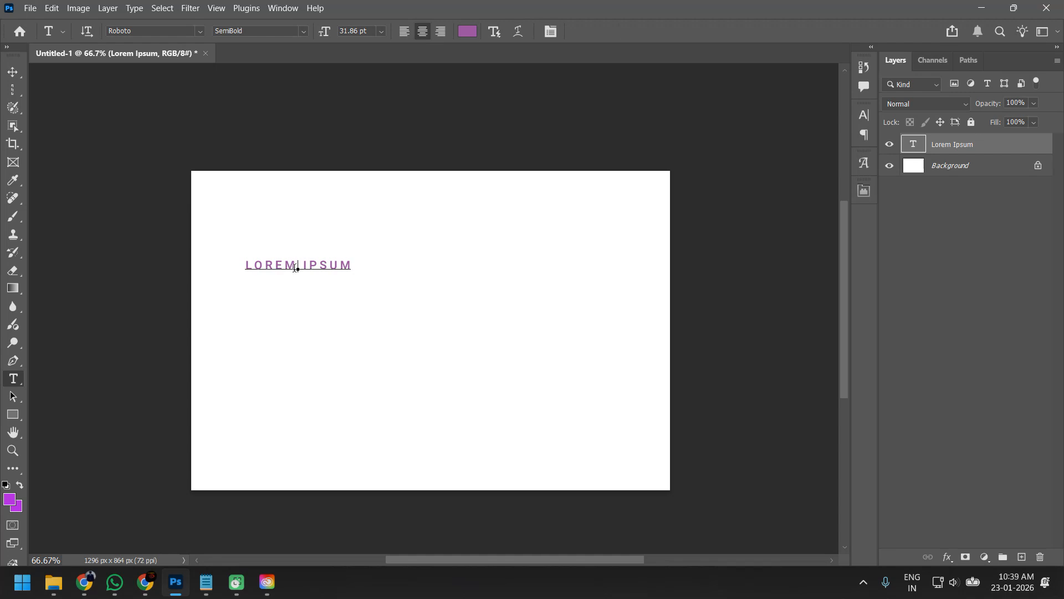
{"action": "key", "text": "ctrl+a"}
{"action": "type", "text": "MAAC"}
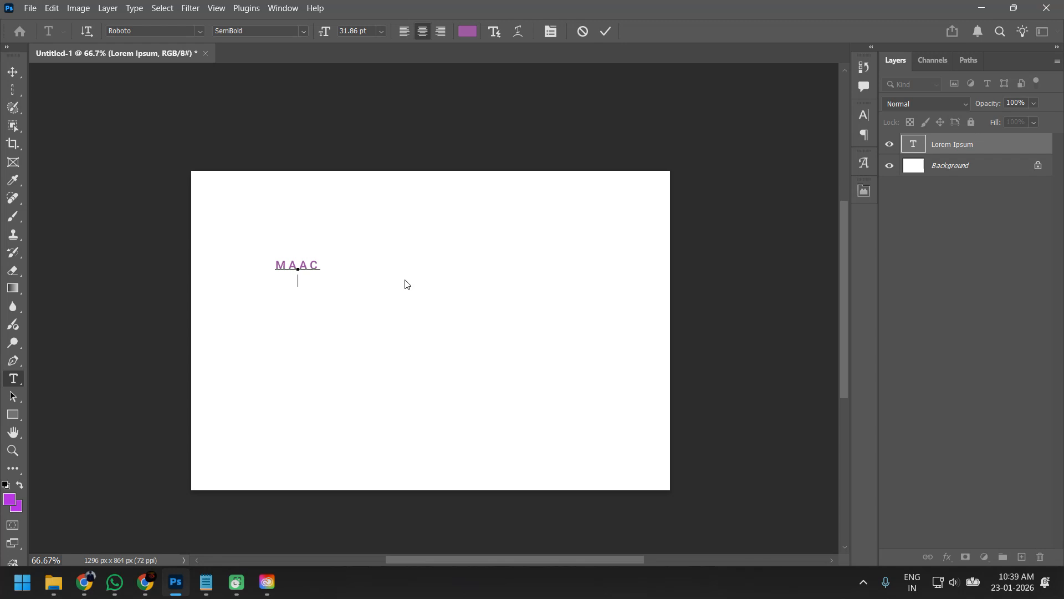
{"action": "key", "text": "BackSpace"}
{"action": "key", "text": "BackSpace"}
{"action": "key", "text": "BackSpace"}
{"action": "type", "text": "AYA AA"}
{"action": "key", "text": "BackSpace"}
{"action": "type", "text": "VA"}
{"action": "key", "text": "BackSpace"}
{"action": "key", "text": "BackSpace"}
{"action": "type", "text": "CADEMY"}
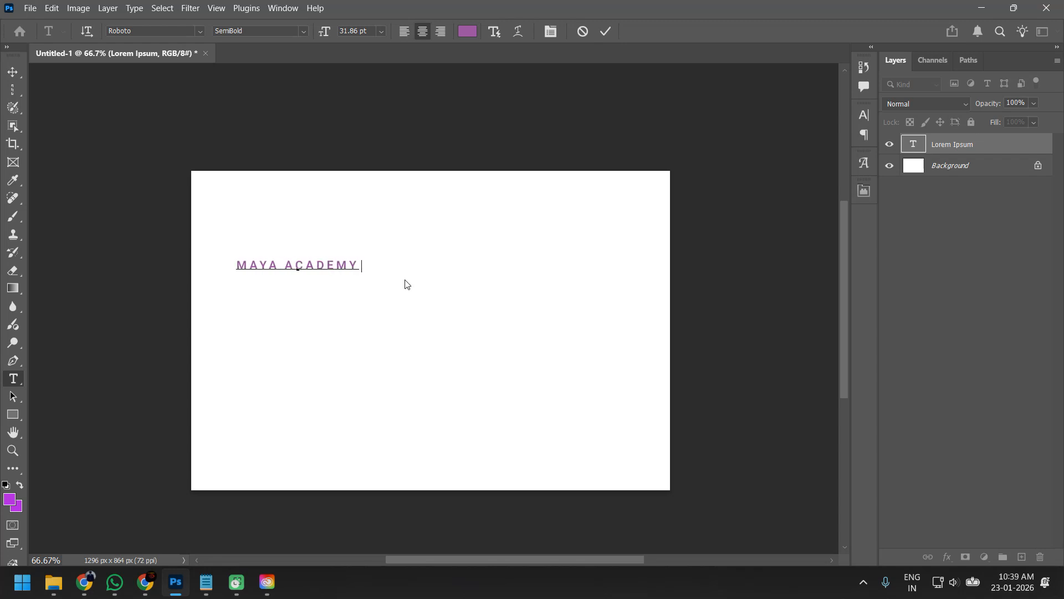
Step: Extend the text line with "OF ADVANCED CINEMATICS" after MAYA ACADEMY
{"action": "type", "text": " OF "}
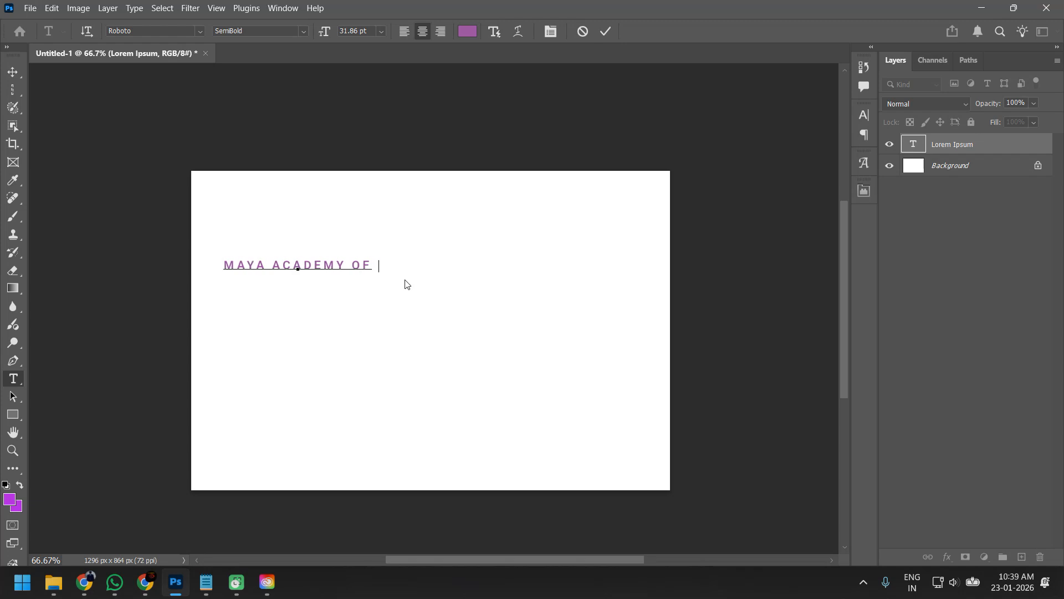
{"action": "type", "text": "ADVANCEC"}
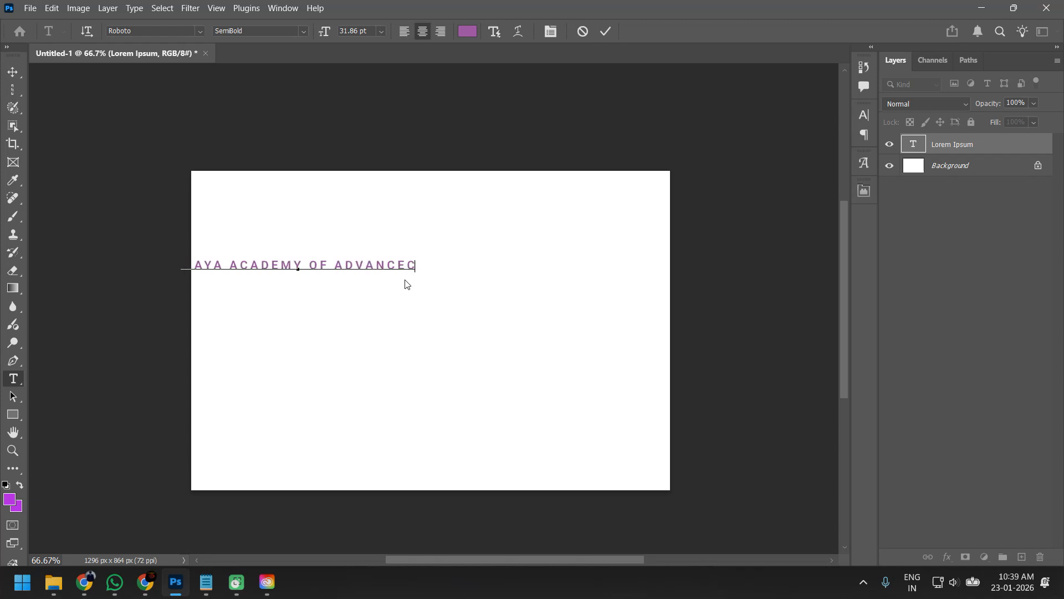
{"action": "key", "text": "BackSpace"}
{"action": "type", "text": "D"}
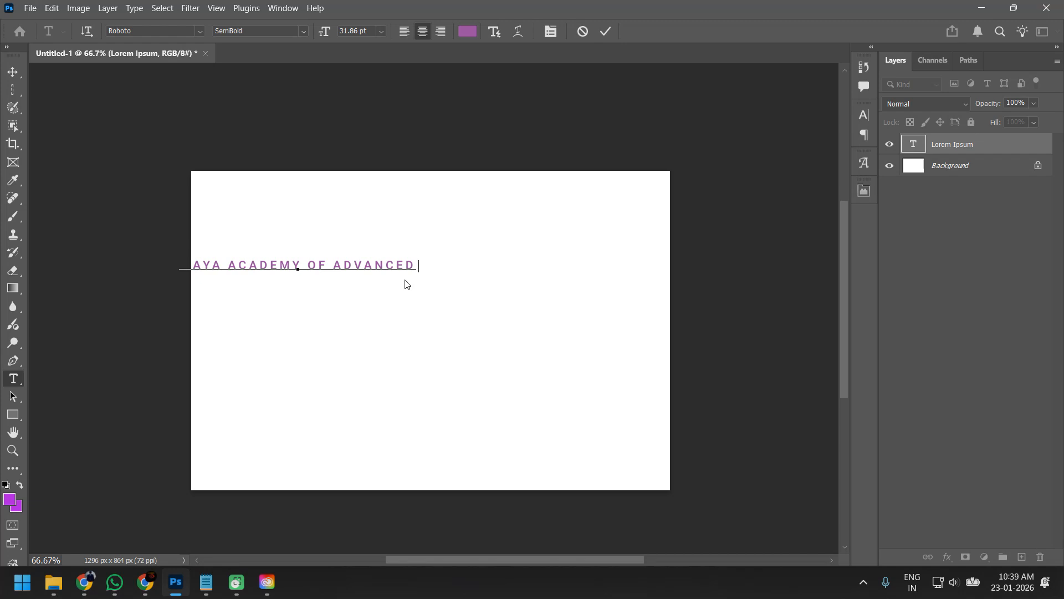
{"action": "type", "text": " CINEMATICS"}
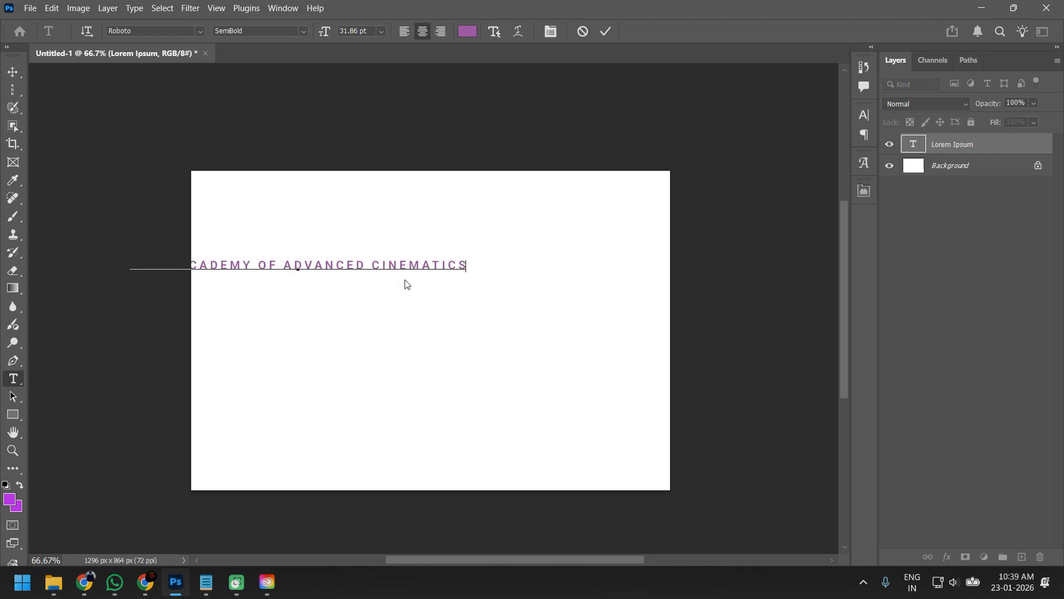
Step: Commit the text line, move it fully onto the canvas and enlarge it slightly, centred horizontally in the upper half
{"action": "left_click", "coordinate": [406, 282]}
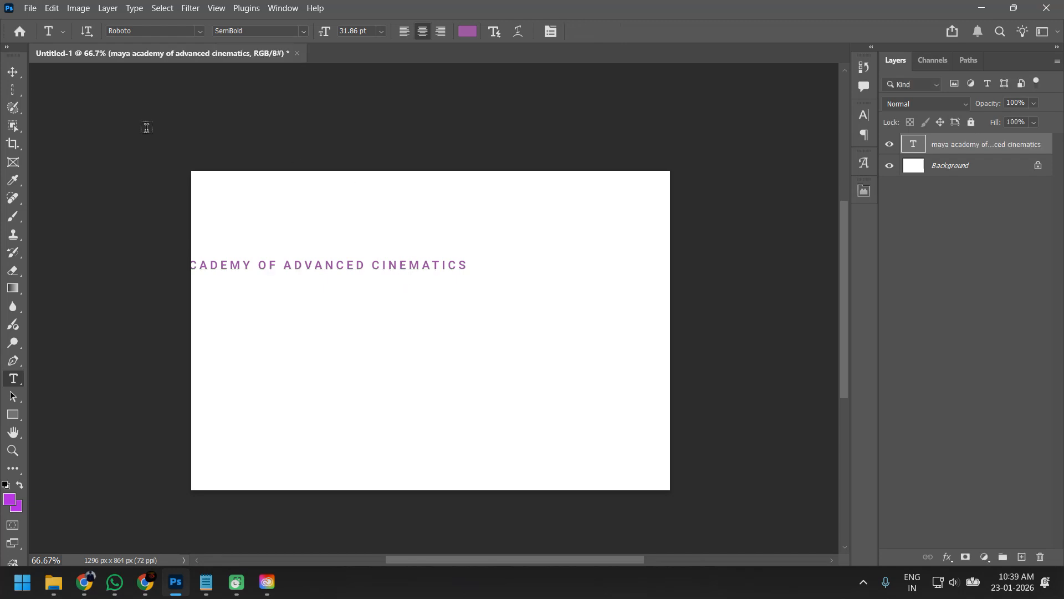
{"action": "key", "text": "v"}
{"action": "left_click_drag", "start_coordinate": [400, 283], "coordinate": [515, 279]}
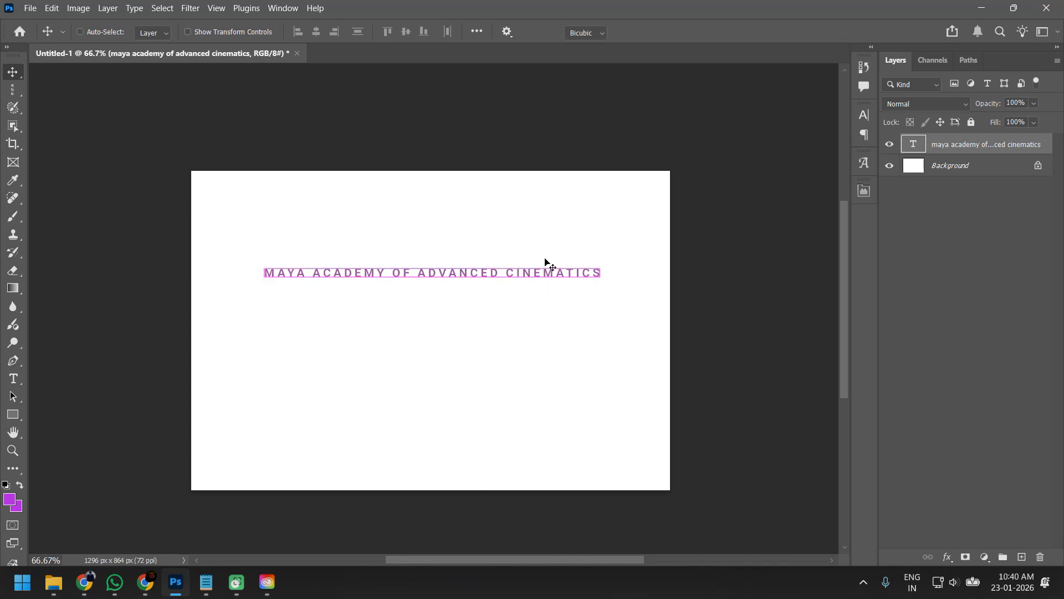
{"action": "key", "text": "ctrl+t"}
{"action": "left_click_drag", "start_coordinate": [601, 281], "coordinate": [632, 320]}
{"action": "left_click_drag", "start_coordinate": [557, 282], "coordinate": [531, 269]}
{"action": "key", "text": "Return"}
Step: Try to reshape the MAYA ACADEMY OF ADVANCED CINEMATICS text with the transform's Warp mode
{"action": "key", "text": "ctrl+t"}
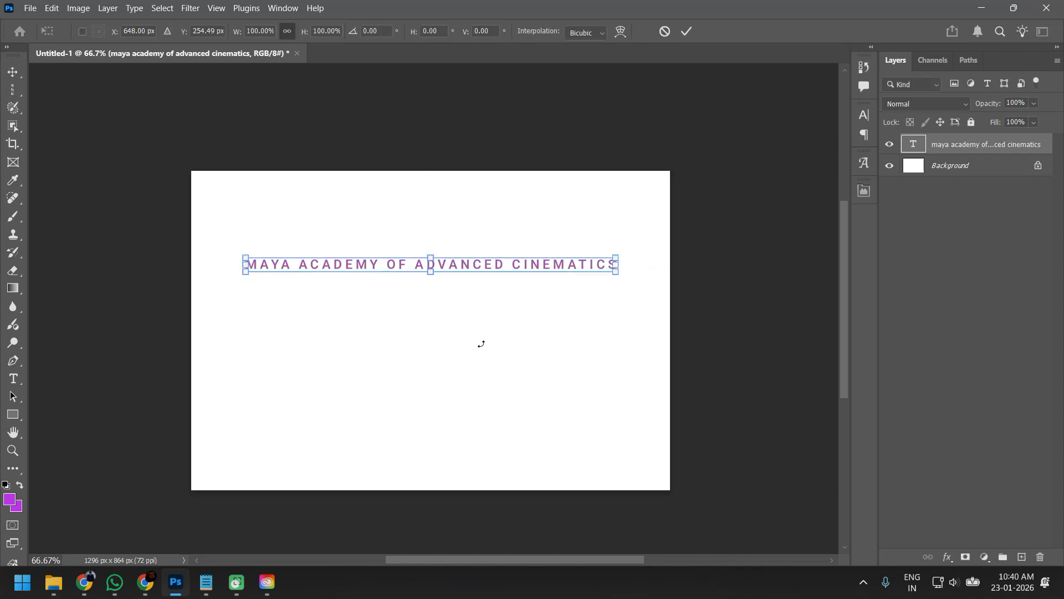
{"action": "right_click", "coordinate": [588, 276]}
{"action": "left_click", "coordinate": [627, 363]}
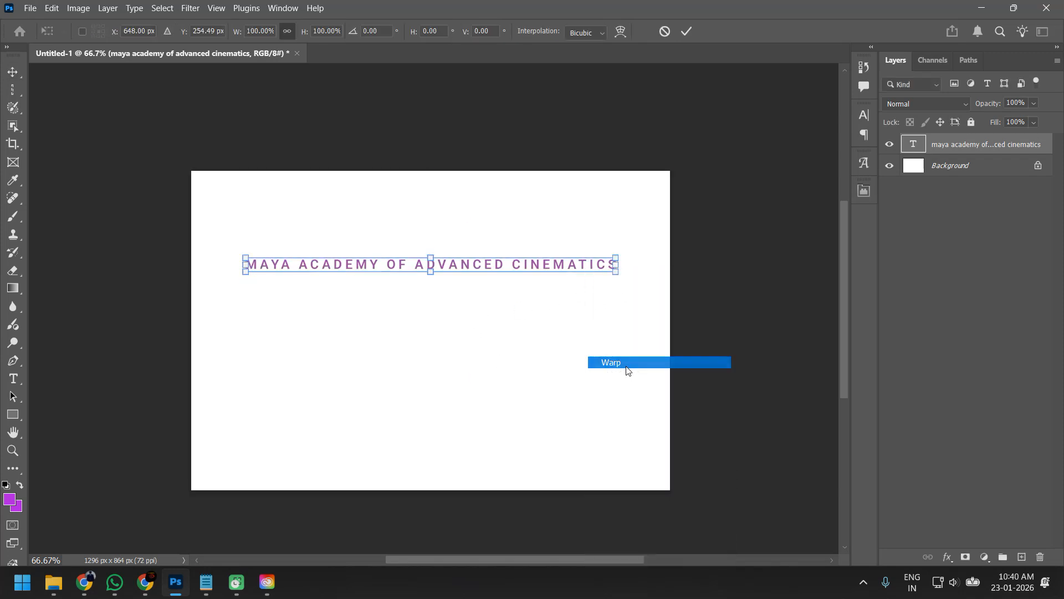
{"action": "mouse_move", "coordinate": [591, 264]}
{"action": "left_mouse_down"}
{"action": "mouse_move", "coordinate": [589, 309]}
{"action": "mouse_move", "coordinate": [600, 277]}
{"action": "left_mouse_up"}
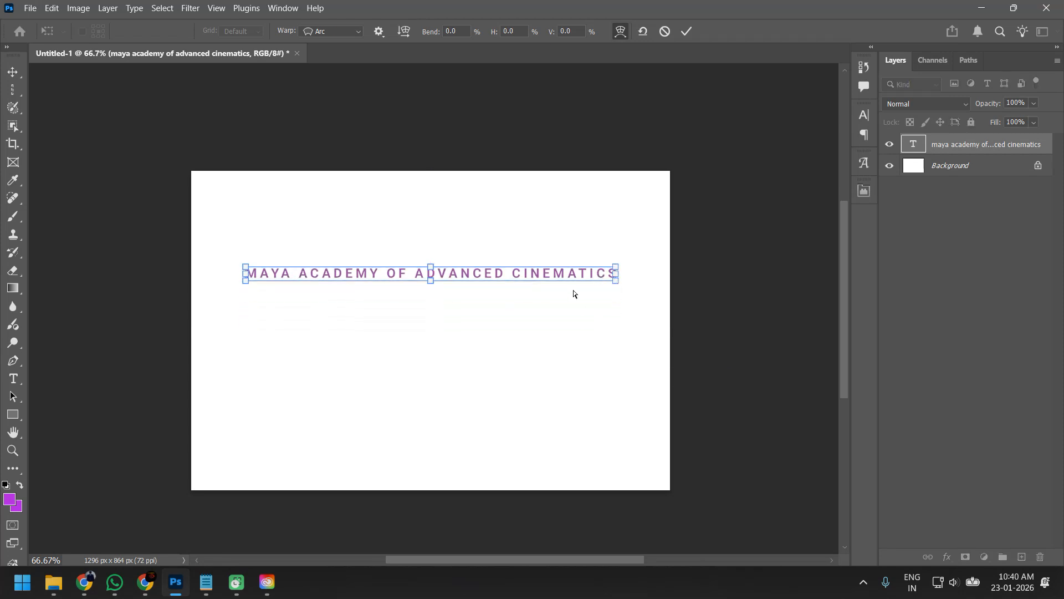
{"action": "scroll", "coordinate": [549, 300], "scroll_direction": "up", "scroll_amount": 3}
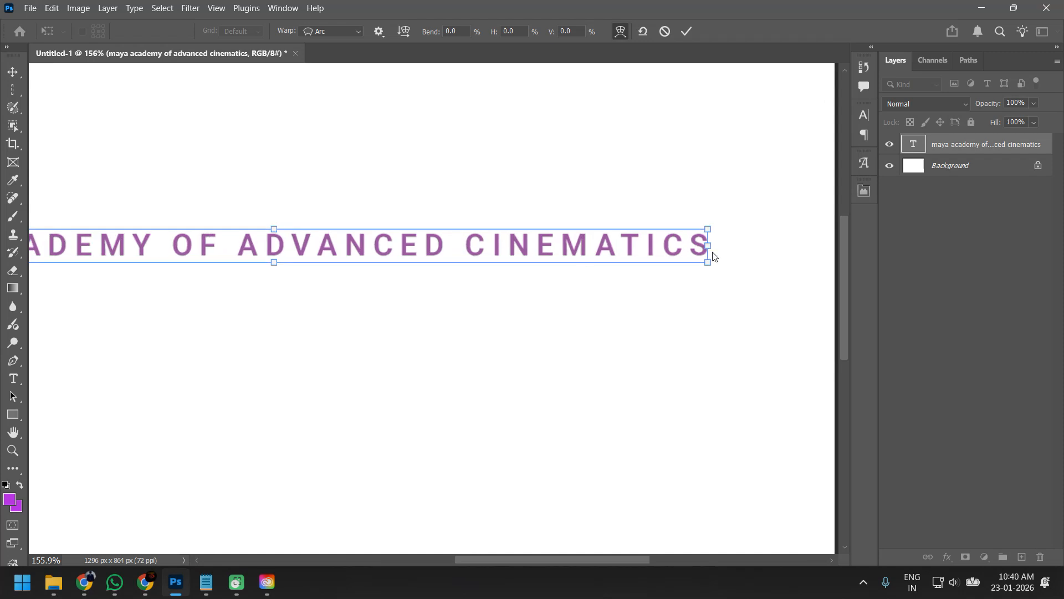
{"action": "left_click_drag", "start_coordinate": [686, 259], "coordinate": [701, 302]}
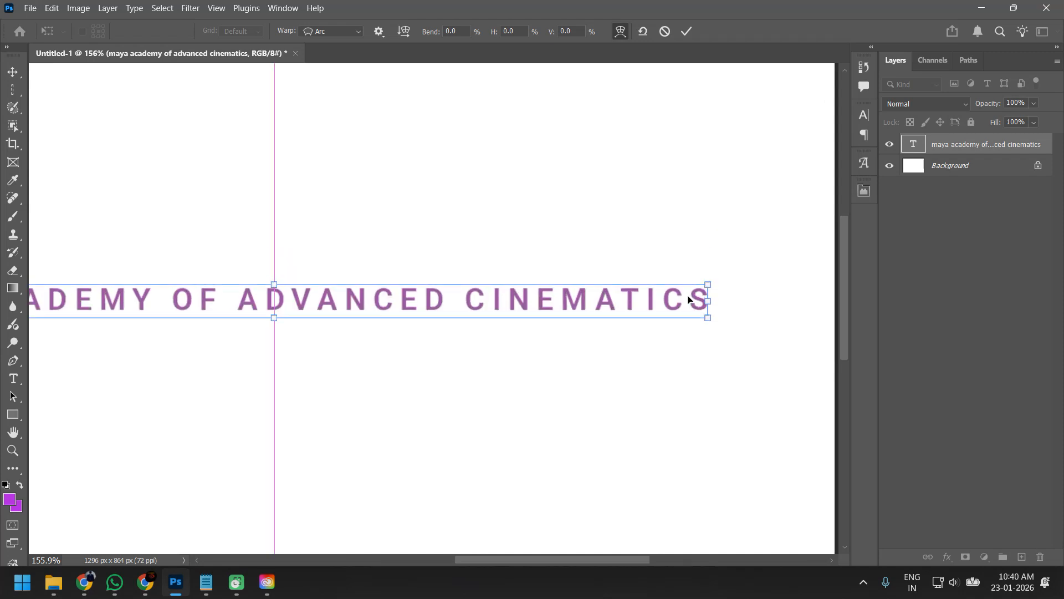
{"action": "key", "text": "ctrl+z"}
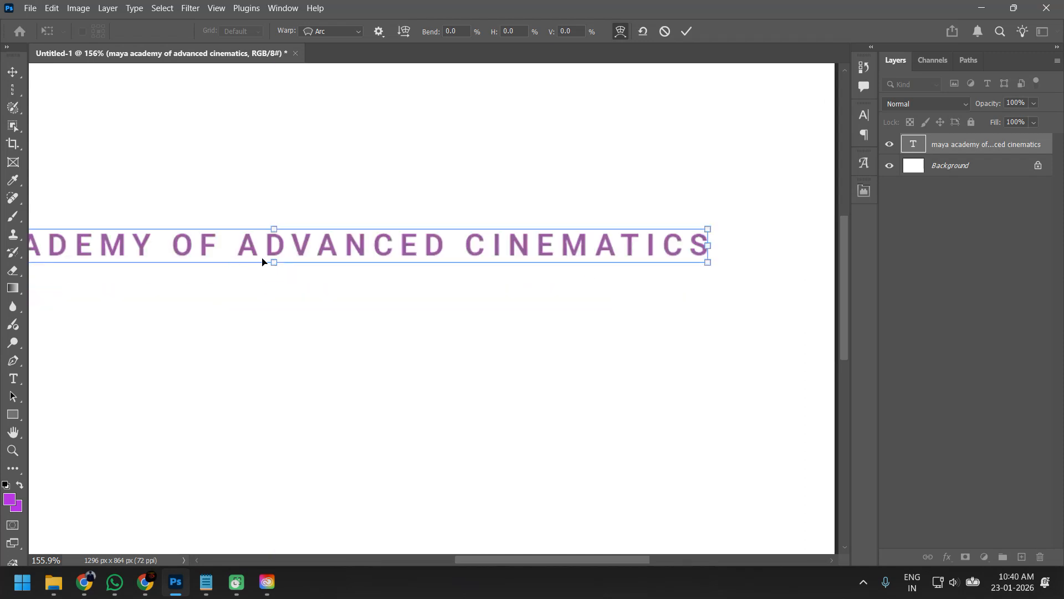
Step: Switch the text from Warp back to Free Transform and try scaling it down to about 98%
{"action": "right_click", "coordinate": [321, 238]}
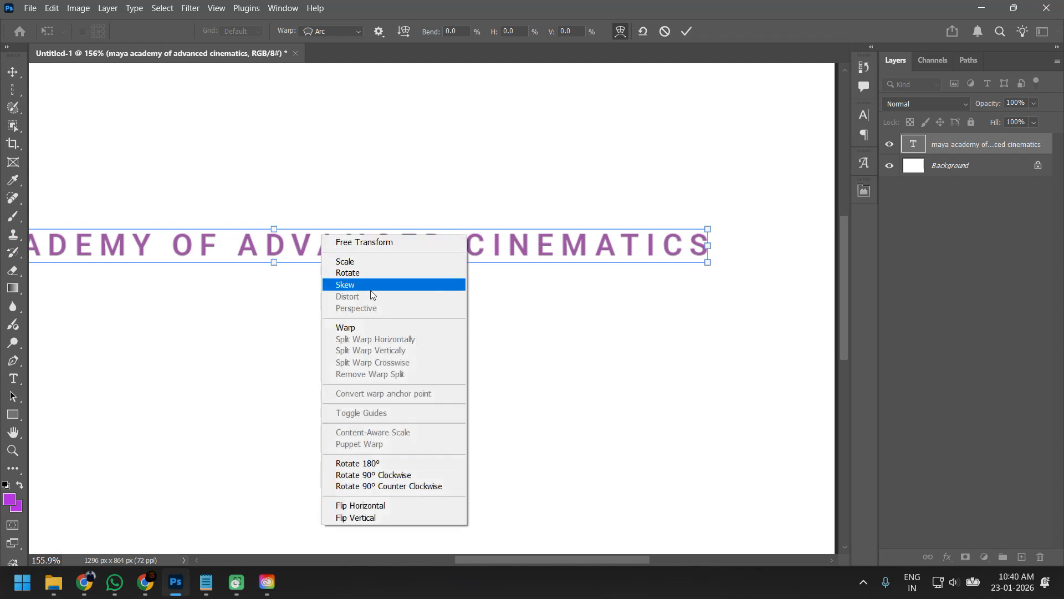
{"action": "left_click", "coordinate": [382, 242]}
{"action": "scroll", "coordinate": [437, 270], "scroll_direction": "down", "scroll_amount": 3}
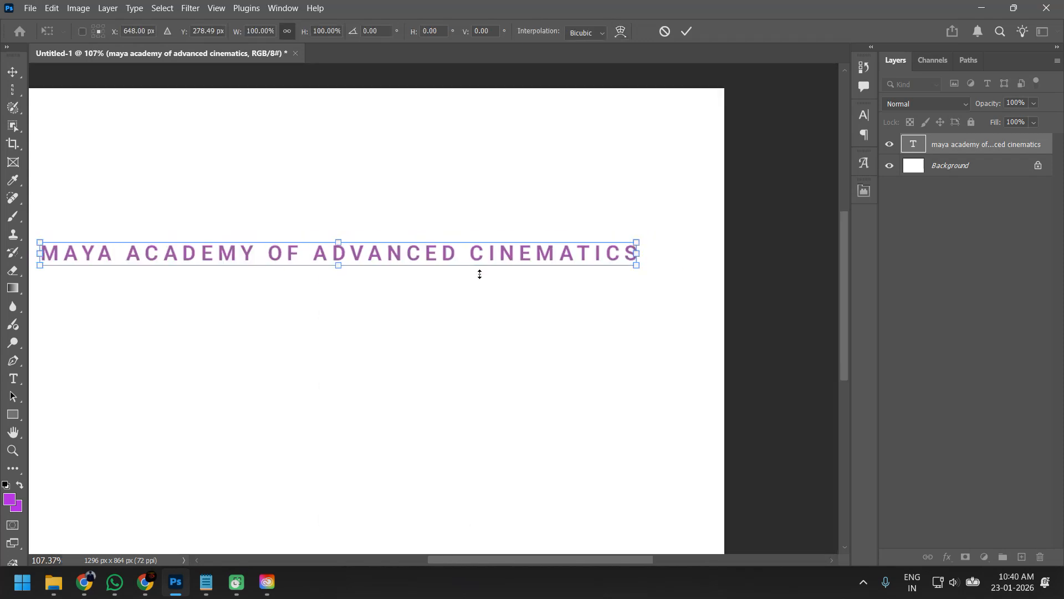
{"action": "mouse_move", "coordinate": [588, 269]}
{"action": "left_mouse_down"}
{"action": "mouse_move", "coordinate": [606, 284]}
{"action": "mouse_move", "coordinate": [579, 269]}
{"action": "left_mouse_up"}
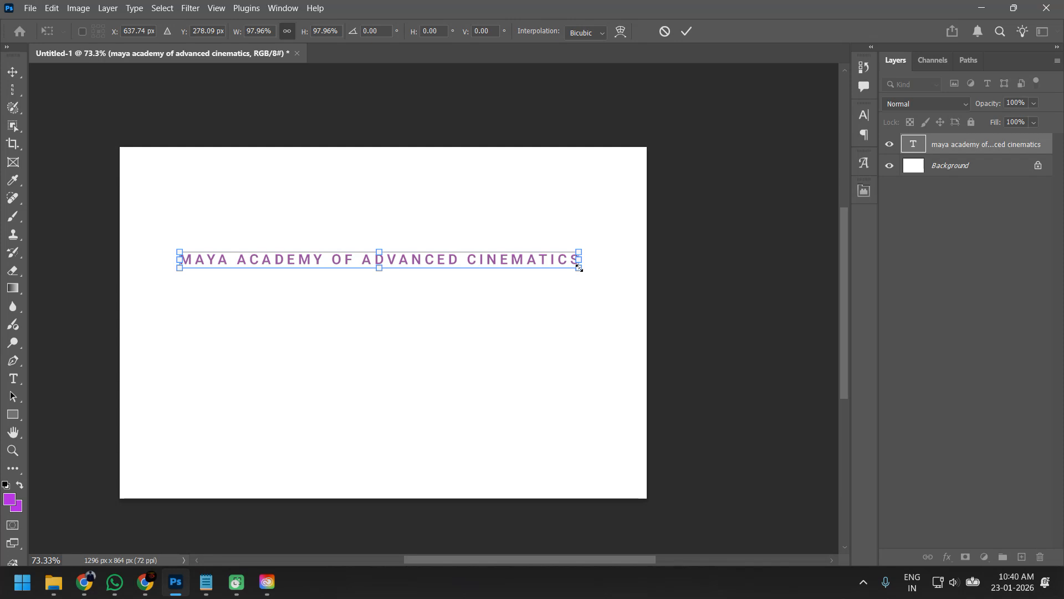
{"action": "key", "text": "Return"}
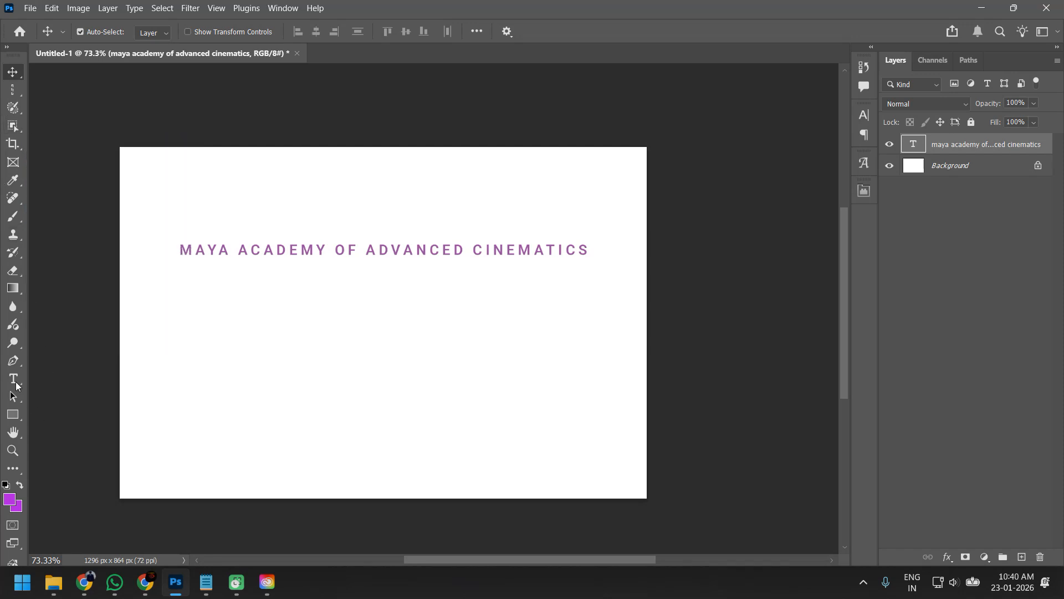
Step: Try to draw a curved shape with the Pen tool below the text line
{"action": "left_click", "coordinate": [13, 360]}
{"action": "left_click", "coordinate": [62, 367]}
{"action": "right_click", "coordinate": [13, 360]}
{"action": "left_click", "coordinate": [61, 356]}
{"action": "left_click", "coordinate": [189, 353]}
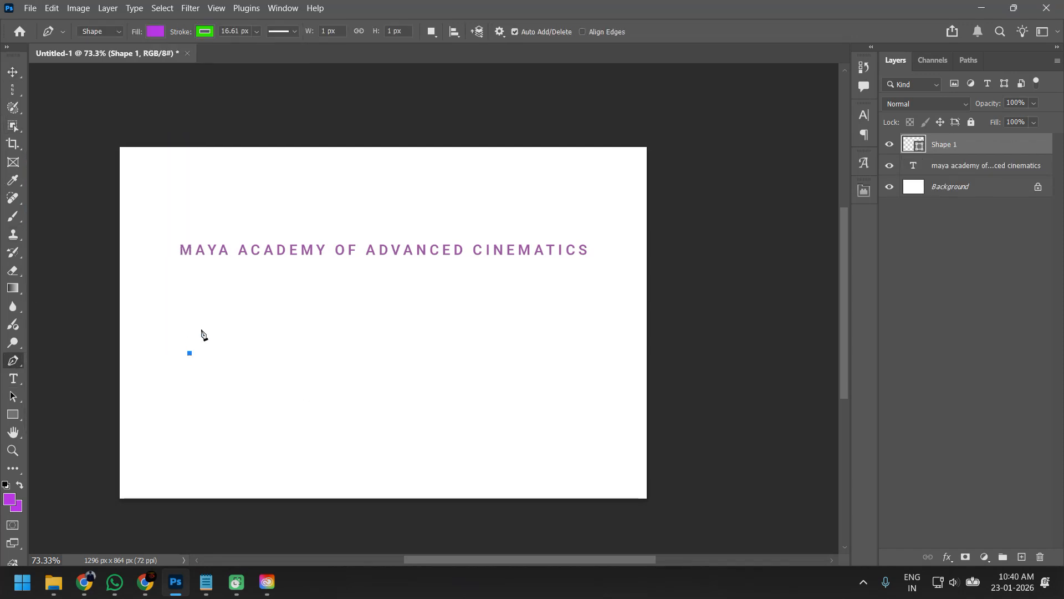
{"action": "mouse_move", "coordinate": [311, 314]}
{"action": "left_mouse_down"}
{"action": "mouse_move", "coordinate": [345, 355]}
{"action": "mouse_move", "coordinate": [317, 409]}
{"action": "left_mouse_up"}
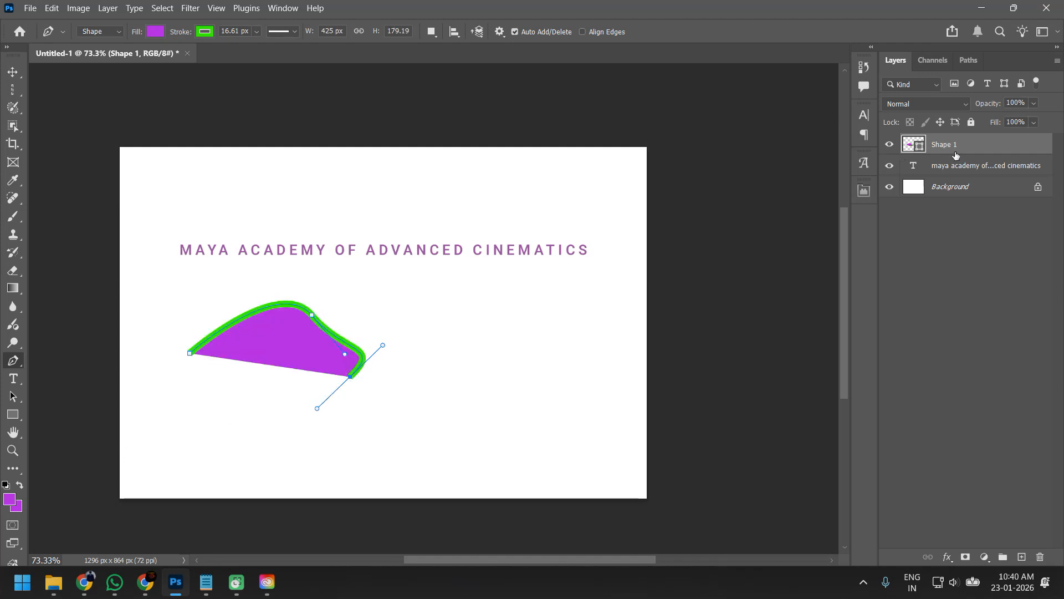
Step: Set the layer thumbnails to medium size and undo the curved pen shape
{"action": "right_click", "coordinate": [1011, 307]}
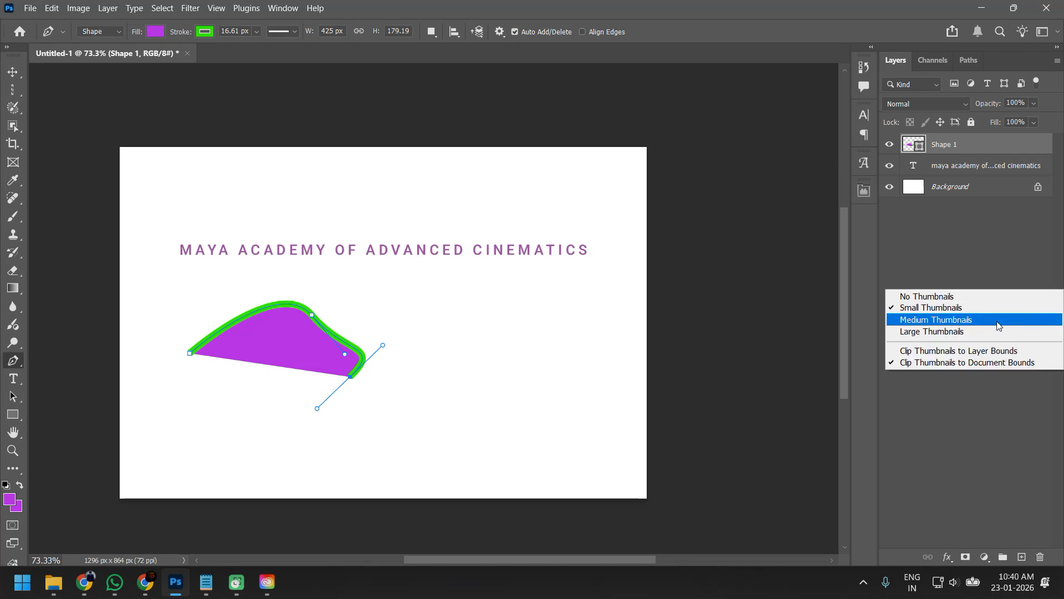
{"action": "left_click", "coordinate": [998, 319]}
{"action": "key", "text": "ctrl+z"}
{"action": "key", "text": "ctrl+z"}
{"action": "key", "text": "ctrl+z"}
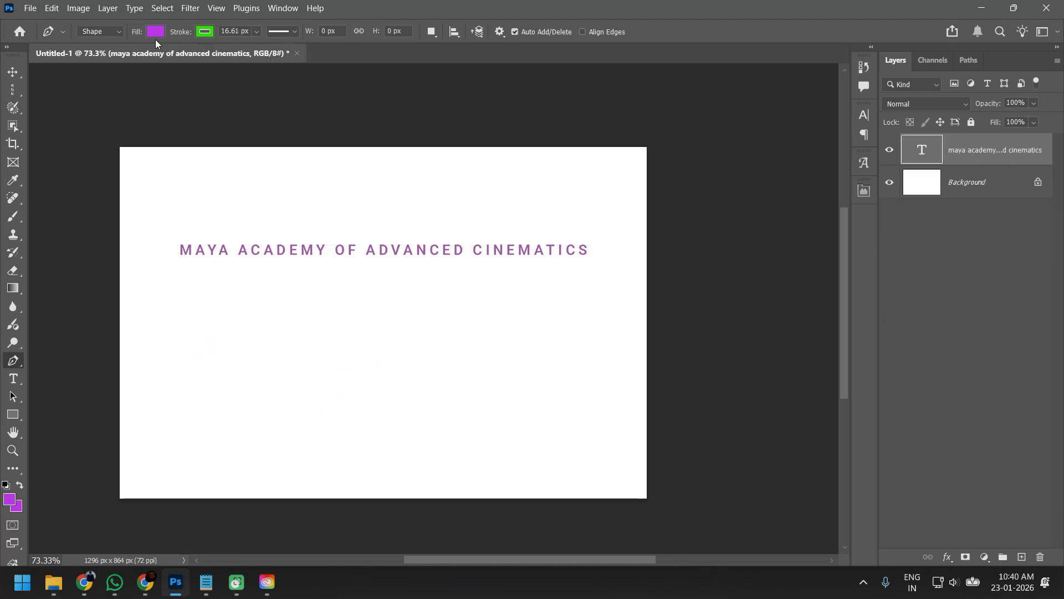
Step: Set the Pen tool to Path mode and draw an open S-shaped curve across the canvas below the text line
{"action": "left_click", "coordinate": [102, 32]}
{"action": "left_click", "coordinate": [92, 52]}
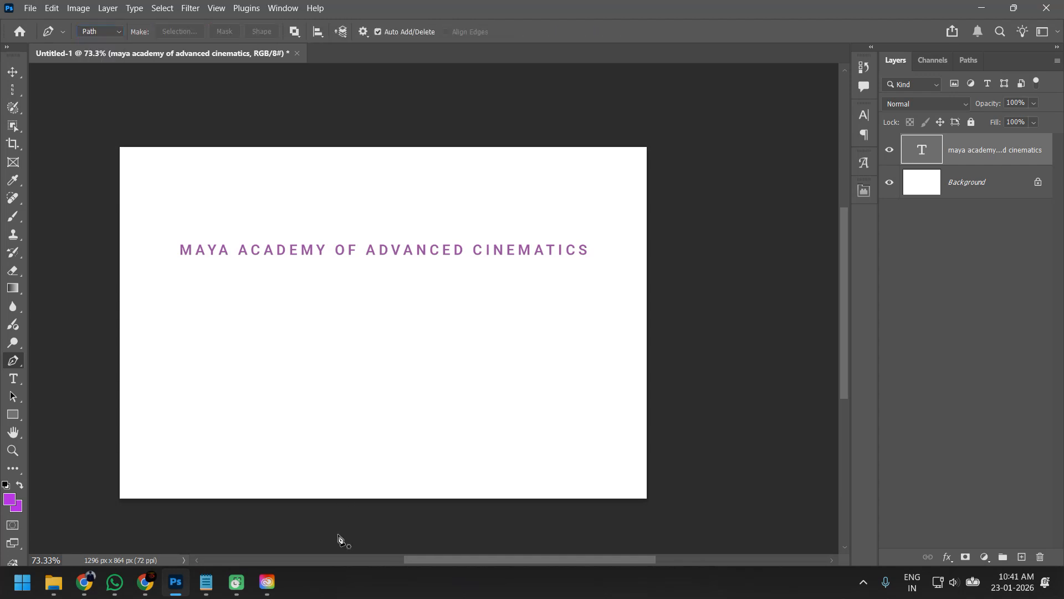
{"action": "left_click", "coordinate": [208, 357]}
{"action": "left_click_drag", "start_coordinate": [327, 301], "coordinate": [443, 316]}
{"action": "left_click_drag", "start_coordinate": [540, 384], "coordinate": [649, 363]}
{"action": "left_click_drag", "start_coordinate": [443, 315], "coordinate": [410, 309]}
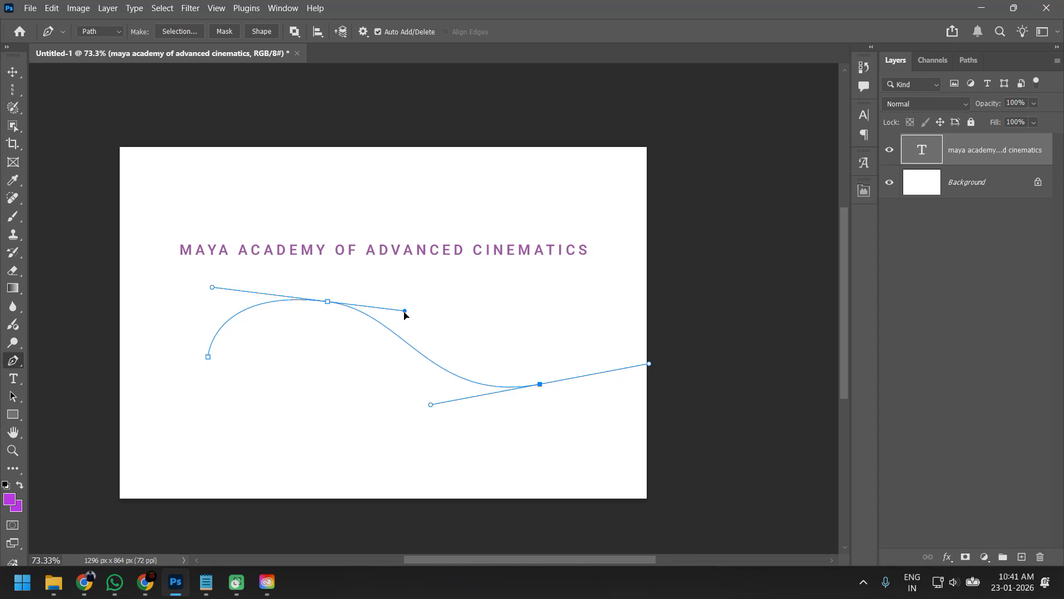
{"action": "left_click", "coordinate": [233, 514], "text": "ctrl"}
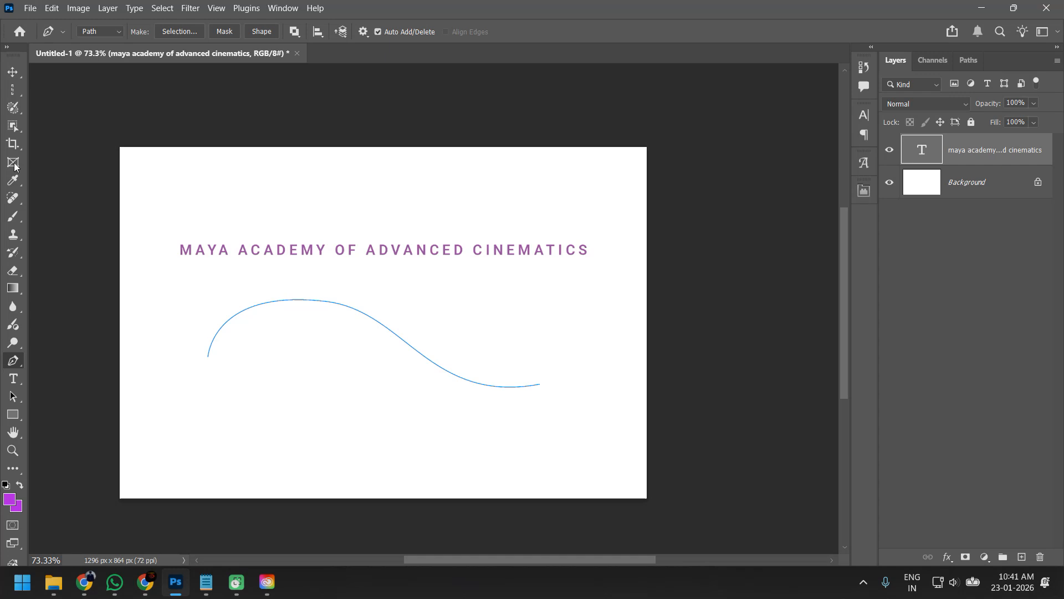
Step: Place text along the S-shaped path reading "MAYA ACADEMY OF ADVANCED CINEMATIC"
{"action": "left_click", "coordinate": [13, 379]}
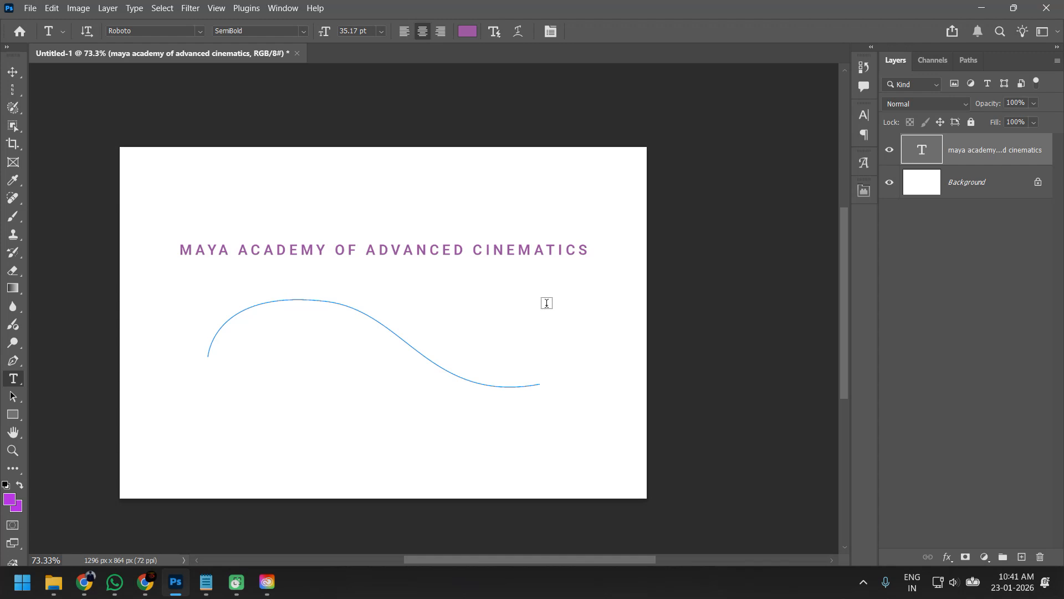
{"action": "left_click", "coordinate": [340, 301]}
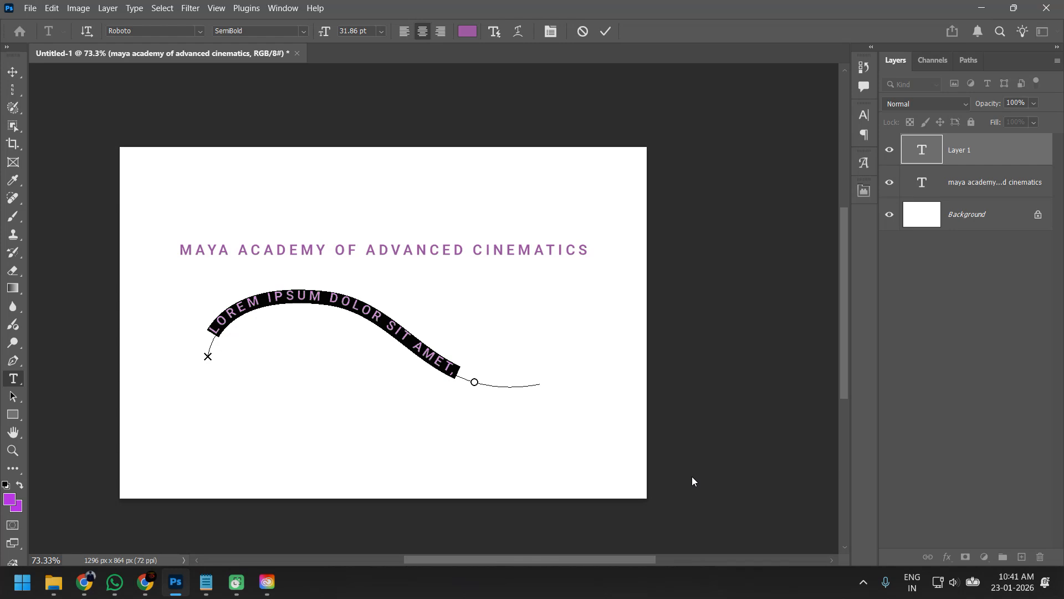
{"action": "type", "text": "M"}
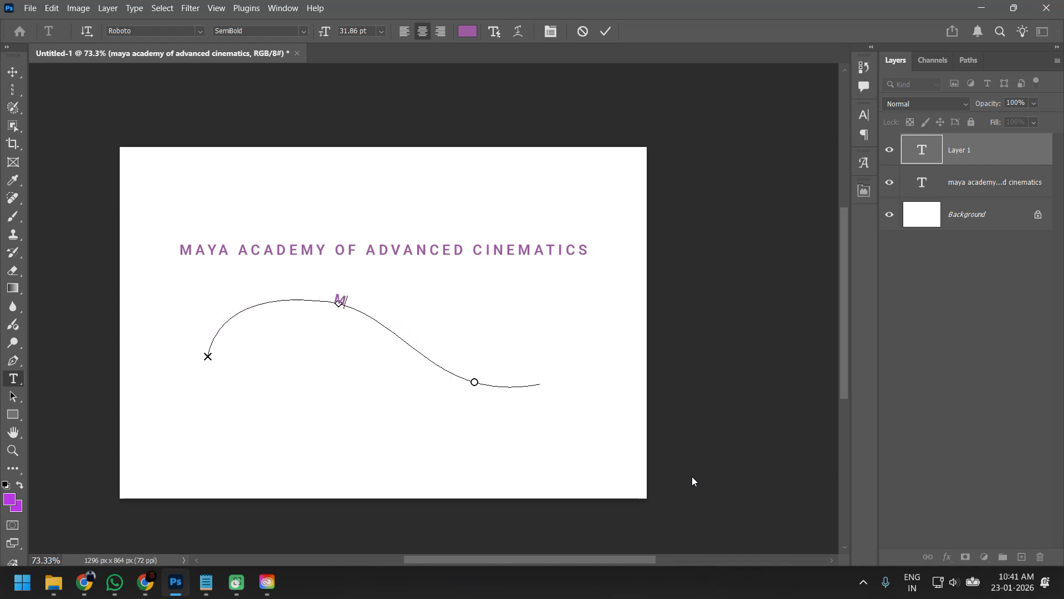
{"action": "type", "text": "AYA ACADEMY"}
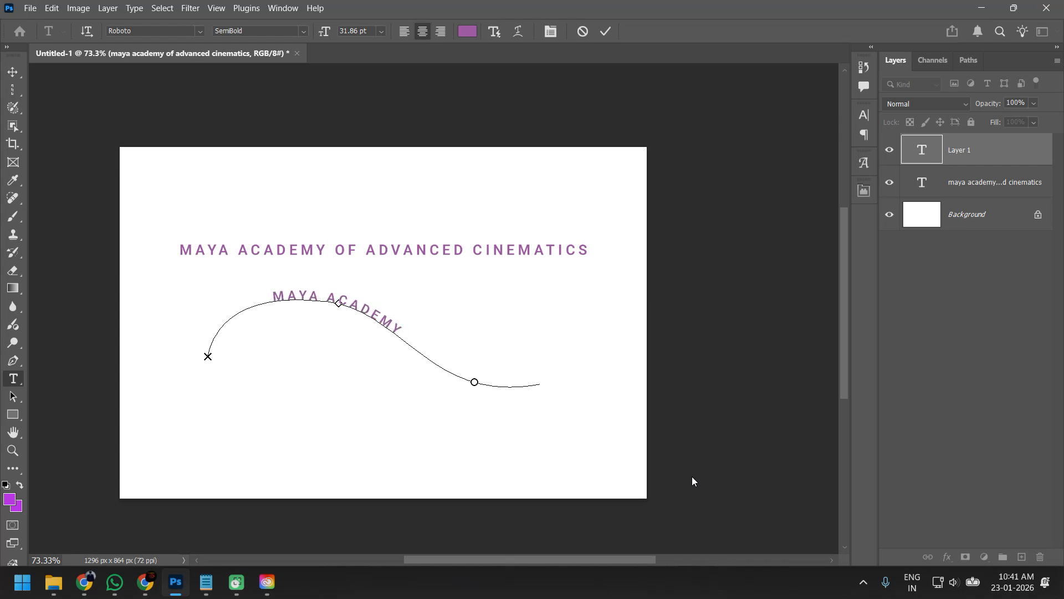
{"action": "type", "text": " OF AD"}
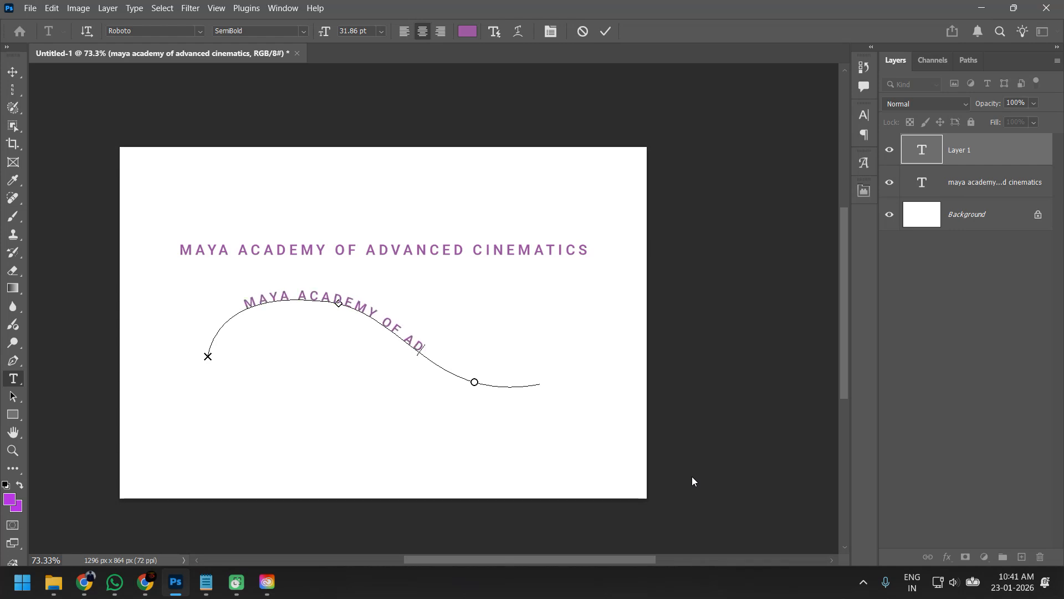
{"action": "type", "text": "VANCED"}
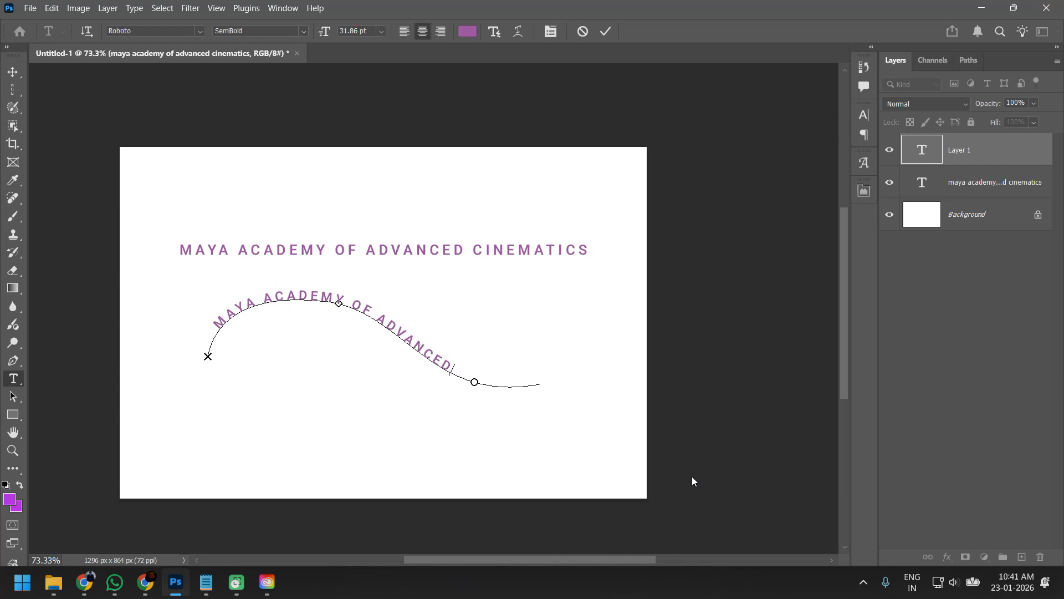
{"action": "type", "text": " CINEM"}
{"action": "left_click", "coordinate": [13, 72]}
Step: Extend the curve's end point toward the canvas's lower-right corner and add the final S to complete CINEMATICS
{"action": "key", "text": "p"}
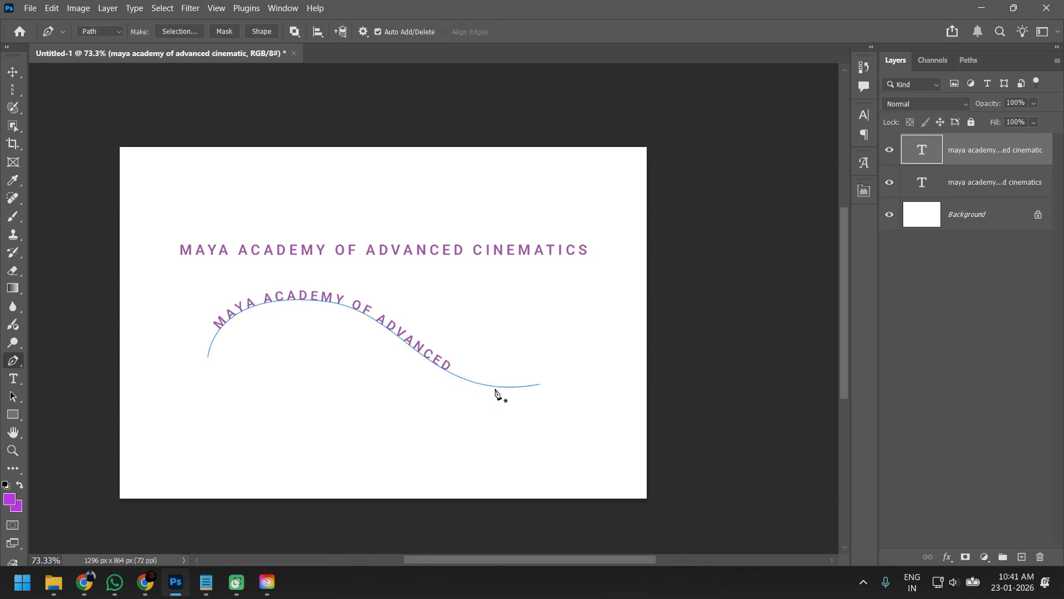
{"action": "left_click_drag", "start_coordinate": [543, 387], "coordinate": [619, 423]}
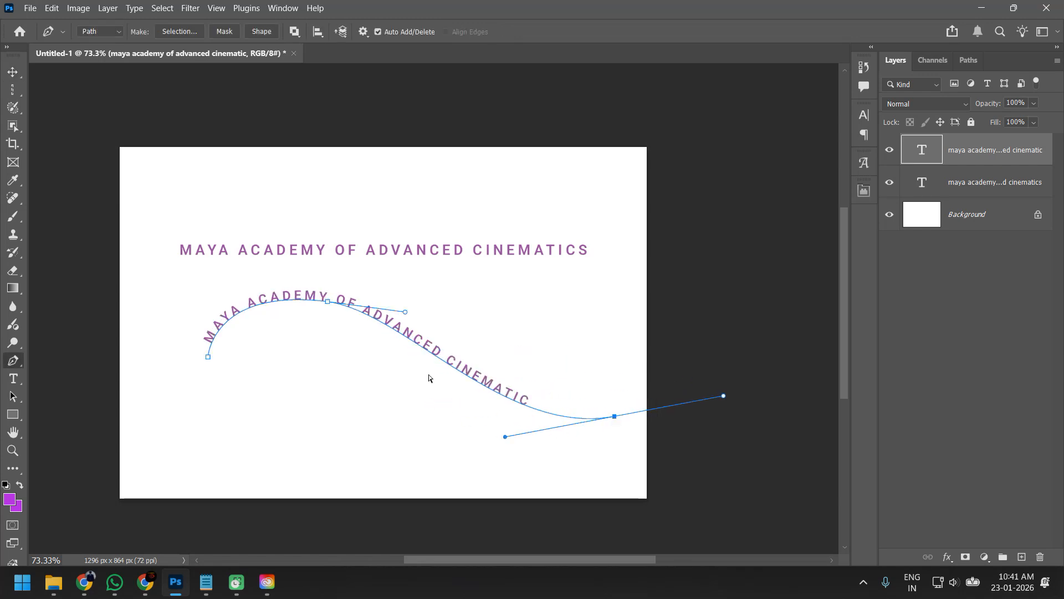
{"action": "left_click", "coordinate": [523, 404]}
{"action": "key", "text": "t"}
{"action": "left_click", "coordinate": [537, 404]}
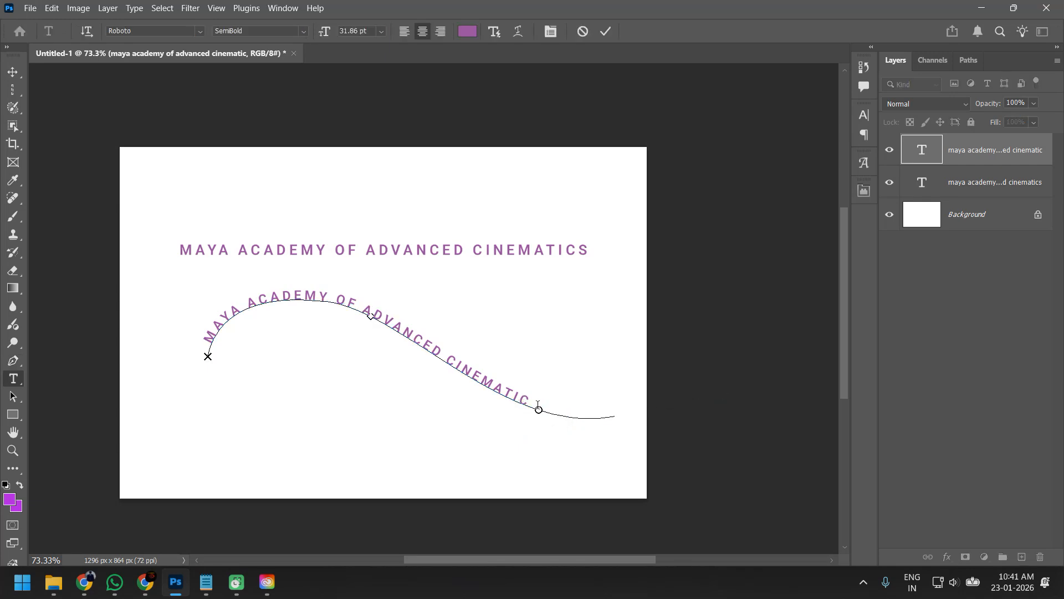
{"action": "type", "text": "s"}
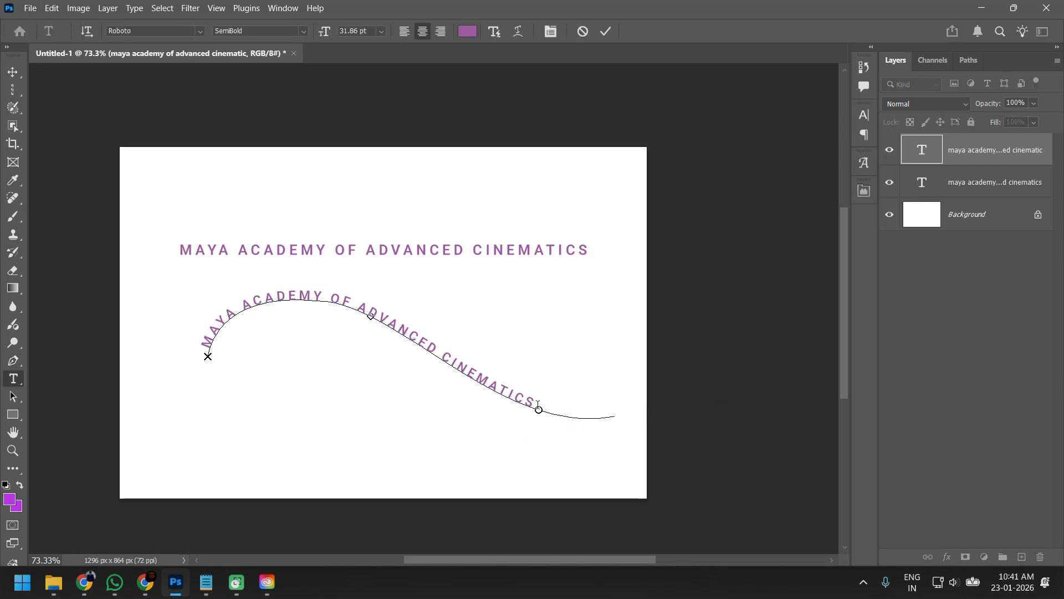
{"action": "left_click", "coordinate": [12, 72]}
Step: Reshape the text's curve with its direction handles into a broad arch that drops steeply before levelling out
{"action": "key", "text": "p"}
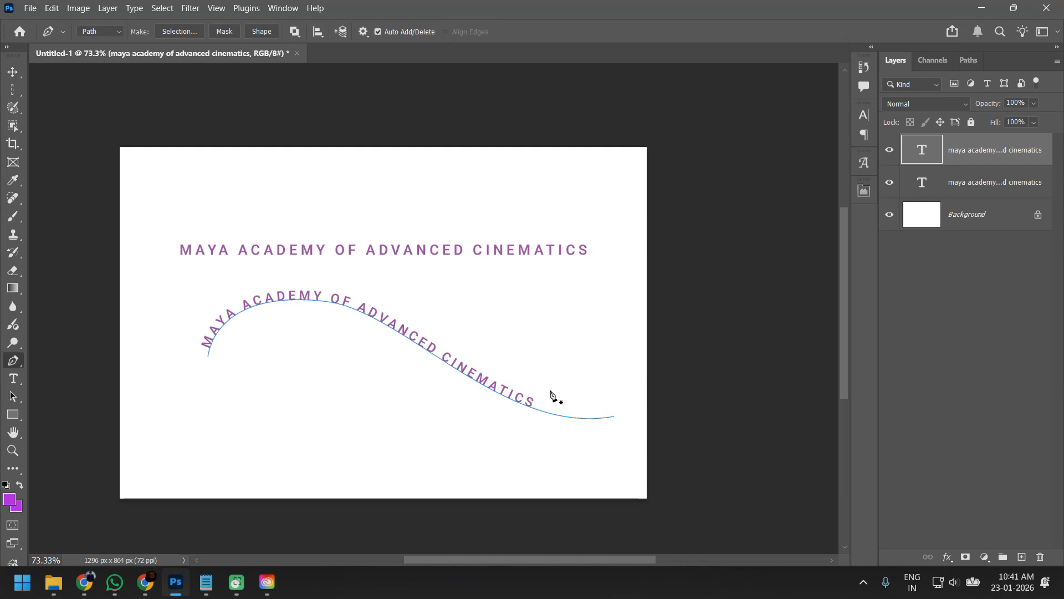
{"action": "left_click_drag", "start_coordinate": [419, 281], "coordinate": [238, 435]}
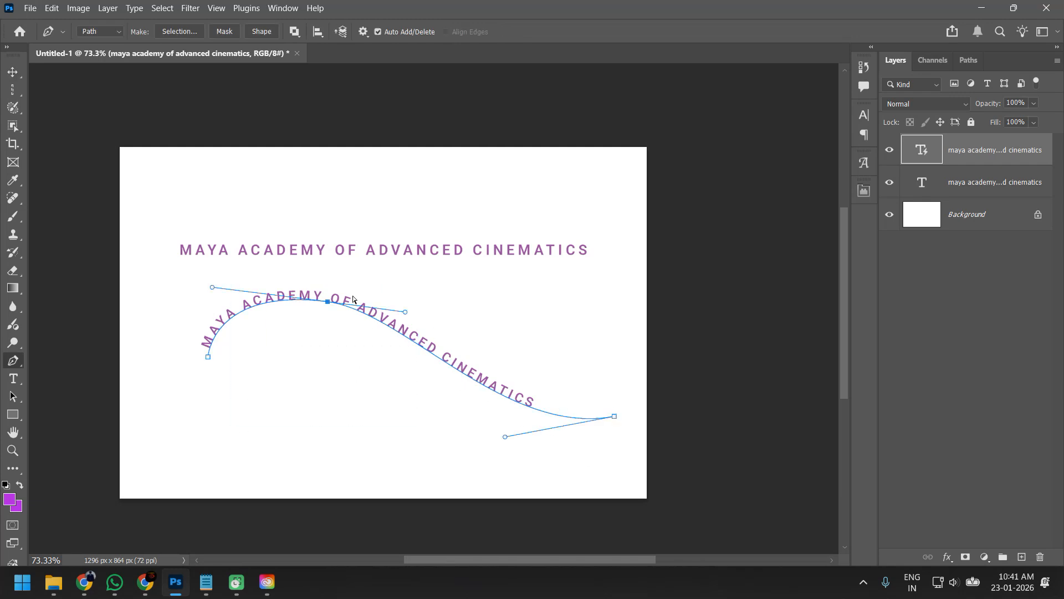
{"action": "left_click_drag", "start_coordinate": [213, 288], "coordinate": [310, 445]}
{"action": "left_click_drag", "start_coordinate": [338, 224], "coordinate": [566, 269]}
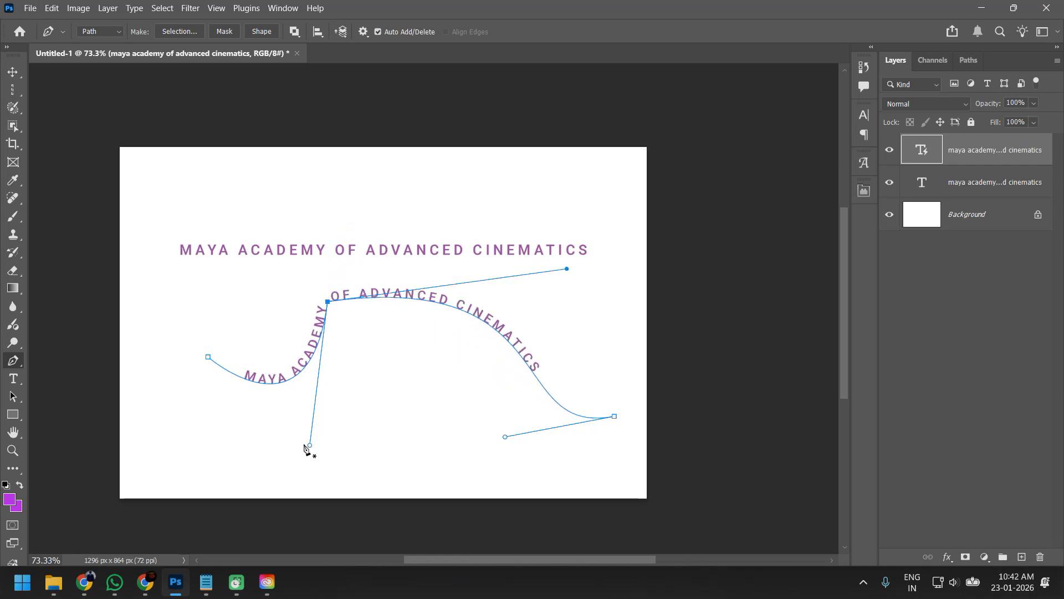
{"action": "left_click_drag", "start_coordinate": [310, 445], "coordinate": [223, 312]}
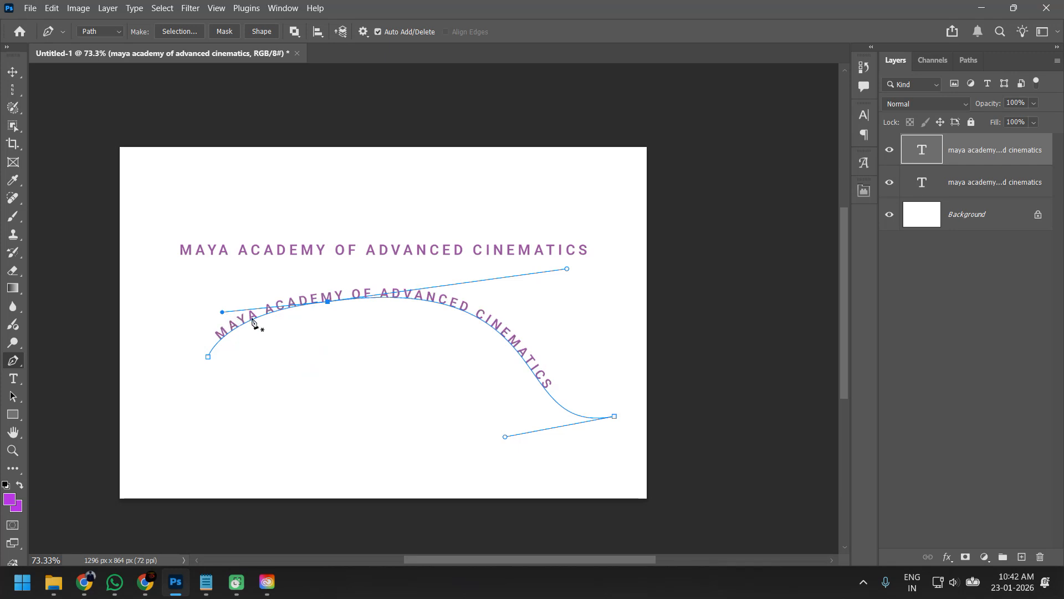
{"action": "left_click_drag", "start_coordinate": [565, 270], "coordinate": [571, 307]}
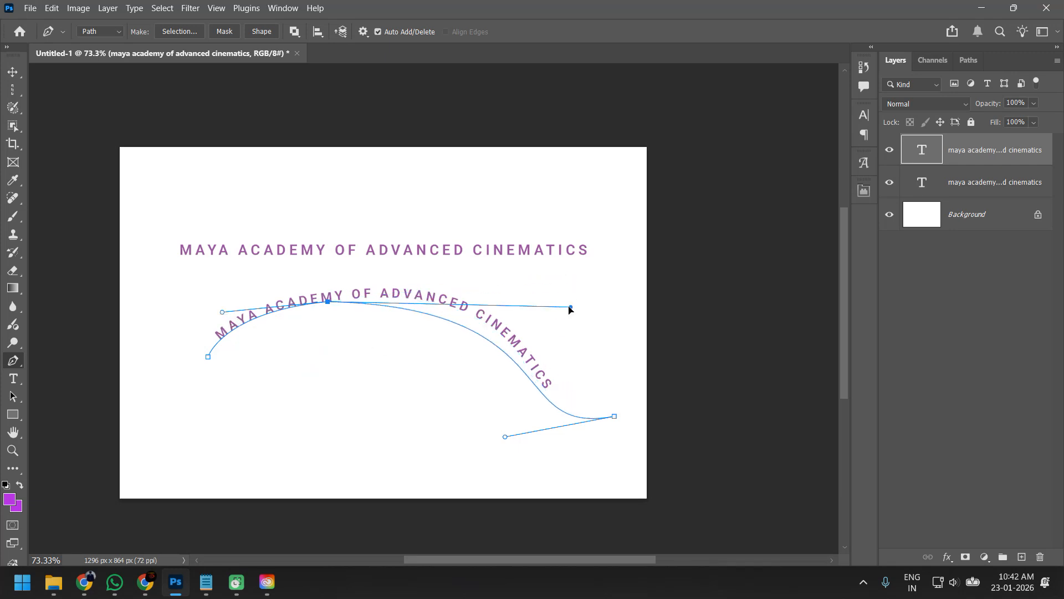
{"action": "left_click_drag", "start_coordinate": [505, 436], "coordinate": [434, 446]}
{"action": "key", "text": "ctrl+z"}
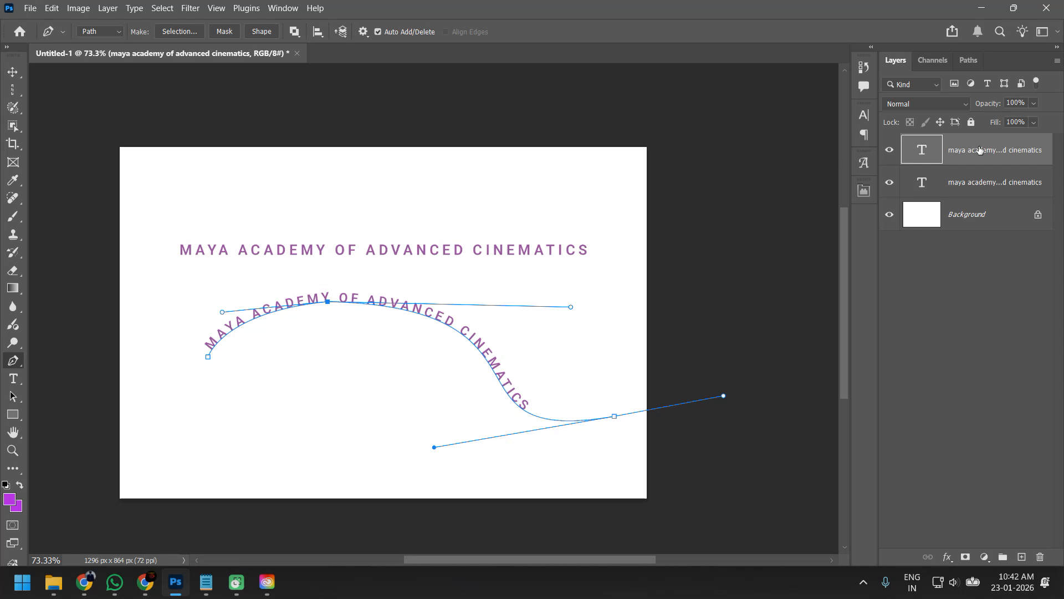
Step: Delete the curved text layer and activate the Type tool with the straight text layer selected
{"action": "left_click", "coordinate": [12, 73]}
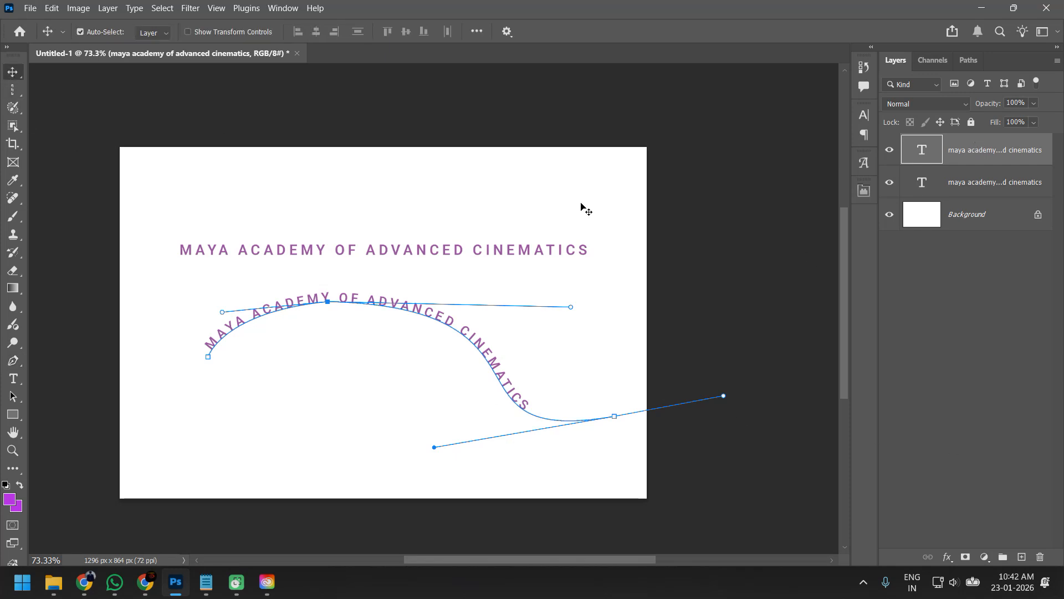
{"action": "left_click", "coordinate": [983, 250]}
{"action": "left_click", "coordinate": [965, 157]}
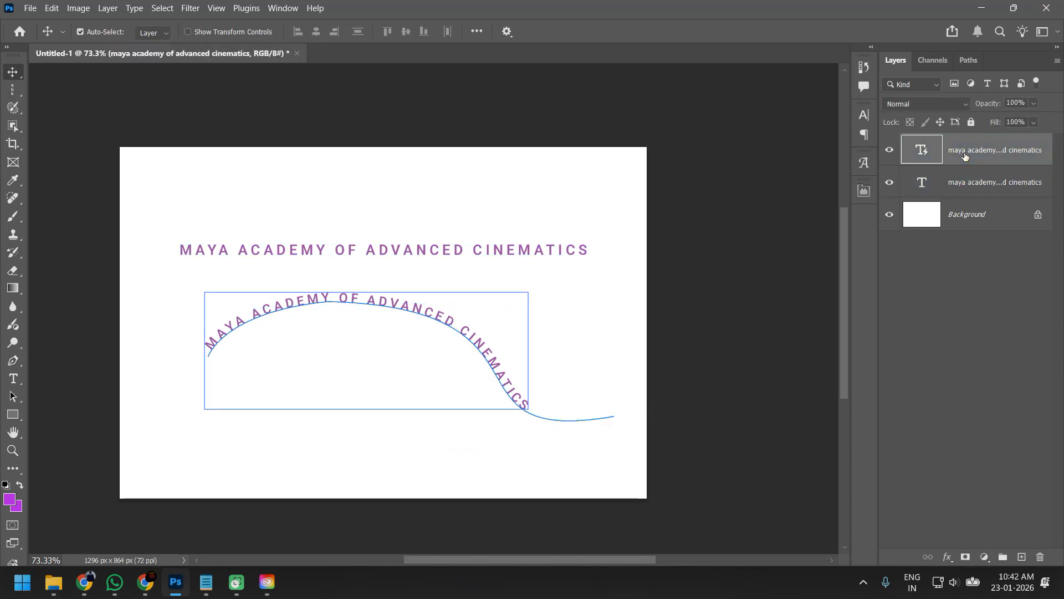
{"action": "key", "text": "Delete"}
{"action": "key", "text": "t"}
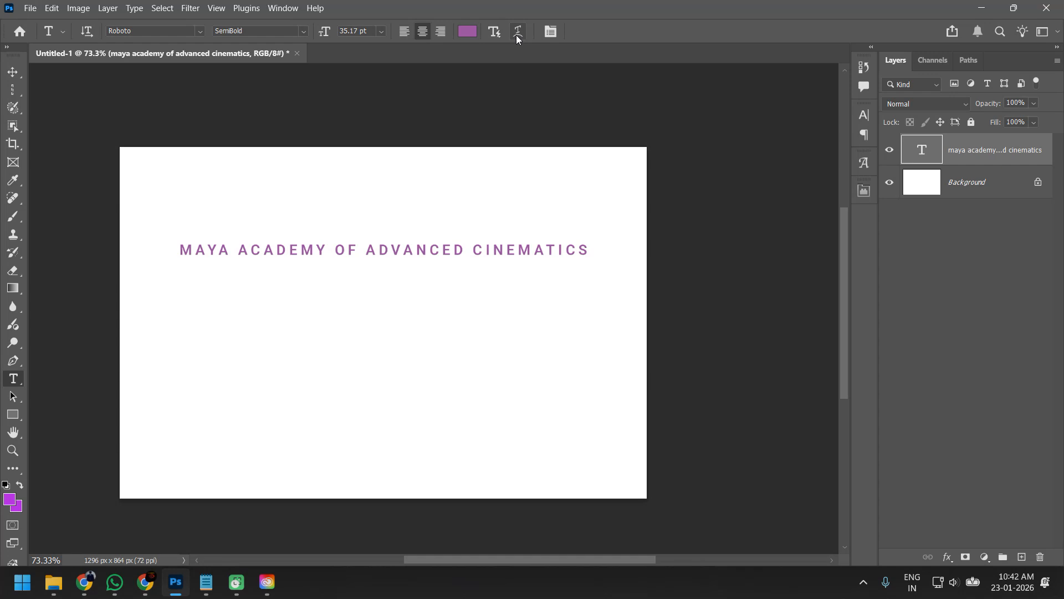
Step: Switch to the Google Meet call in Chrome to check the participant list, and return to Photoshop
{"action": "left_click", "coordinate": [176, 583]}
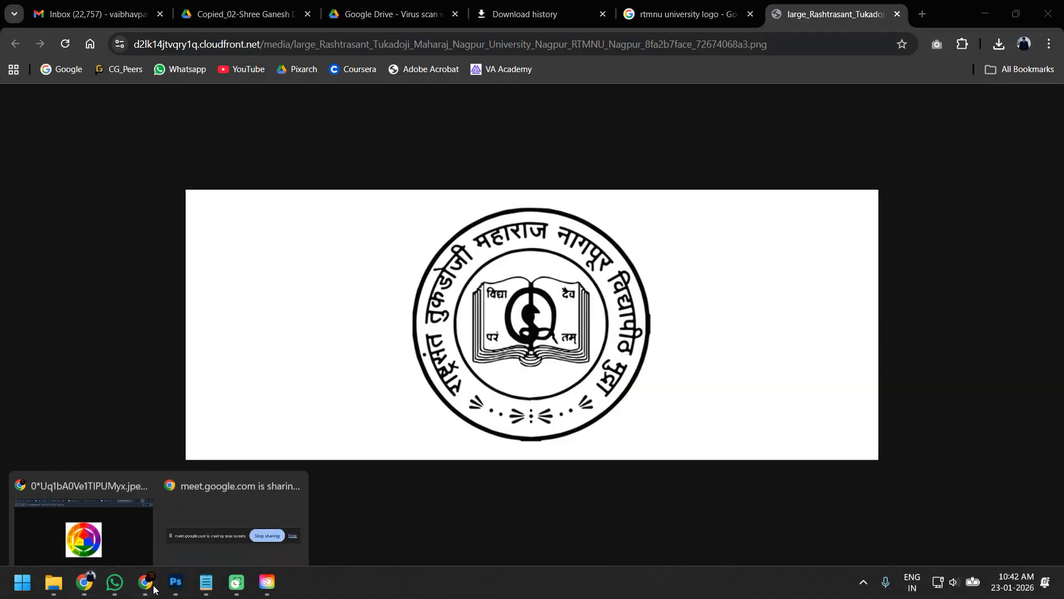
{"action": "left_click", "coordinate": [176, 583]}
{"action": "mouse_move", "coordinate": [145, 582]}
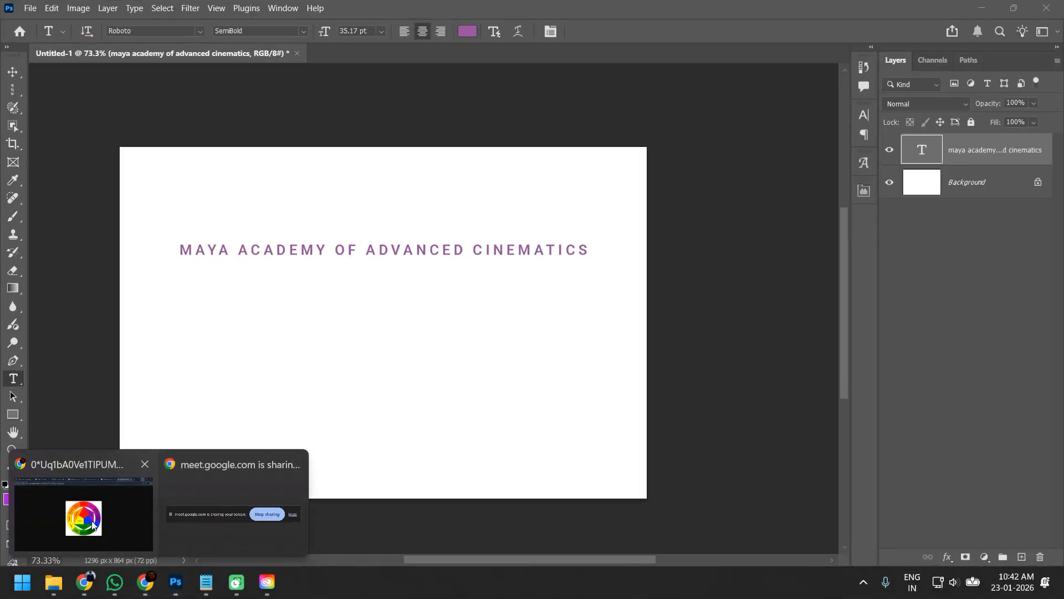
{"action": "left_click", "coordinate": [83, 515]}
{"action": "left_click", "coordinate": [325, 17]}
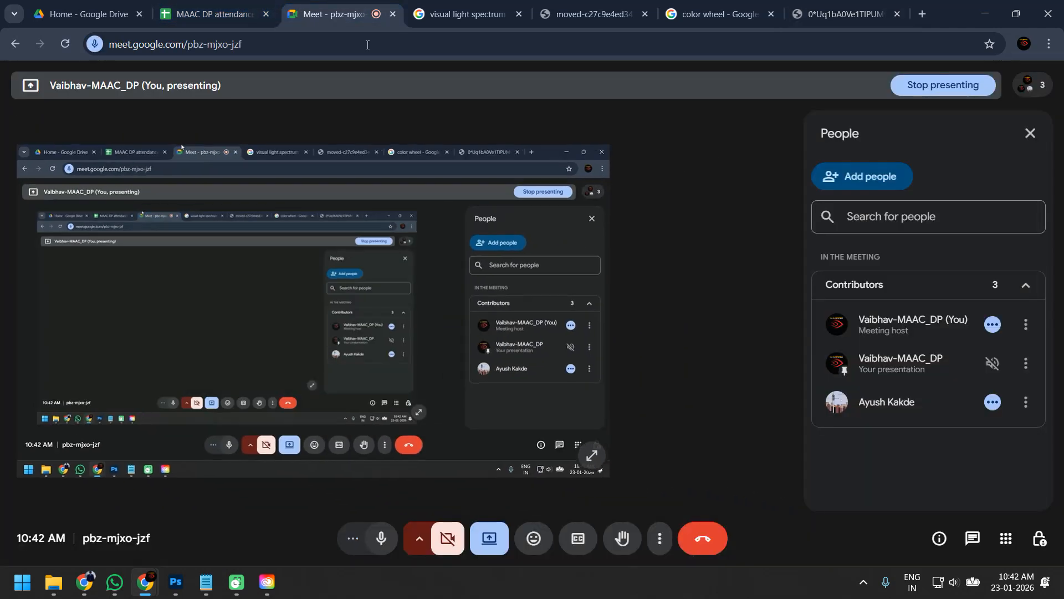
{"action": "left_click", "coordinate": [977, 17]}
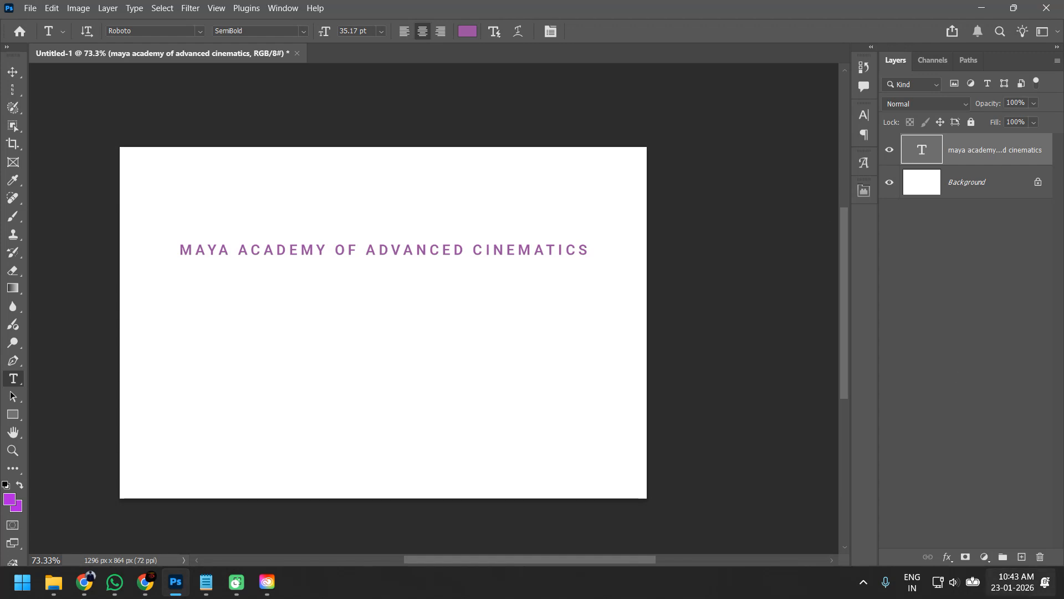
{"action": "left_click", "coordinate": [1013, 582]}
{"action": "left_click", "coordinate": [1023, 22]}
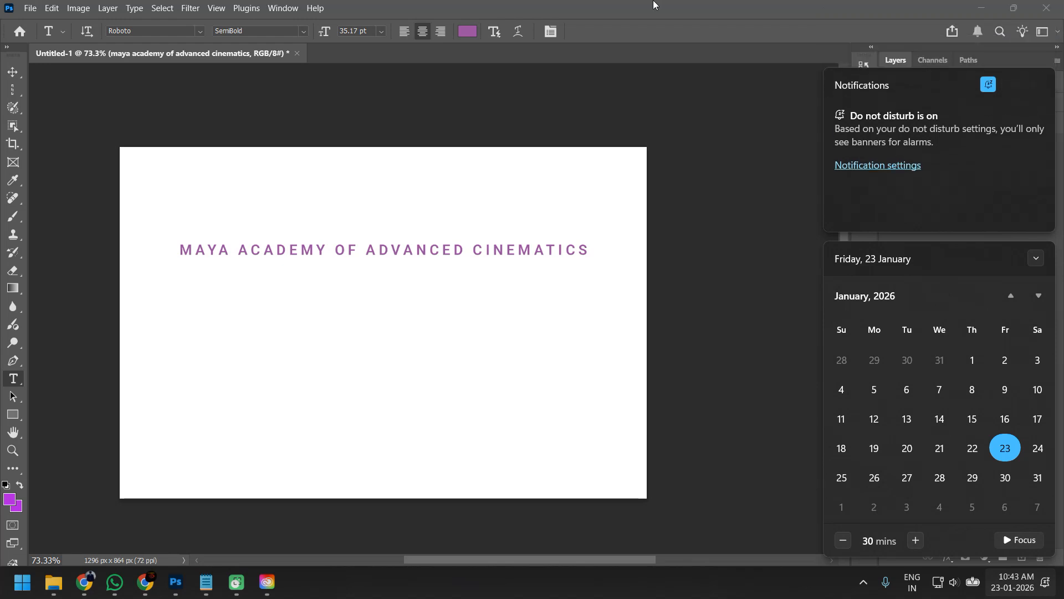
{"action": "left_click", "coordinate": [654, 5]}
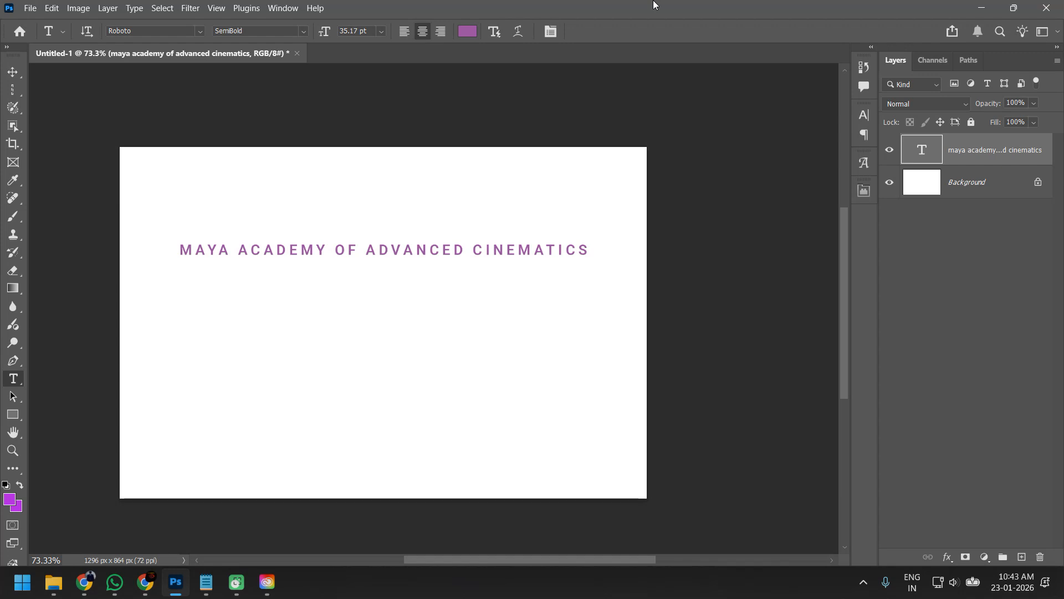
Step: Try the Arc warp style on the heading text, keeping the whole text in view beside the warp settings
{"action": "left_click", "coordinate": [517, 32]}
{"action": "left_click", "coordinate": [498, 138]}
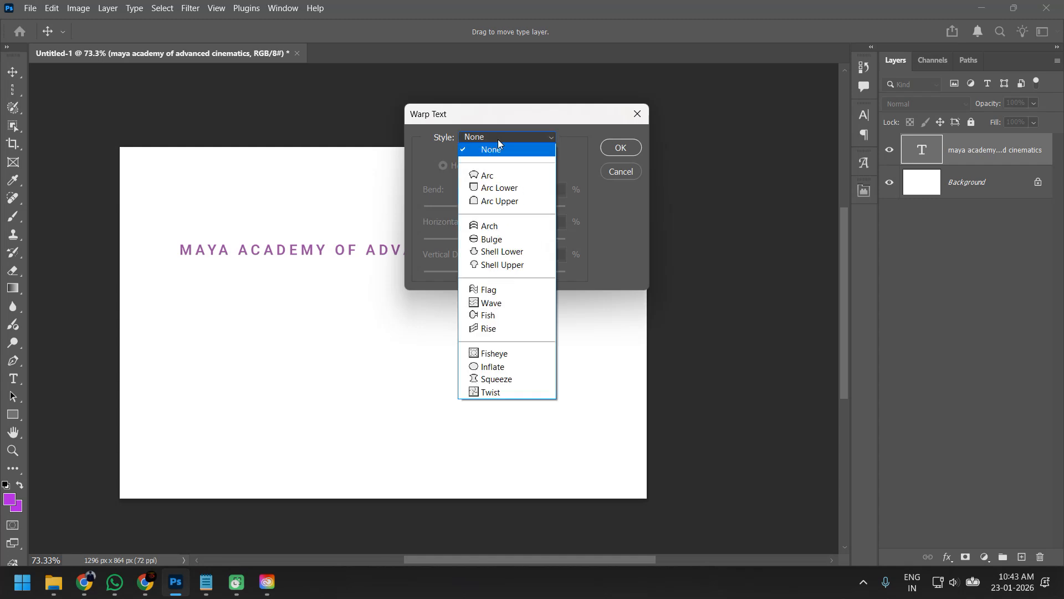
{"action": "left_click", "coordinate": [508, 175]}
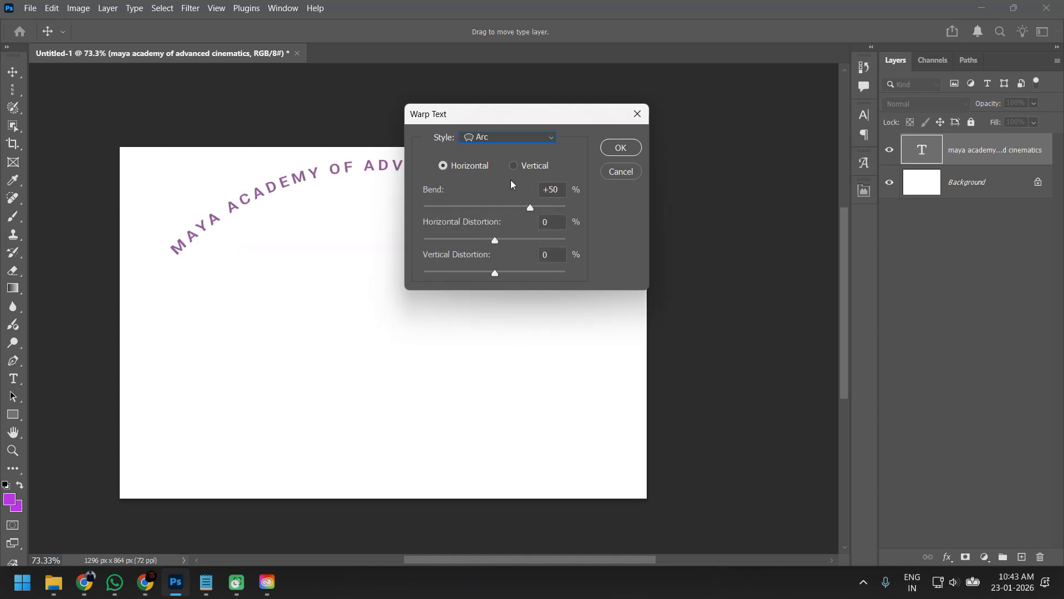
{"action": "left_click_drag", "start_coordinate": [510, 126], "coordinate": [778, 193]}
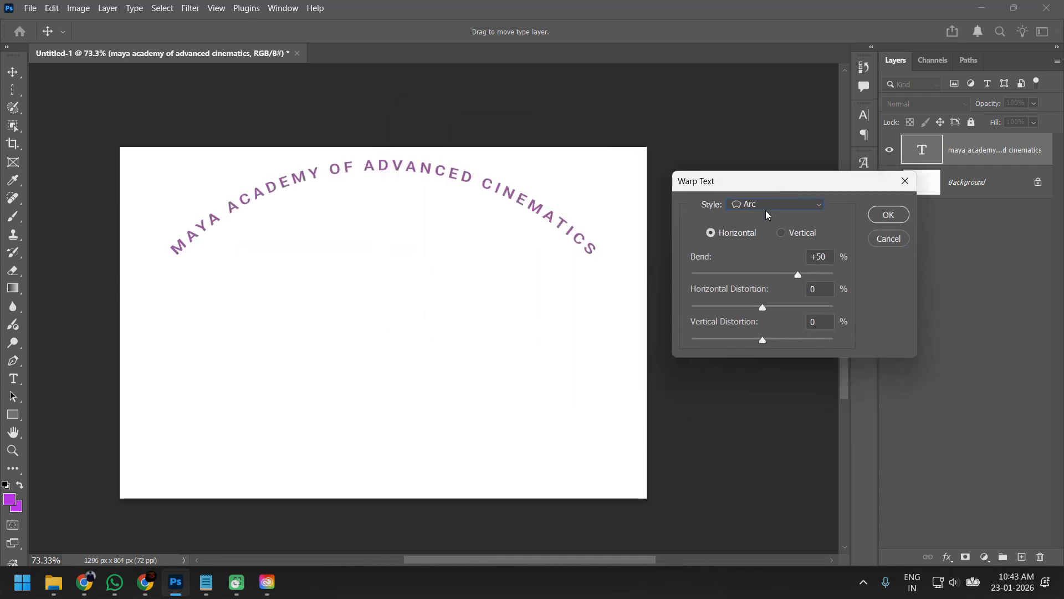
Step: Preview the Arc Lower, Arc Upper, Bulge, Fish and Inflate warp styles on the heading text
{"action": "left_click", "coordinate": [768, 209]}
{"action": "key", "text": "Down"}
{"action": "key", "text": "Return"}
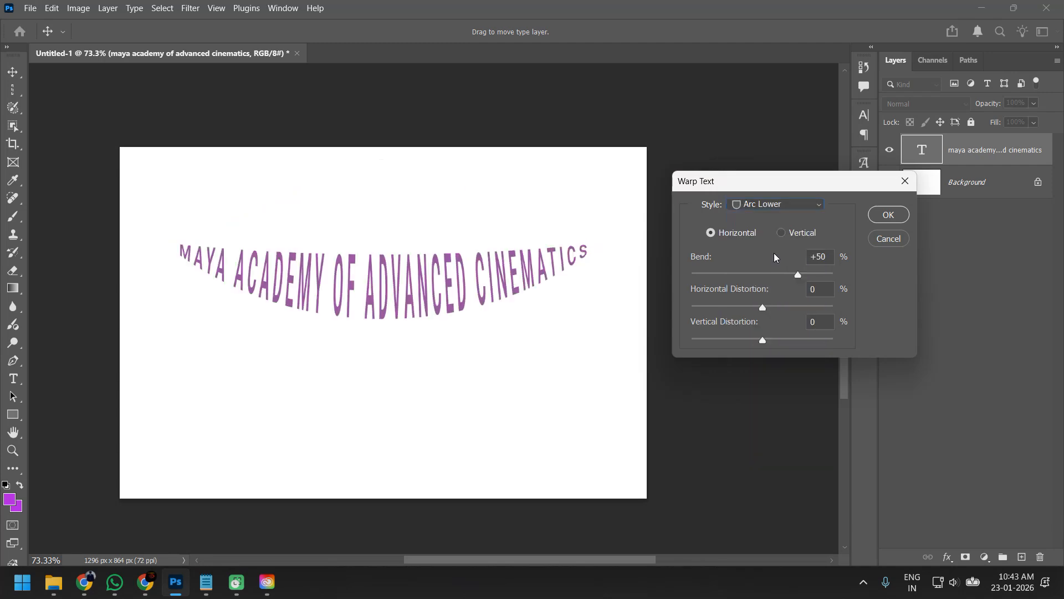
{"action": "left_click", "coordinate": [765, 208]}
{"action": "left_click", "coordinate": [768, 261]}
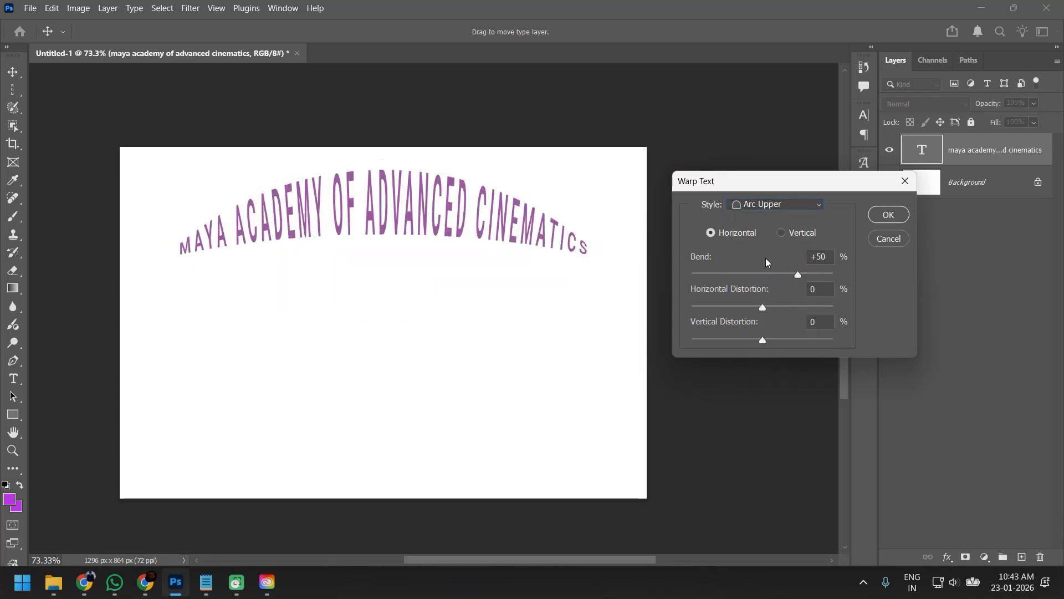
{"action": "left_click", "coordinate": [757, 209]}
{"action": "left_click", "coordinate": [767, 306]}
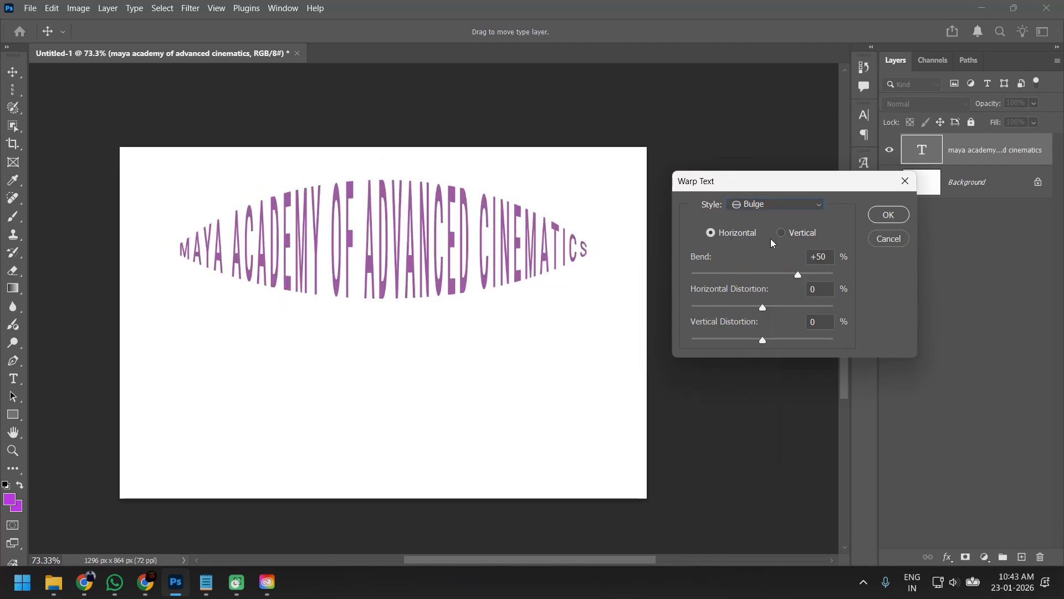
{"action": "left_click", "coordinate": [761, 205]}
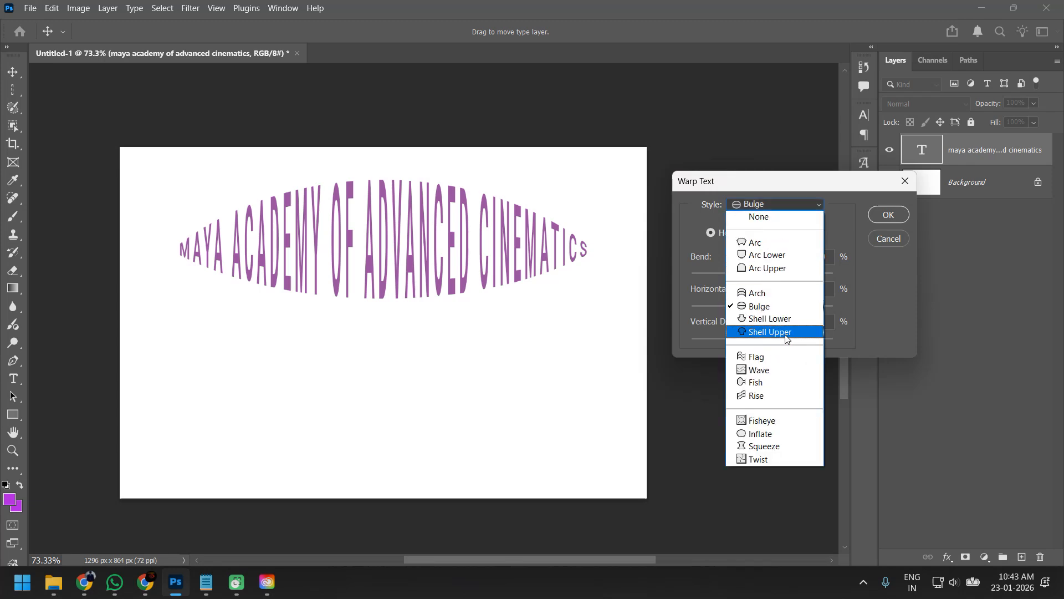
{"action": "left_click", "coordinate": [779, 383]}
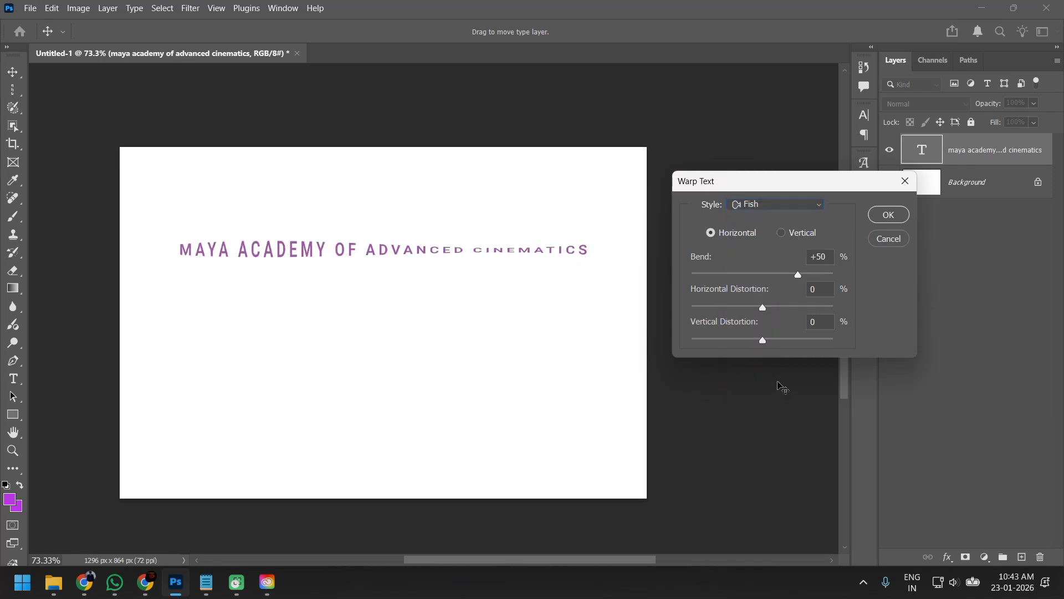
{"action": "left_click", "coordinate": [746, 210]}
{"action": "left_click", "coordinate": [770, 430]}
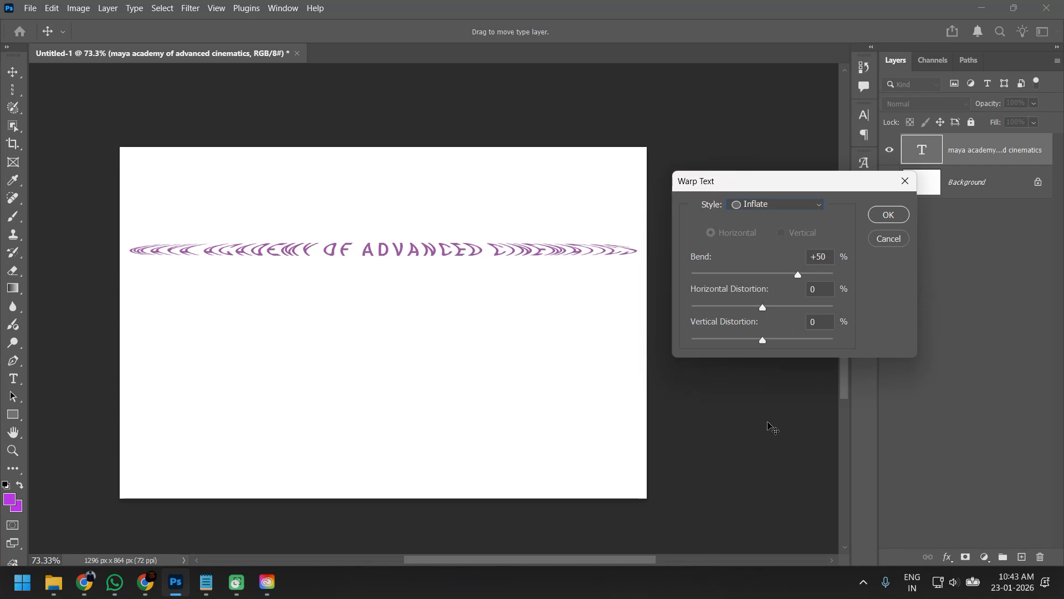
Step: Try the Inflate warp with bend -11%, horizontal distortion +6% and vertical distortion +7%, and discard the warp
{"action": "left_click_drag", "start_coordinate": [797, 274], "coordinate": [755, 274]}
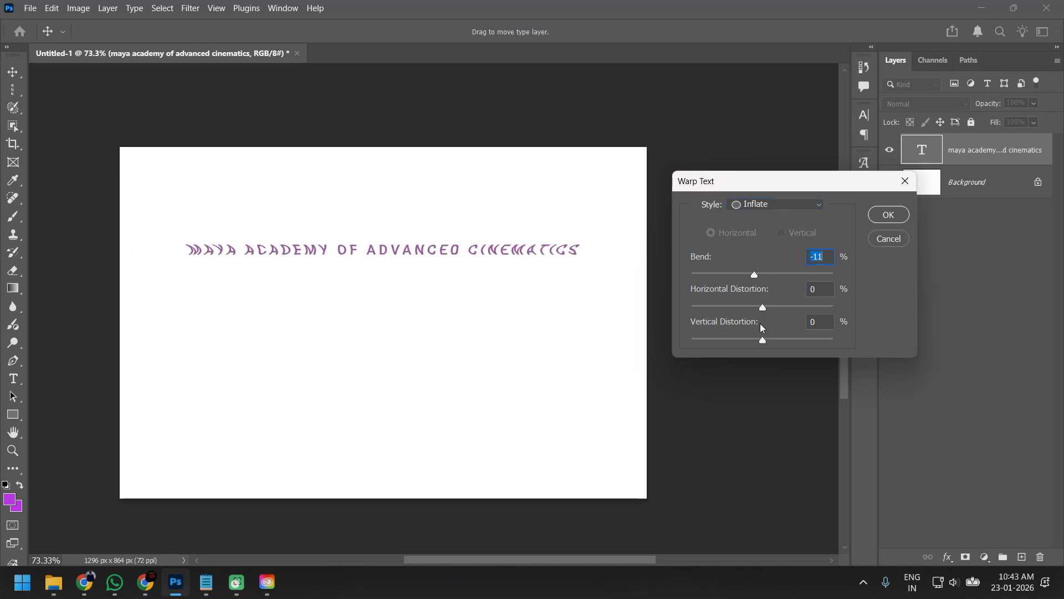
{"action": "mouse_move", "coordinate": [762, 311]}
{"action": "left_mouse_down"}
{"action": "mouse_move", "coordinate": [788, 306]}
{"action": "mouse_move", "coordinate": [767, 306]}
{"action": "left_mouse_up"}
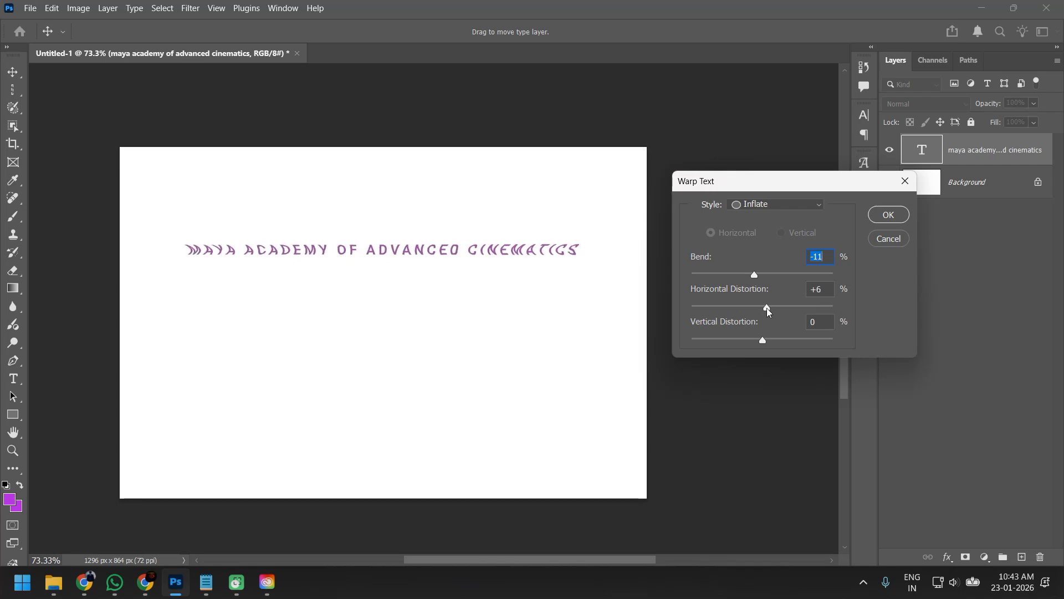
{"action": "mouse_move", "coordinate": [763, 343]}
{"action": "left_mouse_down"}
{"action": "mouse_move", "coordinate": [734, 339]}
{"action": "mouse_move", "coordinate": [769, 341]}
{"action": "left_mouse_up"}
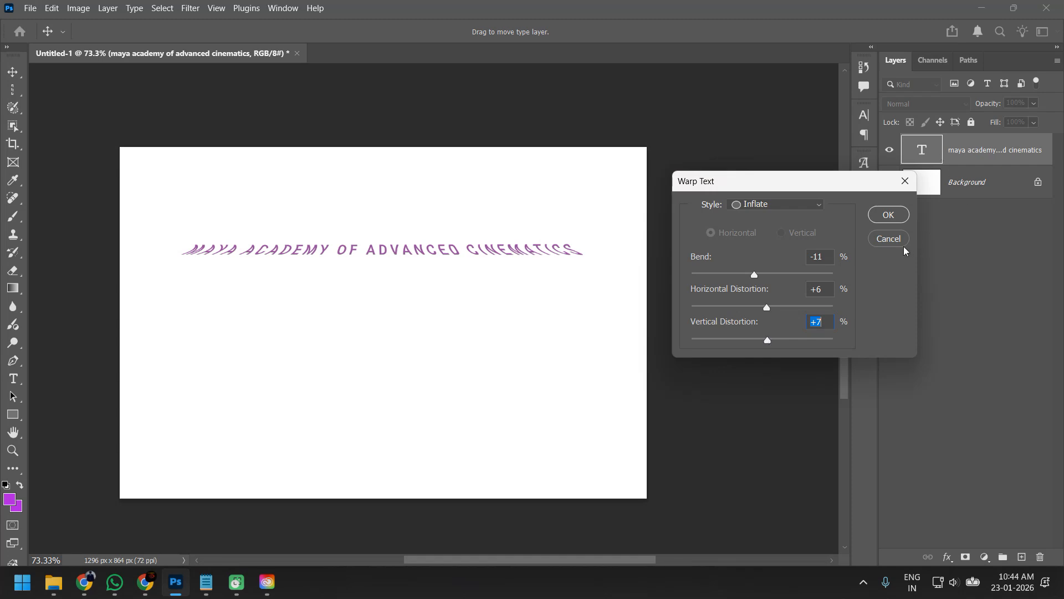
{"action": "left_click", "coordinate": [886, 236]}
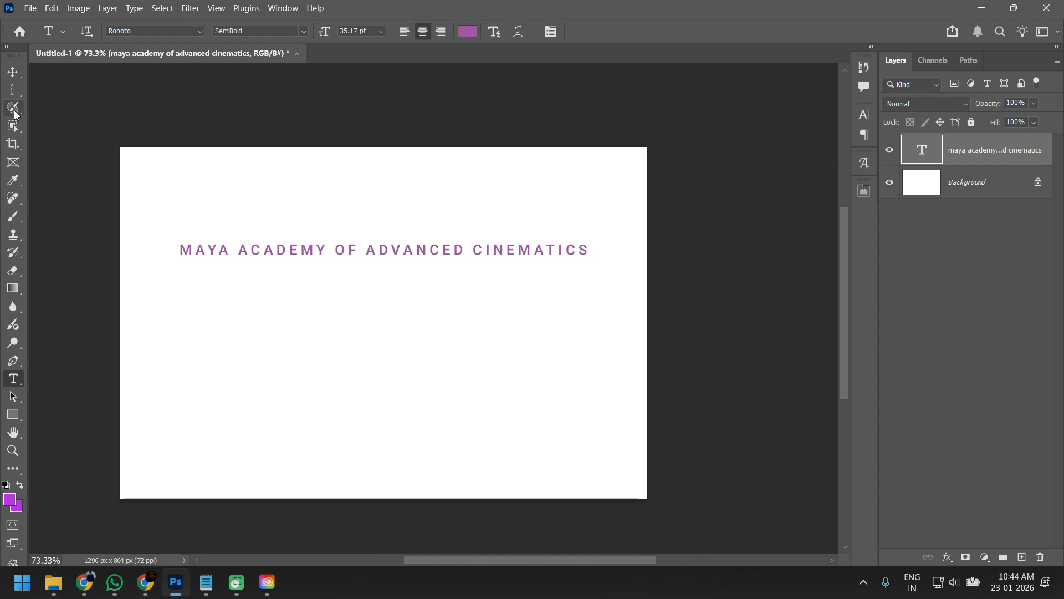
Step: Draw a circular path about 427 px in diameter below the heading text, using the Ellipse Tool in Path mode
{"action": "left_click", "coordinate": [12, 89]}
{"action": "left_click", "coordinate": [61, 102]}
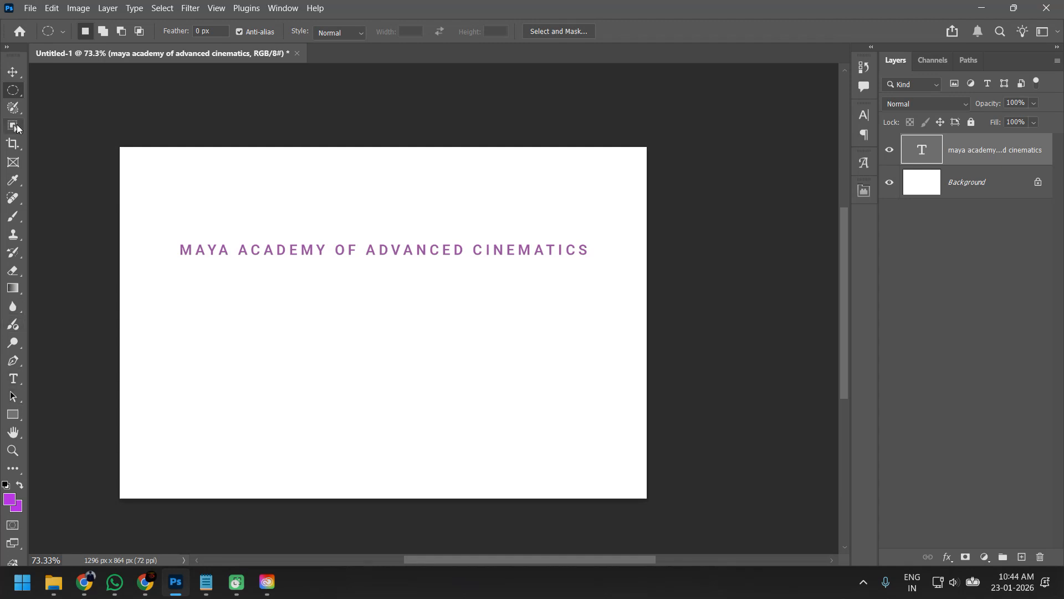
{"action": "left_click", "coordinate": [16, 413]}
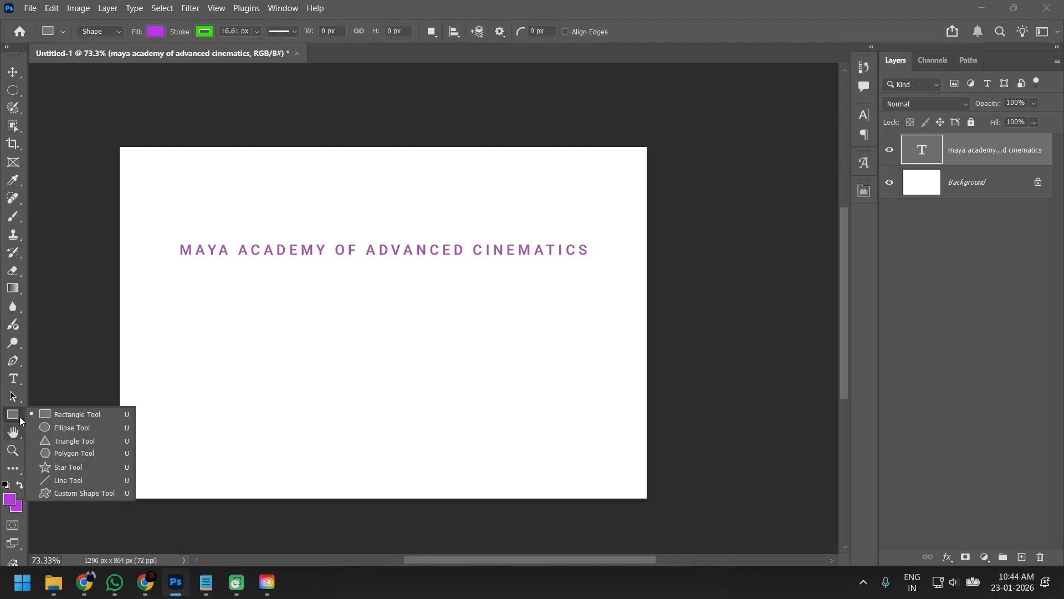
{"action": "left_click", "coordinate": [49, 427]}
{"action": "left_click", "coordinate": [104, 32]}
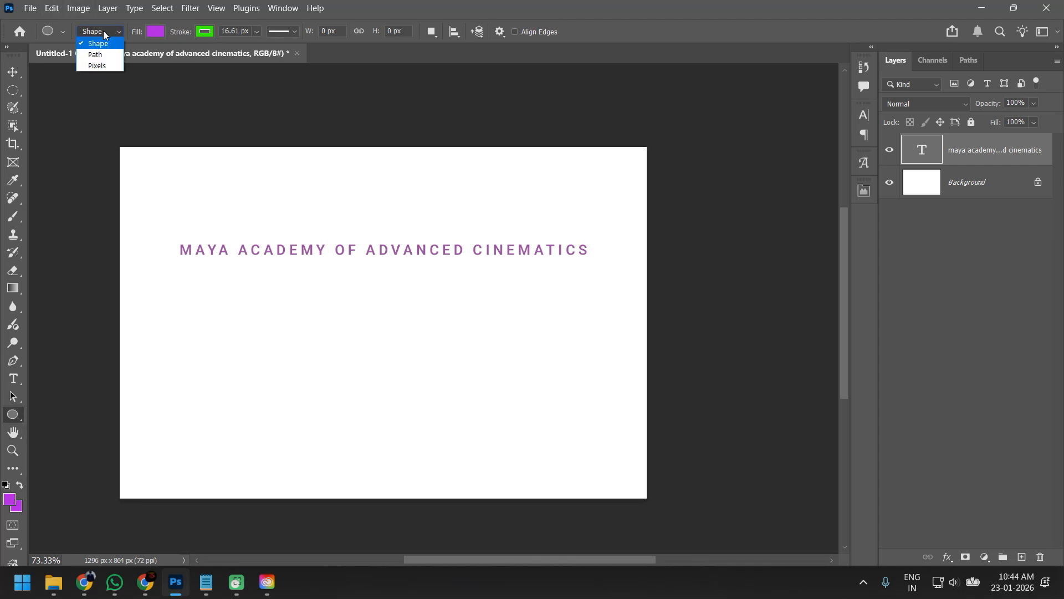
{"action": "left_click", "coordinate": [107, 55]}
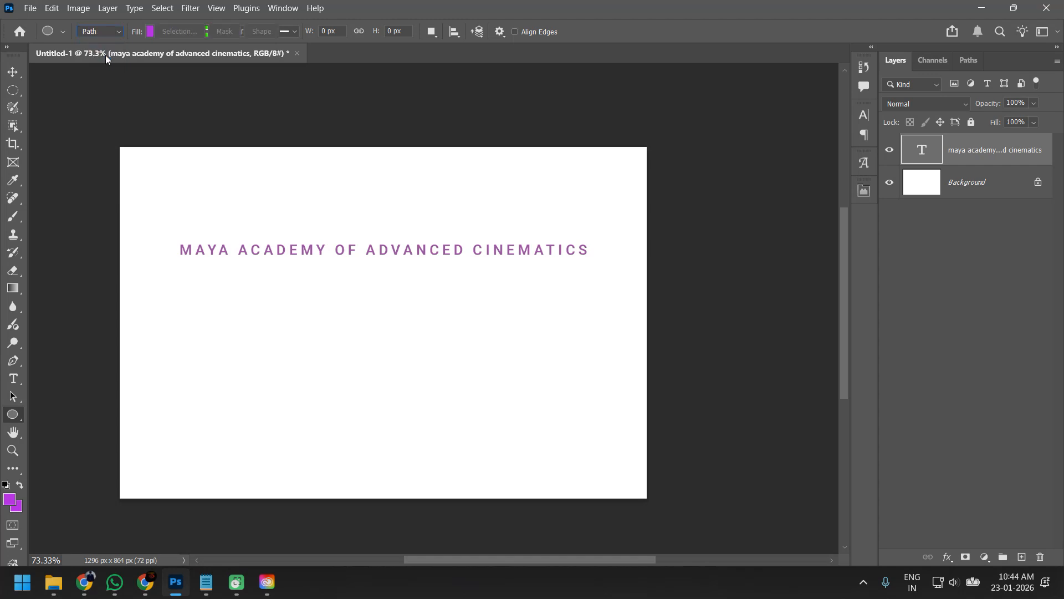
{"action": "left_click_drag", "start_coordinate": [336, 275], "coordinate": [351, 289]}
{"action": "left_click_drag", "start_coordinate": [386, 353], "coordinate": [482, 459]}
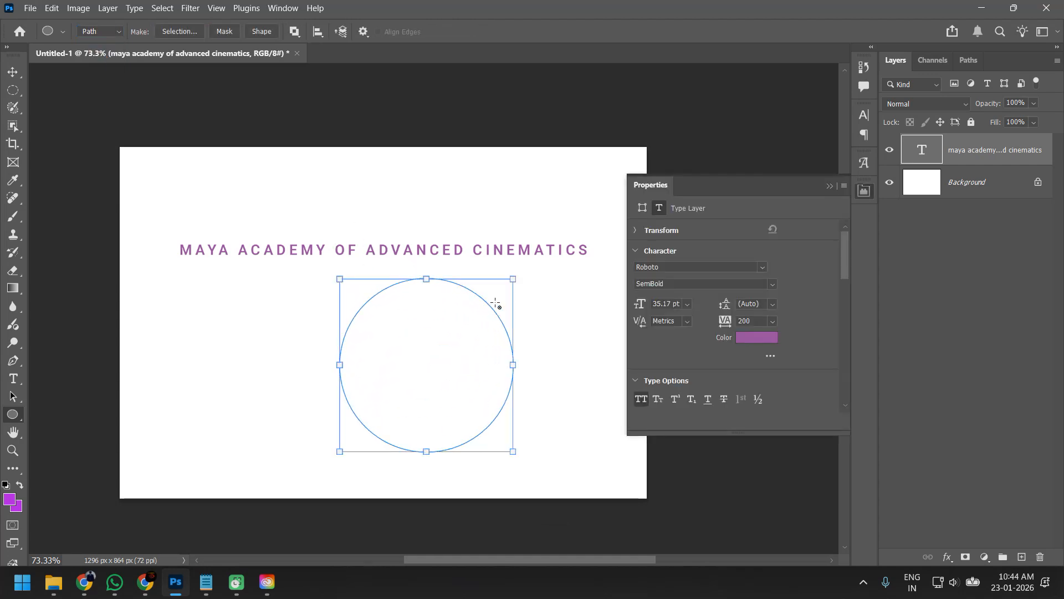
Step: Try to reposition the circular path with the Move Tool
{"action": "key", "text": "v"}
{"action": "left_click_drag", "start_coordinate": [441, 279], "coordinate": [442, 326]}
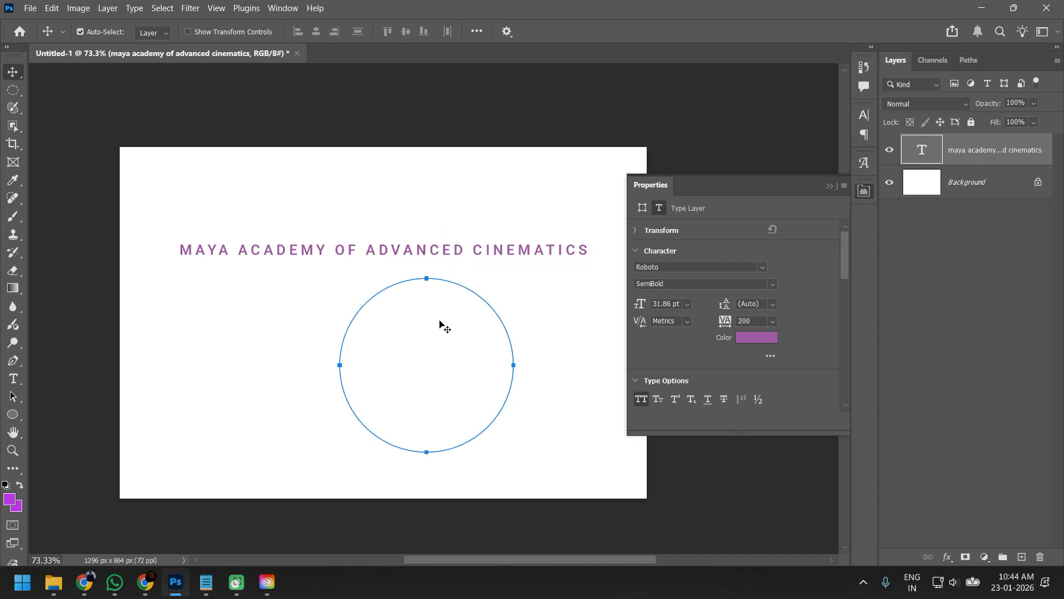
{"action": "left_click_drag", "start_coordinate": [455, 284], "coordinate": [401, 264]}
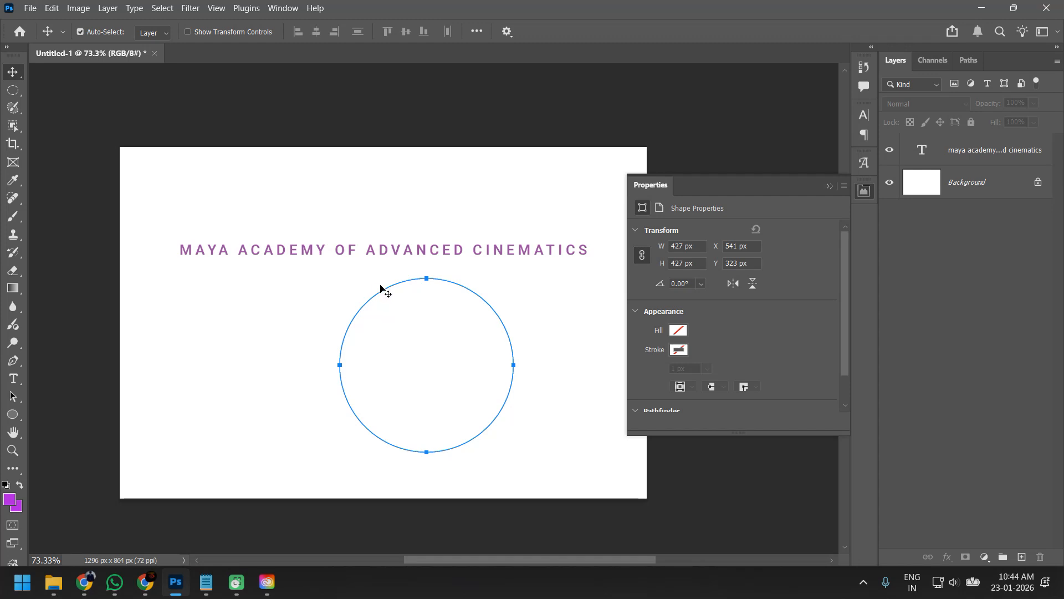
Step: Move the circular path up and to the left with the Path Selection Tool so it sits just beneath the heading text
{"action": "key", "text": "a"}
{"action": "left_click", "coordinate": [437, 286]}
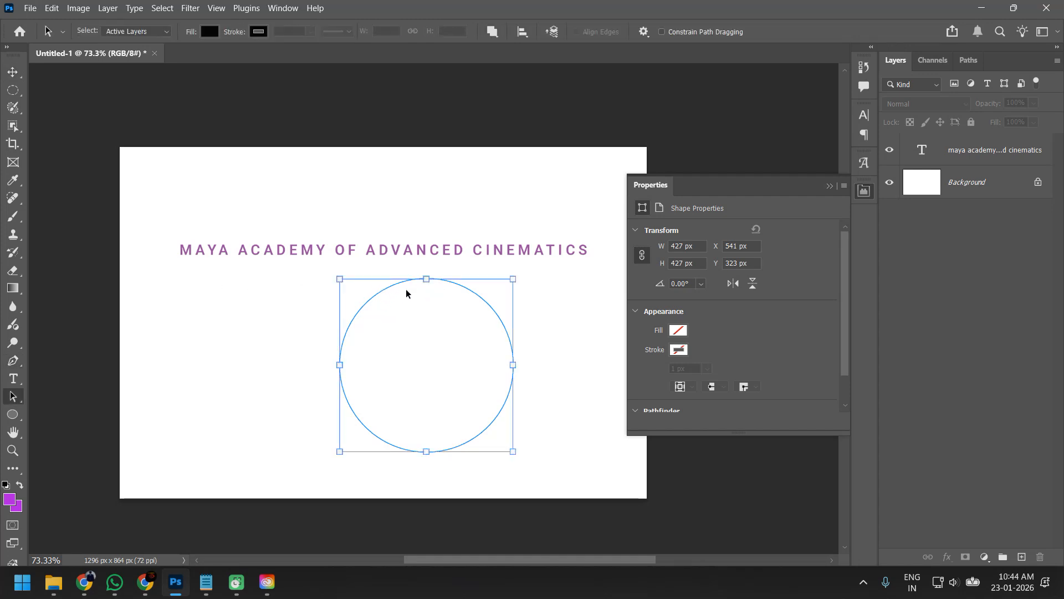
{"action": "right_click", "coordinate": [16, 396]}
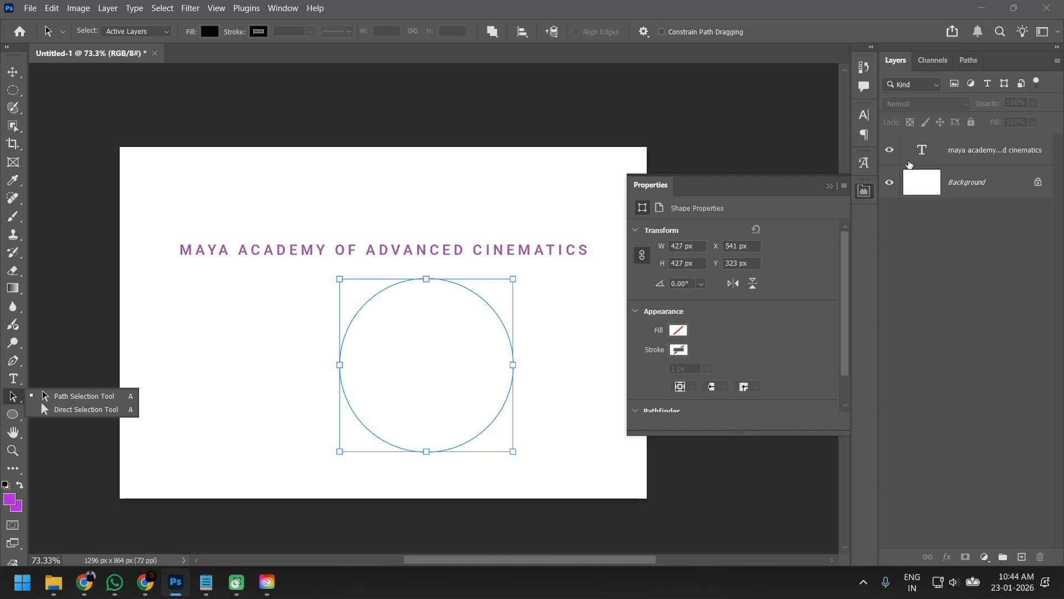
{"action": "left_click", "coordinate": [863, 194]}
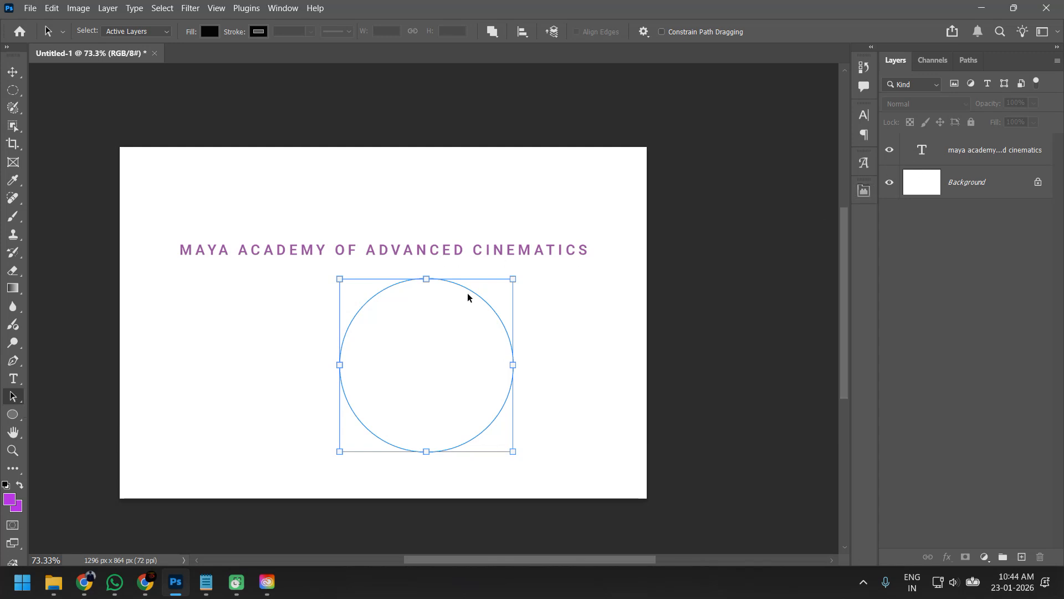
{"action": "left_click_drag", "start_coordinate": [467, 294], "coordinate": [439, 280]}
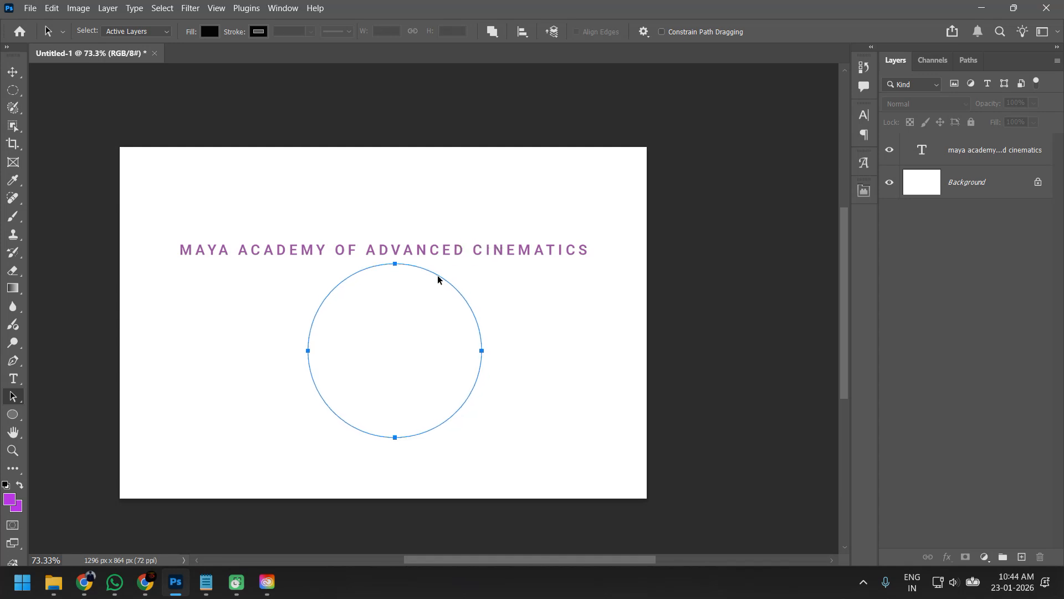
Step: Add type along the circular path reading "MAYA ACADEMY OF ADVANCED CINEMATICS", starting from the circle's left side
{"action": "key", "text": "t"}
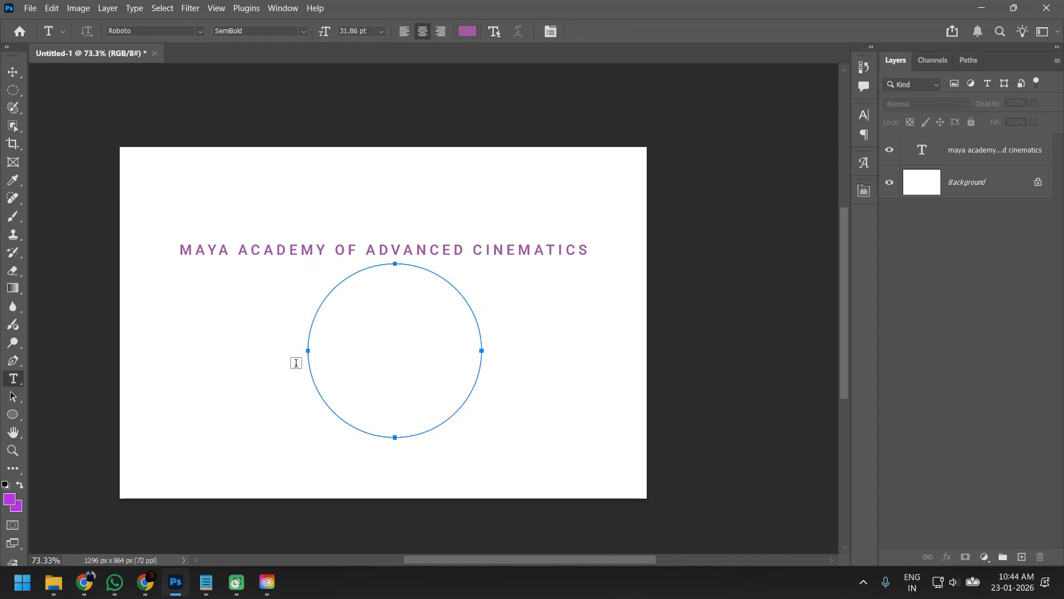
{"action": "left_click", "coordinate": [309, 342]}
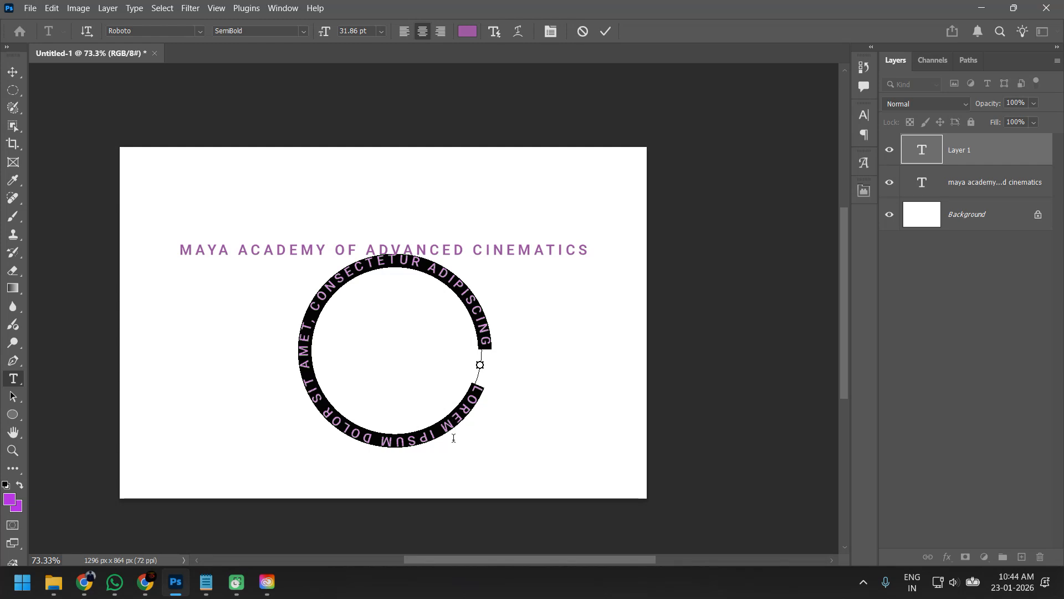
{"action": "type", "text": "MA"}
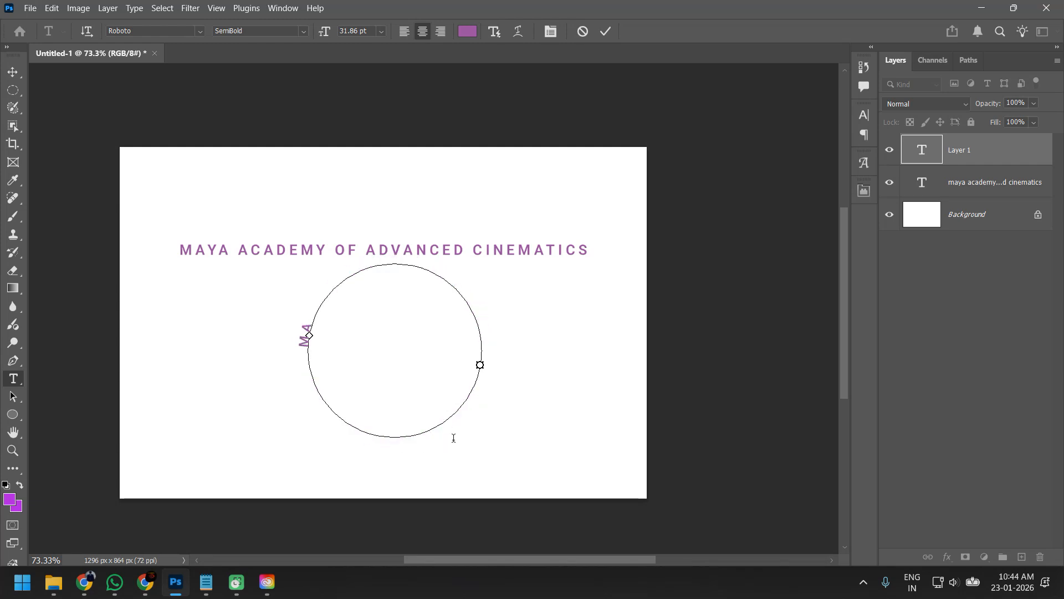
{"action": "type", "text": "YA ACADEMY OF ADVANCED"}
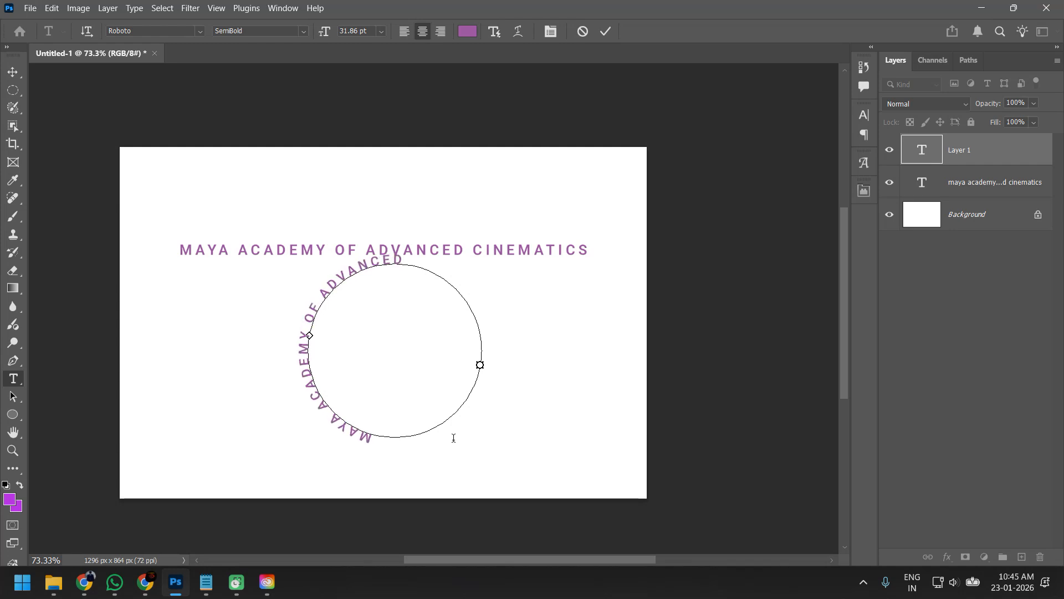
{"action": "type", "text": " CINEMATICS"}
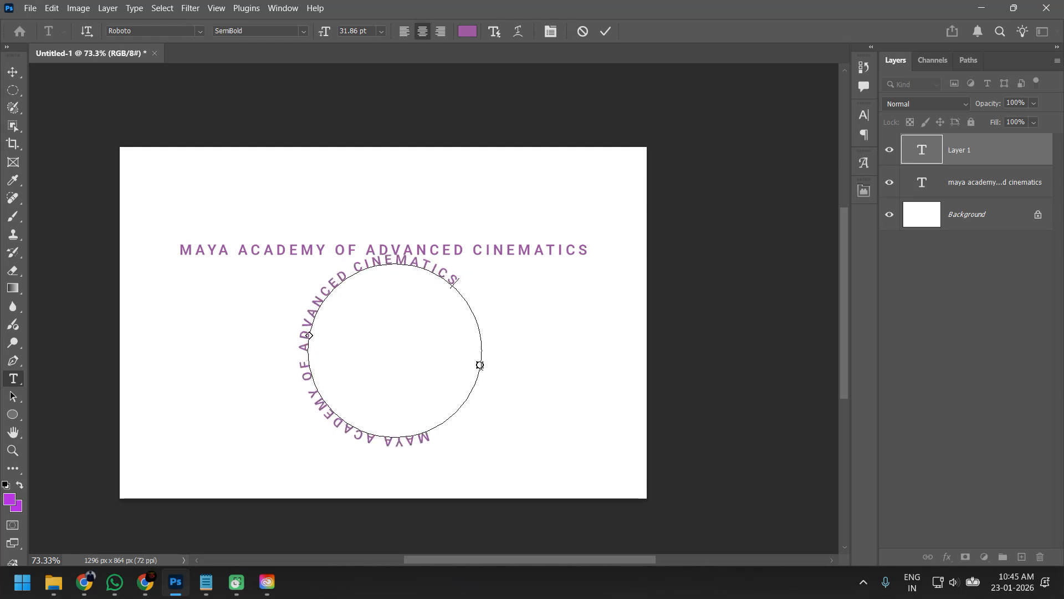
Step: Commit the circular type and delete the straight heading text layer
{"action": "left_click", "coordinate": [479, 392]}
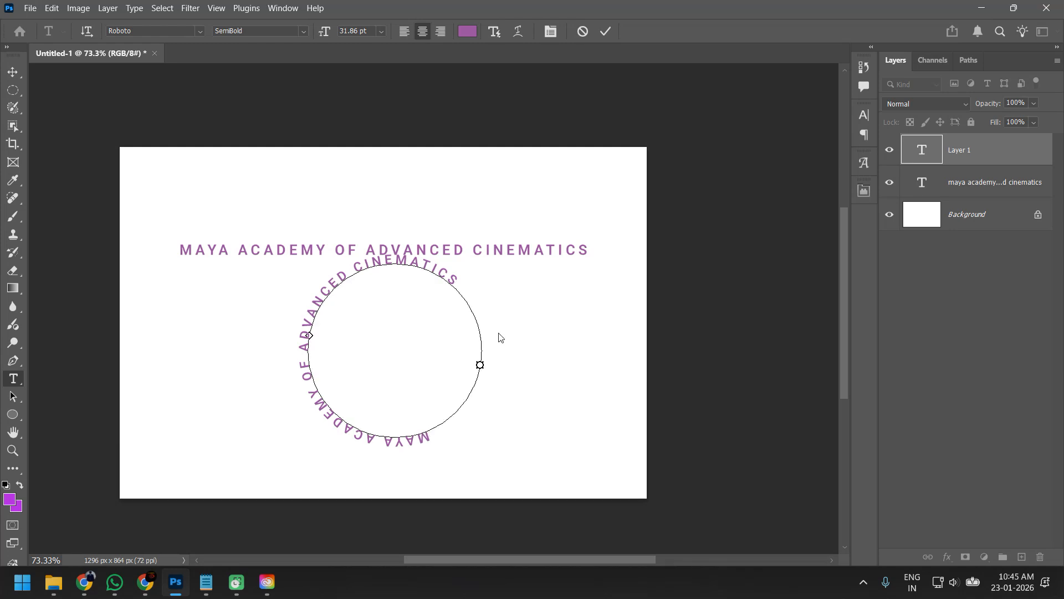
{"action": "left_click", "coordinate": [996, 369]}
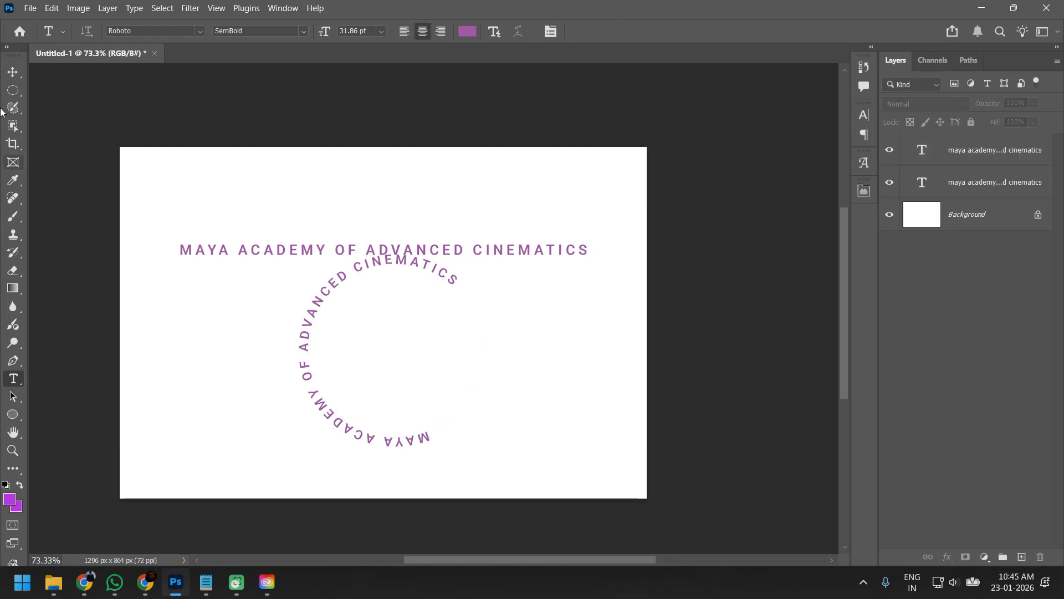
{"action": "left_click", "coordinate": [959, 182]}
{"action": "key", "text": "Delete"}
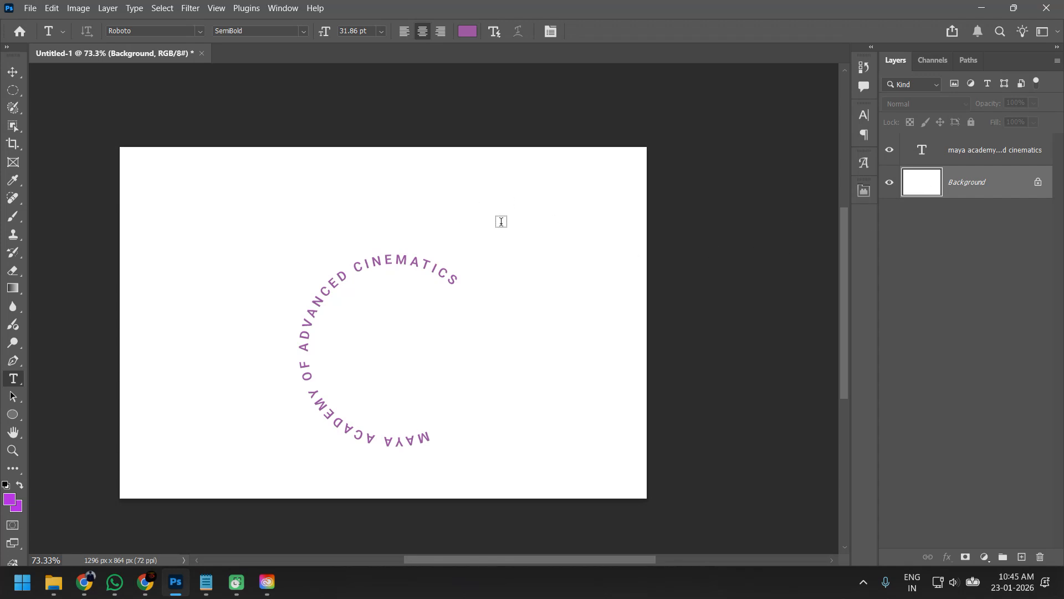
Step: Rotate the circular text clockwise with Free Transform so it arches upward, and move it to the horizontal centre of the canvas
{"action": "key", "text": "v"}
{"action": "left_click", "coordinate": [968, 162]}
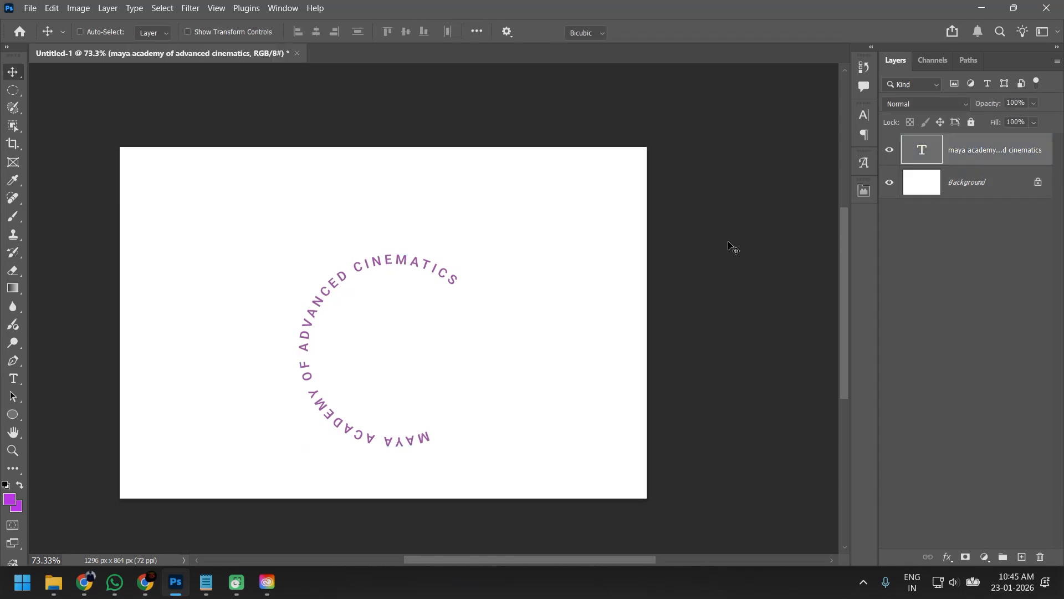
{"action": "key", "text": "ctrl+t"}
{"action": "left_click_drag", "start_coordinate": [494, 195], "coordinate": [390, 266]}
{"action": "key", "text": "Escape"}
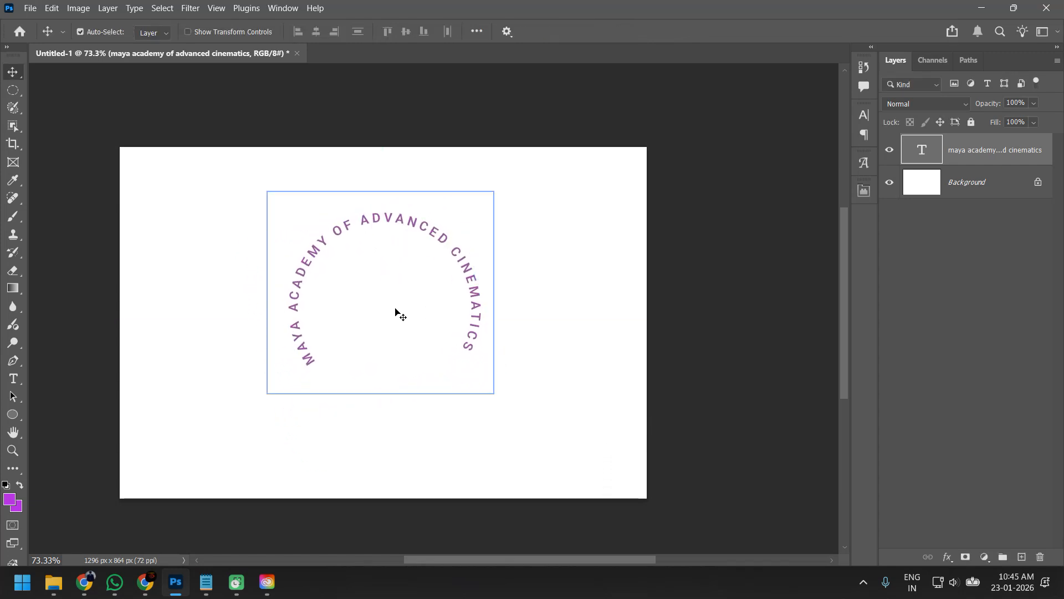
{"action": "key", "text": "ctrl+t"}
{"action": "mouse_move", "coordinate": [569, 189]}
{"action": "left_mouse_down"}
{"action": "mouse_move", "coordinate": [582, 212]}
{"action": "mouse_move", "coordinate": [580, 194]}
{"action": "left_mouse_up"}
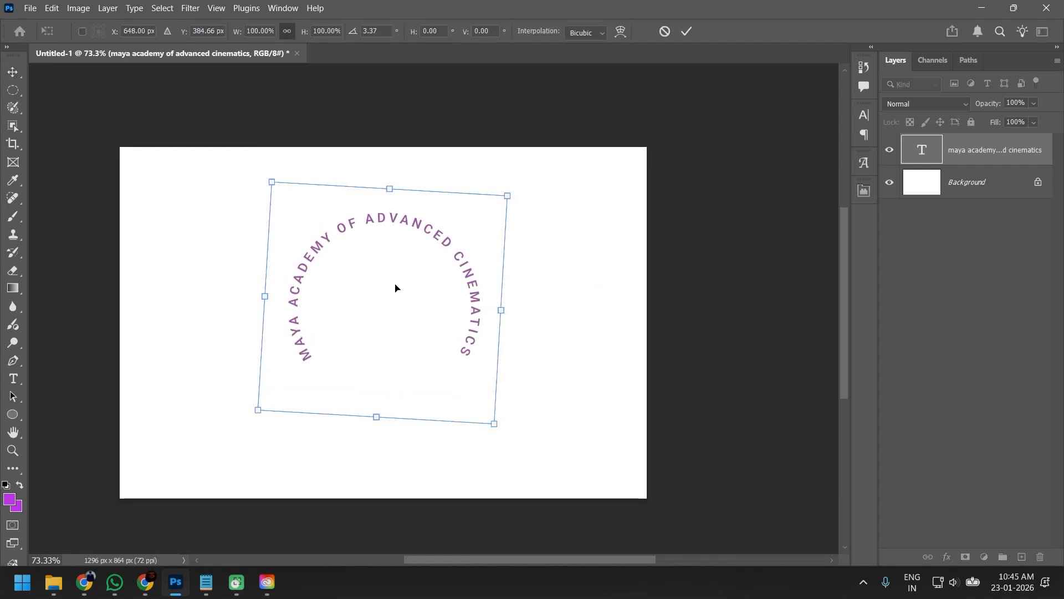
{"action": "key", "text": "Escape"}
Step: Slide the text along its circular path with the Path Selection Tool so it starts at the circle's upper left
{"action": "key", "text": "a"}
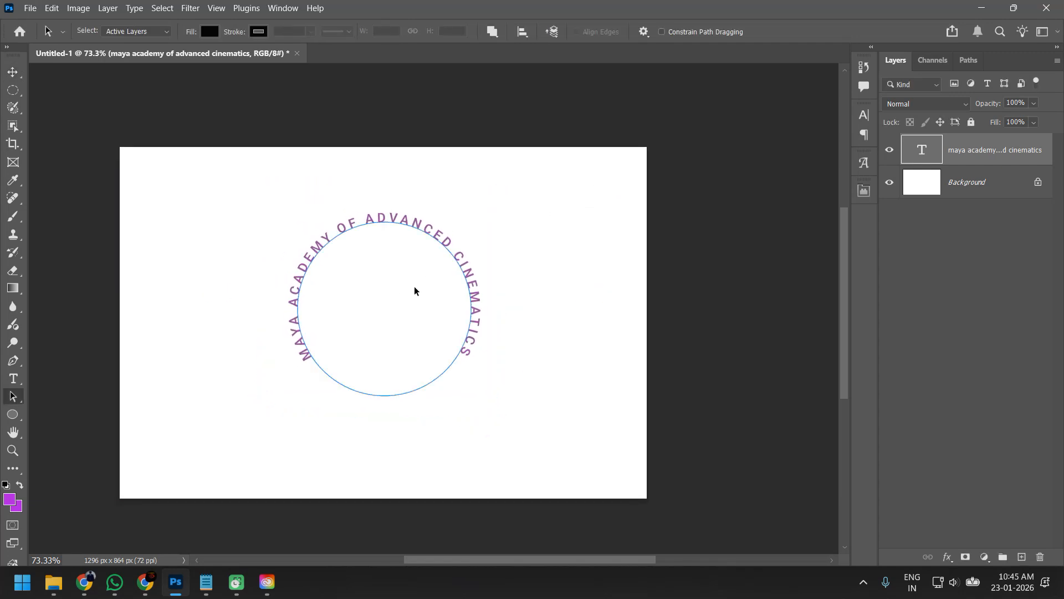
{"action": "left_click_drag", "start_coordinate": [467, 354], "coordinate": [459, 360]}
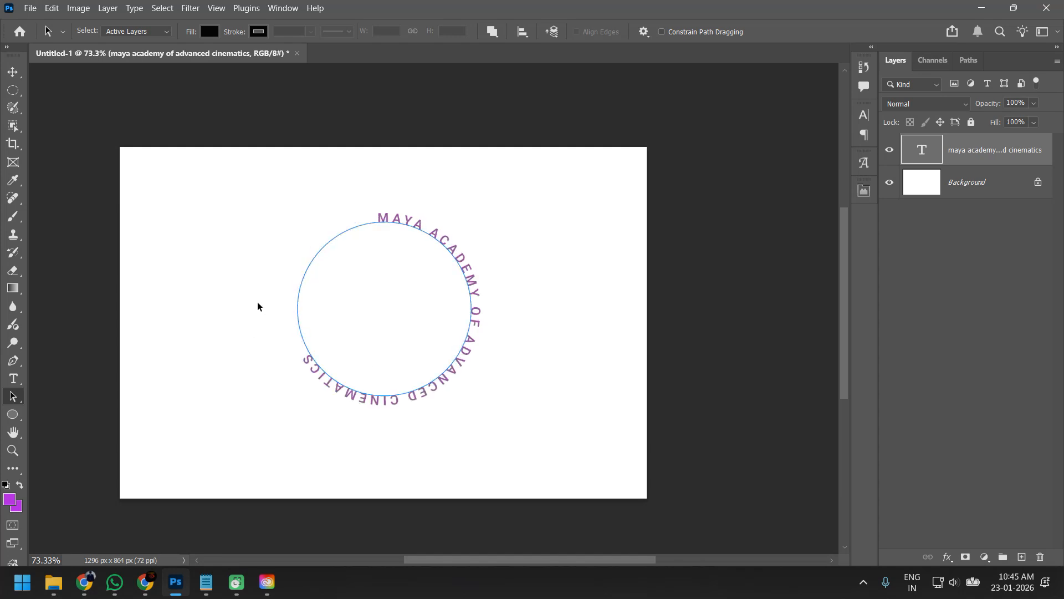
{"action": "left_click_drag", "start_coordinate": [301, 282], "coordinate": [305, 340]}
{"action": "left_click_drag", "start_coordinate": [299, 293], "coordinate": [197, 371]}
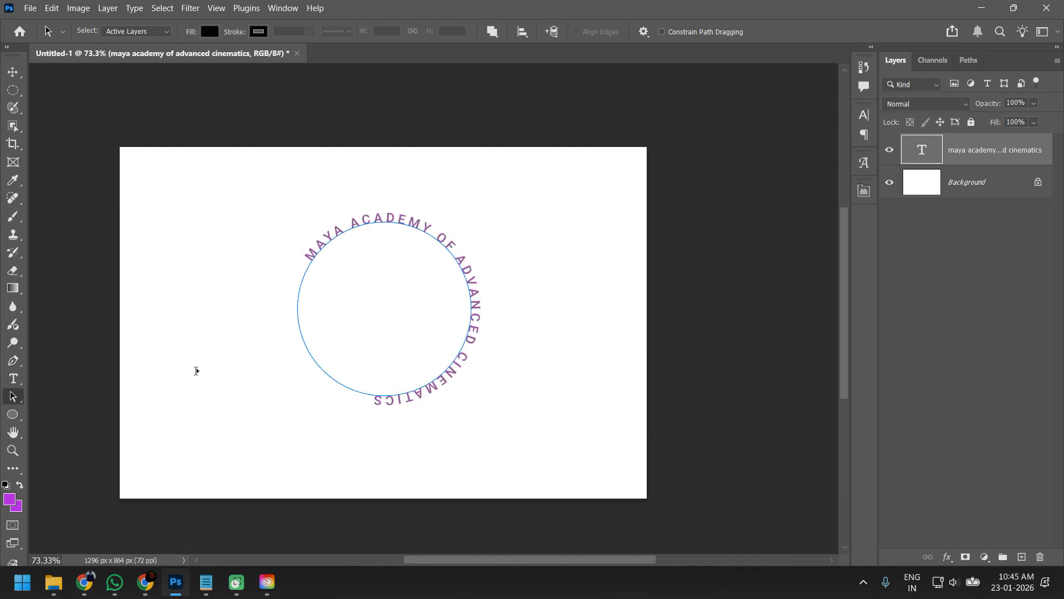
Step: Rotate the text's circular path counterclockwise by 45° and by 30°, and slightly back clockwise, so the text arches evenly over the circle
{"action": "key", "text": "ctrl+t"}
{"action": "left_click_drag", "start_coordinate": [259, 182], "coordinate": [209, 308]}
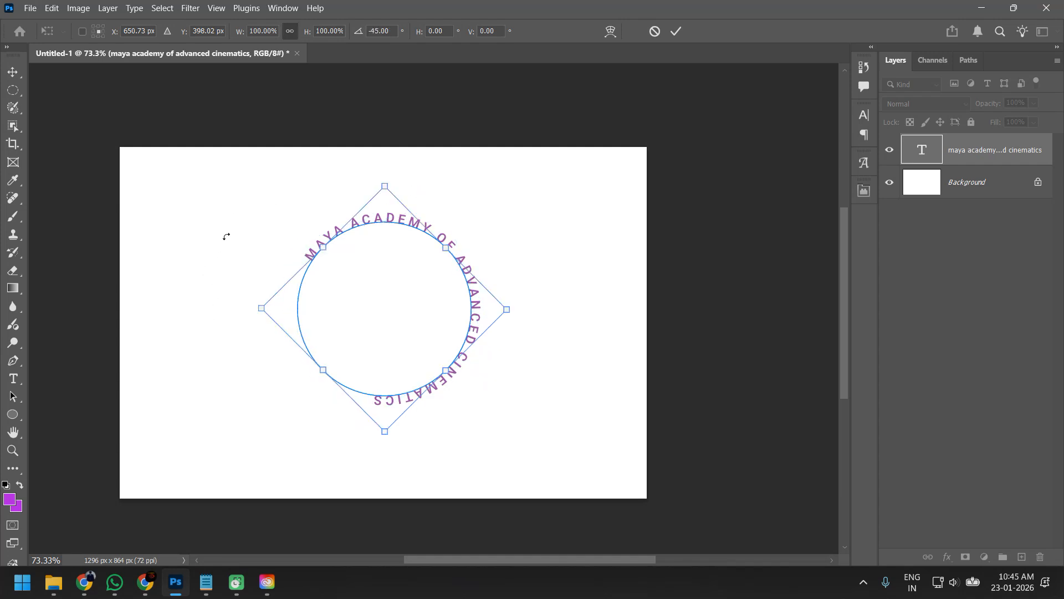
{"action": "key", "text": "Return"}
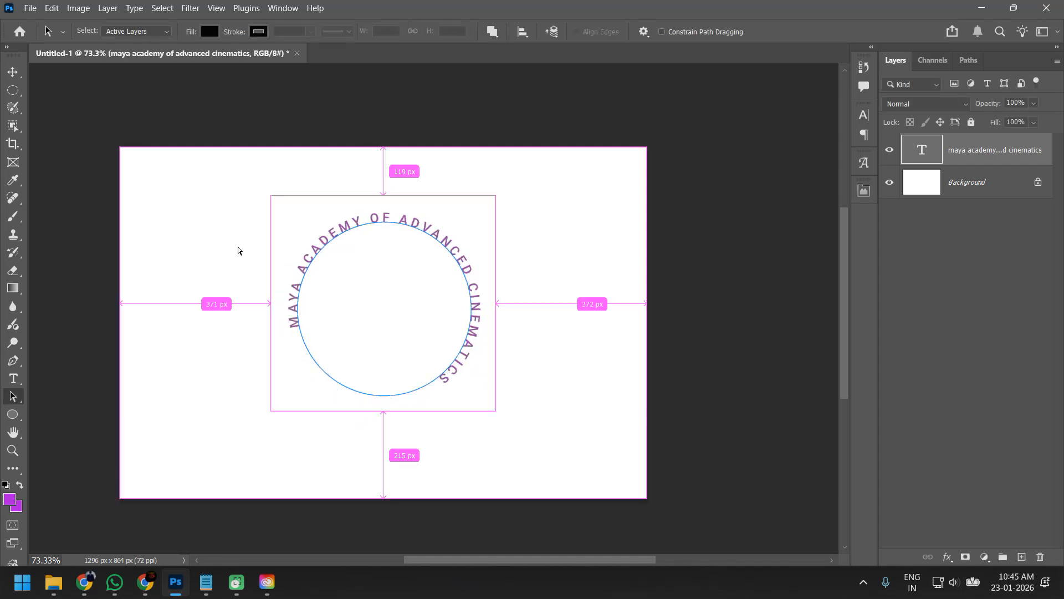
{"action": "key", "text": "ctrl+t"}
{"action": "left_click_drag", "start_coordinate": [228, 238], "coordinate": [225, 298]}
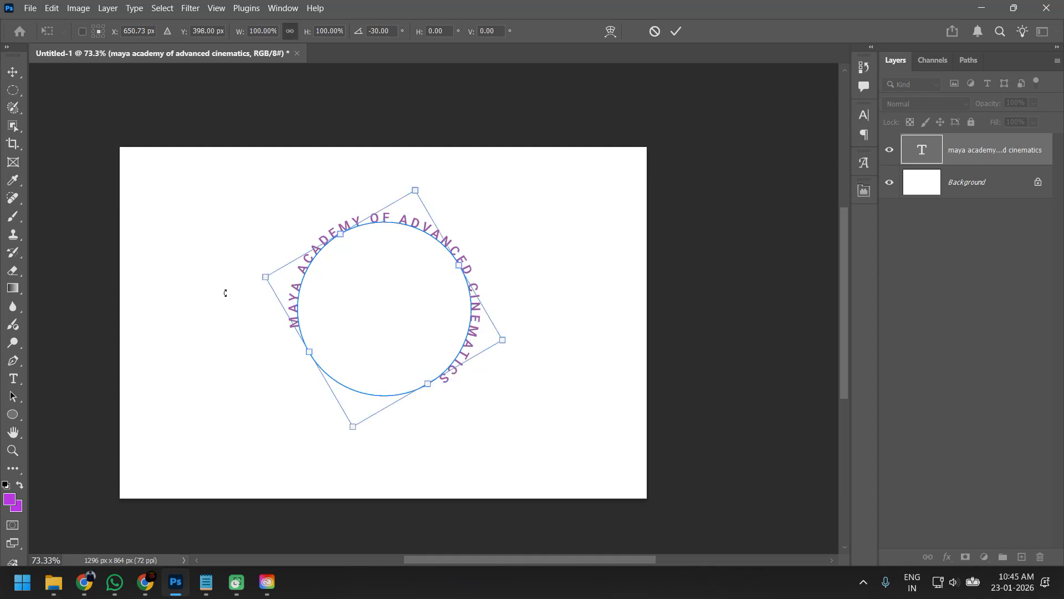
{"action": "key", "text": "Return"}
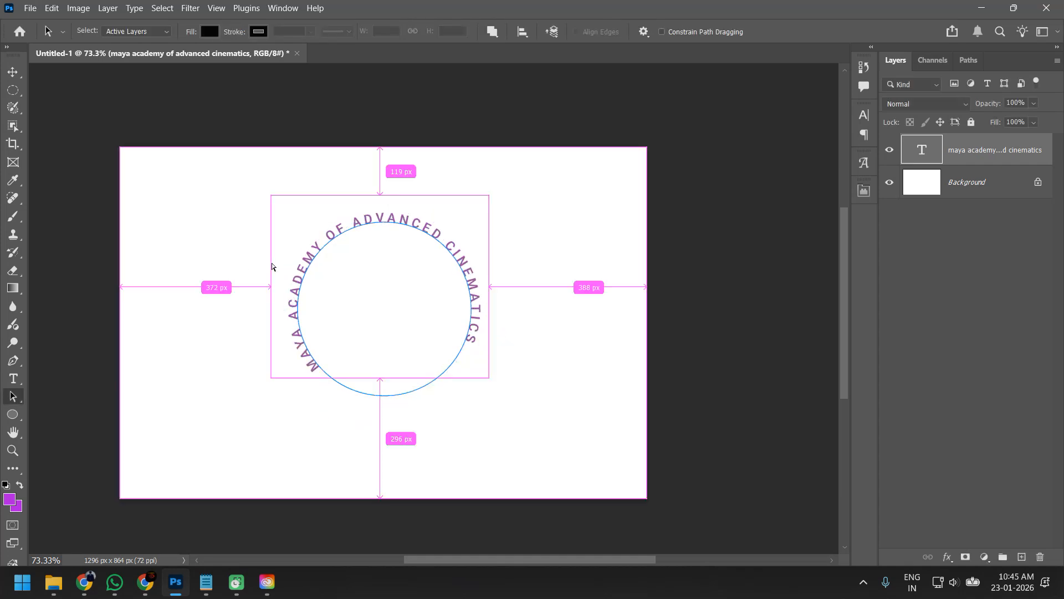
{"action": "key", "text": "ctrl+t"}
{"action": "left_click_drag", "start_coordinate": [552, 237], "coordinate": [561, 272]}
{"action": "key", "text": "Return"}
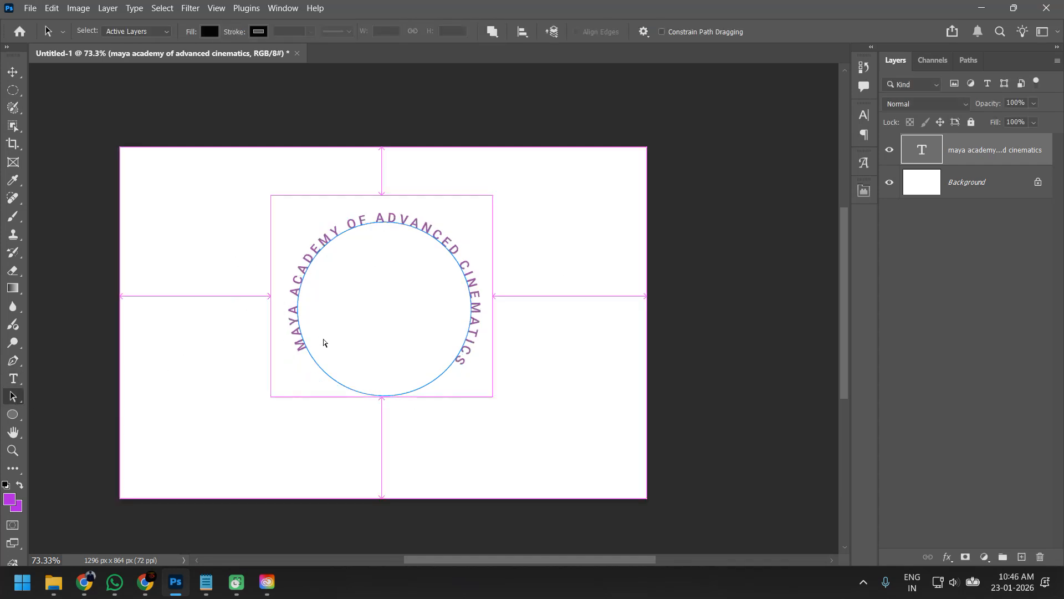
Step: Try sliding the text along the circle and pulling the circle's left anchor point inward, undo both changes, and deselect the layer
{"action": "left_click", "coordinate": [297, 305]}
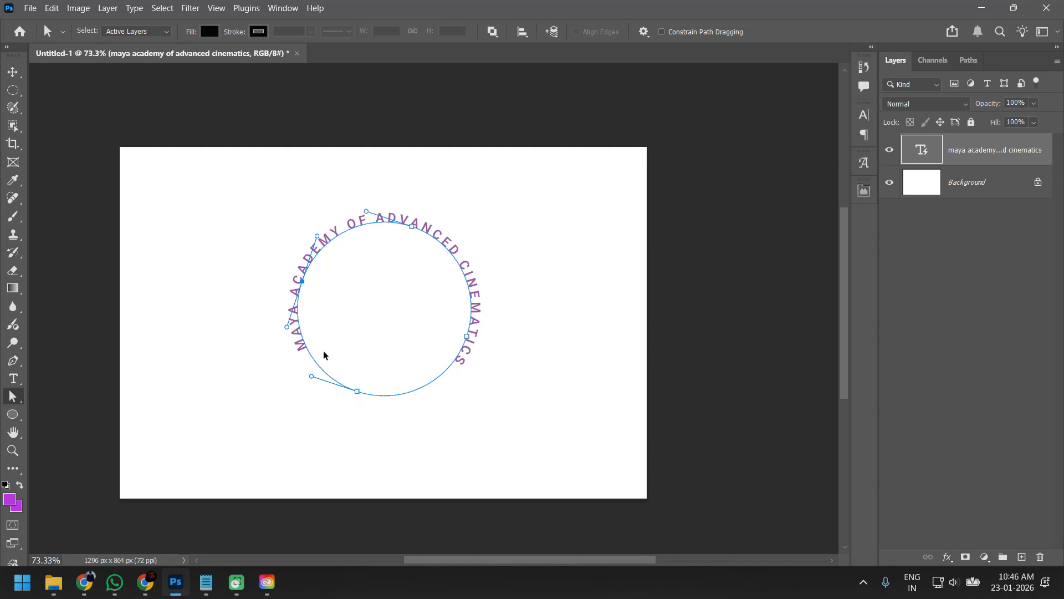
{"action": "left_click", "coordinate": [306, 283]}
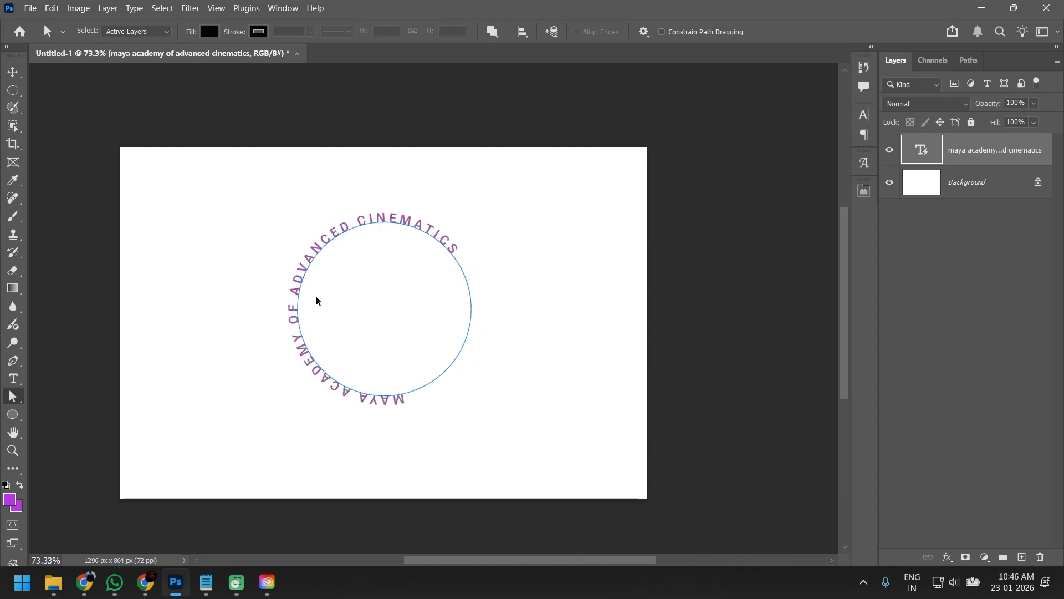
{"action": "key", "text": "ctrl+z"}
{"action": "left_click_drag", "start_coordinate": [303, 284], "coordinate": [346, 309]}
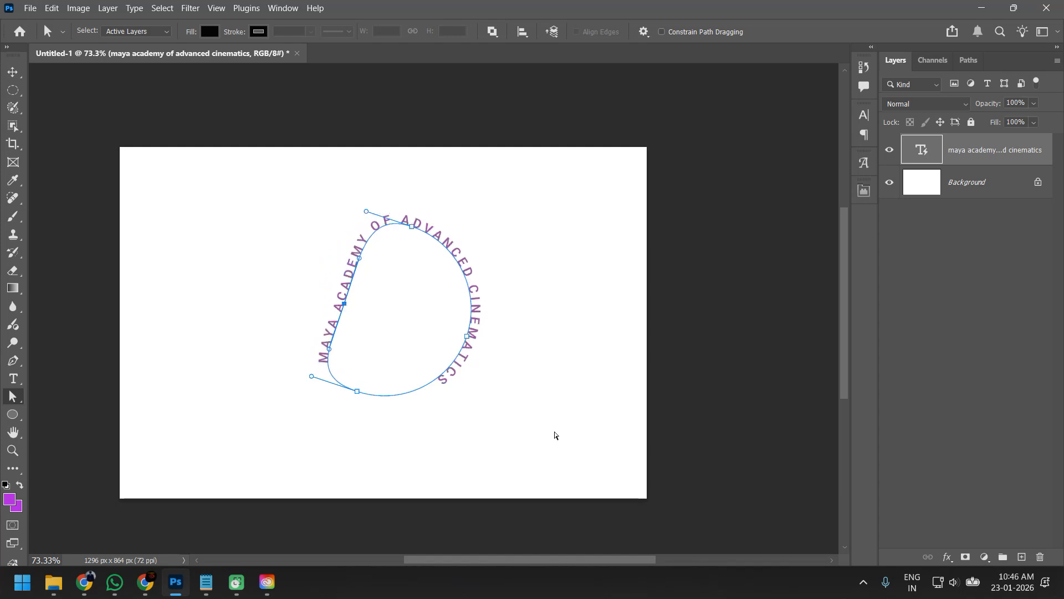
{"action": "key", "text": "ctrl+z"}
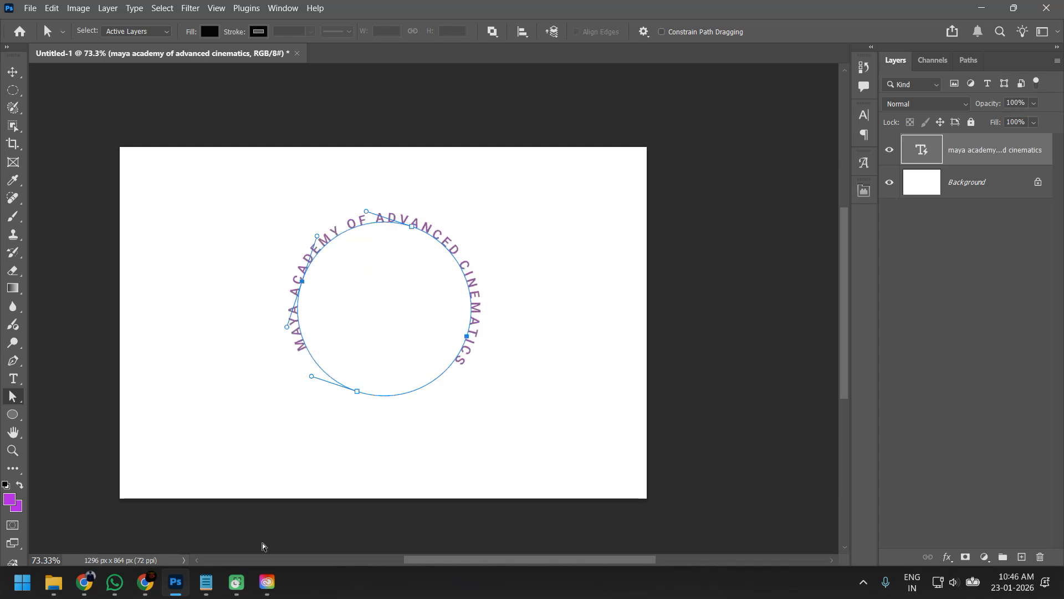
{"action": "left_click", "coordinate": [963, 300]}
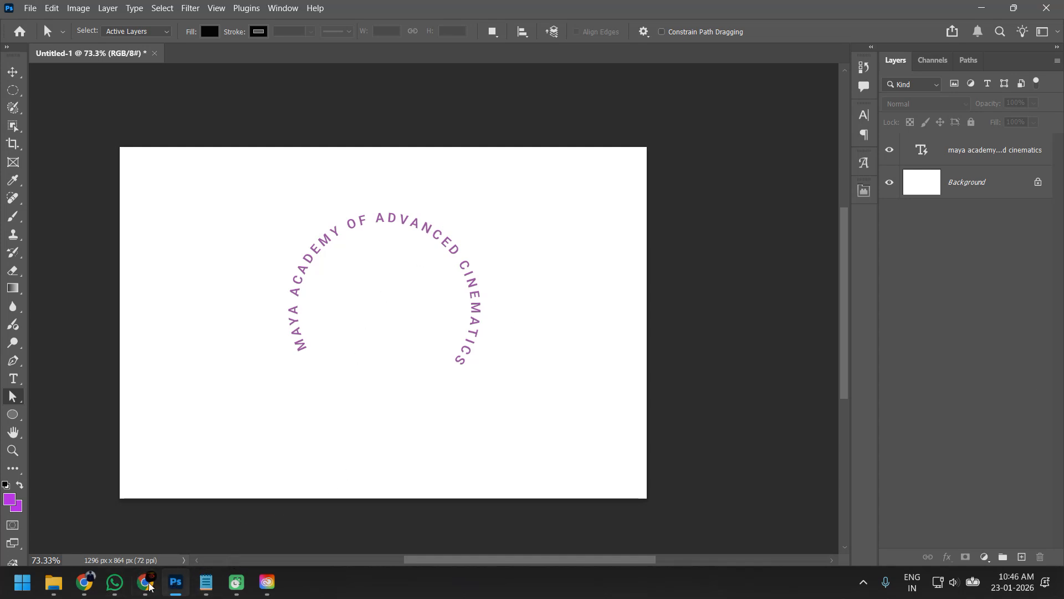
Step: Switch to Chrome to view the circular university logo used as reference, and return to Photoshop
{"action": "mouse_move", "coordinate": [145, 581]}
{"action": "left_click", "coordinate": [83, 581]}
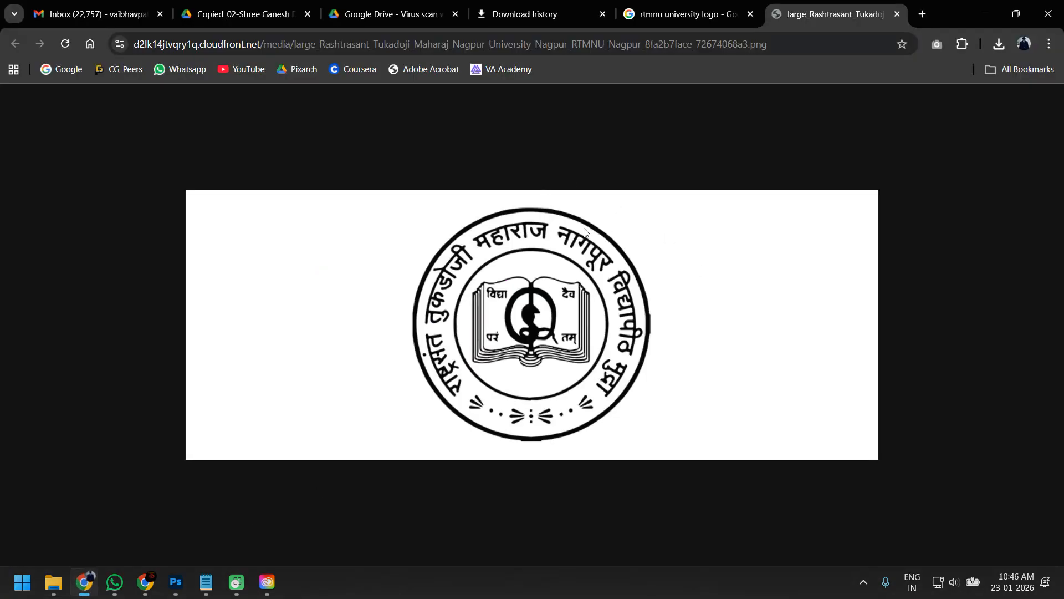
{"action": "key", "text": "alt+Tab"}
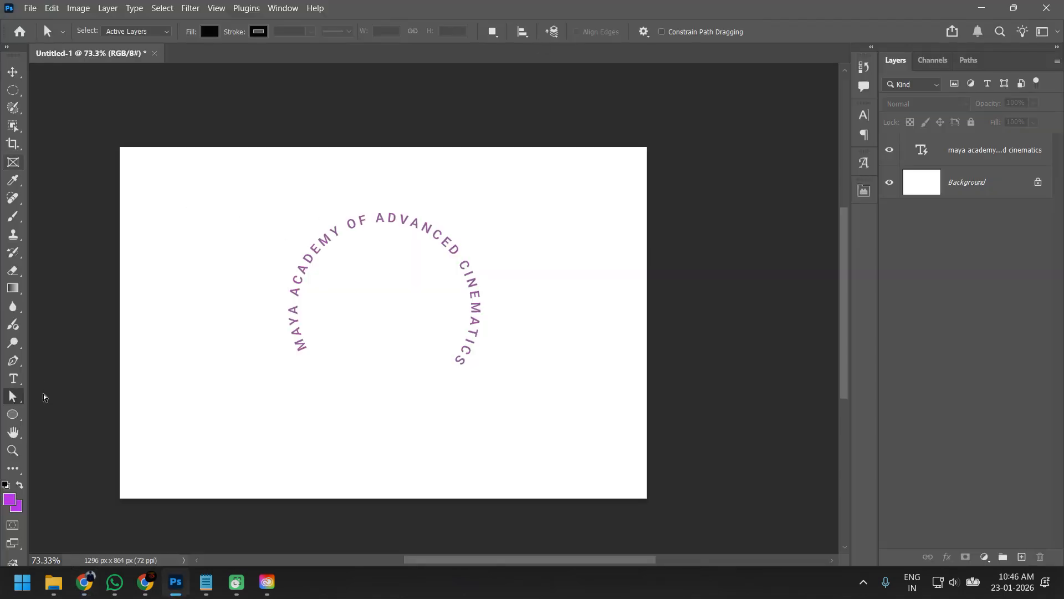
Step: Set the Ellipse Tool to Shape mode with no fill
{"action": "left_click", "coordinate": [13, 415]}
{"action": "left_click", "coordinate": [92, 32]}
{"action": "left_click", "coordinate": [93, 32]}
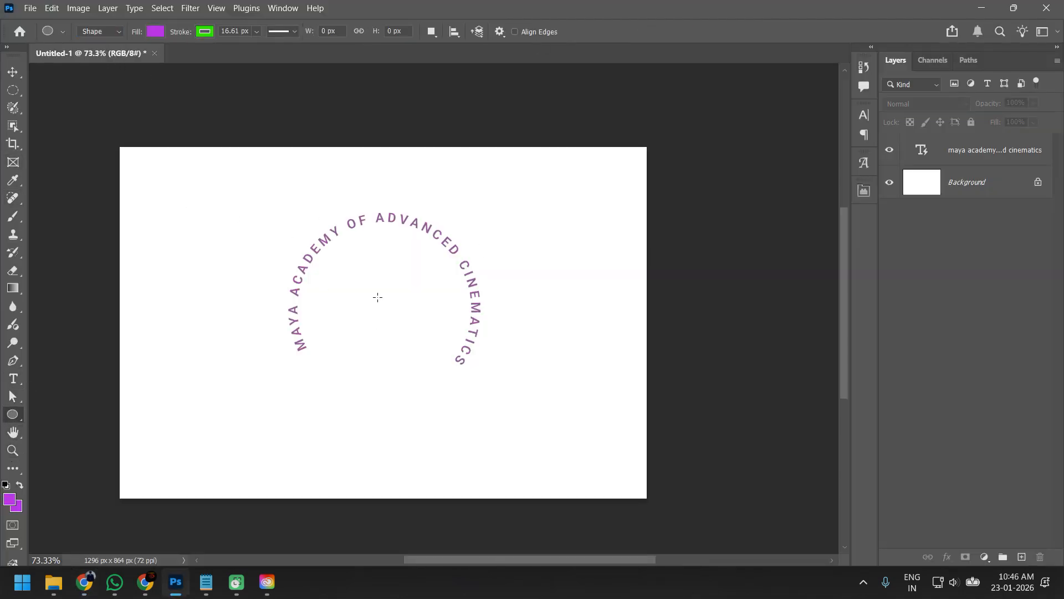
{"action": "left_click_drag", "start_coordinate": [384, 298], "coordinate": [354, 242]}
{"action": "left_click", "coordinate": [155, 31]}
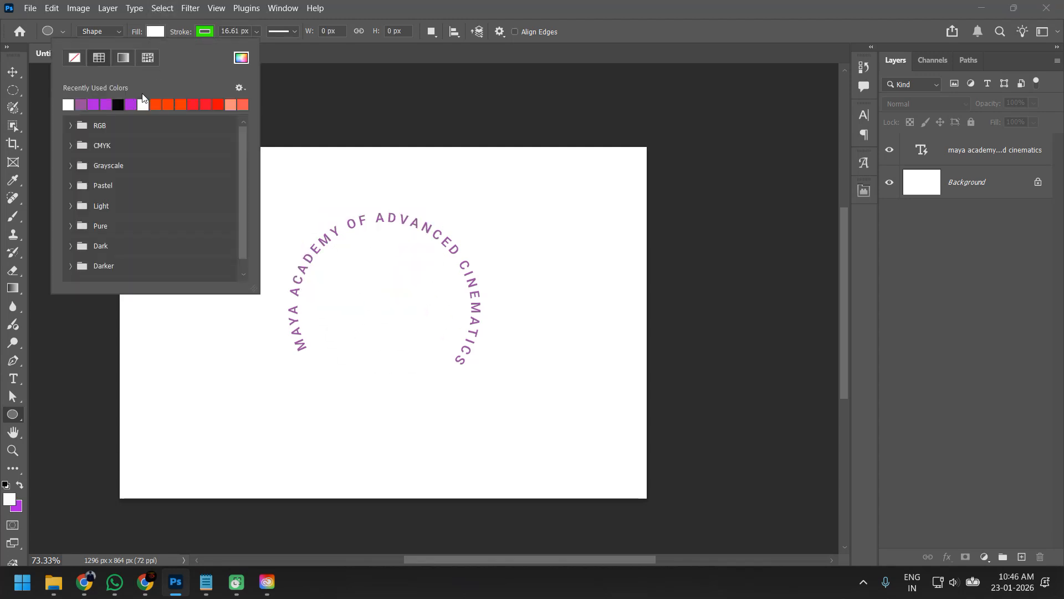
{"action": "left_click", "coordinate": [118, 104]}
{"action": "left_click", "coordinate": [75, 58]}
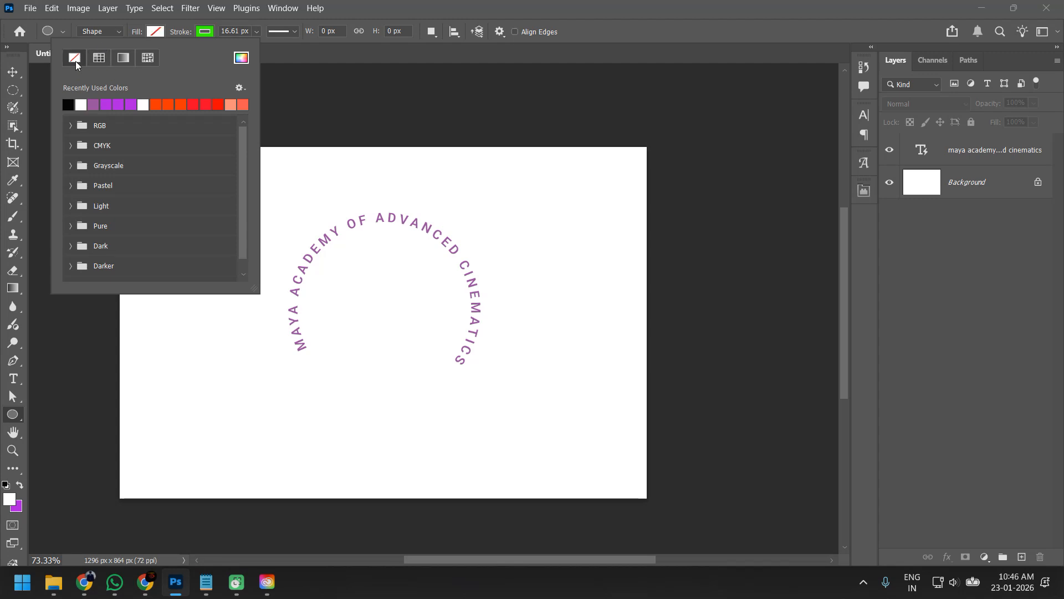
Step: Set the ellipse stroke to black with a width of 5 px
{"action": "left_click", "coordinate": [205, 33]}
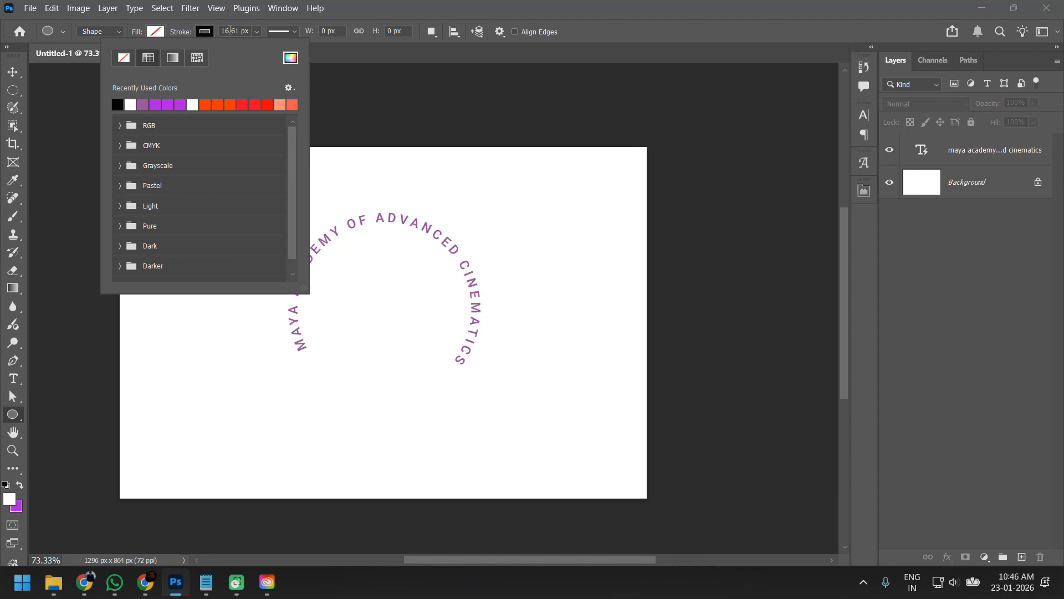
{"action": "left_click", "coordinate": [230, 30]}
{"action": "left_click", "coordinate": [339, 50]}
{"action": "left_click", "coordinate": [228, 31]}
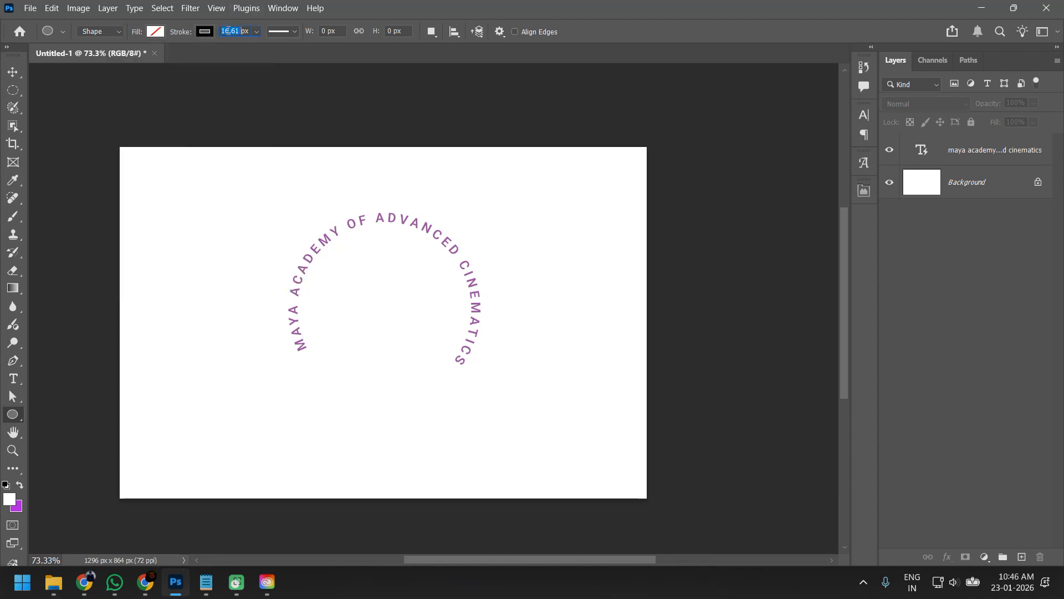
{"action": "type", "text": "5px"}
Step: Draw a circle about 528 px in diameter around the circular text and restore the default foreground and background colours
{"action": "mouse_move", "coordinate": [380, 299]}
{"action": "left_mouse_down"}
{"action": "mouse_move", "coordinate": [325, 206]}
{"action": "mouse_move", "coordinate": [418, 368]}
{"action": "mouse_move", "coordinate": [422, 344]}
{"action": "mouse_move", "coordinate": [521, 411]}
{"action": "mouse_move", "coordinate": [501, 392]}
{"action": "mouse_move", "coordinate": [513, 401]}
{"action": "left_mouse_up"}
{"action": "key", "text": "d"}
{"action": "key", "text": "v"}
{"action": "left_click_drag", "start_coordinate": [427, 189], "coordinate": [444, 212]}
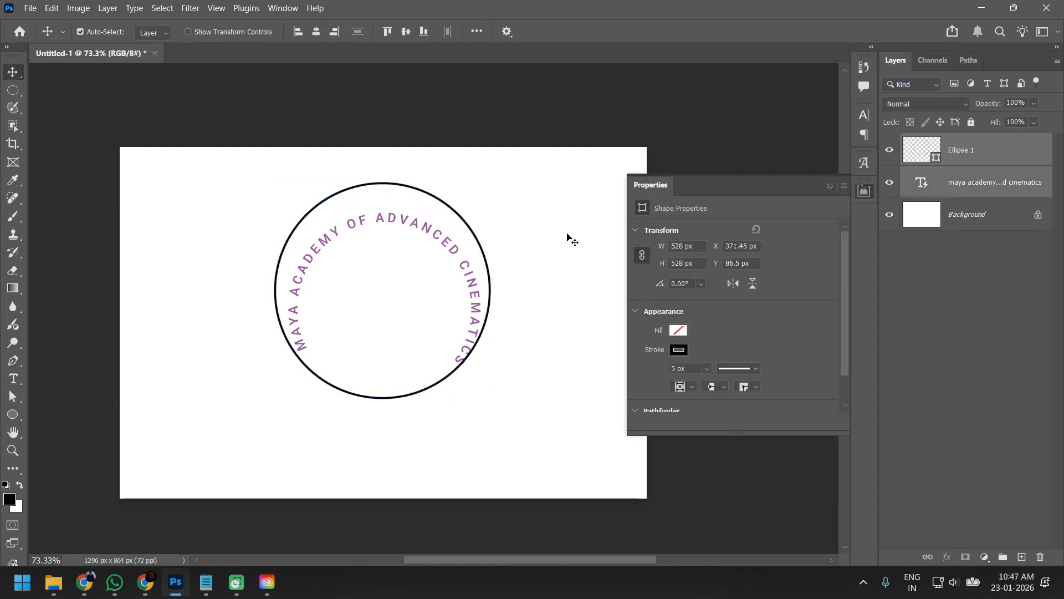
Step: Move only the outlined circle down so that it surrounds the circular text concentrically
{"action": "left_click", "coordinate": [1011, 245]}
{"action": "left_click", "coordinate": [982, 147]}
{"action": "key", "text": "ctrl+t"}
{"action": "left_click_drag", "start_coordinate": [418, 282], "coordinate": [423, 305]}
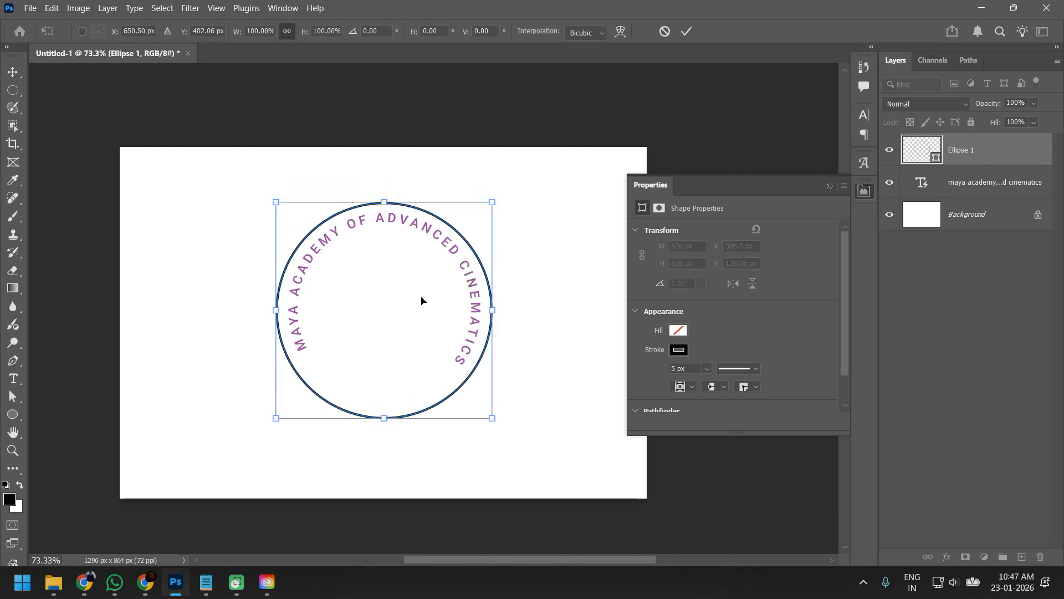
{"action": "key", "text": "Return"}
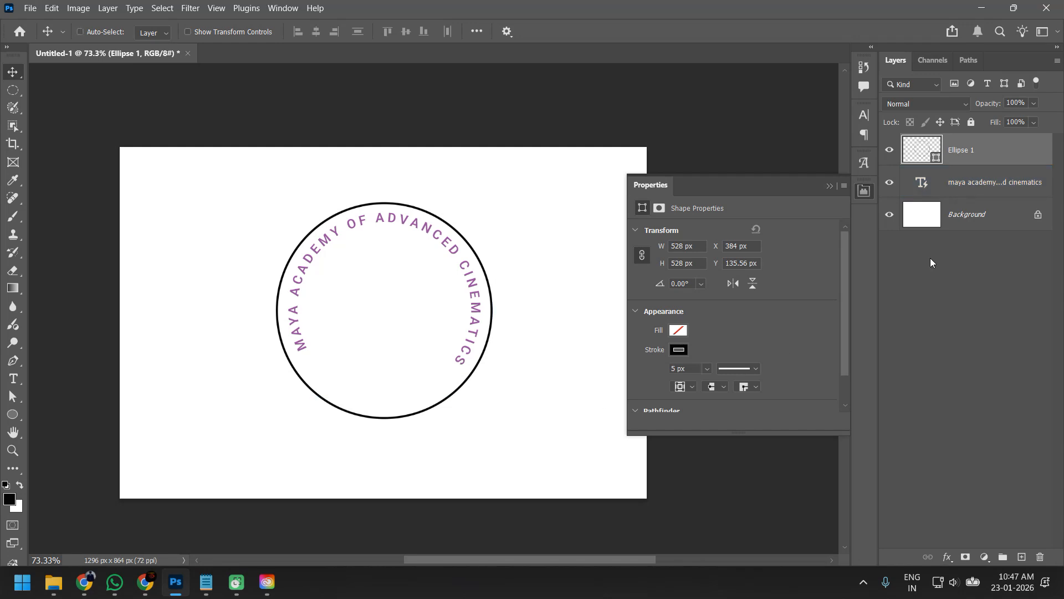
Step: Duplicate the circle and scale the copy from its centre to about 366 px in diameter, so it sits inside the text
{"action": "key", "text": "ctrl+j"}
{"action": "key", "text": "ctrl+t"}
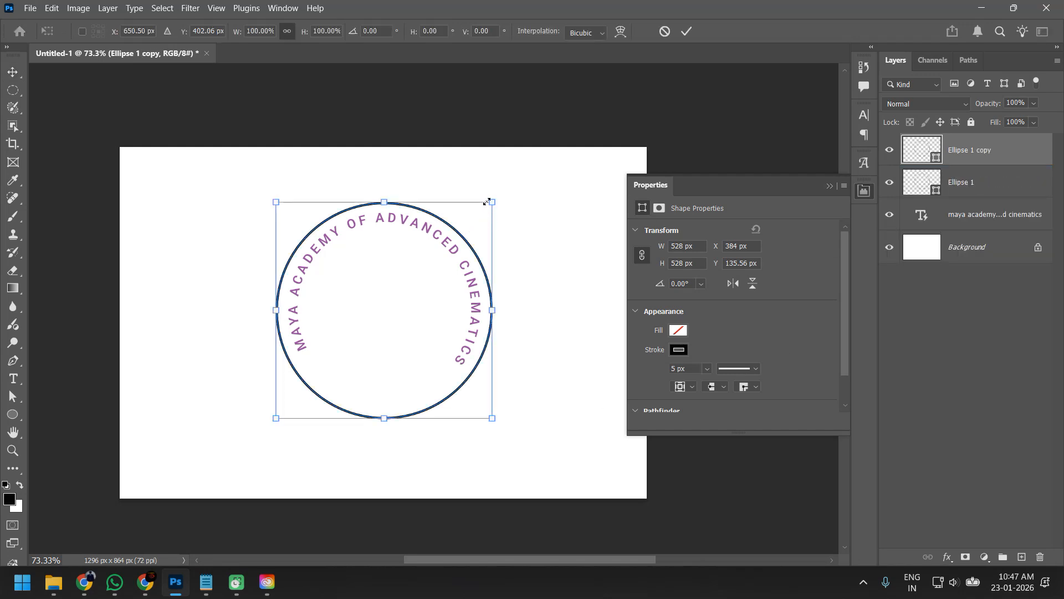
{"action": "left_click_drag", "start_coordinate": [491, 203], "coordinate": [464, 240]}
{"action": "key", "text": "Return"}
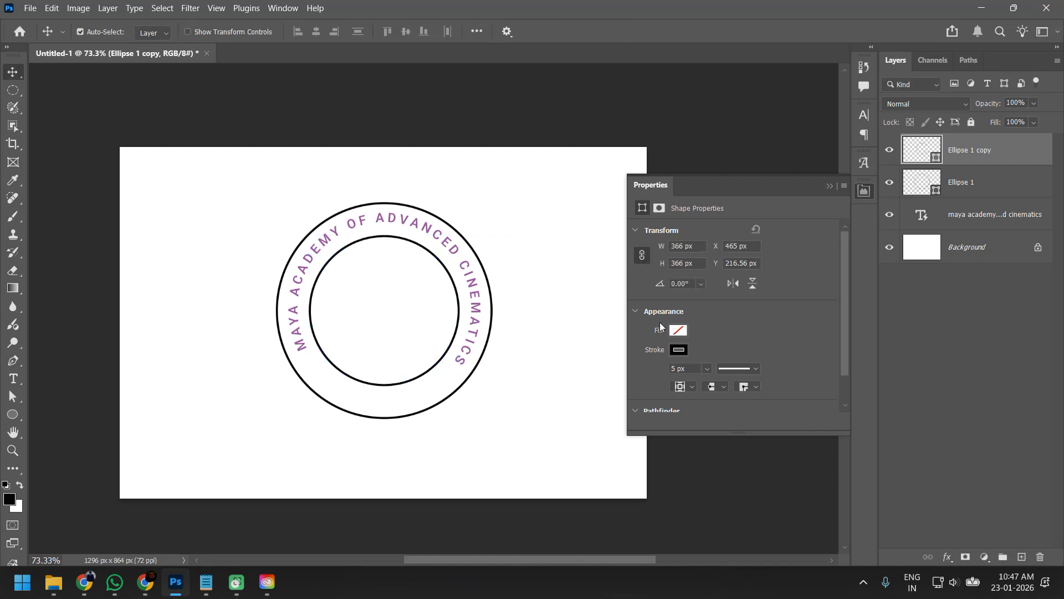
Step: Change the circular text's colour to black (000000) and collapse the layer's properties
{"action": "left_click", "coordinate": [435, 244]}
{"action": "left_click", "coordinate": [939, 219]}
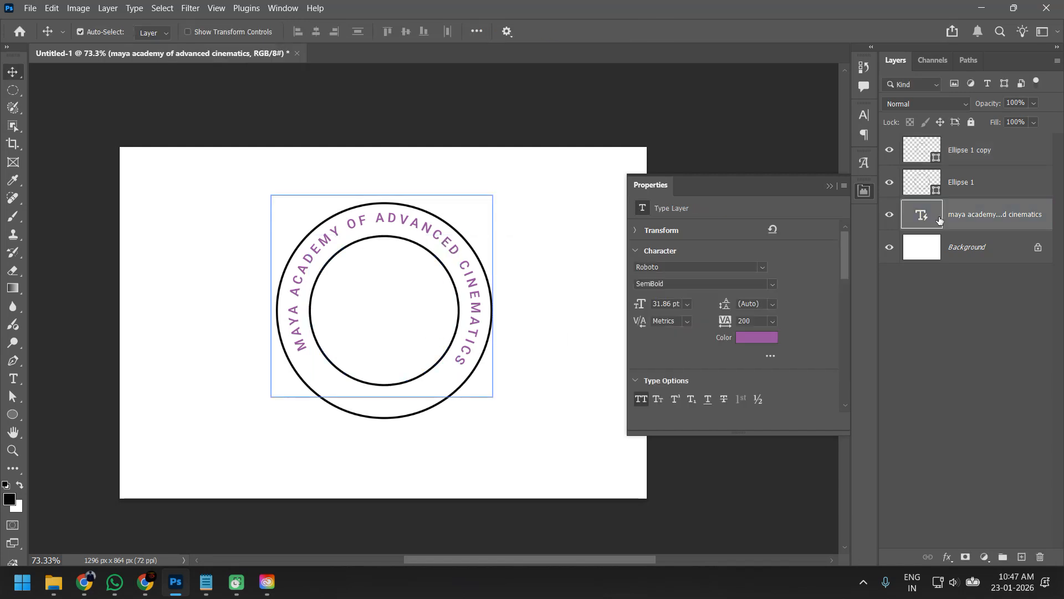
{"action": "left_click", "coordinate": [762, 340]}
{"action": "left_click_drag", "start_coordinate": [599, 263], "coordinate": [305, 435]}
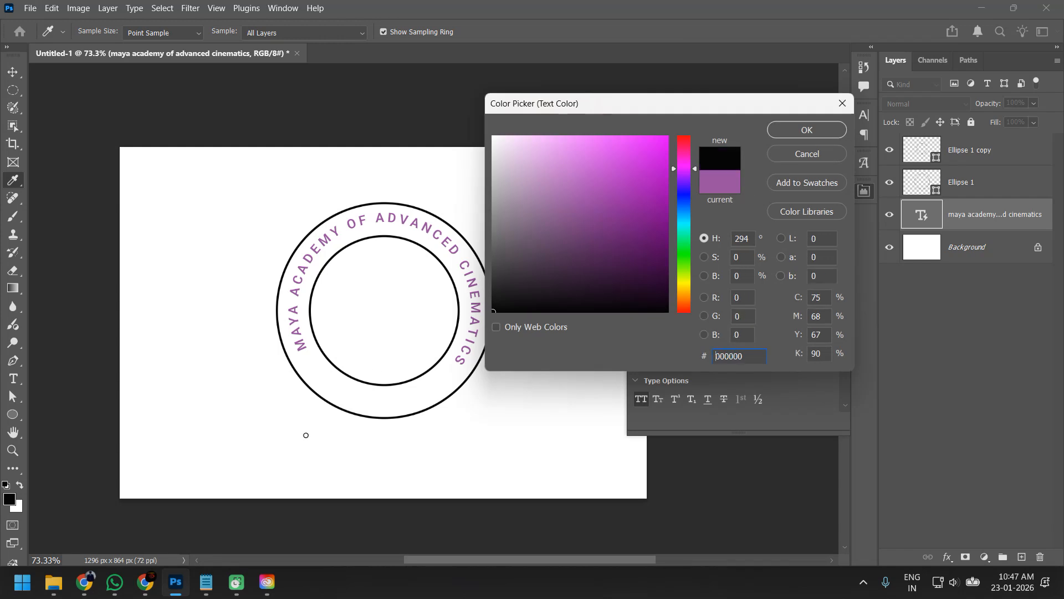
{"action": "left_click", "coordinate": [807, 130]}
{"action": "key", "text": "v"}
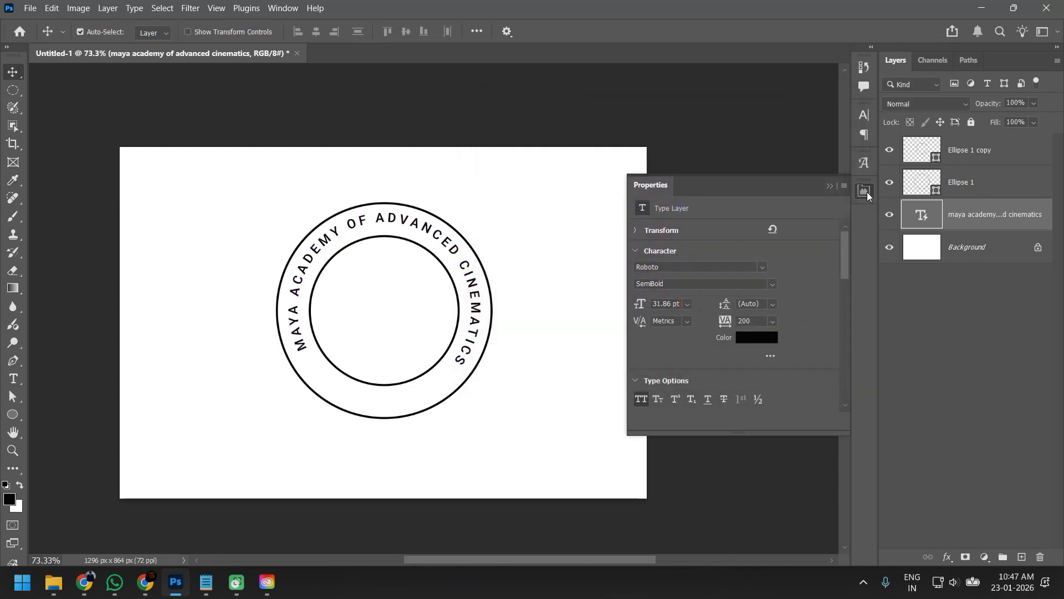
{"action": "left_click", "coordinate": [864, 190]}
{"action": "scroll", "coordinate": [379, 284], "scroll_direction": "up", "scroll_amount": 2}
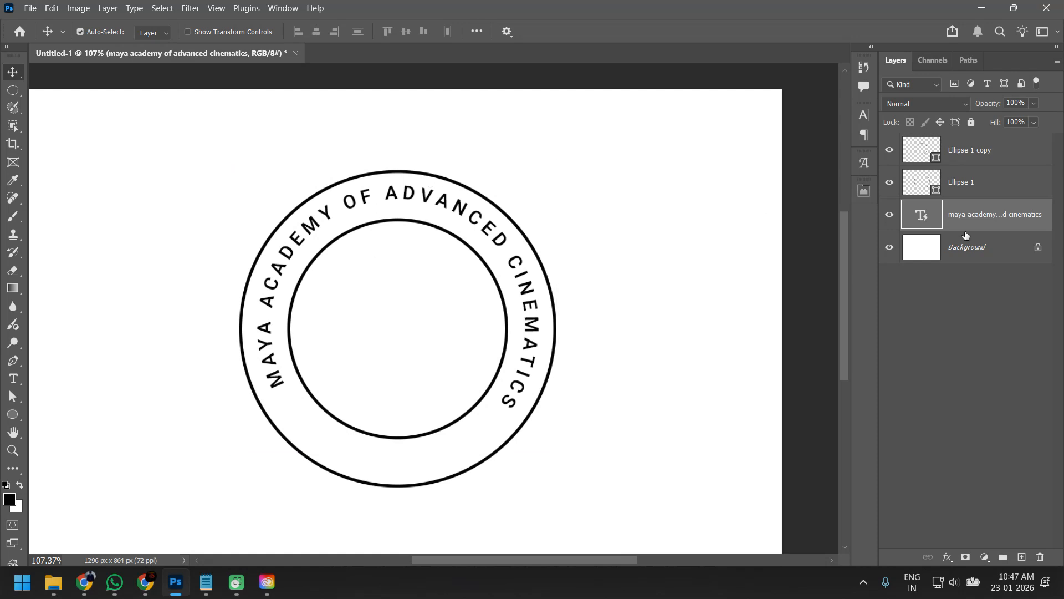
Step: Rename the larger circle's layer to "Outer Ellipse"
{"action": "left_click", "coordinate": [976, 151]}
{"action": "left_click", "coordinate": [981, 187]}
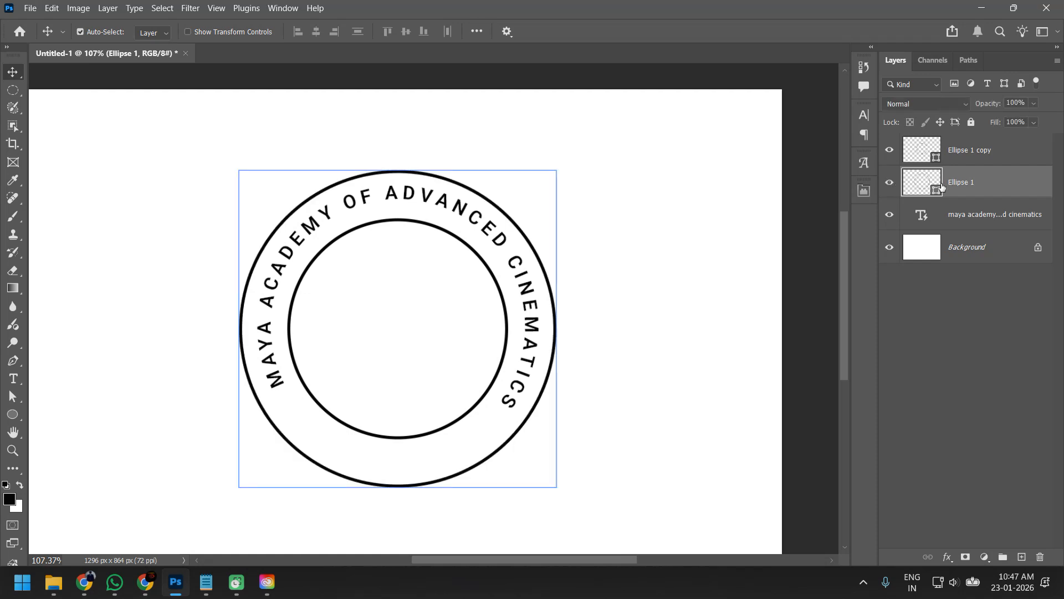
{"action": "double_click", "coordinate": [962, 183]}
{"action": "left_click", "coordinate": [962, 183]}
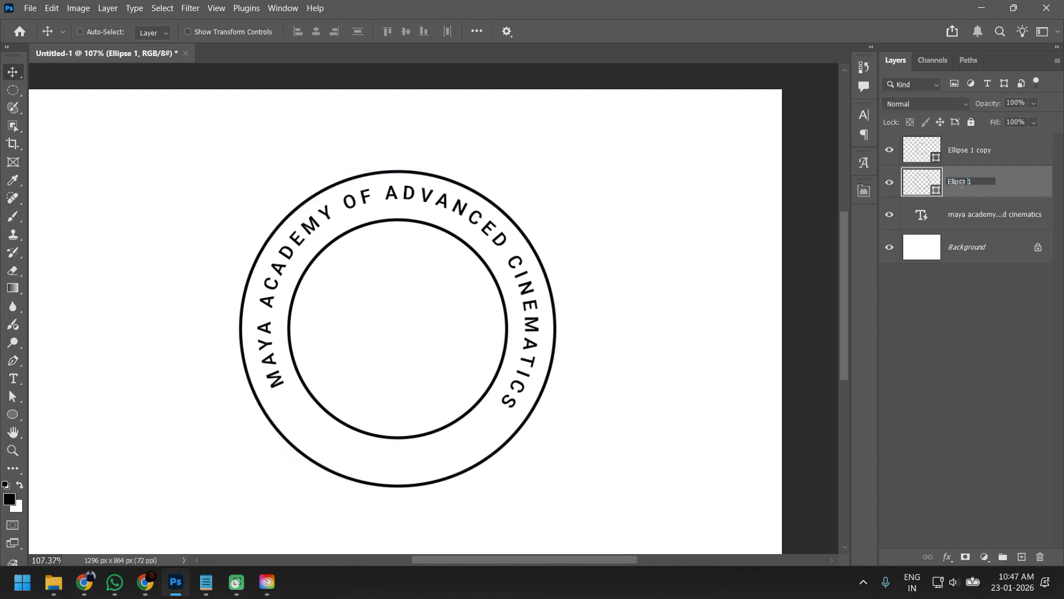
{"action": "type", "text": "Outer"}
{"action": "key", "text": "Return"}
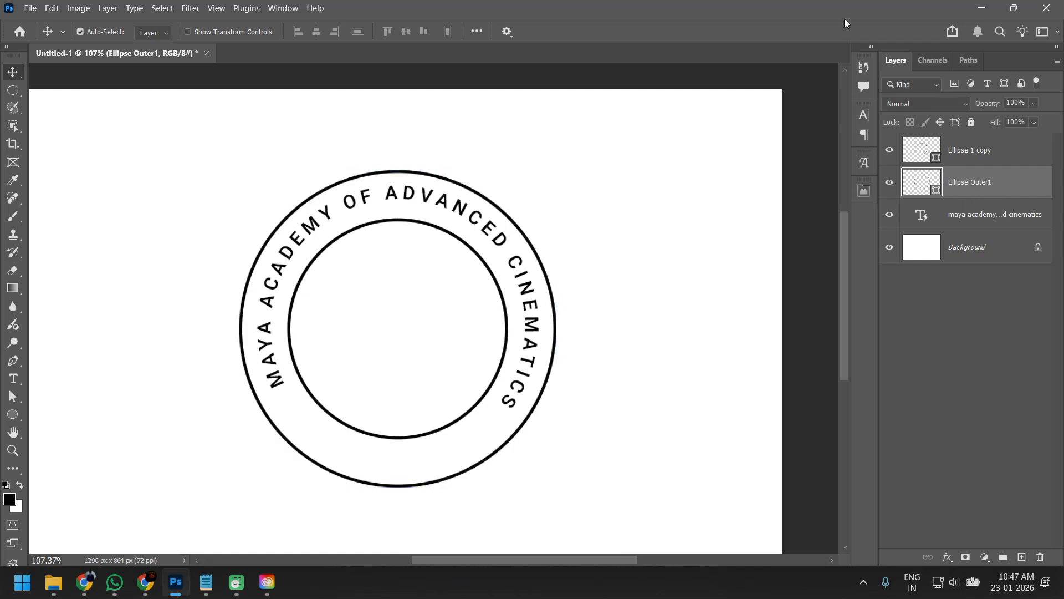
{"action": "double_click", "coordinate": [975, 182]}
{"action": "left_click", "coordinate": [990, 185]}
{"action": "key", "text": "BackSpace"}
{"action": "key", "text": "BackSpace"}
{"action": "key", "text": "BackSpace"}
{"action": "key", "text": "BackSpace"}
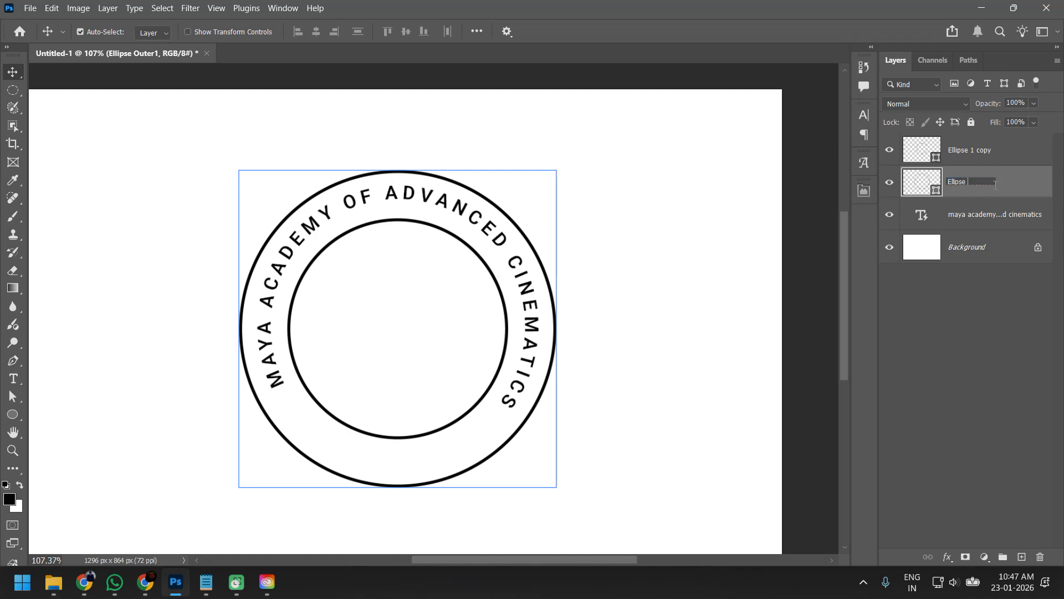
{"action": "type", "text": "ter"}
Step: Rename the smaller circle's layer to "Inner Ellipse" and deselect all layers
{"action": "left_click", "coordinate": [987, 146]}
{"action": "double_click", "coordinate": [987, 146]}
{"action": "left_click", "coordinate": [1020, 170]}
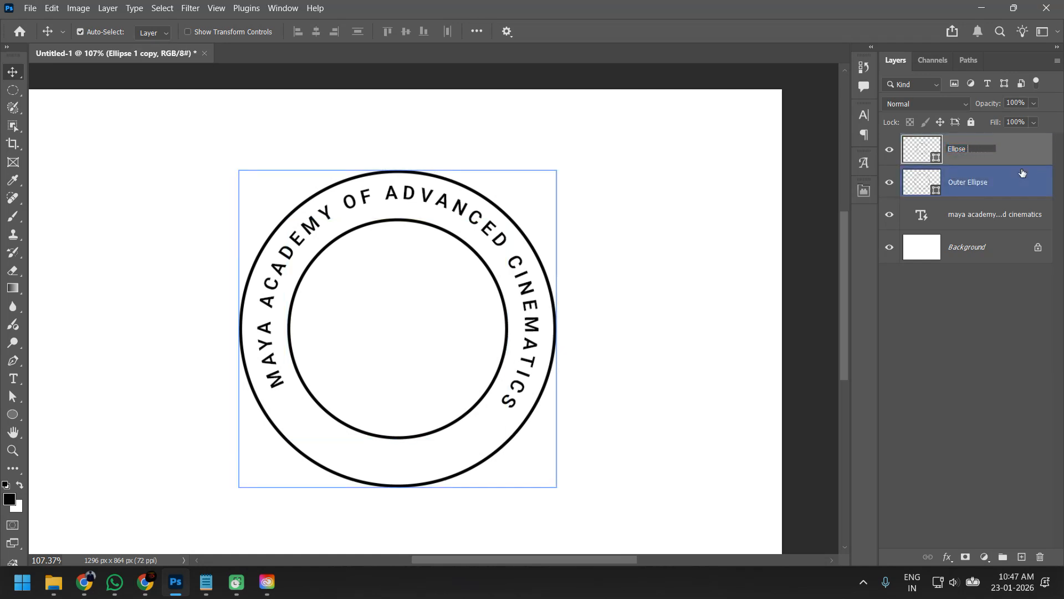
{"action": "type", "text": "Inner"}
{"action": "key", "text": "Return"}
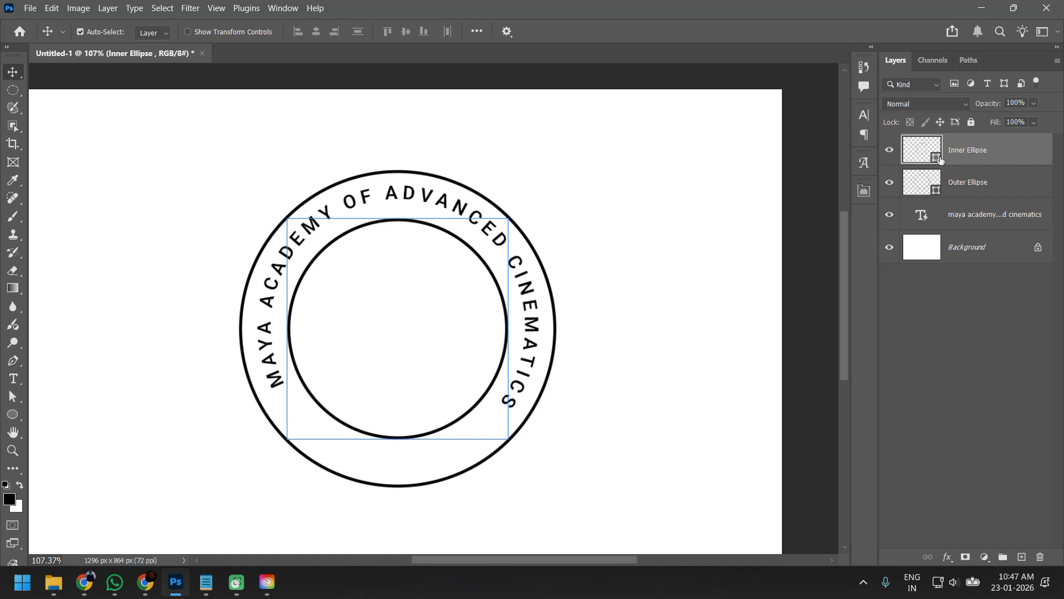
{"action": "left_click", "coordinate": [1000, 419]}
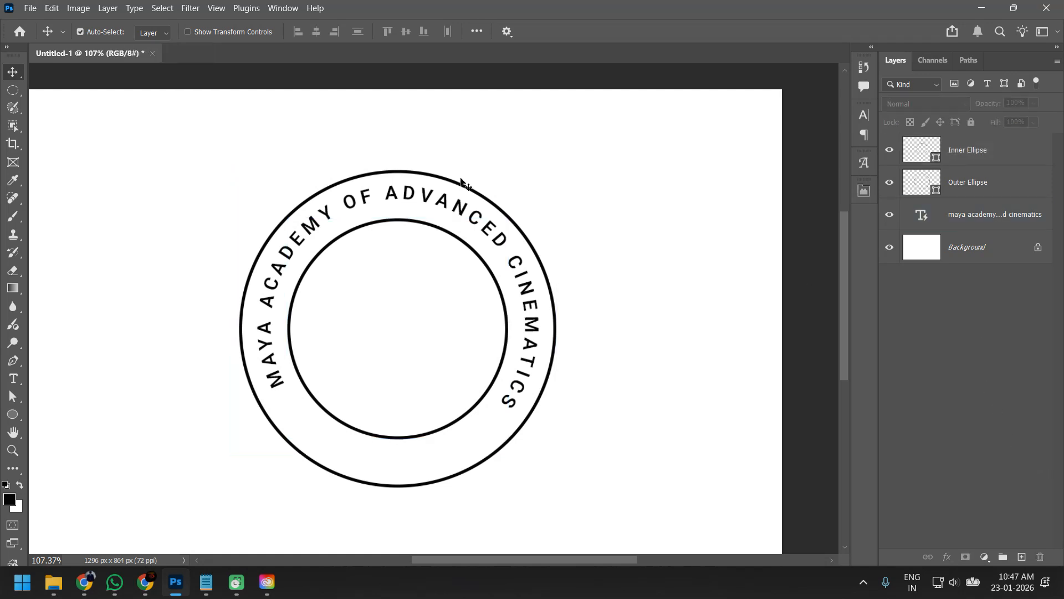
Step: Increase the Outer Ellipse's stroke width to 10 px using the Path Selection tool
{"action": "left_click", "coordinate": [1007, 181]}
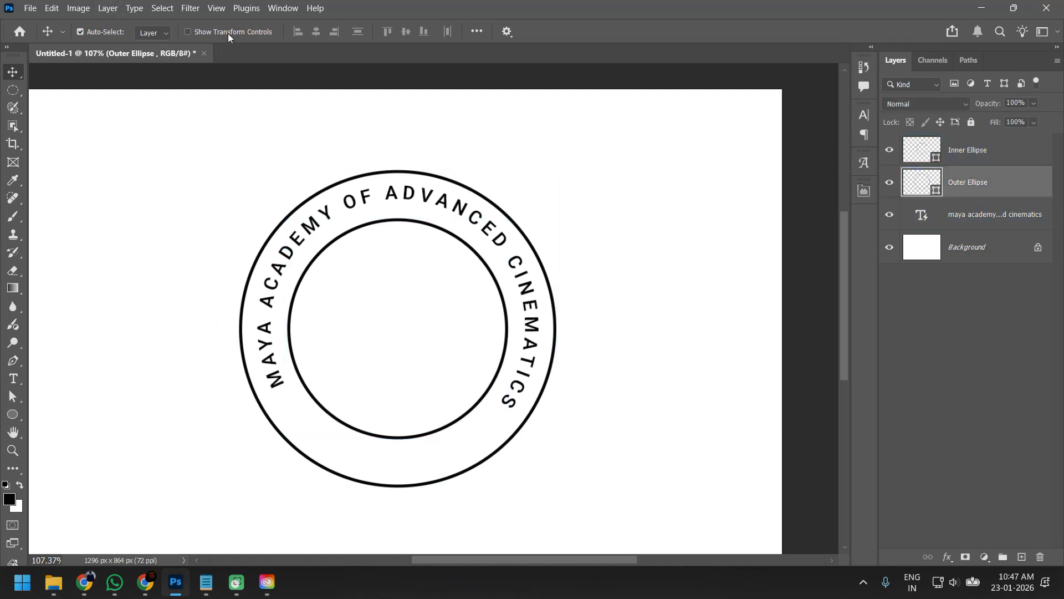
{"action": "key", "text": "a"}
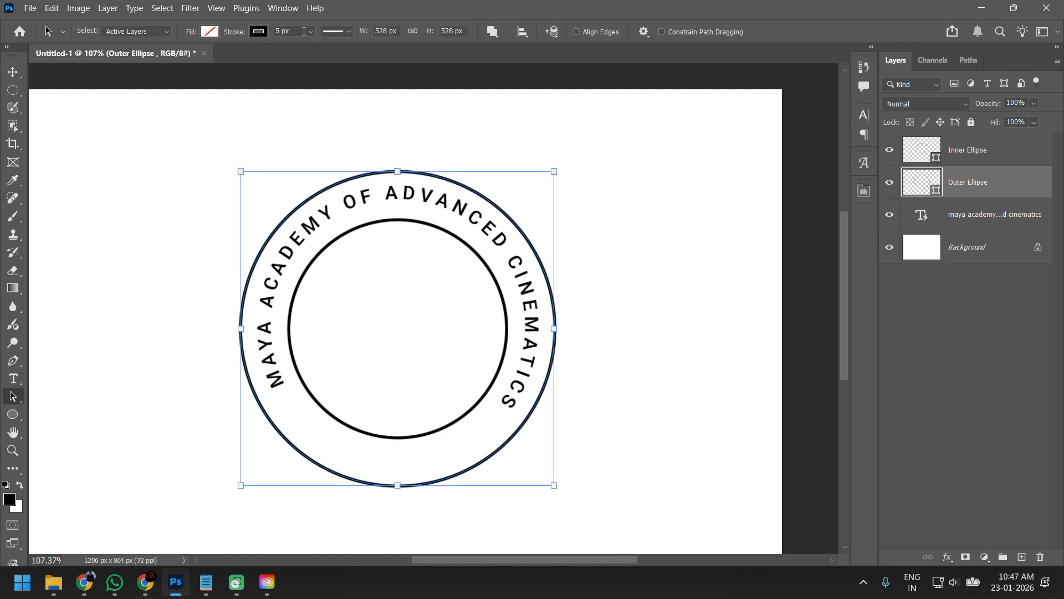
{"action": "type", "text": "8"}
{"action": "key", "text": "Return"}
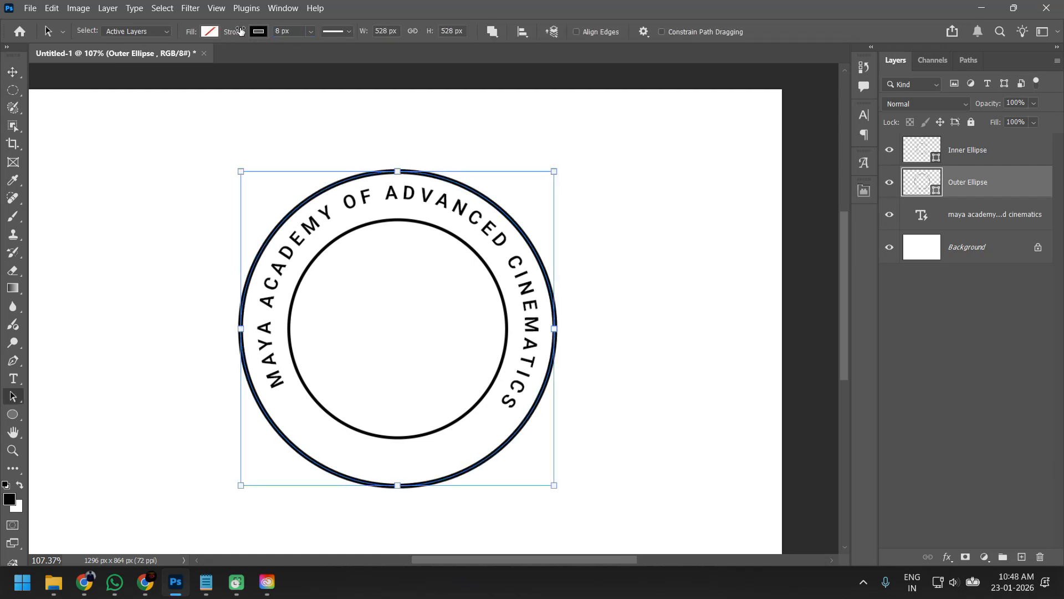
{"action": "left_click", "coordinate": [294, 31]}
{"action": "type", "text": "10"}
{"action": "key", "text": "Return"}
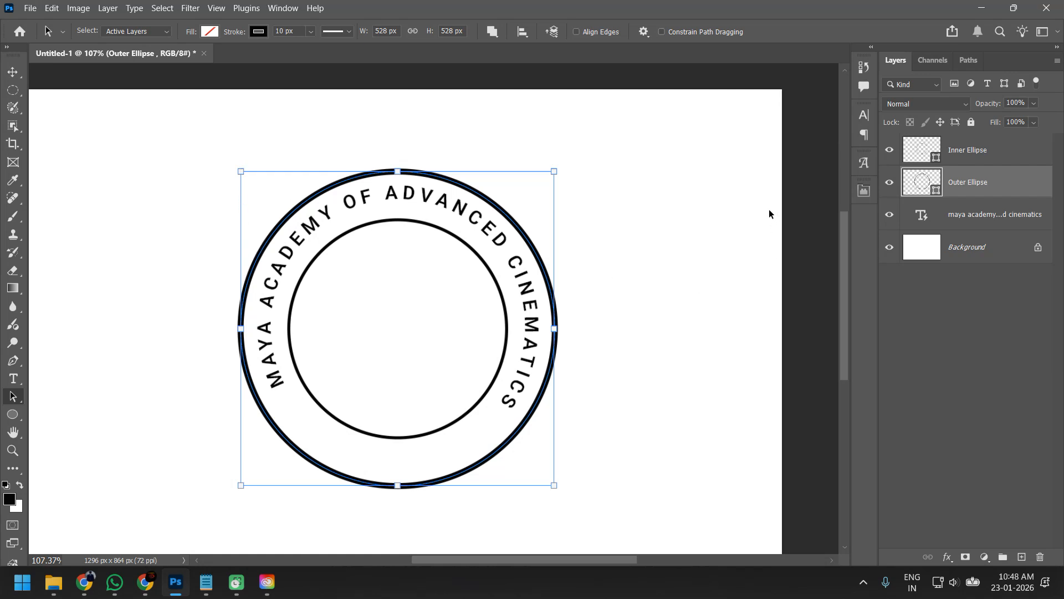
Step: Try aligning the Outer Ellipse's stroke inside its path, and set the alignment to outside
{"action": "left_click", "coordinate": [339, 32]}
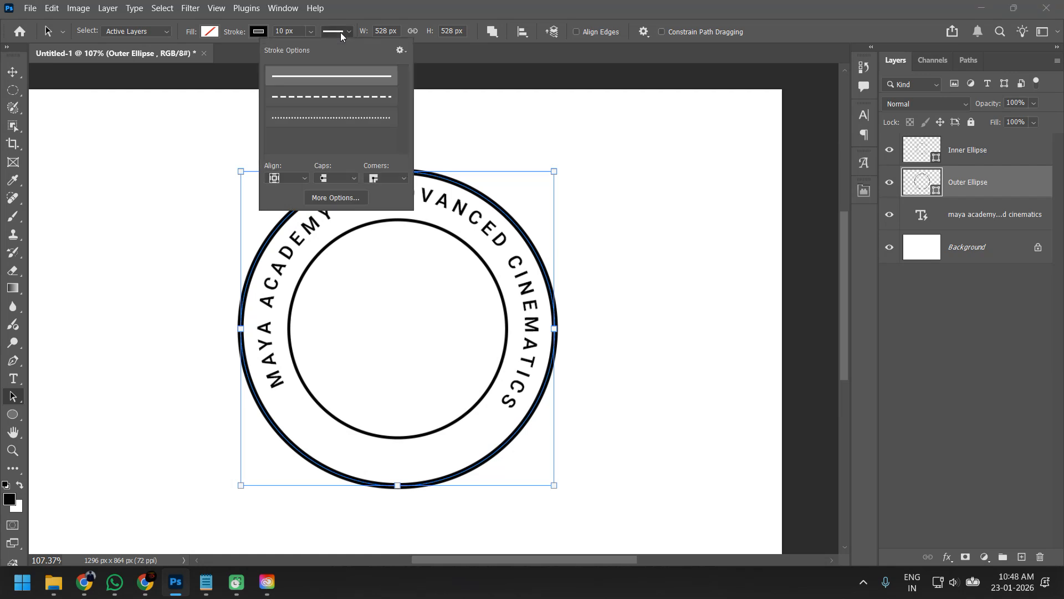
{"action": "left_click", "coordinate": [301, 180]}
{"action": "left_click", "coordinate": [298, 191]}
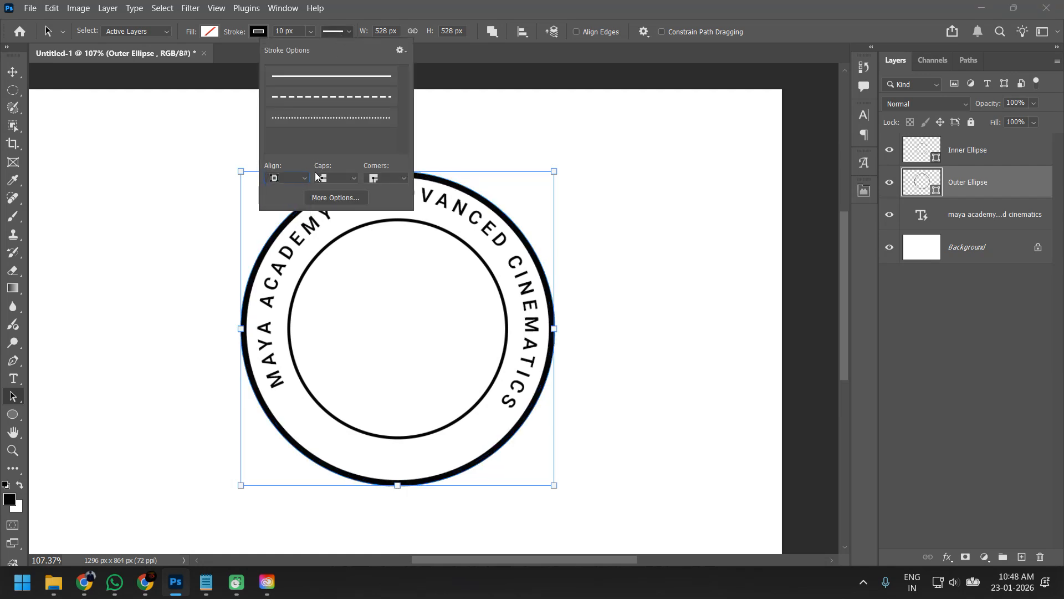
{"action": "left_click", "coordinate": [299, 178]}
{"action": "left_click", "coordinate": [283, 211]}
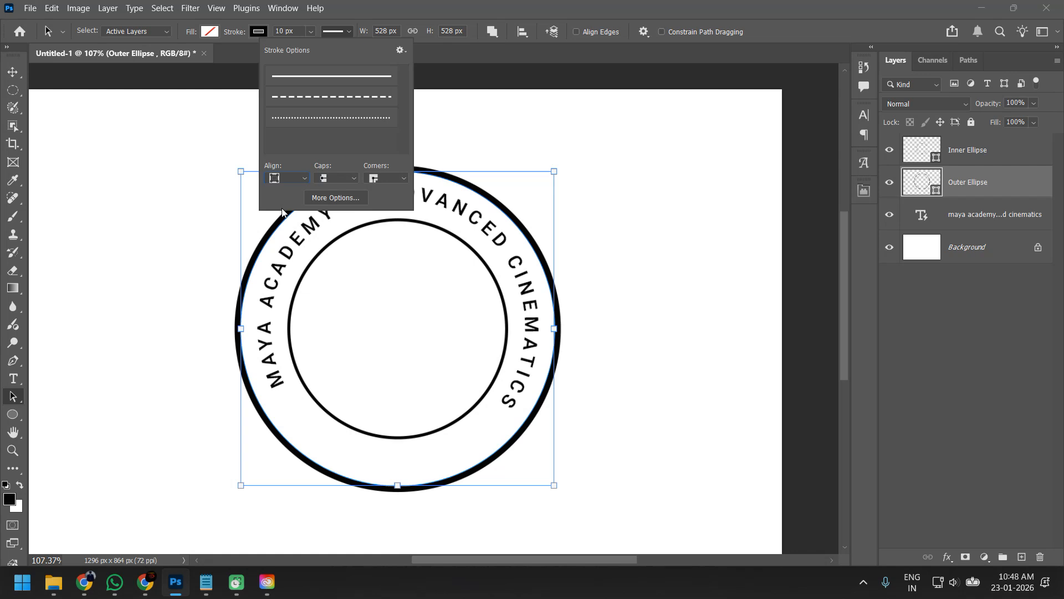
{"action": "left_click", "coordinate": [937, 343]}
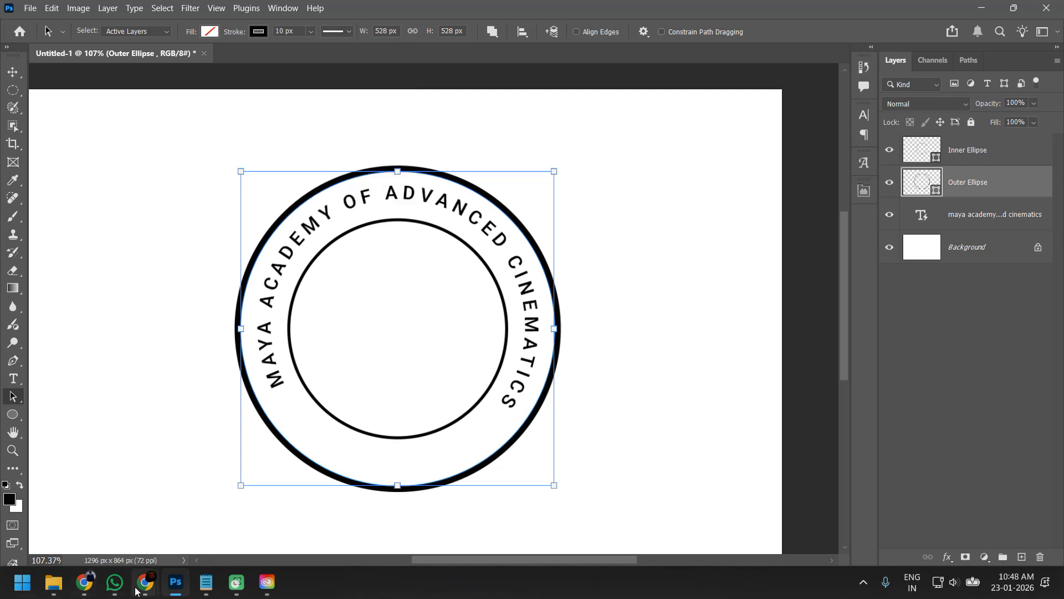
Step: Switch to Chrome, go to the visual light spectrum image search and close the three tabs after it
{"action": "mouse_move", "coordinate": [145, 582]}
{"action": "left_click", "coordinate": [185, 499]}
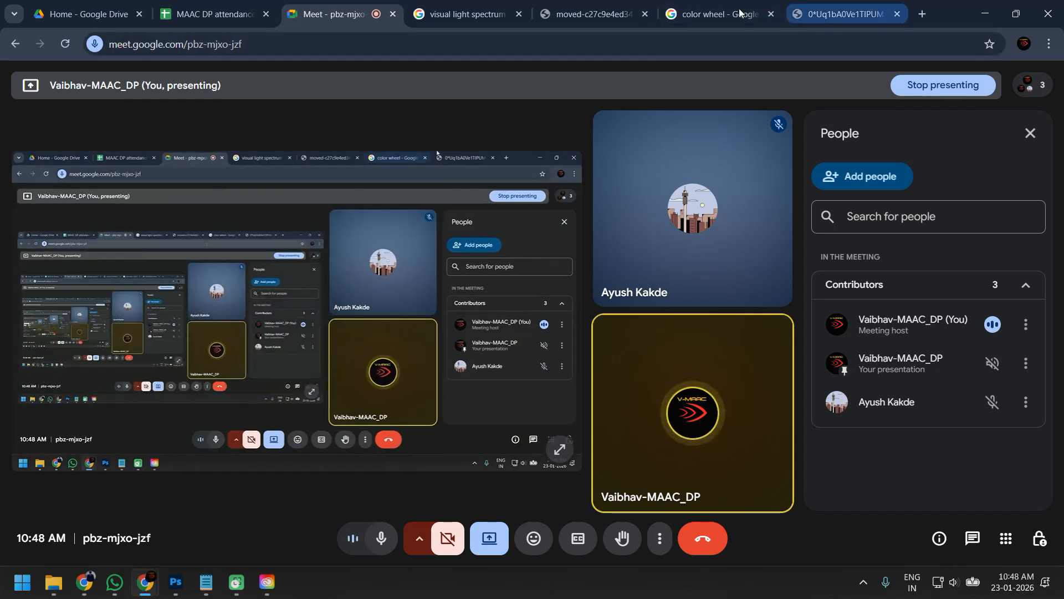
{"action": "left_click", "coordinate": [488, 15]}
{"action": "middle_click", "coordinate": [546, 5]}
{"action": "middle_click", "coordinate": [546, 6]}
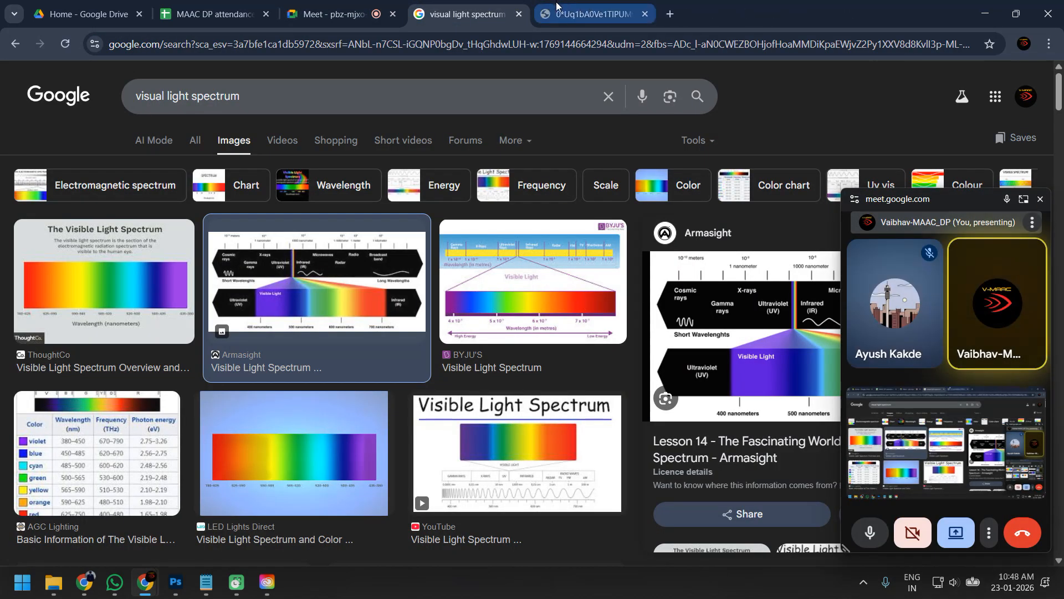
{"action": "middle_click", "coordinate": [546, 6]}
Step: Search Google Images for "maac logo"
{"action": "triple_click", "coordinate": [363, 105]}
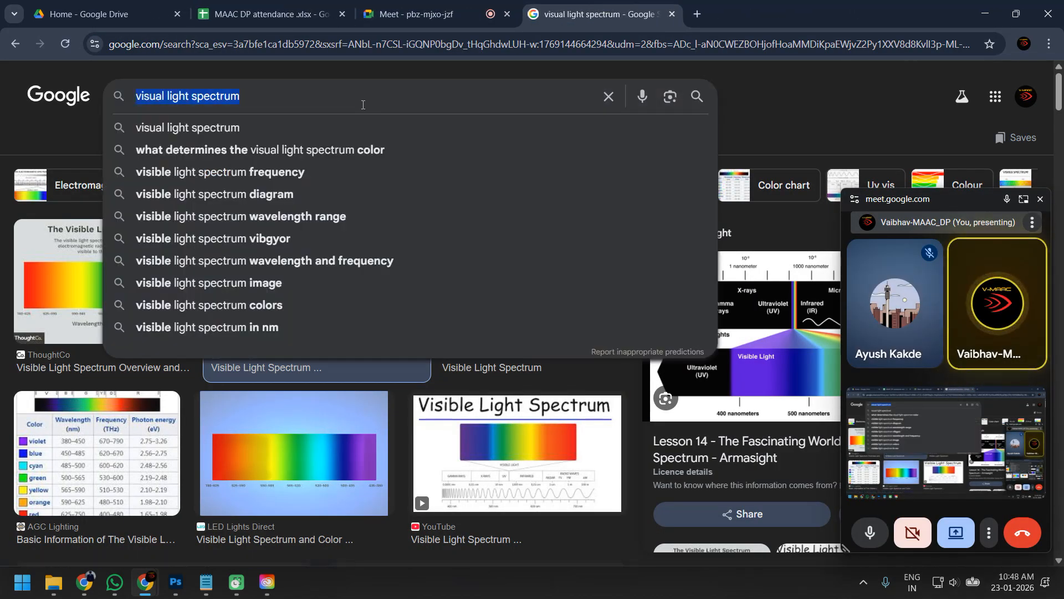
{"action": "type", "text": "maac "}
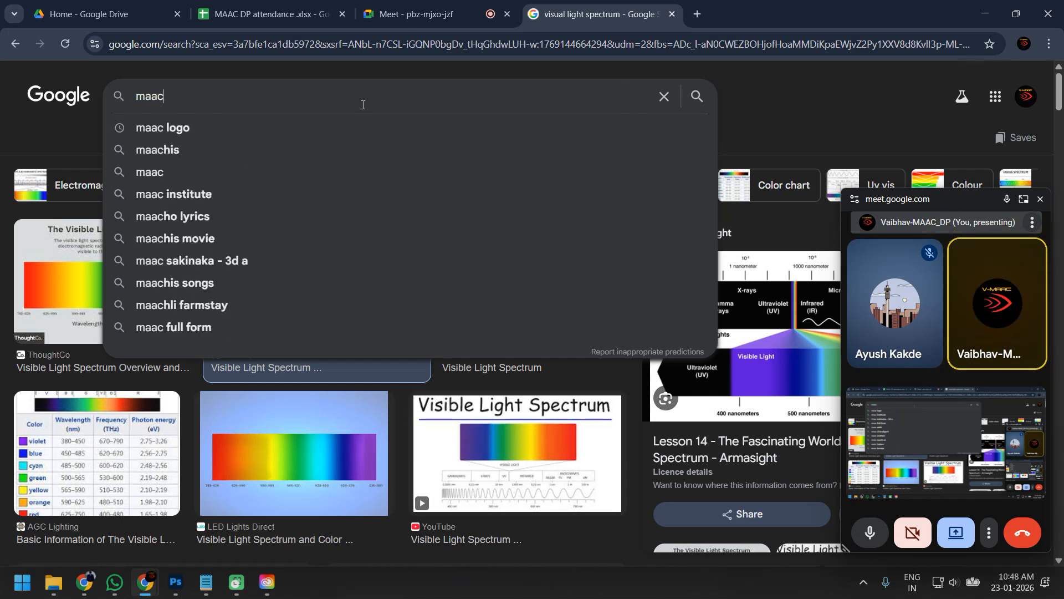
{"action": "type", "text": "lgoo"}
{"action": "key", "text": "BackSpace"}
{"action": "key", "text": "BackSpace"}
{"action": "key", "text": "BackSpace"}
{"action": "type", "text": "ogo"}
{"action": "key", "text": "Return"}
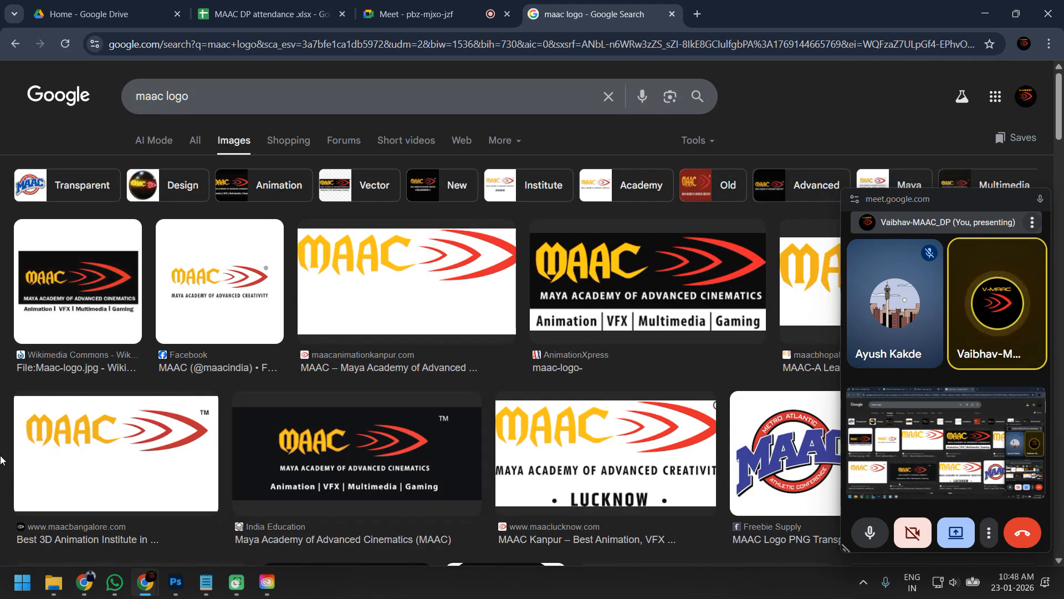
Step: Open the maacbangalore.com MAAC logo image in its own tab and save it to the Downloads folder
{"action": "left_click", "coordinate": [1040, 200]}
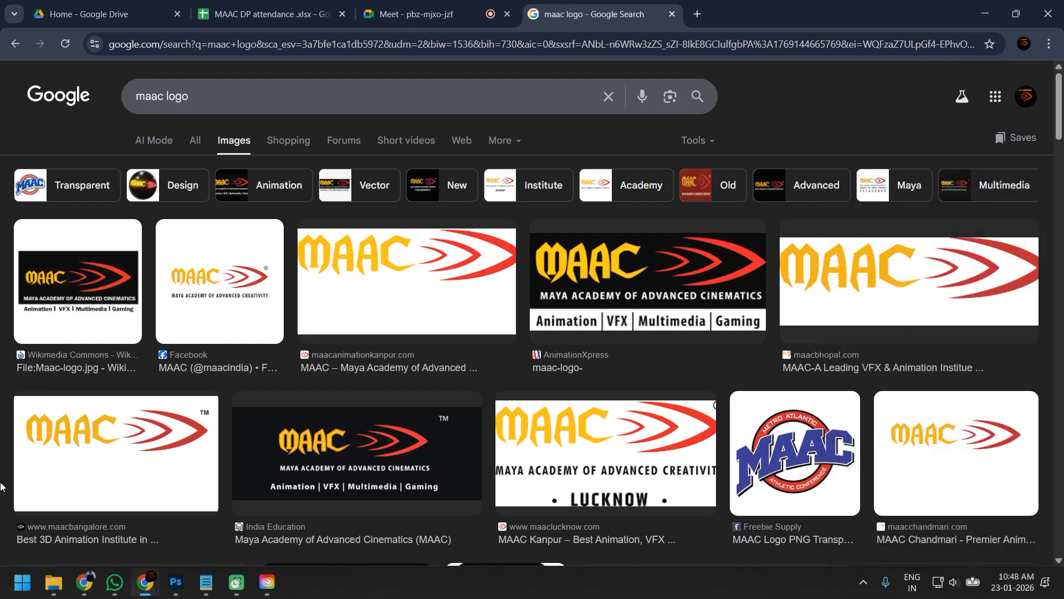
{"action": "left_click", "coordinate": [137, 473]}
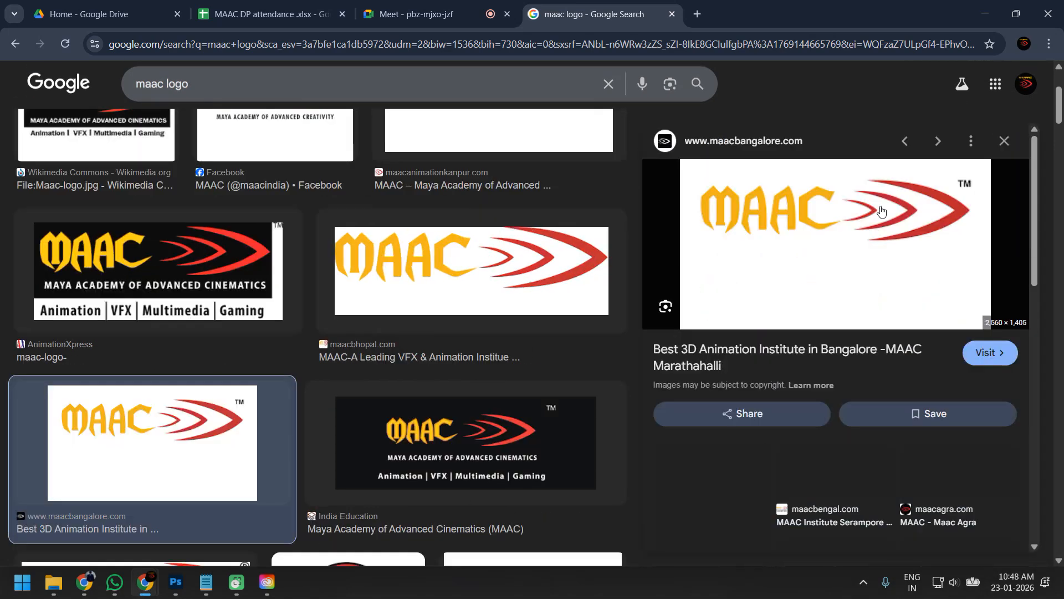
{"action": "right_click", "coordinate": [903, 227]}
{"action": "left_click", "coordinate": [787, 437]}
{"action": "key", "text": "ctrl+Tab"}
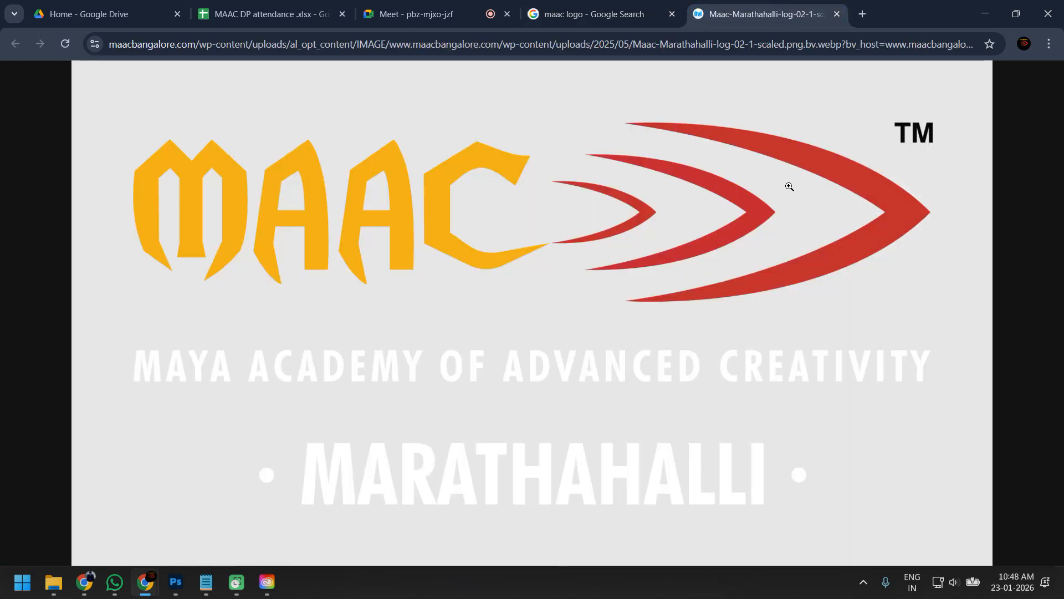
{"action": "key", "text": "ctrl+s"}
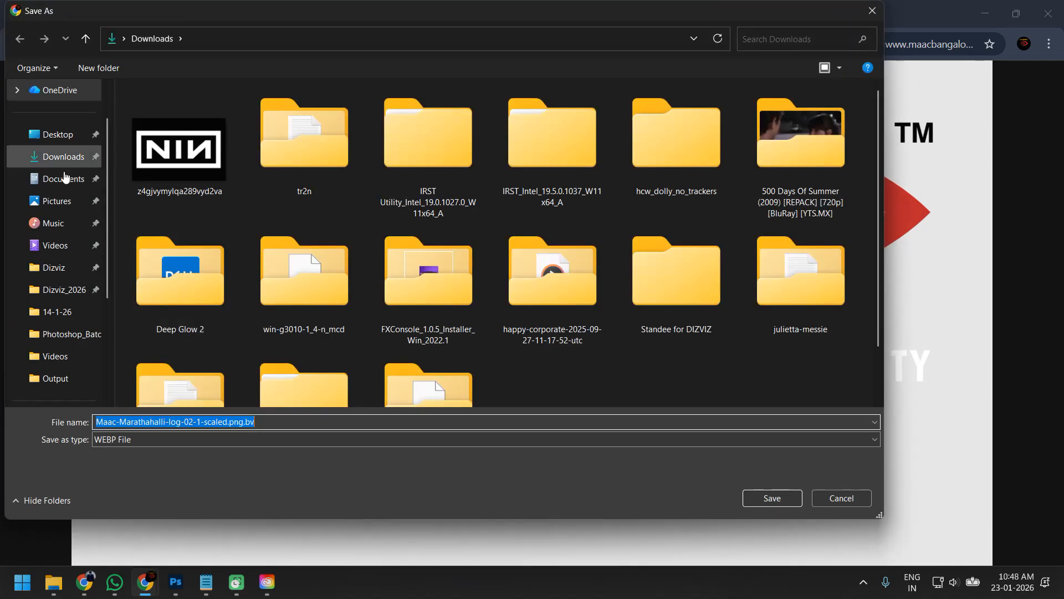
{"action": "left_click", "coordinate": [774, 497]}
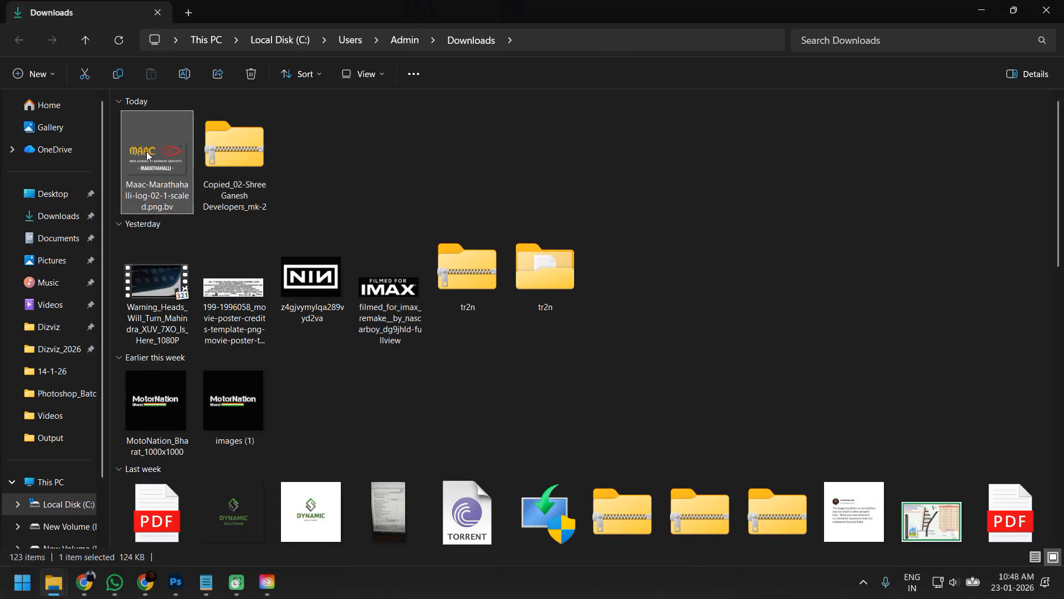
Step: Switch to Photoshop and place the downloaded Maac-Marathahalli logo file from Downloads into the emblem document
{"action": "left_click_drag", "start_coordinate": [150, 174], "coordinate": [174, 584]}
{"action": "key", "text": "alt+Tab"}
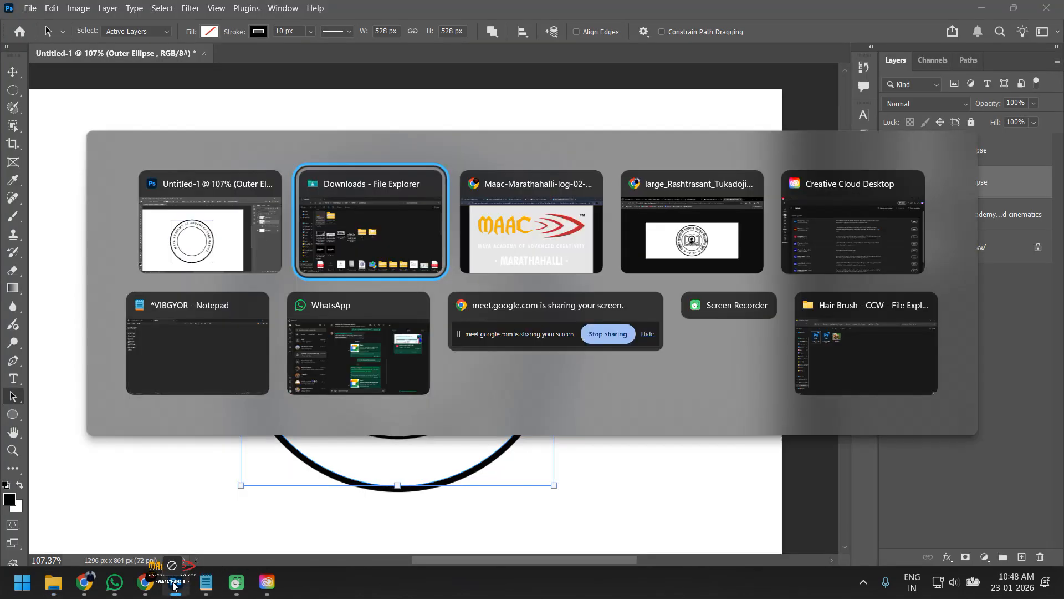
{"action": "key", "text": "alt+Tab"}
{"action": "key", "text": "alt+Tab"}
{"action": "key", "text": "alt+Tab"}
{"action": "key", "text": "alt+Tab"}
{"action": "key", "text": "alt+Tab"}
{"action": "key", "text": "alt+Tab"}
{"action": "key", "text": "alt+Tab"}
{"action": "key", "text": "alt+Tab"}
{"action": "key", "text": "alt+Tab"}
{"action": "left_click_drag", "start_coordinate": [173, 586], "coordinate": [244, 360]}
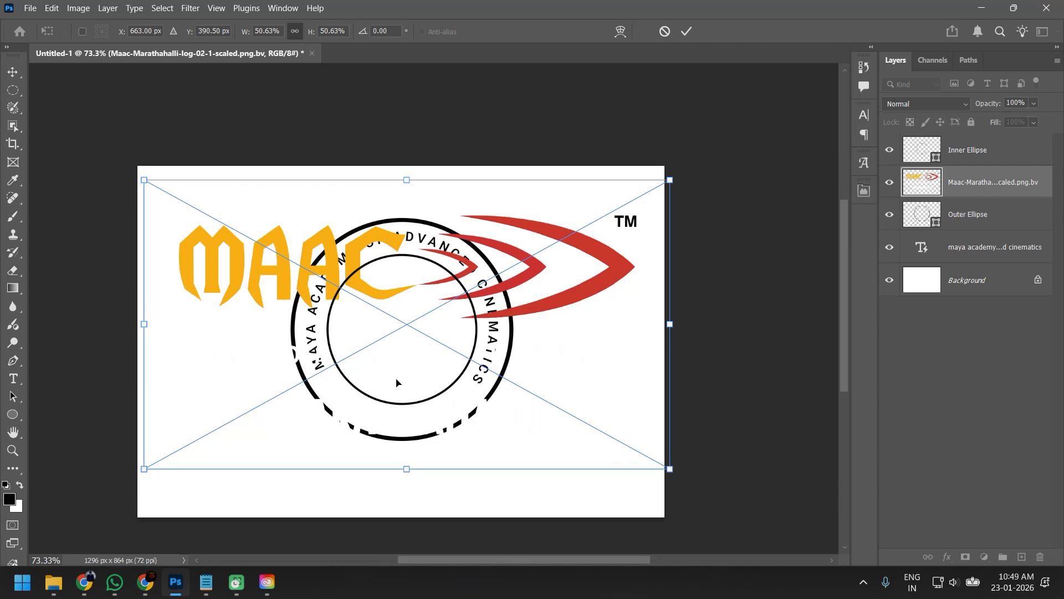
Step: Scale the placed logo down proportionally and position it so its red arrow symbol fits inside the inner circle
{"action": "left_click_drag", "start_coordinate": [397, 382], "coordinate": [421, 335]}
{"action": "left_click_drag", "start_coordinate": [531, 243], "coordinate": [335, 347]}
{"action": "left_click_drag", "start_coordinate": [243, 416], "coordinate": [402, 348]}
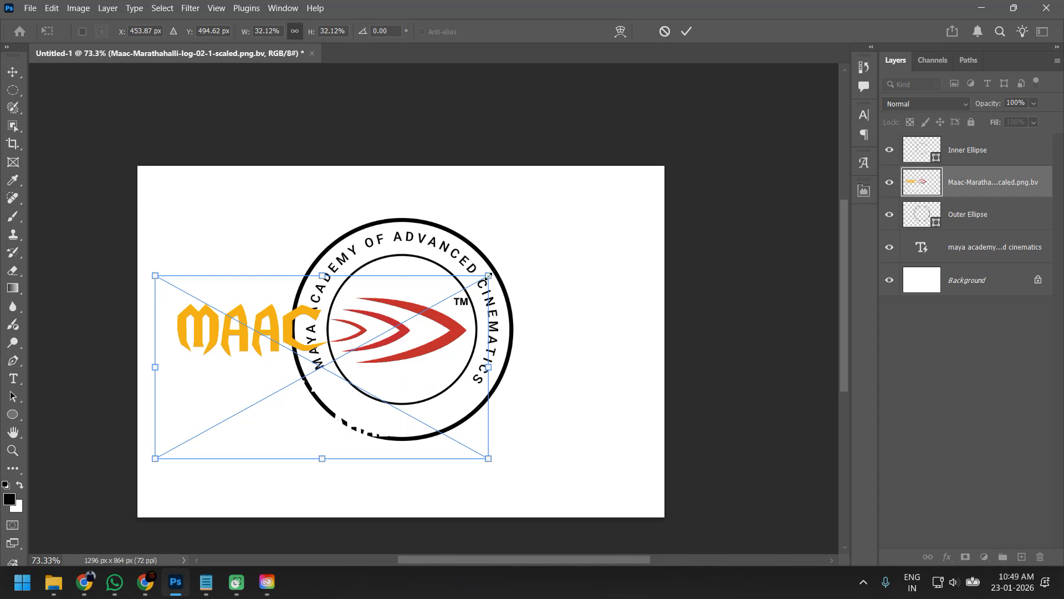
{"action": "left_click_drag", "start_coordinate": [486, 280], "coordinate": [444, 299]}
{"action": "left_click_drag", "start_coordinate": [355, 360], "coordinate": [388, 335]}
{"action": "key", "text": "Return"}
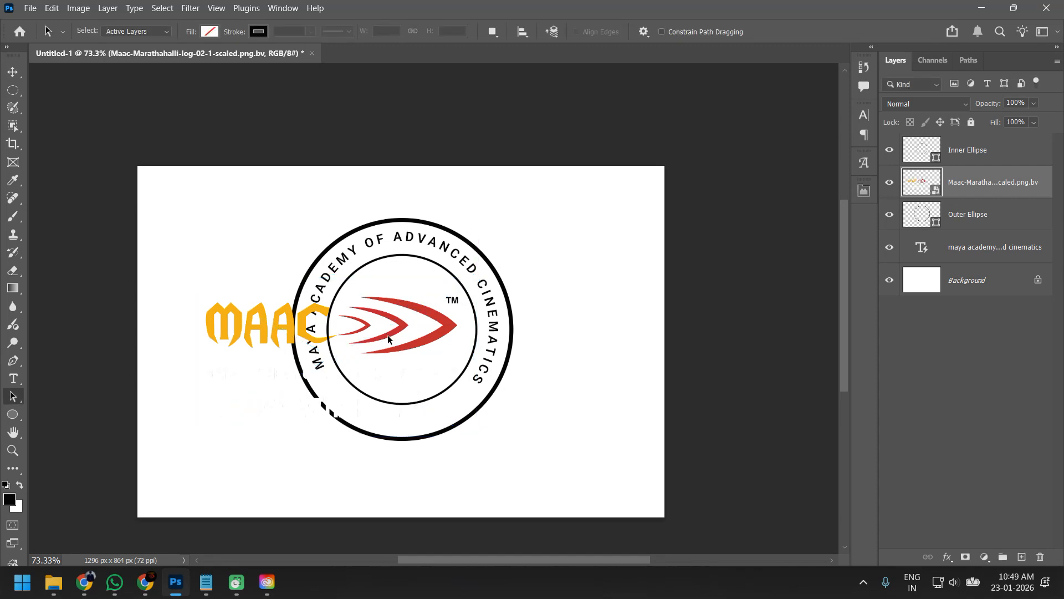
Step: Select the yellow MAAC lettering beside the arrow symbol with a Rectangular Marquee selection
{"action": "scroll", "coordinate": [377, 341], "scroll_direction": "up", "scroll_amount": 4}
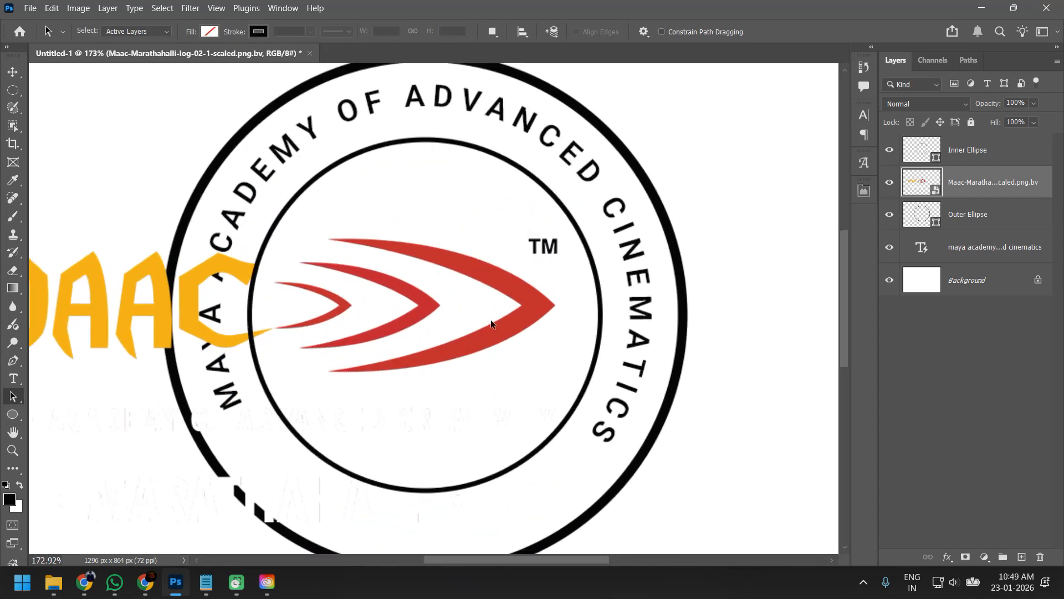
{"action": "scroll", "coordinate": [495, 319], "scroll_direction": "down", "scroll_amount": 3}
{"action": "scroll", "coordinate": [493, 319], "scroll_direction": "down", "scroll_amount": 1}
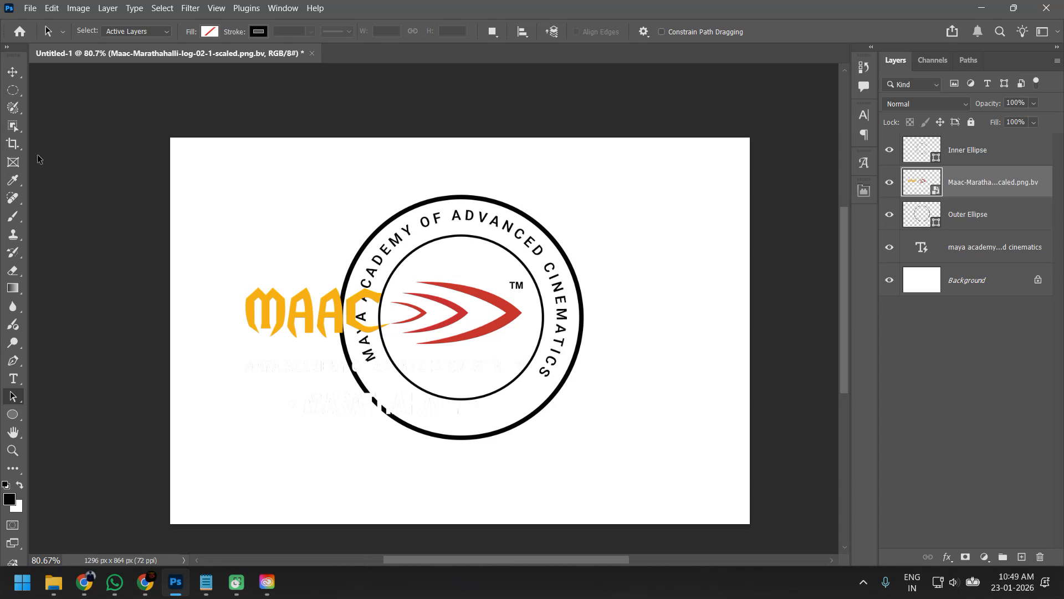
{"action": "right_click", "coordinate": [14, 95]}
{"action": "left_click", "coordinate": [55, 89]}
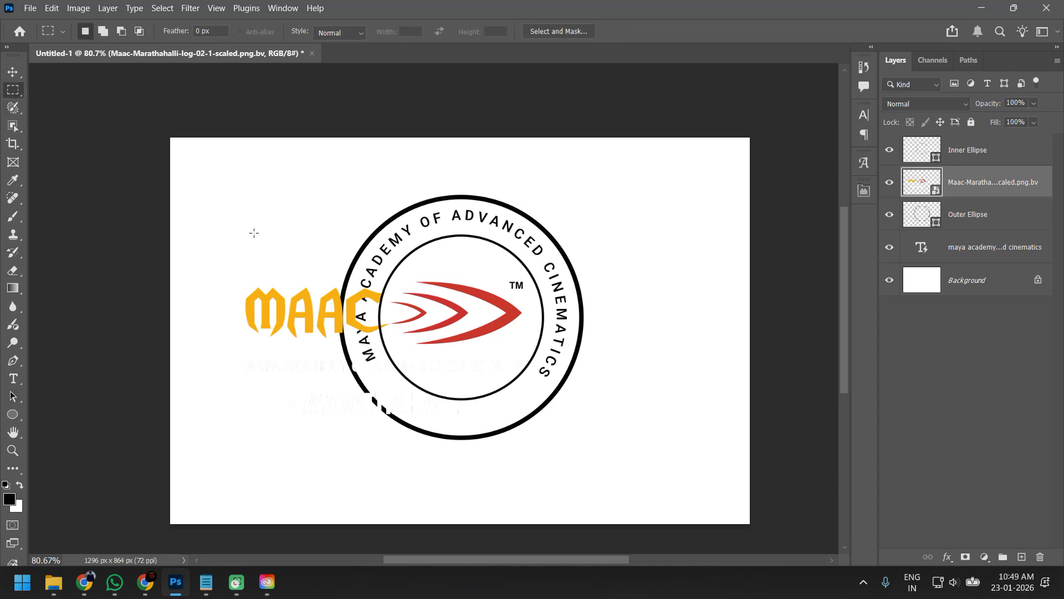
{"action": "left_click_drag", "start_coordinate": [170, 184], "coordinate": [392, 440]}
Step: Try to hide the selected MAAC lettering with an inverted layer mask on the logo, and undo the mask
{"action": "left_click", "coordinate": [965, 556]}
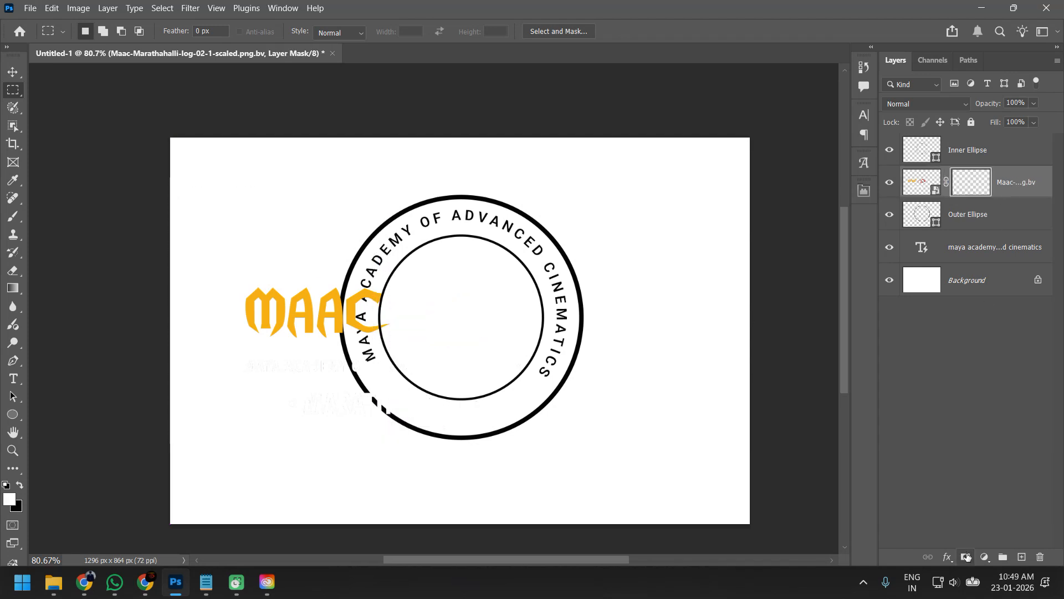
{"action": "key", "text": "ctrl+i"}
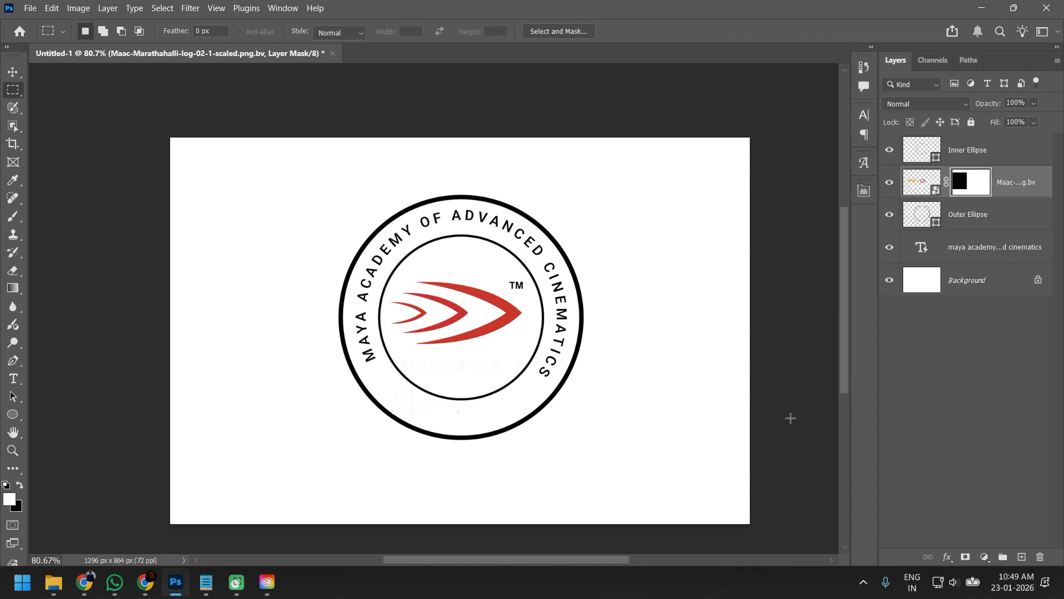
{"action": "key", "text": "ctrl+z"}
{"action": "key", "text": "ctrl+z"}
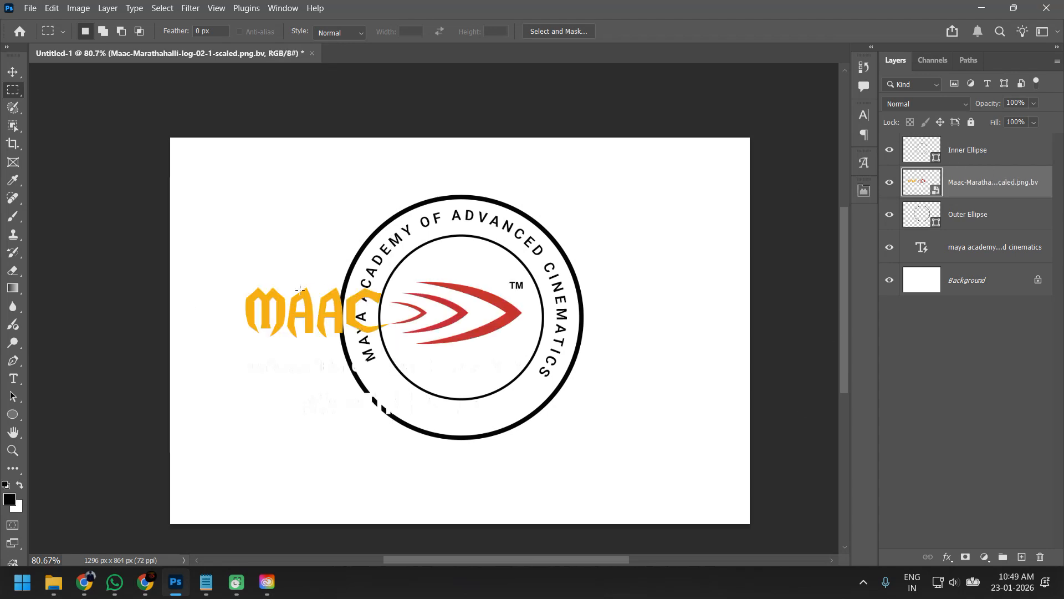
Step: Enclose the yellow MAAC lettering of the logo in a rectangular marquee selection
{"action": "left_click_drag", "start_coordinate": [193, 253], "coordinate": [391, 370]}
Step: Try to mask out the selected lettering with an inverted layer mask on the logo layer, and undo it
{"action": "left_click", "coordinate": [966, 557]}
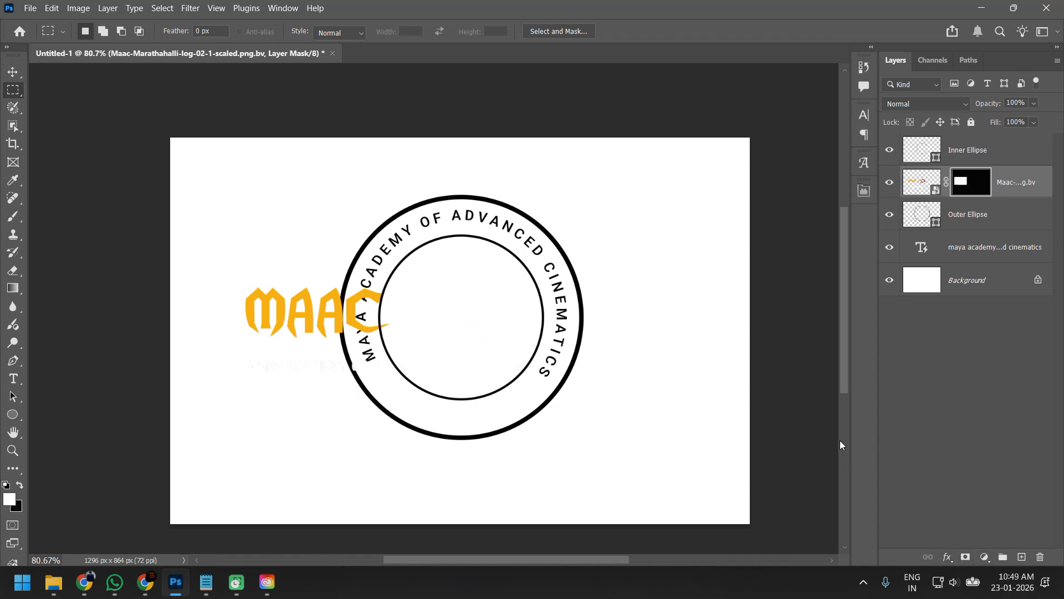
{"action": "key", "text": "ctrl+i"}
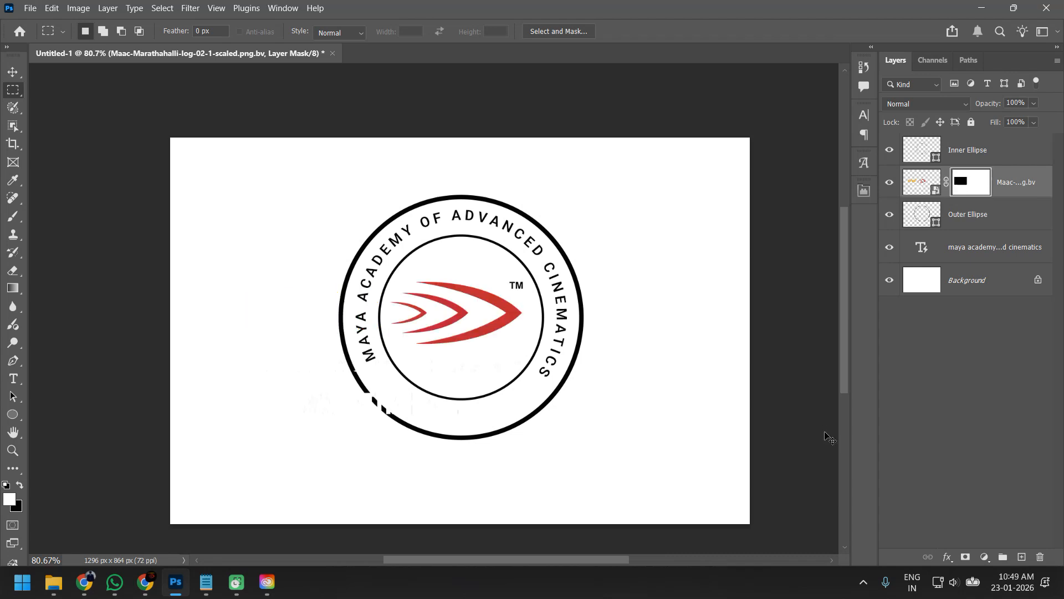
{"action": "key", "text": "ctrl+z"}
{"action": "key", "text": "ctrl+z"}
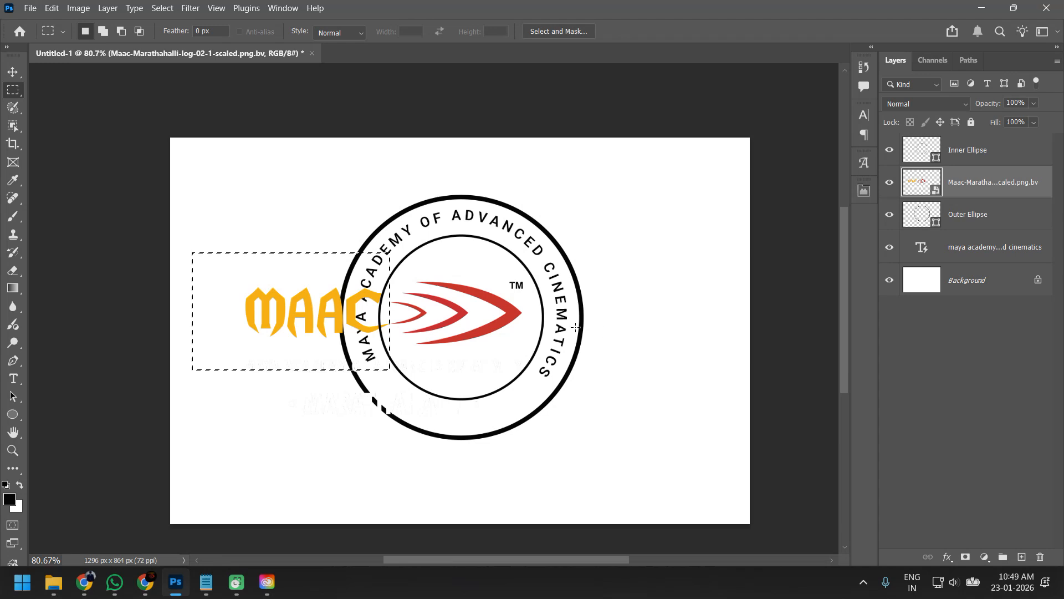
Step: Rasterize the logo layer and cut the selected MAAC lettering to a new layer
{"action": "right_click", "coordinate": [1018, 189]}
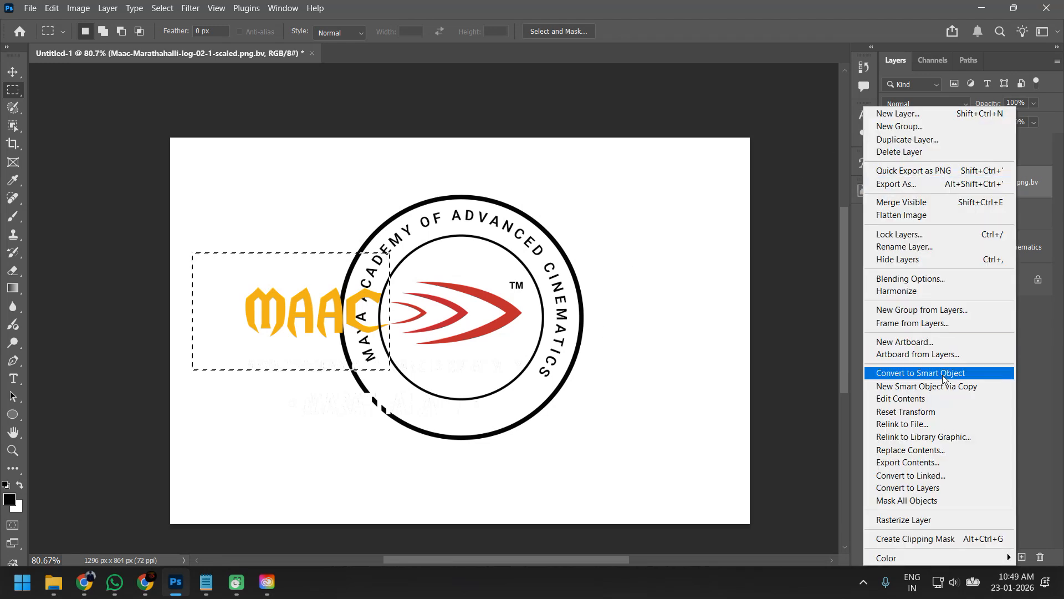
{"action": "left_click", "coordinate": [910, 520]}
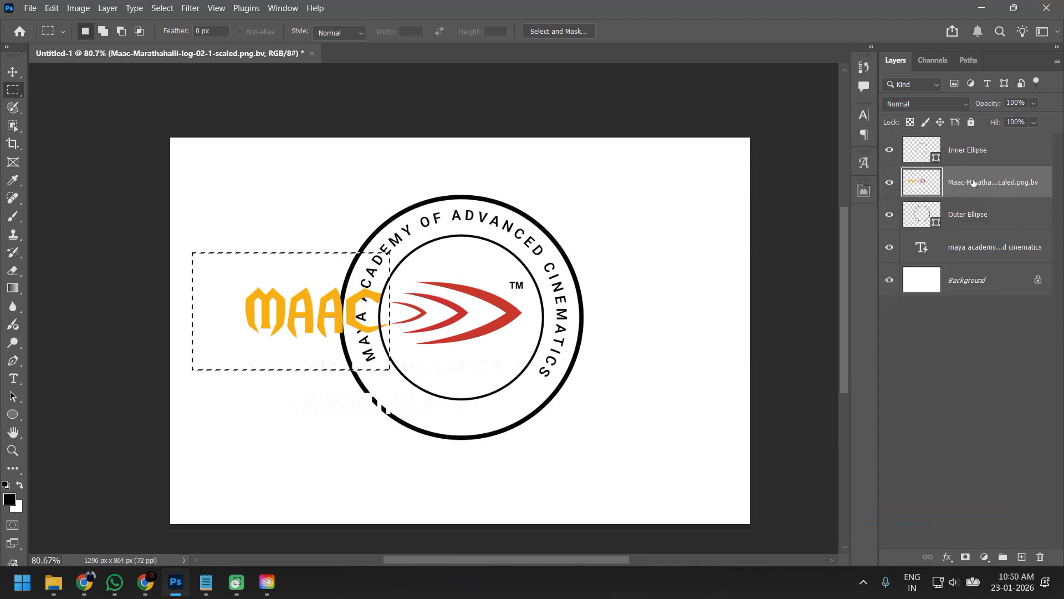
{"action": "right_click", "coordinate": [959, 189]}
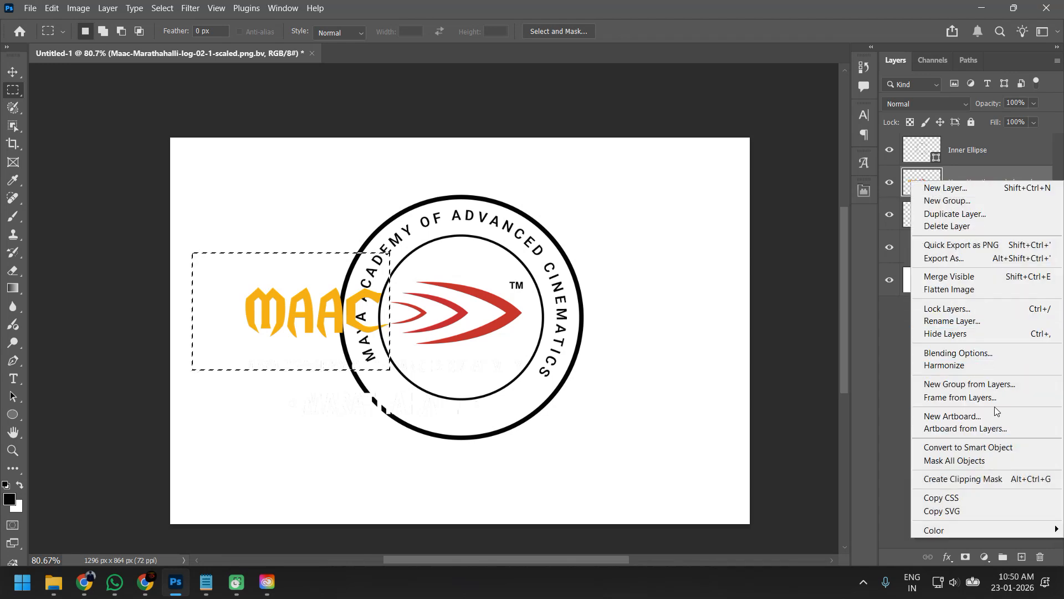
{"action": "left_click", "coordinate": [269, 326]}
{"action": "right_click", "coordinate": [268, 326]}
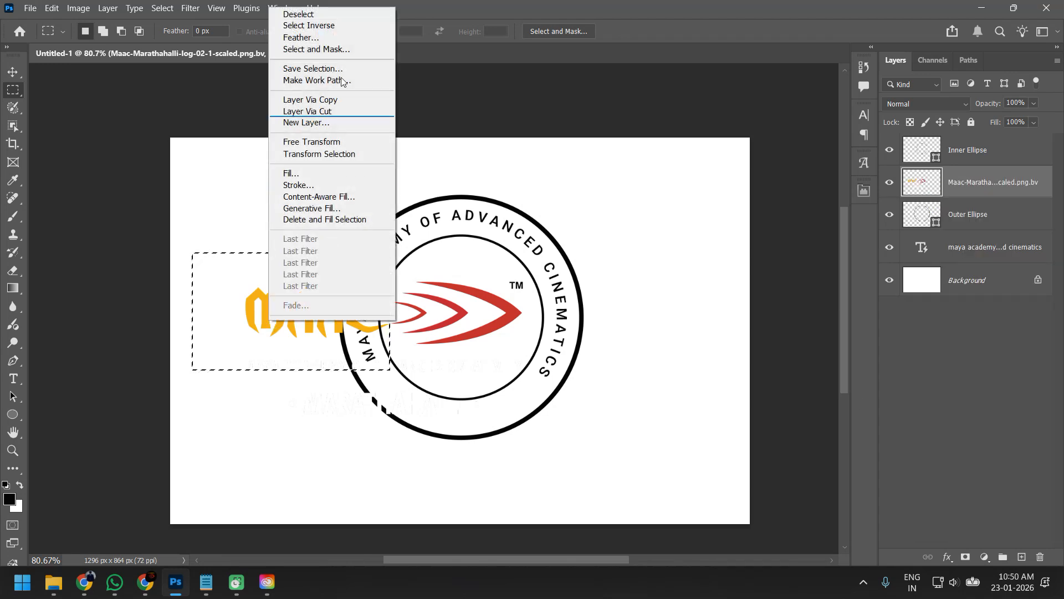
{"action": "left_click", "coordinate": [341, 111]}
Step: Scale the red arrow symbol down and place it inside the lower half of the inner circle
{"action": "key", "text": "v"}
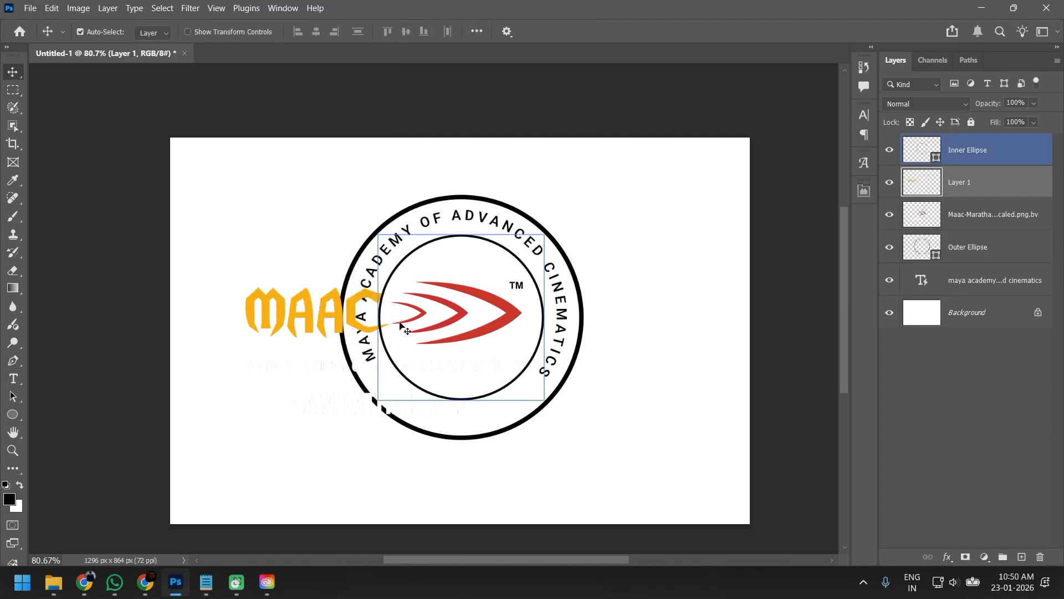
{"action": "left_click_drag", "start_coordinate": [516, 314], "coordinate": [412, 372]}
{"action": "key", "text": "ctrl+t"}
{"action": "left_click_drag", "start_coordinate": [361, 420], "coordinate": [469, 382]}
{"action": "key", "text": "Return"}
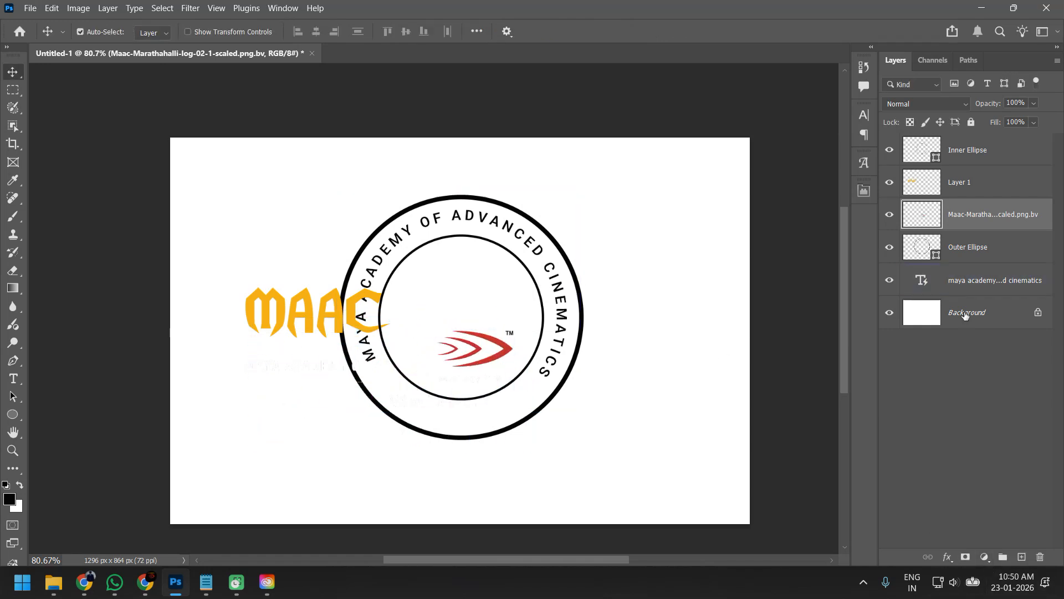
Step: Fill the Background layer with black and move the arrow symbol to the empty lower-right area of the canvas
{"action": "left_click", "coordinate": [965, 315]}
{"action": "key", "text": "alt+BackSpace"}
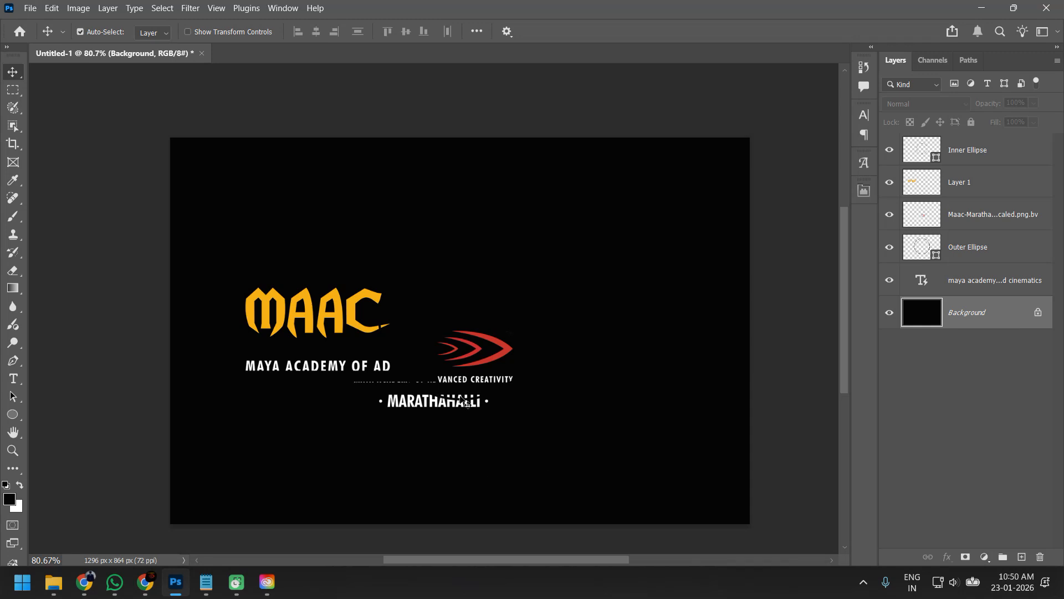
{"action": "left_click", "coordinate": [462, 400]}
{"action": "left_click_drag", "start_coordinate": [480, 355], "coordinate": [641, 439]}
{"action": "scroll", "coordinate": [642, 467], "scroll_direction": "up", "scroll_amount": 9}
{"action": "left_click_drag", "start_coordinate": [567, 479], "coordinate": [544, 390]}
Step: Select the leftover white text below the arrow symbol with a rectangular marquee, delete it and deselect
{"action": "key", "text": "m"}
{"action": "left_click_drag", "start_coordinate": [247, 310], "coordinate": [767, 437]}
{"action": "key", "text": "Delete"}
{"action": "key", "text": "ctrl+d"}
{"action": "scroll", "coordinate": [521, 358], "scroll_direction": "down", "scroll_amount": 11}
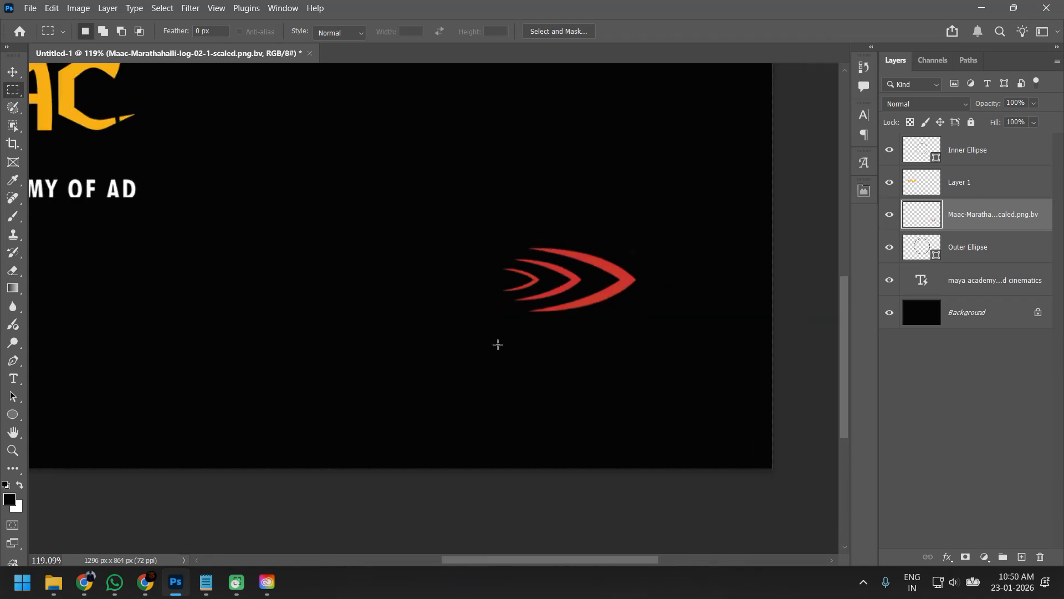
Step: Delete the white tagline "MAYA ACADEMY OF AD" from Layer 1 and fill the Background layer with white
{"action": "left_click_drag", "start_coordinate": [266, 287], "coordinate": [344, 316]}
{"action": "scroll", "coordinate": [343, 315], "scroll_direction": "up", "scroll_amount": 3}
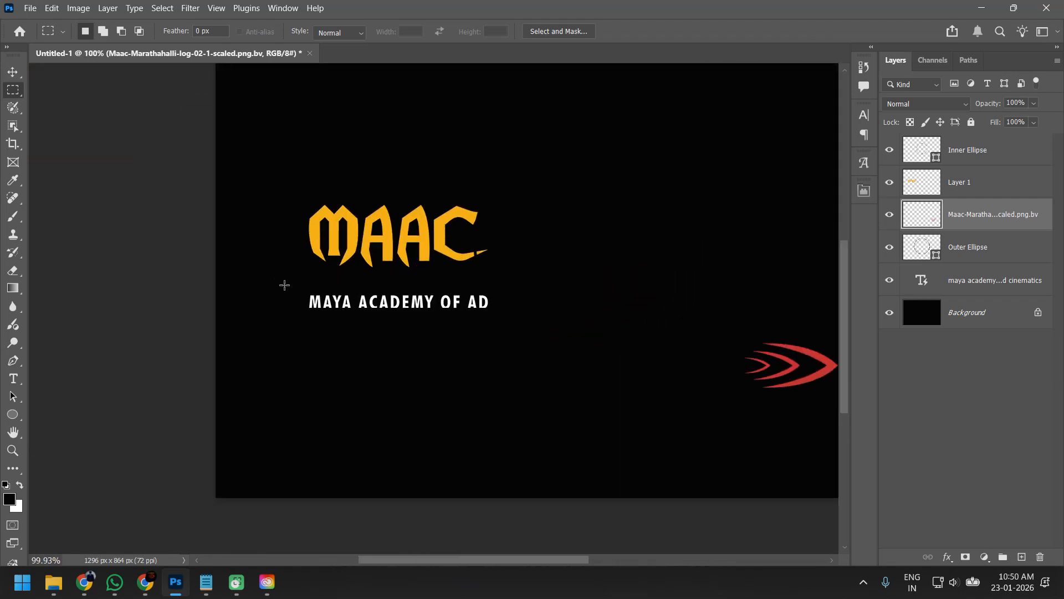
{"action": "left_click_drag", "start_coordinate": [281, 280], "coordinate": [530, 344]}
{"action": "left_click", "coordinate": [973, 184]}
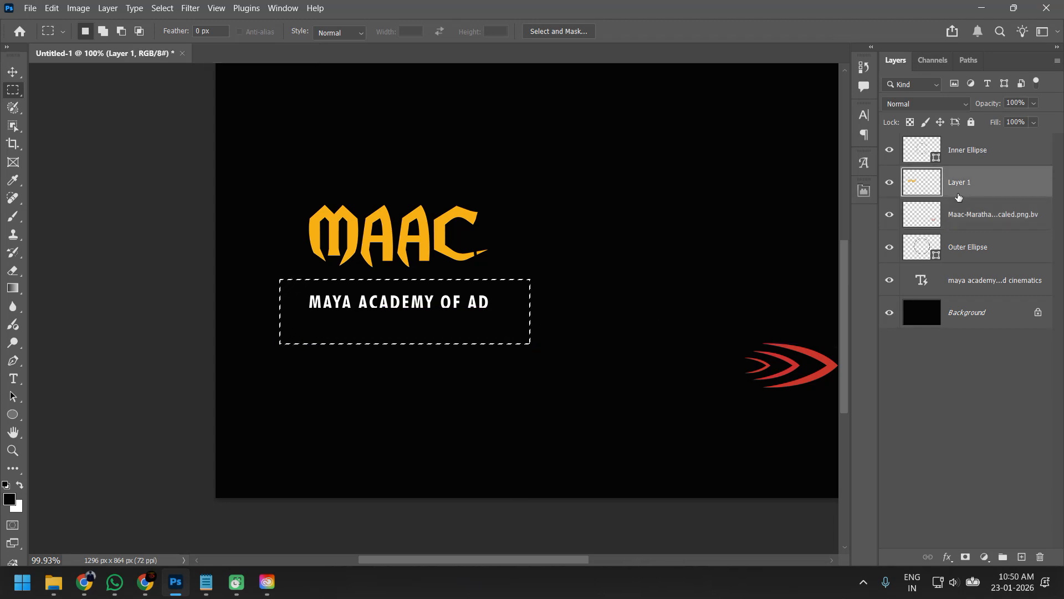
{"action": "key", "text": "Delete"}
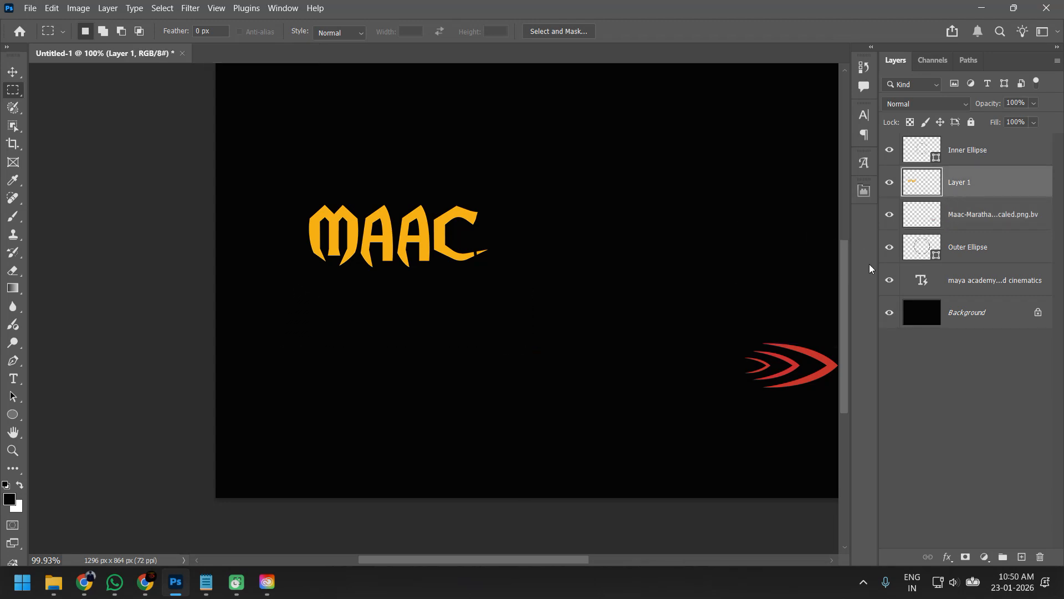
{"action": "left_click", "coordinate": [929, 324]}
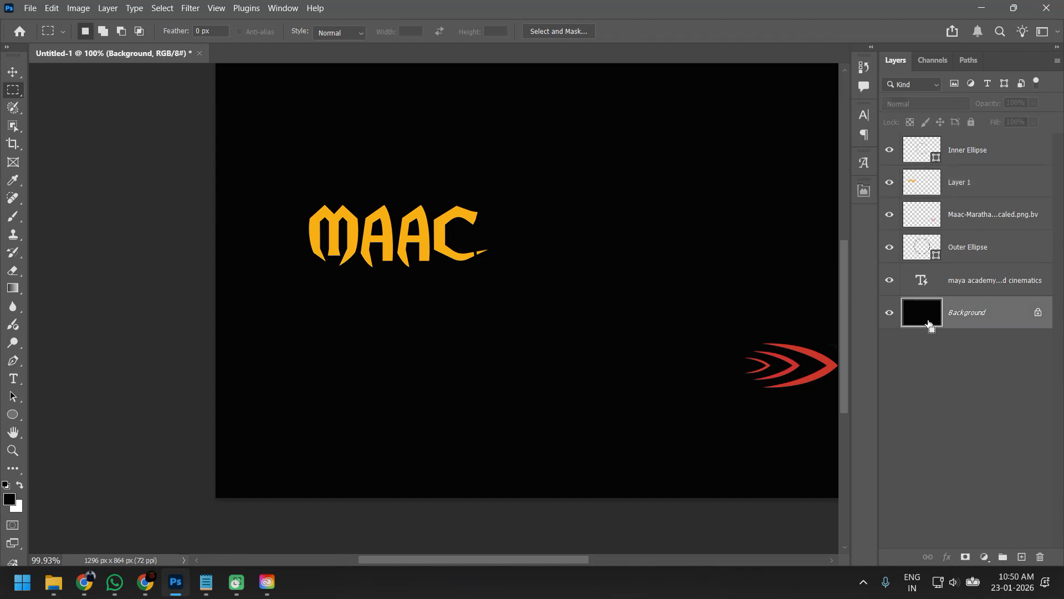
{"action": "key", "text": "ctrl+BackSpace"}
Step: Scale the MAAC lettering down and position it in the upper part of the inner circle
{"action": "key", "text": "v"}
{"action": "left_click_drag", "start_coordinate": [371, 218], "coordinate": [543, 192]}
{"action": "key", "text": "ctrl+t"}
{"action": "left_click_drag", "start_coordinate": [660, 168], "coordinate": [603, 196]}
{"action": "key", "text": "Return"}
{"action": "scroll", "coordinate": [587, 325], "scroll_direction": "down", "scroll_amount": 3}
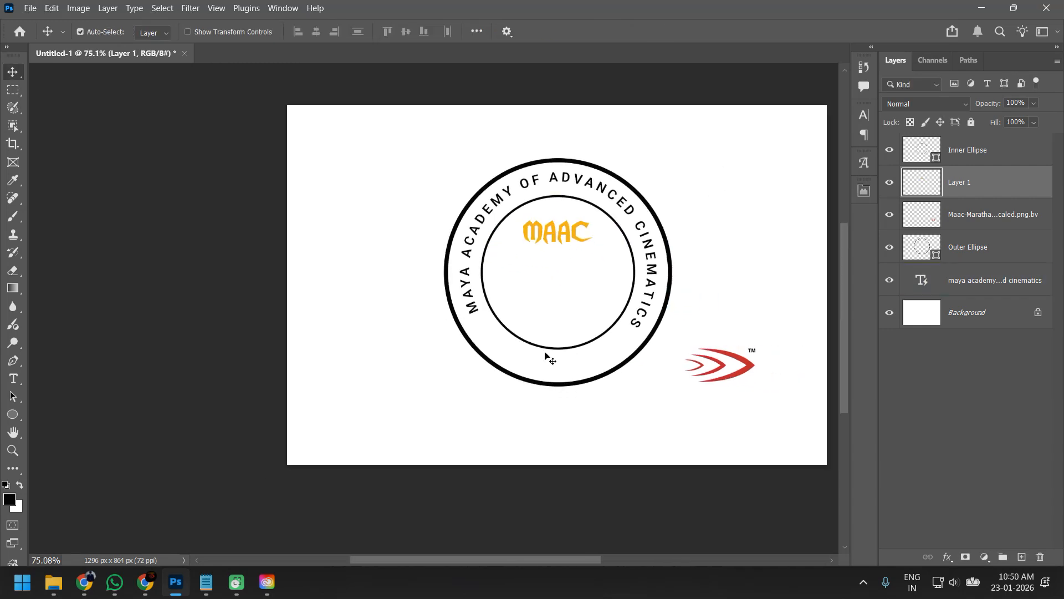
{"action": "left_click", "coordinate": [719, 364]}
{"action": "left_click_drag", "start_coordinate": [760, 357], "coordinate": [580, 284]}
{"action": "left_click_drag", "start_coordinate": [749, 368], "coordinate": [637, 316]}
{"action": "key", "text": "ctrl+z"}
Step: Place the arrow symbol under the MAAC lettering, scale it up to about 155%, and nudge the lettering into alignment
{"action": "left_click", "coordinate": [719, 371]}
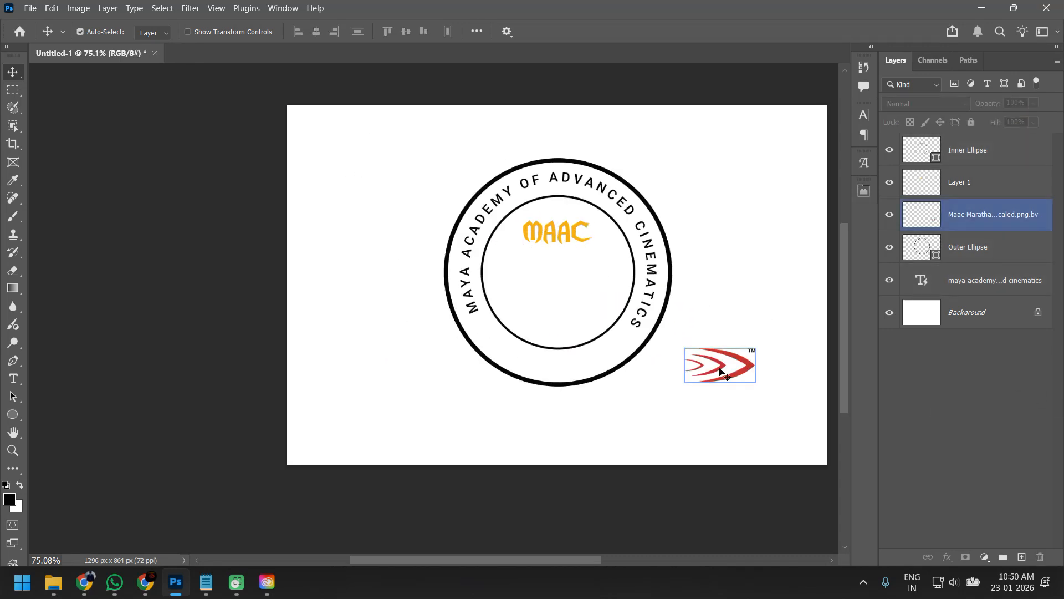
{"action": "left_click_drag", "start_coordinate": [750, 368], "coordinate": [604, 290]}
{"action": "key", "text": "ctrl+t"}
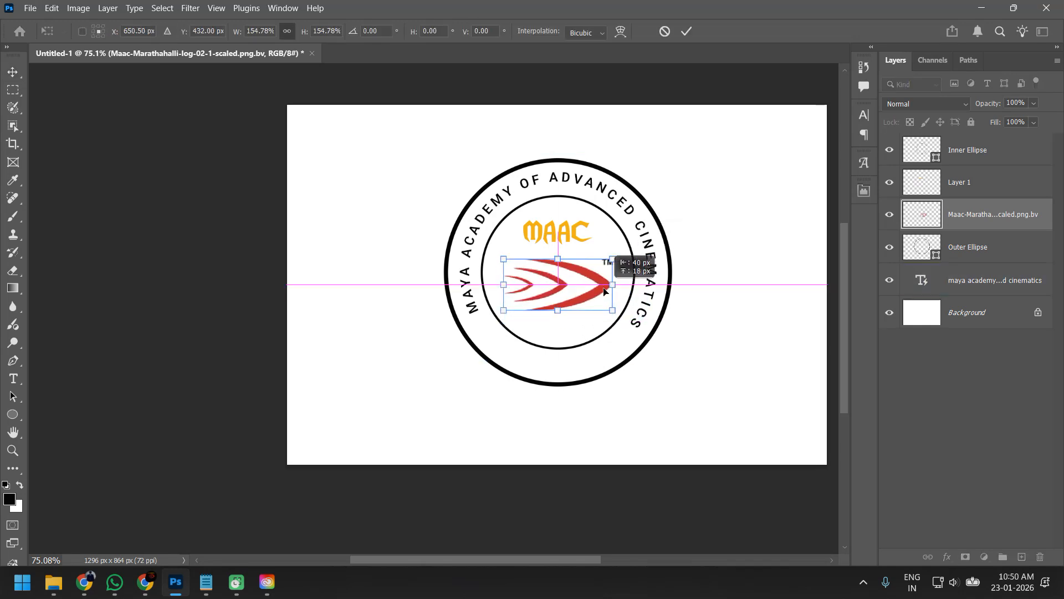
{"action": "key", "text": "Return"}
{"action": "left_click_drag", "start_coordinate": [574, 236], "coordinate": [576, 235]}
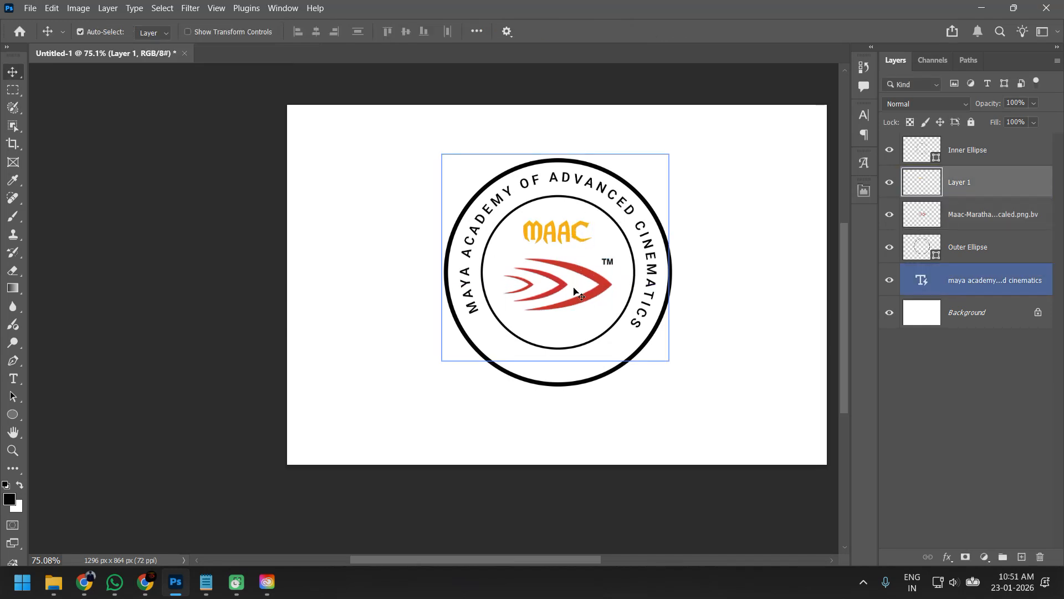
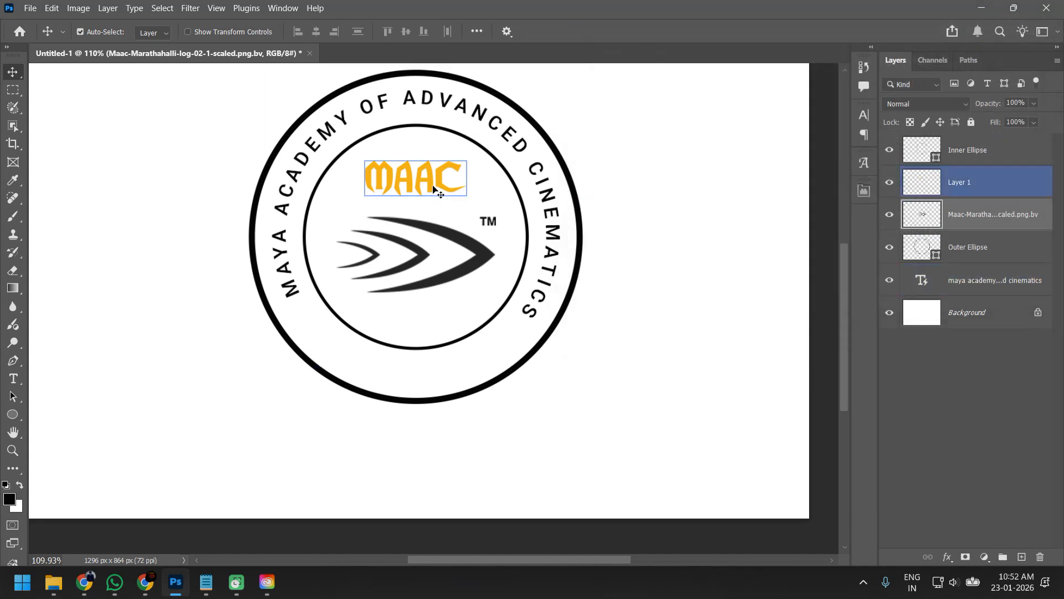
Step: Desaturate the MAAC lettering on Layer 1
{"action": "left_click", "coordinate": [901, 181]}
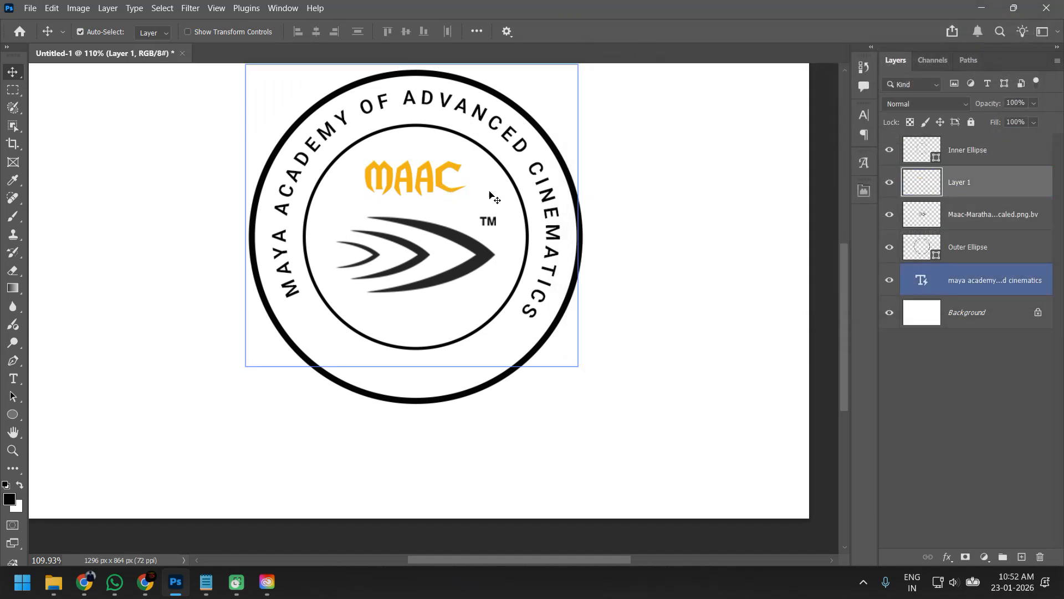
{"action": "key", "text": "ctrl"}
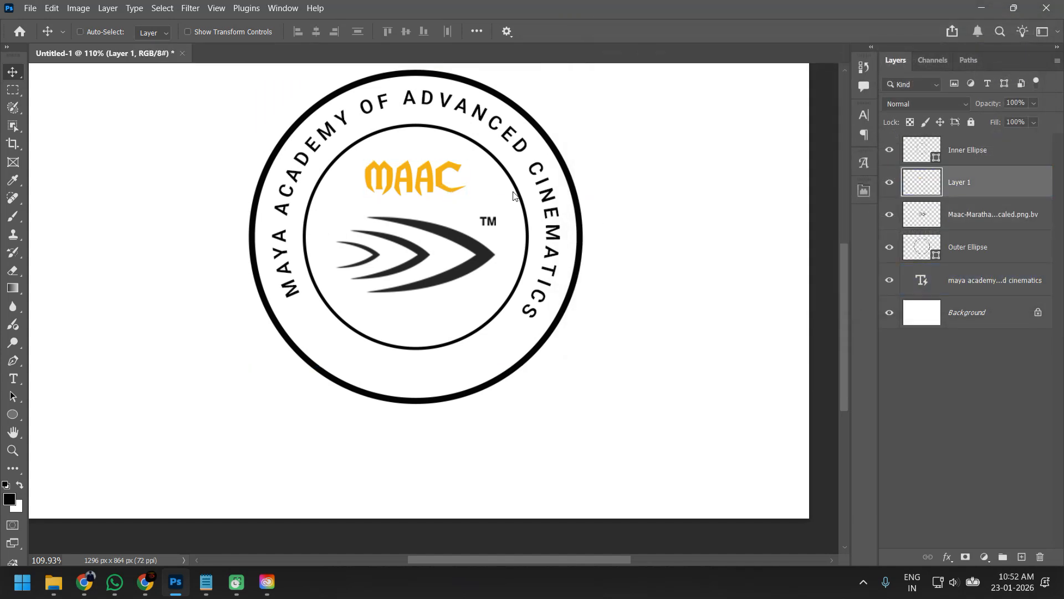
{"action": "key", "text": "ctrl+shift+u"}
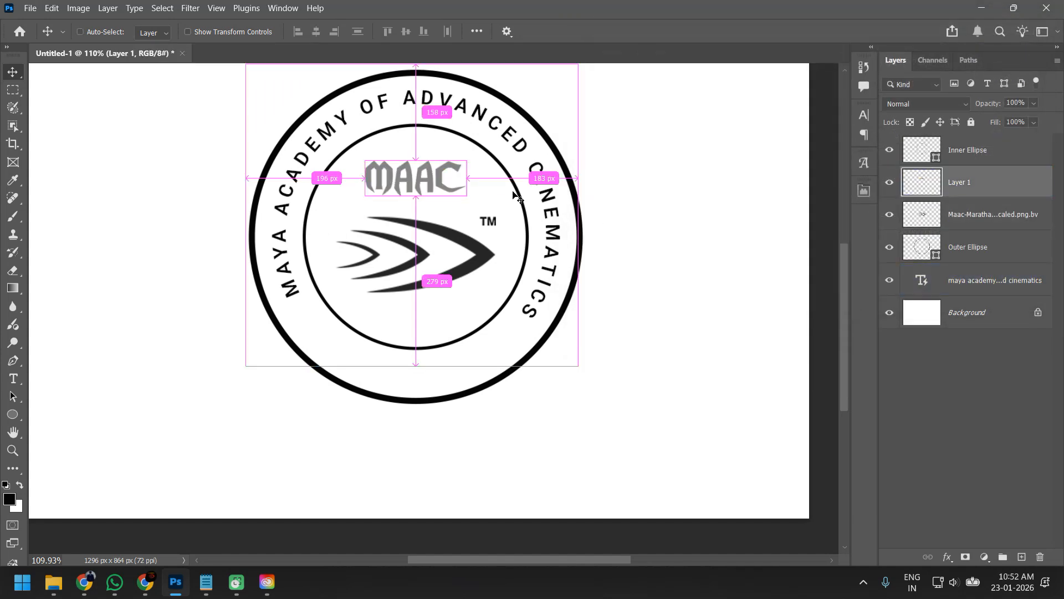
Step: Darken the MAAC lettering with an RGB Curves adjustment, setting a point at input 176 and output 112
{"action": "key", "text": "ctrl+m"}
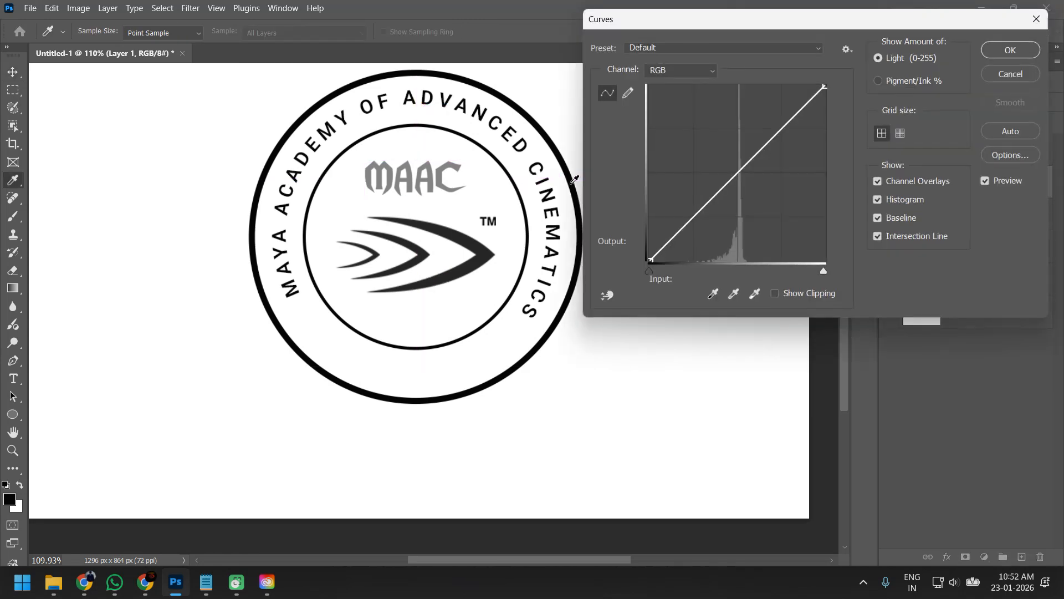
{"action": "left_click_drag", "start_coordinate": [771, 173], "coordinate": [770, 183]}
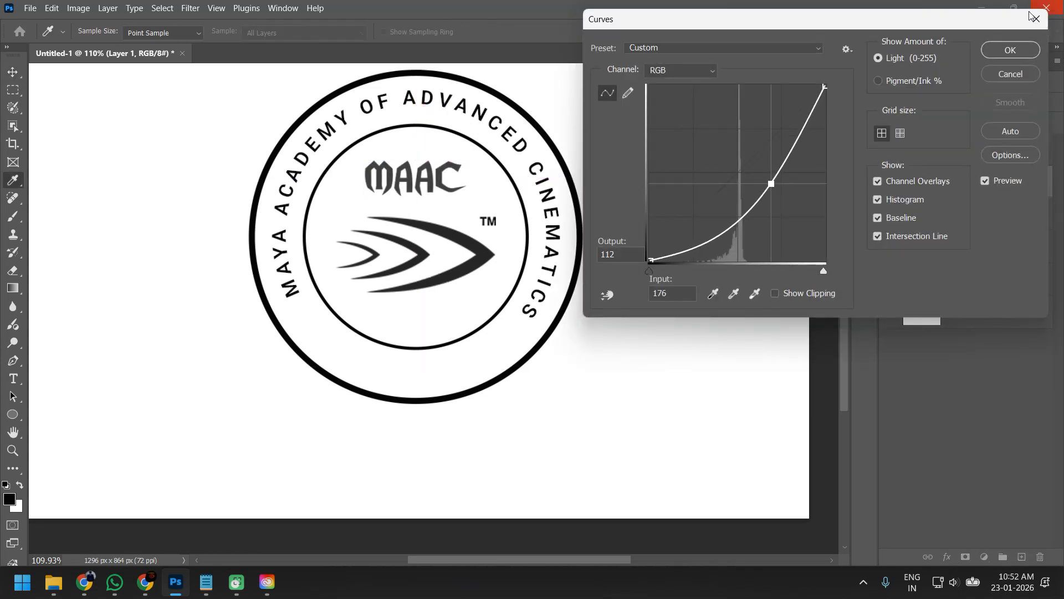
{"action": "left_click", "coordinate": [1010, 50]}
{"action": "scroll", "coordinate": [386, 333], "scroll_direction": "down", "scroll_amount": 2}
{"action": "scroll", "coordinate": [383, 326], "scroll_direction": "up", "scroll_amount": 1}
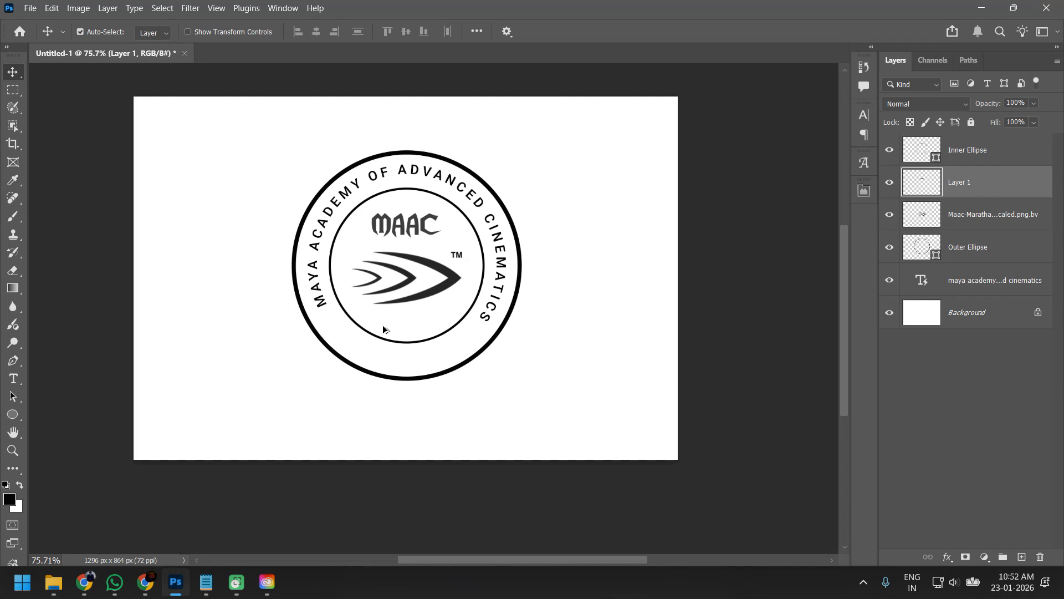
{"action": "left_click", "coordinate": [358, 300]}
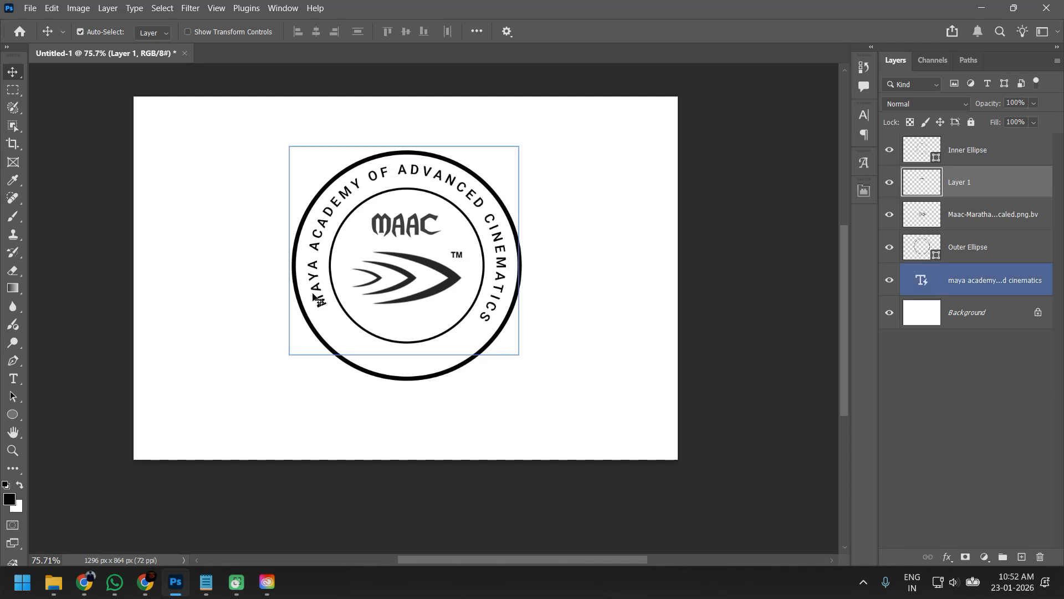
{"action": "left_click", "coordinate": [30, 8]}
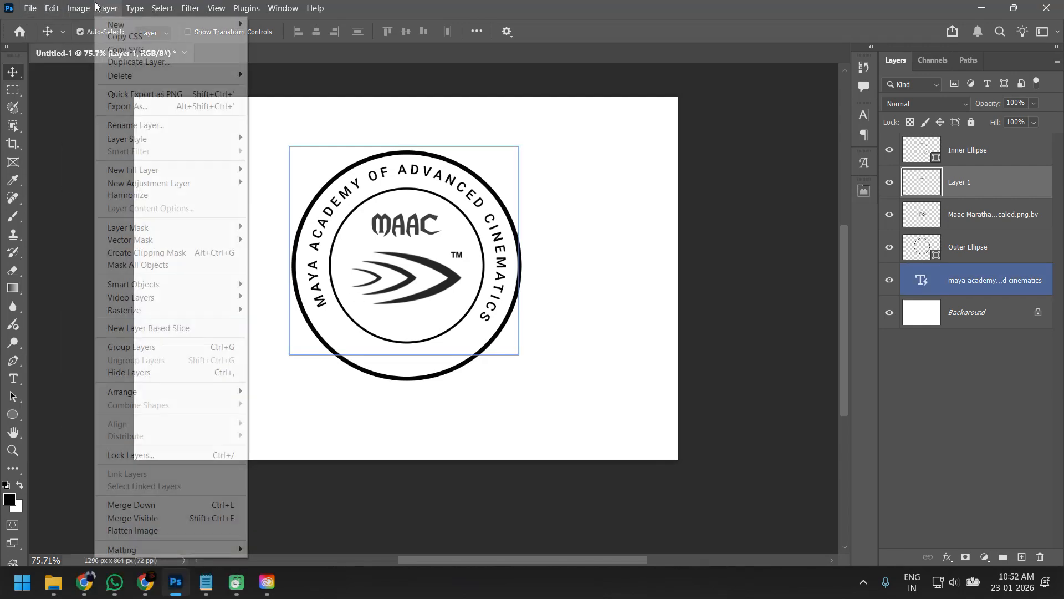
{"action": "mouse_move", "coordinate": [103, 48]}
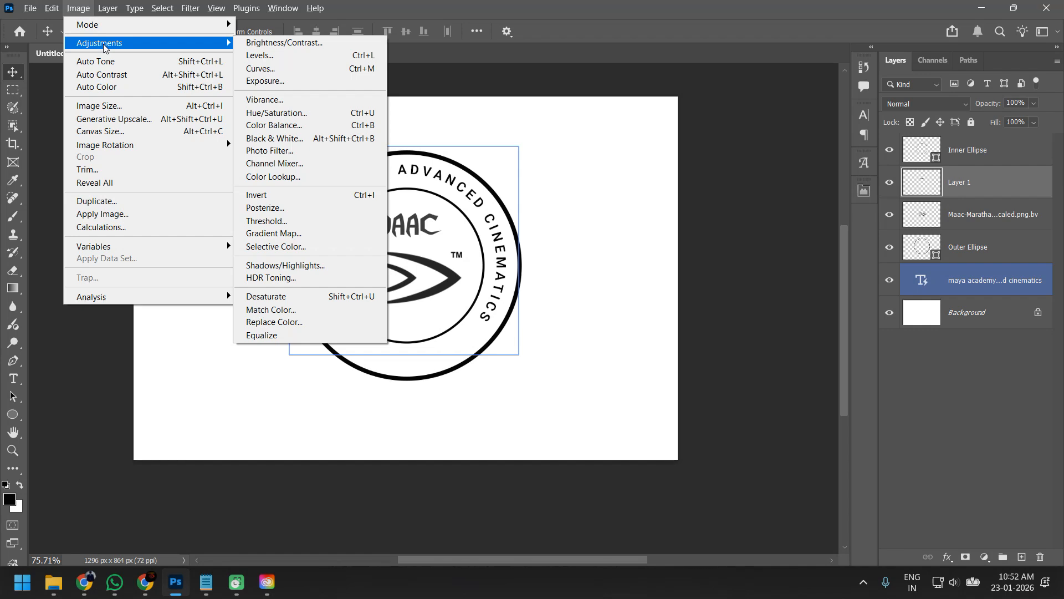
{"action": "key", "text": "Escape"}
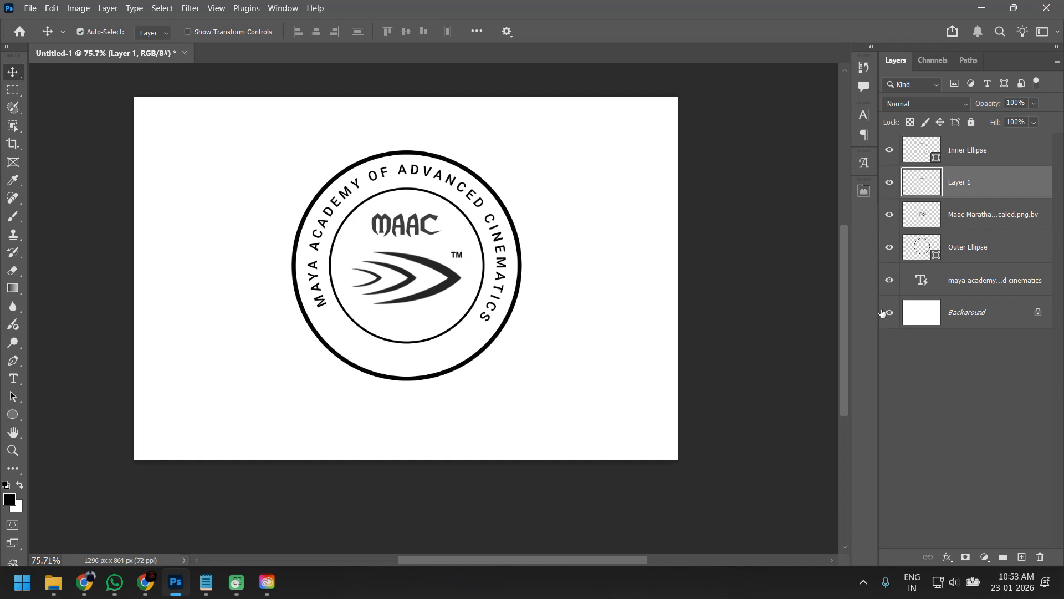
Step: Hide the Background layer and create a folder named Typography-02 inside Photoshop_Batch as the save location
{"action": "left_click", "coordinate": [890, 313]}
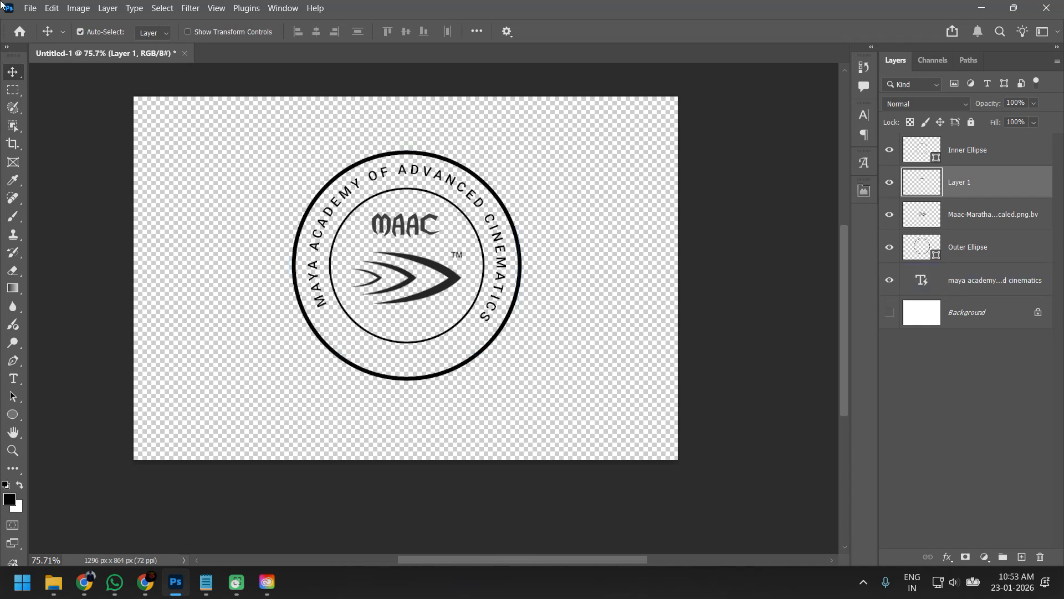
{"action": "left_click", "coordinate": [31, 8]}
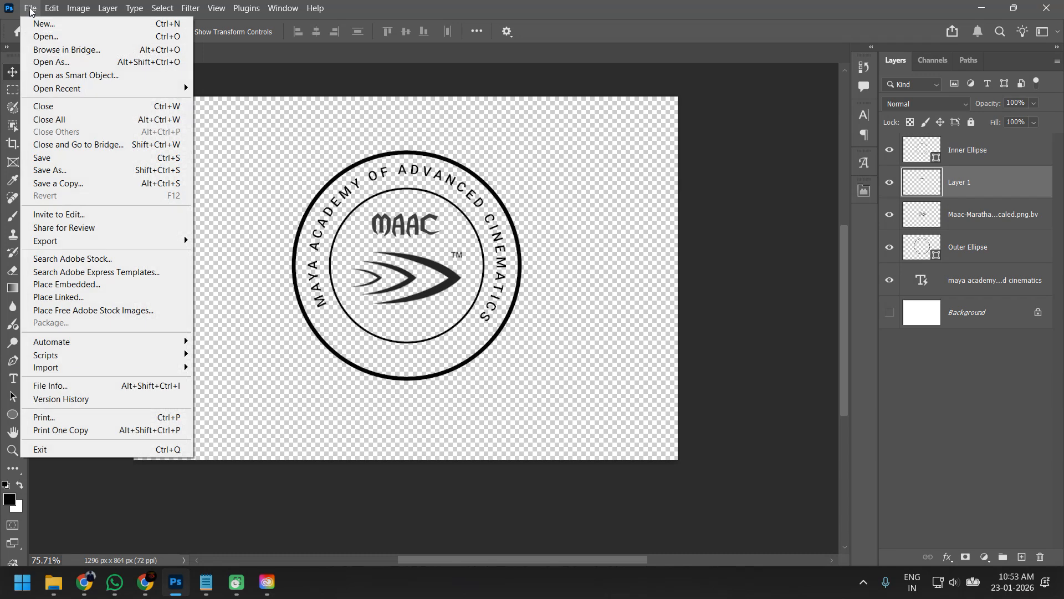
{"action": "left_click", "coordinate": [65, 160]}
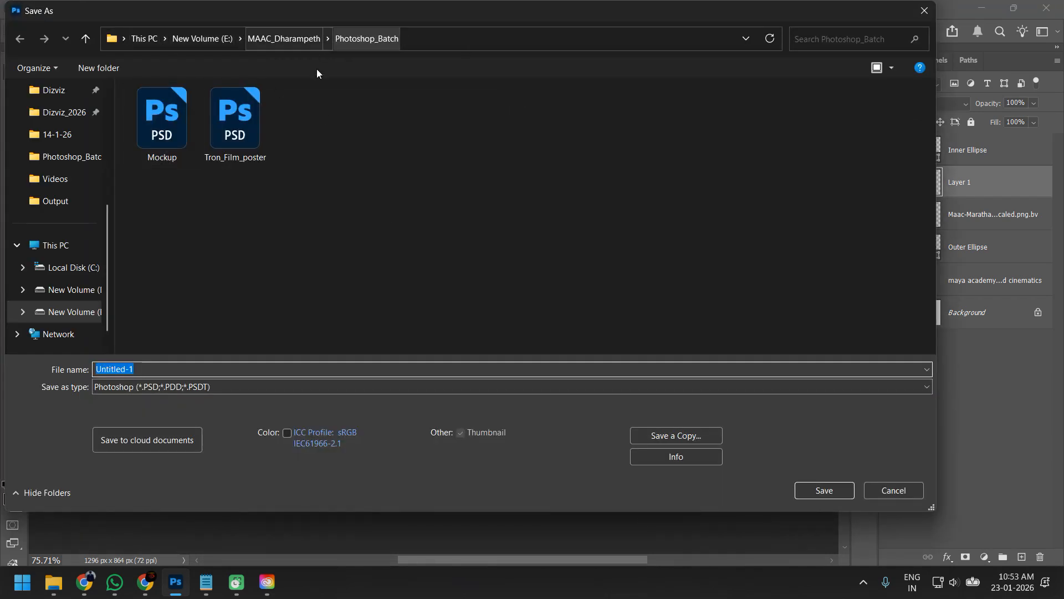
{"action": "left_click", "coordinate": [393, 162]}
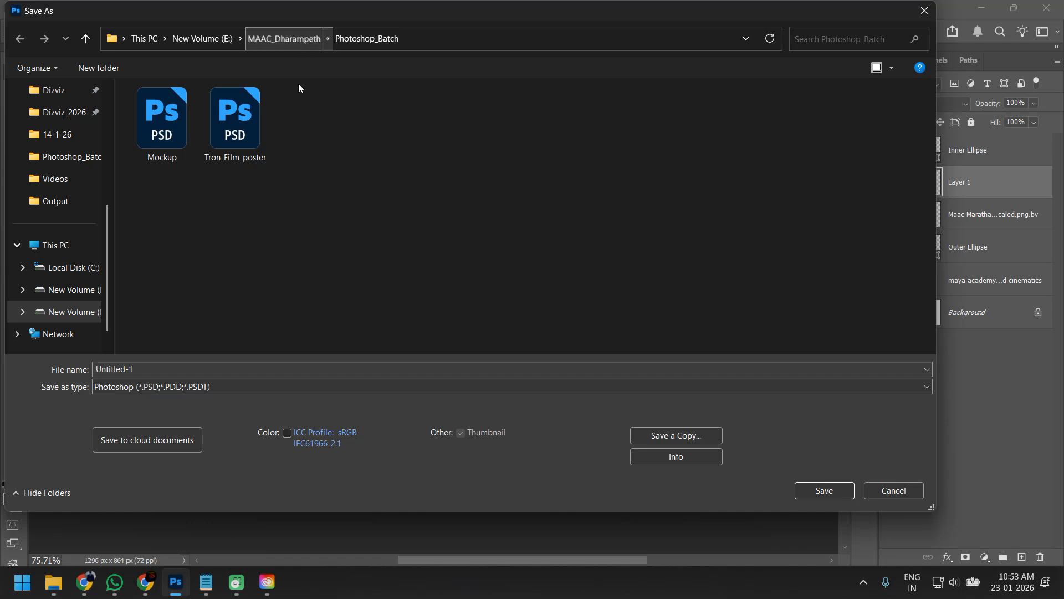
{"action": "left_click", "coordinate": [288, 40]}
{"action": "double_click", "coordinate": [215, 177]}
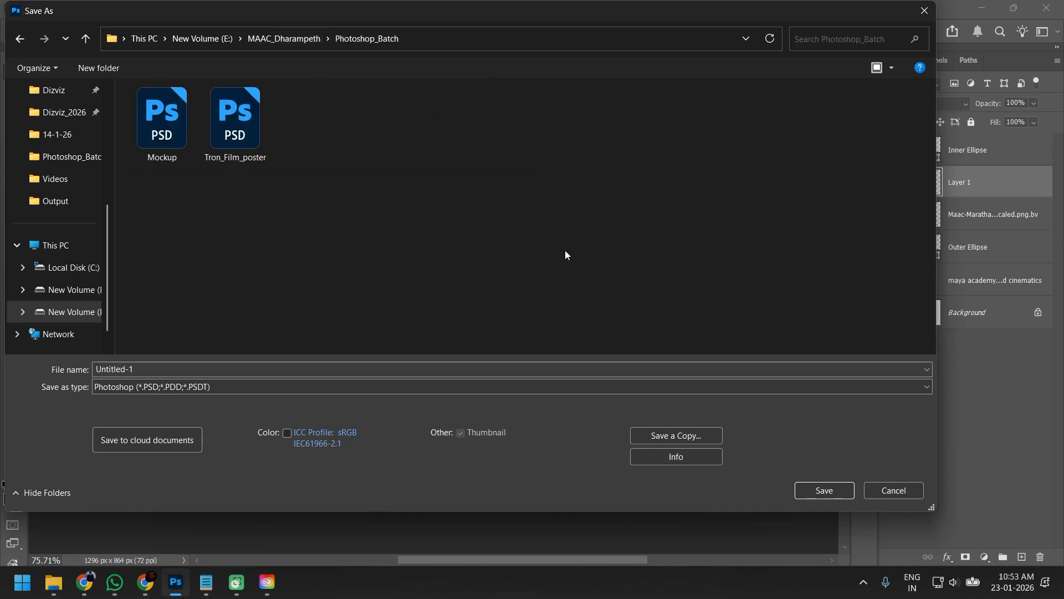
{"action": "key", "text": "ctrl+shift+n"}
{"action": "type", "text": "Ty"}
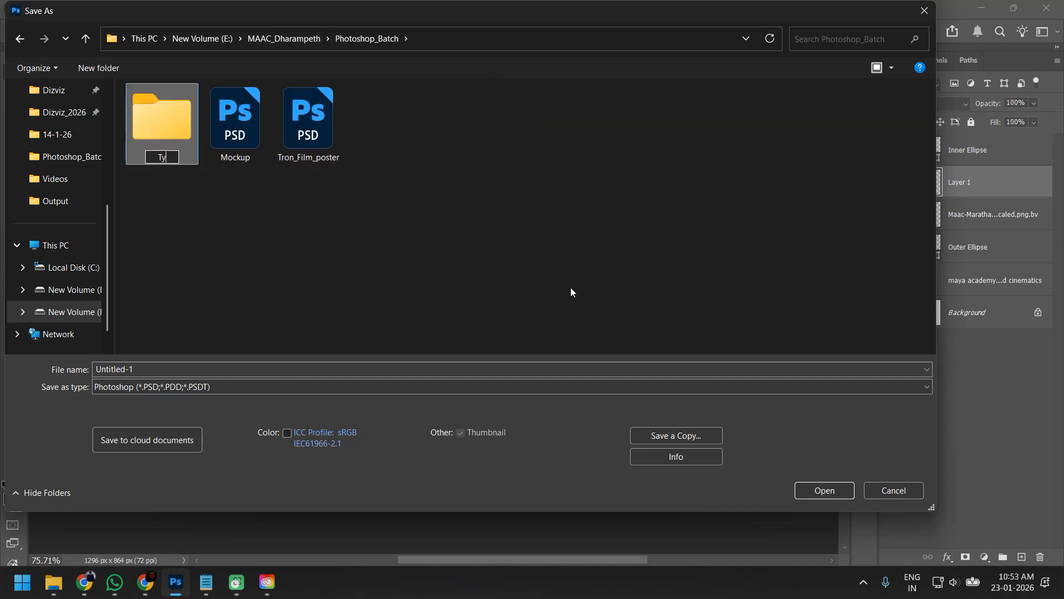
{"action": "type", "text": "pograp"}
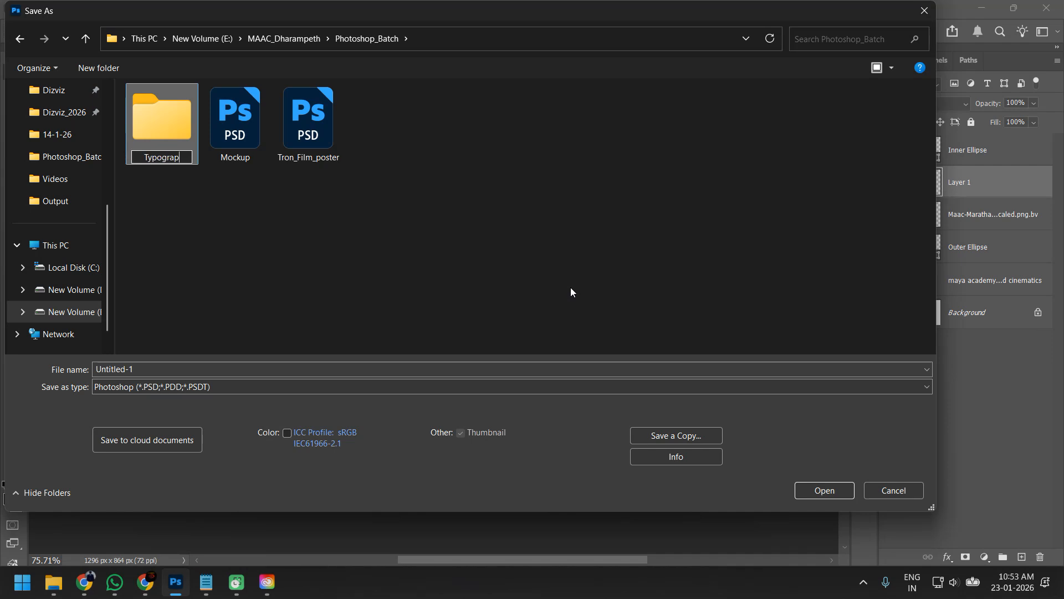
{"action": "type", "text": "hy-02"}
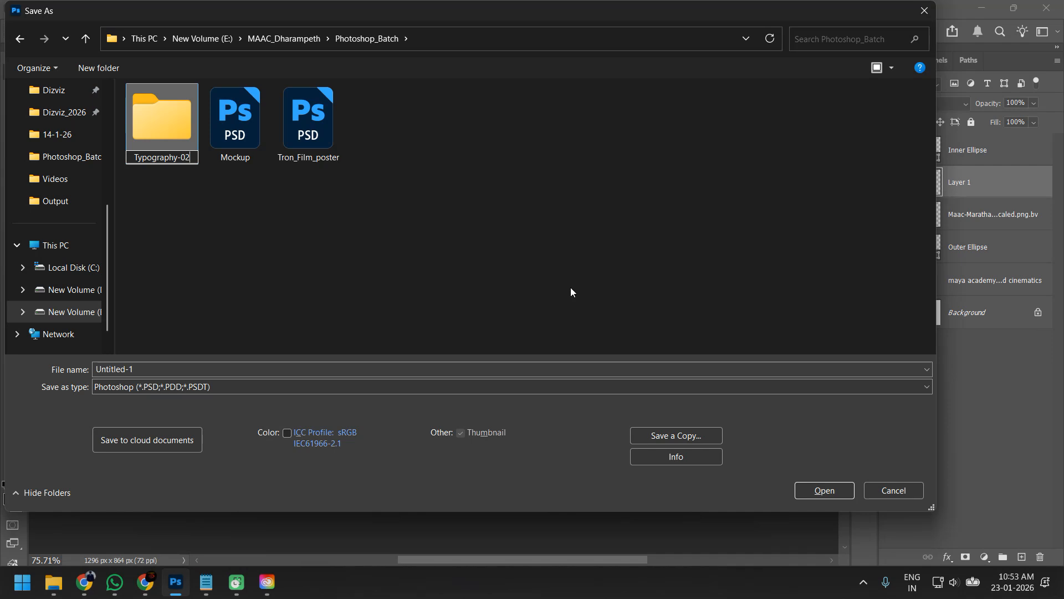
{"action": "key", "text": "Return"}
{"action": "key", "text": "Return"}
Step: Save the document in Photoshop format as stamp_creation in the Typography-02 folder
{"action": "left_click", "coordinate": [244, 383]}
{"action": "left_click", "coordinate": [182, 370]}
{"action": "left_click", "coordinate": [182, 371]}
{"action": "type", "text": "stamp"}
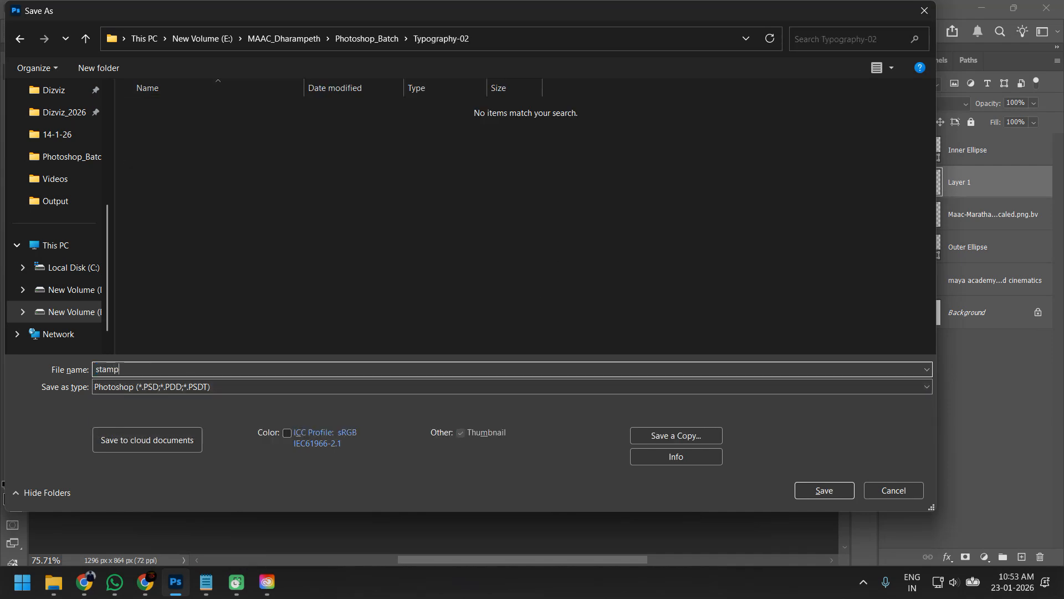
{"action": "type", "text": "_creation"}
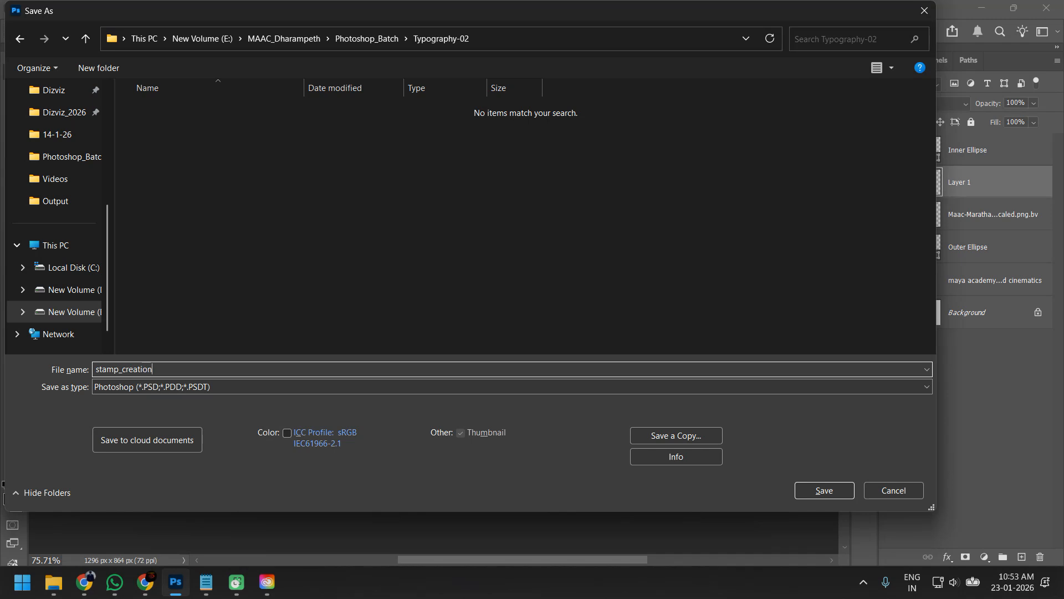
{"action": "key", "text": "Return"}
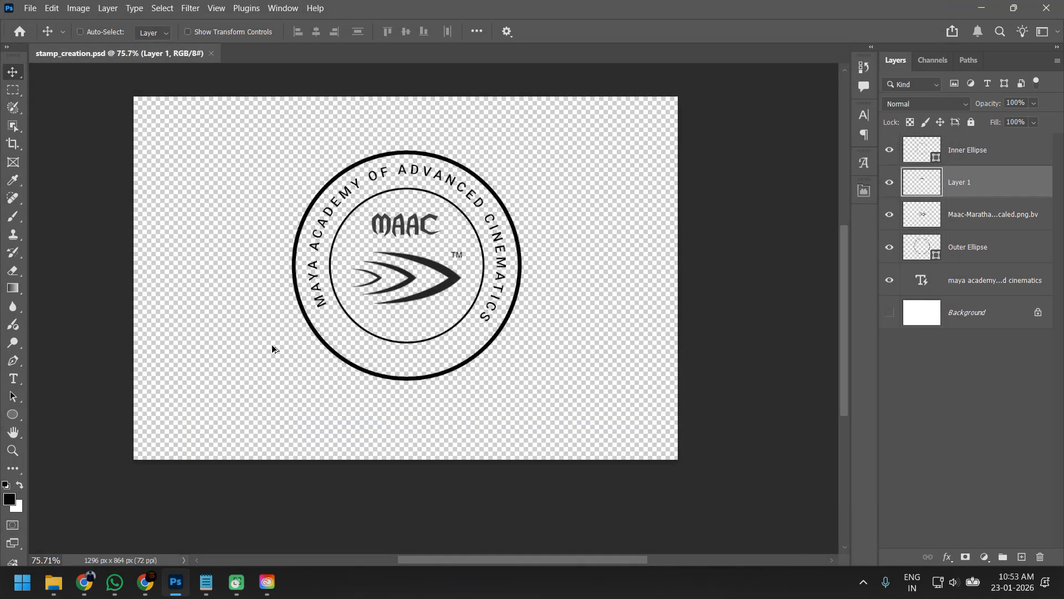
Step: Save a copy of the emblem as a PNG named MAAC_Stamp with the large file size option
{"action": "key", "text": "alt+ctrl+s"}
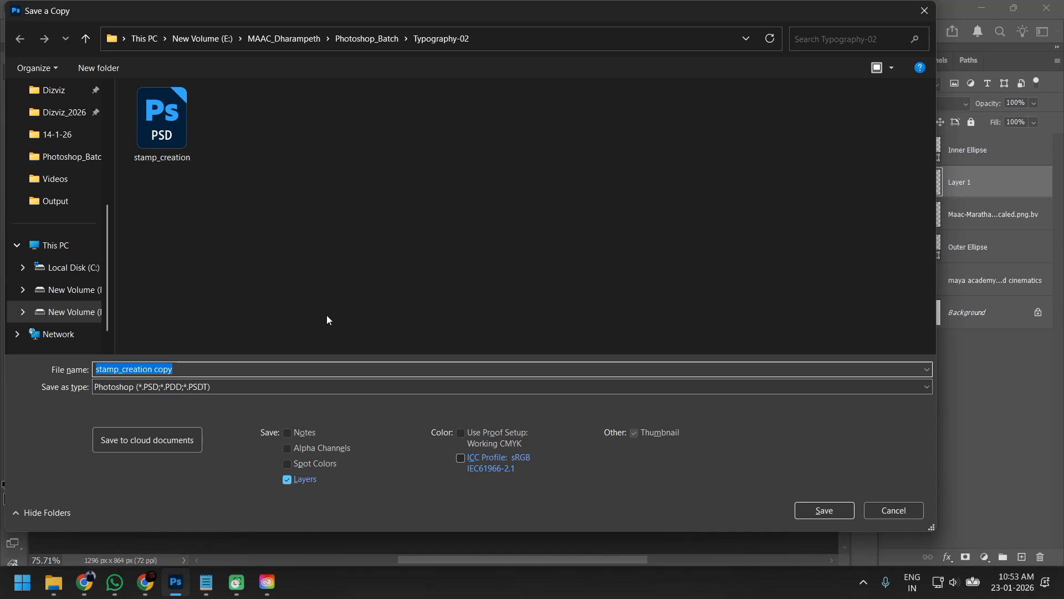
{"action": "left_click", "coordinate": [189, 388]}
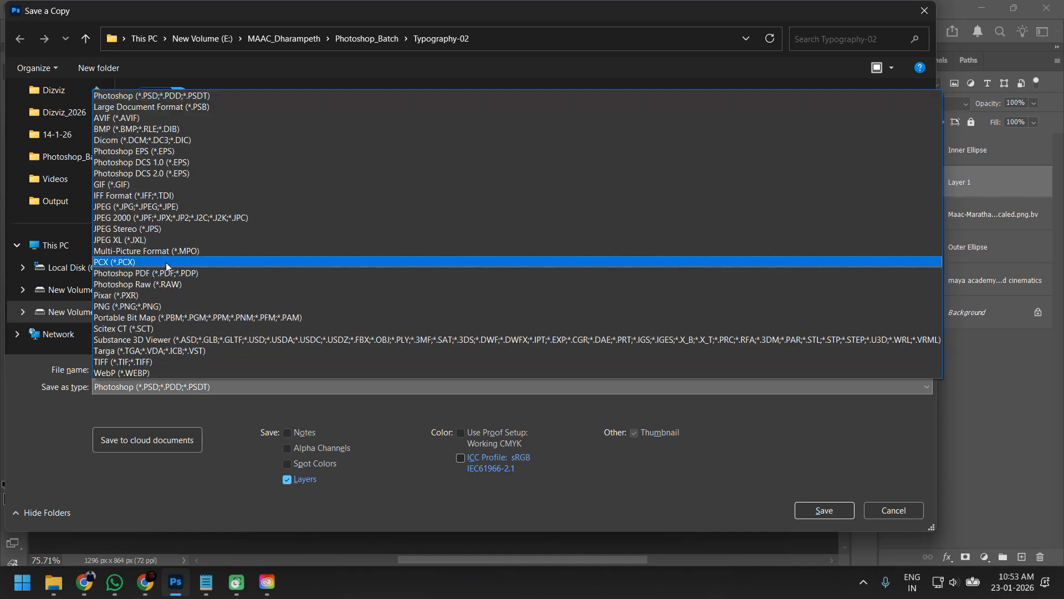
{"action": "left_click", "coordinate": [176, 306]}
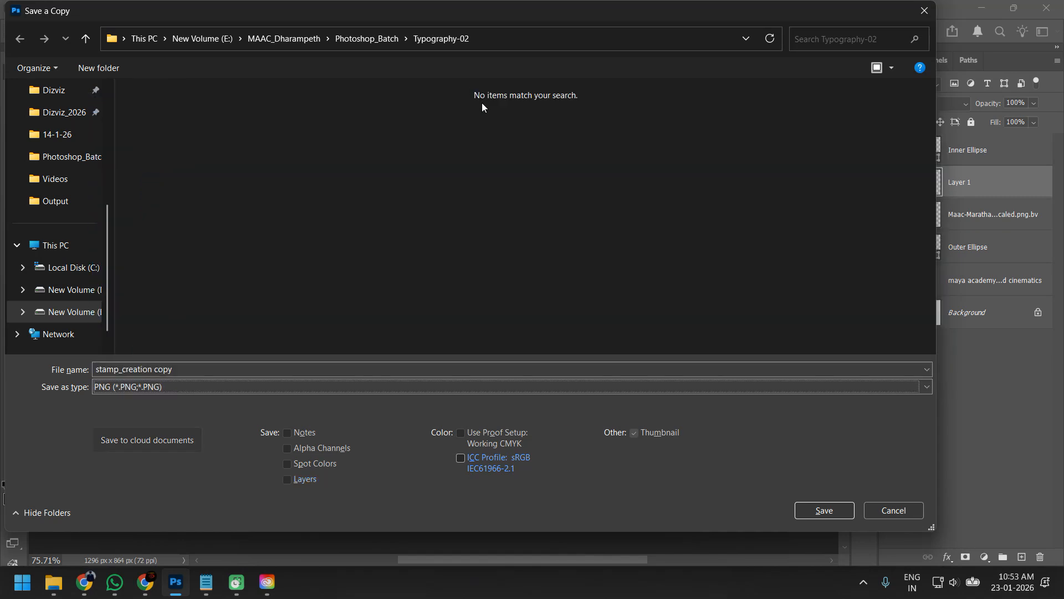
{"action": "left_click", "coordinate": [244, 369]}
{"action": "left_click", "coordinate": [244, 367]}
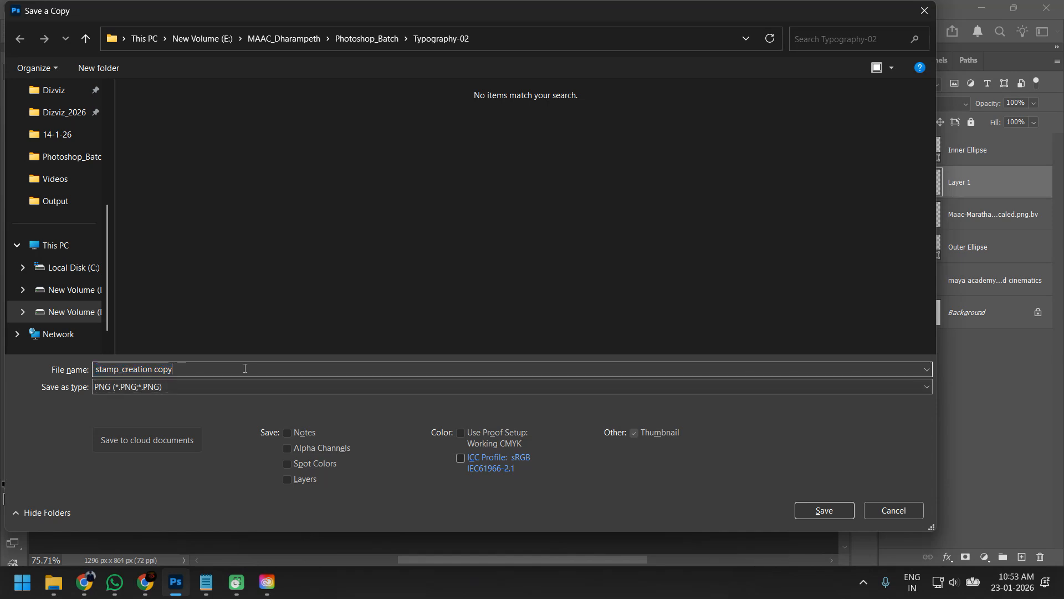
{"action": "key", "text": "BackSpace"}
{"action": "key", "text": "BackSpace"}
{"action": "key", "text": "BackSpace"}
{"action": "key", "text": "BackSpace"}
{"action": "key", "text": "ctrl+a"}
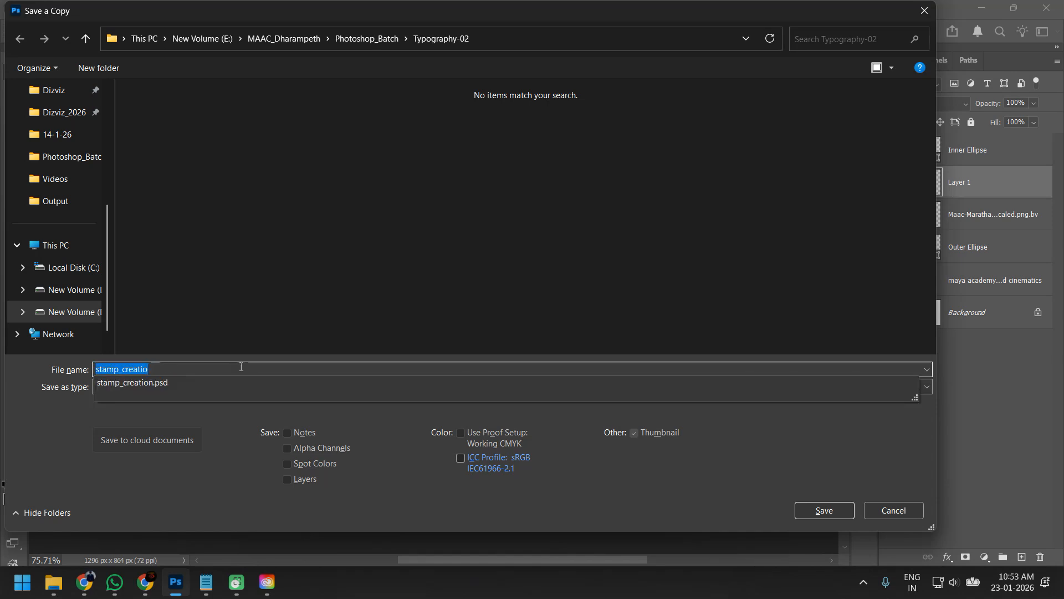
{"action": "type", "text": "MAA"}
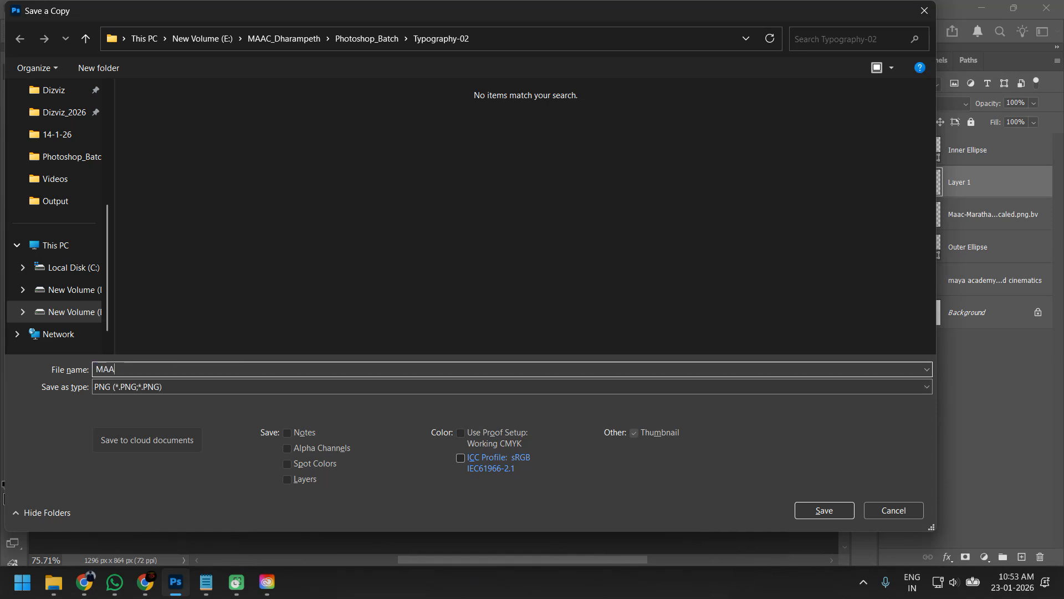
{"action": "type", "text": "C_Stam"}
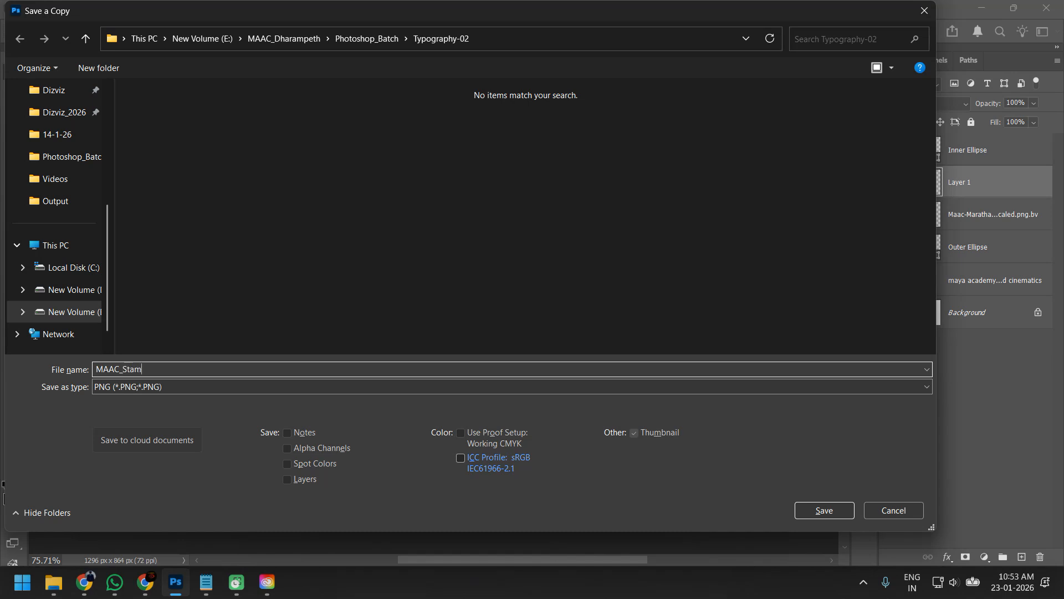
{"action": "type", "text": "p"}
{"action": "key", "text": "Return"}
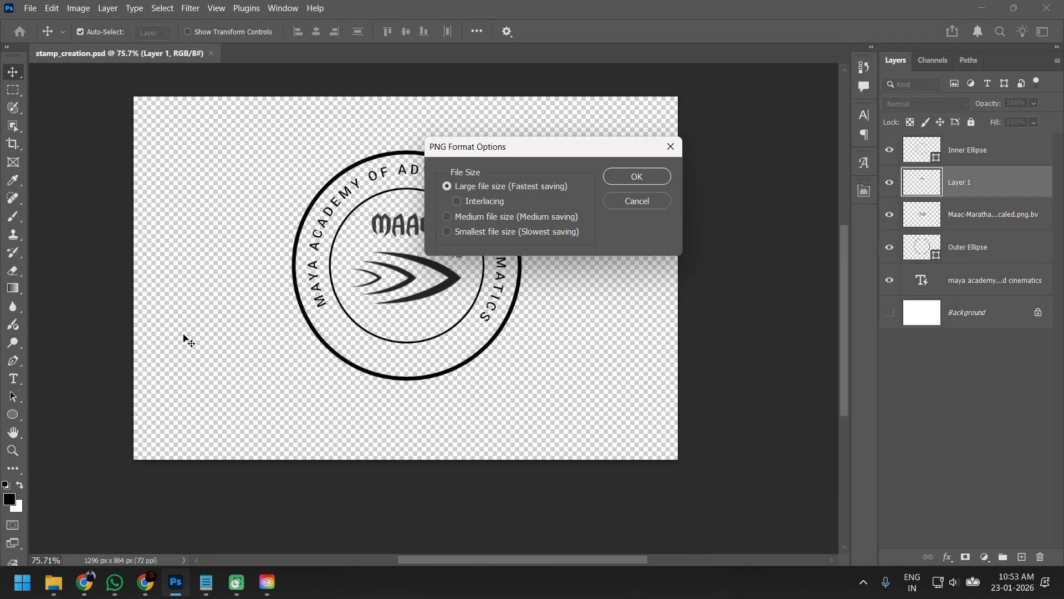
{"action": "key", "text": "Return"}
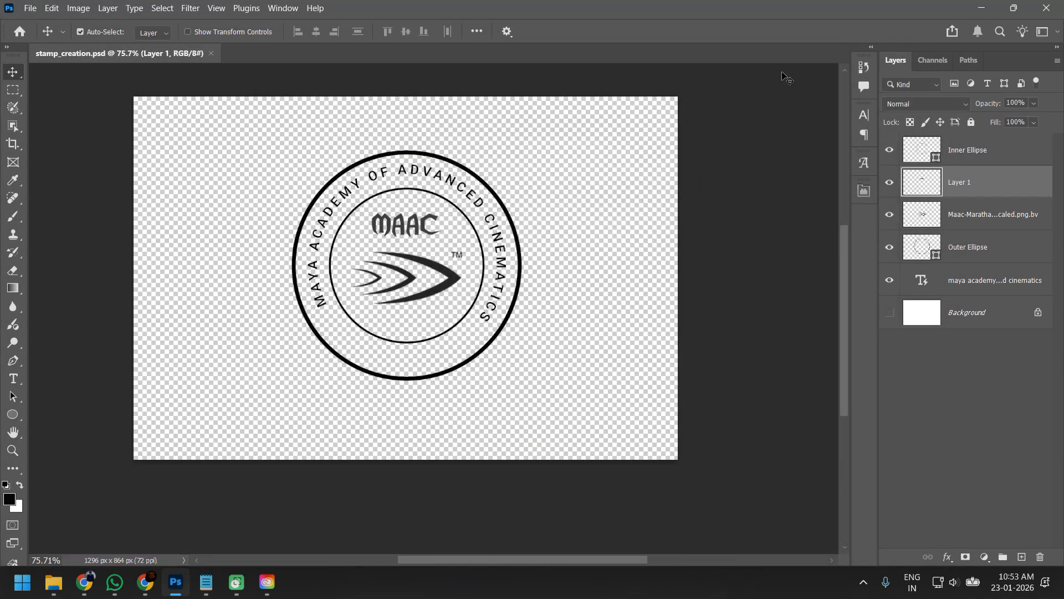
Step: Quit Photoshop and switch to File Explorer to open MAAC_Dharampeth\Photoshop_Batch\Typography-02 on New Volume (E:)
{"action": "key", "text": "ctrl+w"}
{"action": "key", "text": "ctrl+q"}
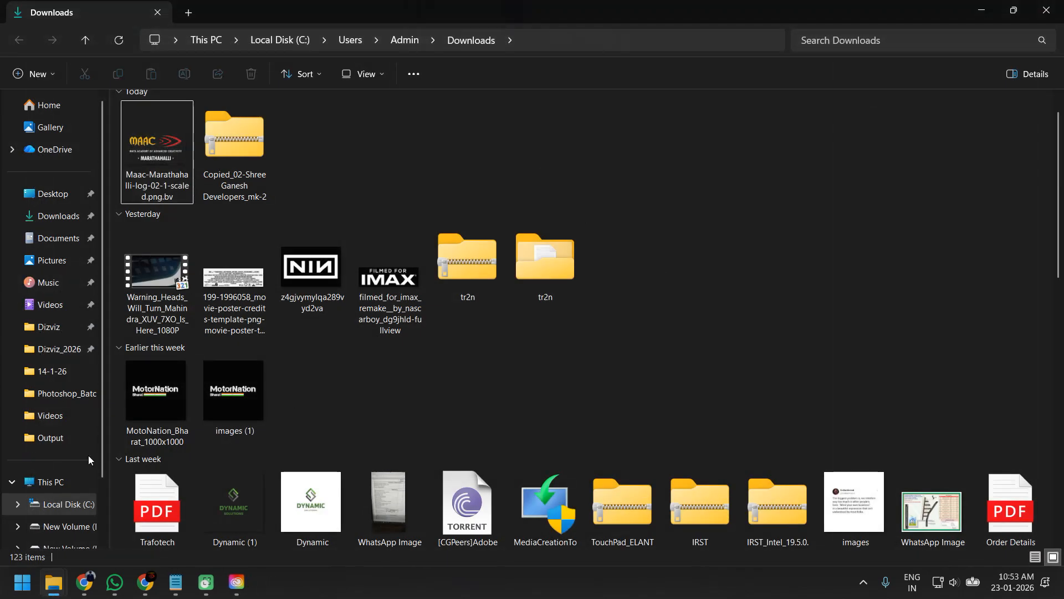
{"action": "left_click", "coordinate": [70, 527]}
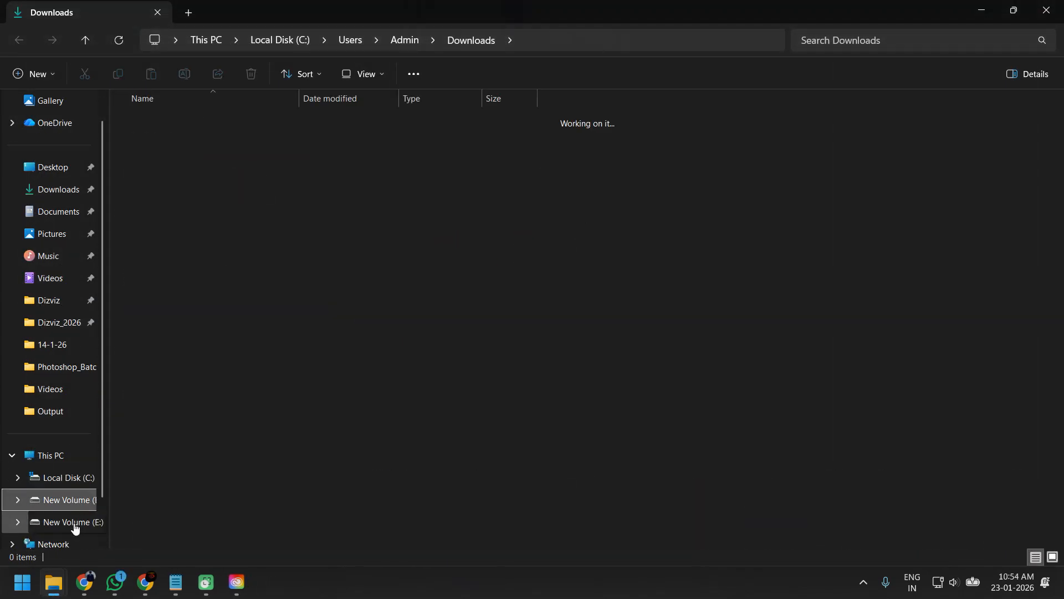
{"action": "left_click", "coordinate": [66, 522]}
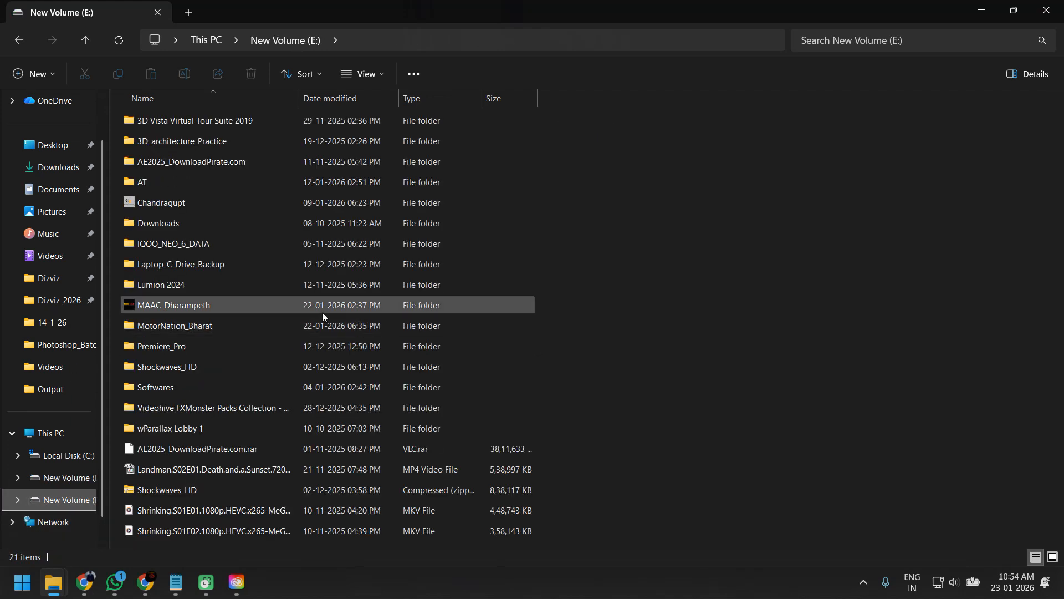
{"action": "double_click", "coordinate": [219, 304]}
{"action": "double_click", "coordinate": [218, 177]}
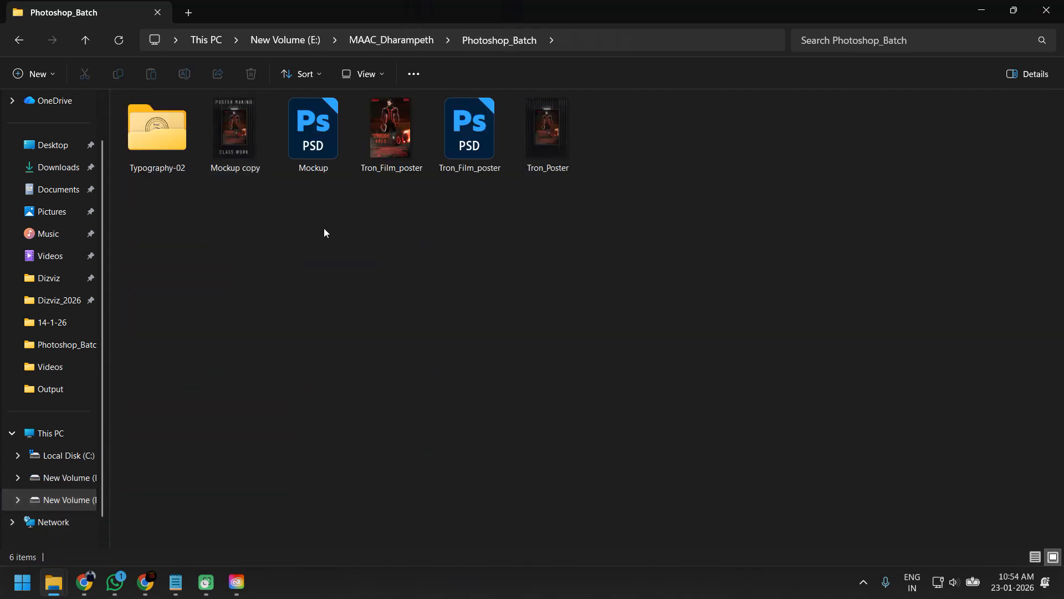
{"action": "double_click", "coordinate": [166, 142]}
Step: Examine the exported MAAC_Stamp PNG in the maximized image viewer and close it
{"action": "double_click", "coordinate": [149, 152]}
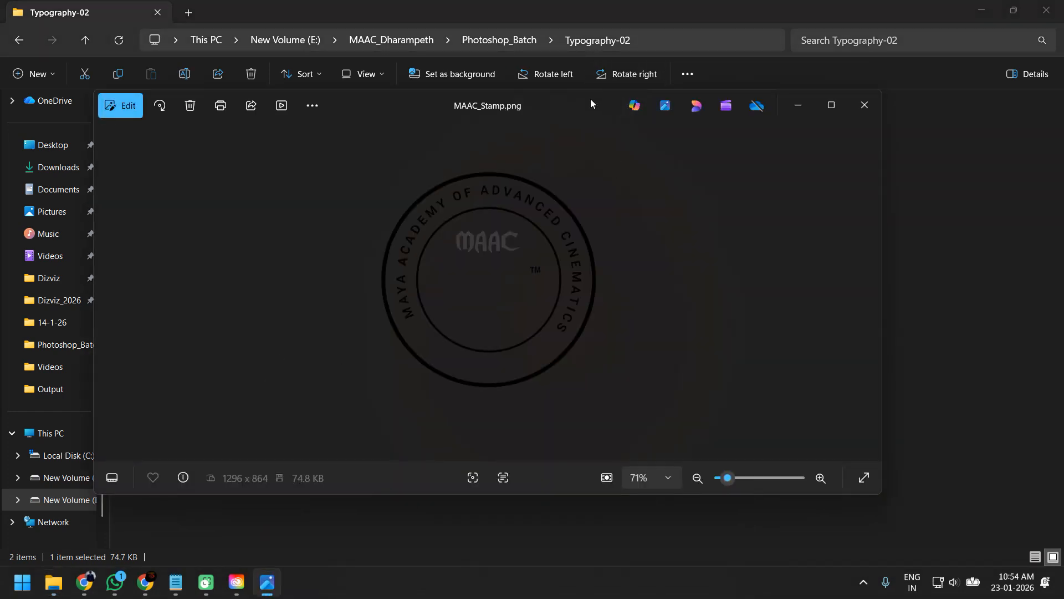
{"action": "double_click", "coordinate": [590, 103]}
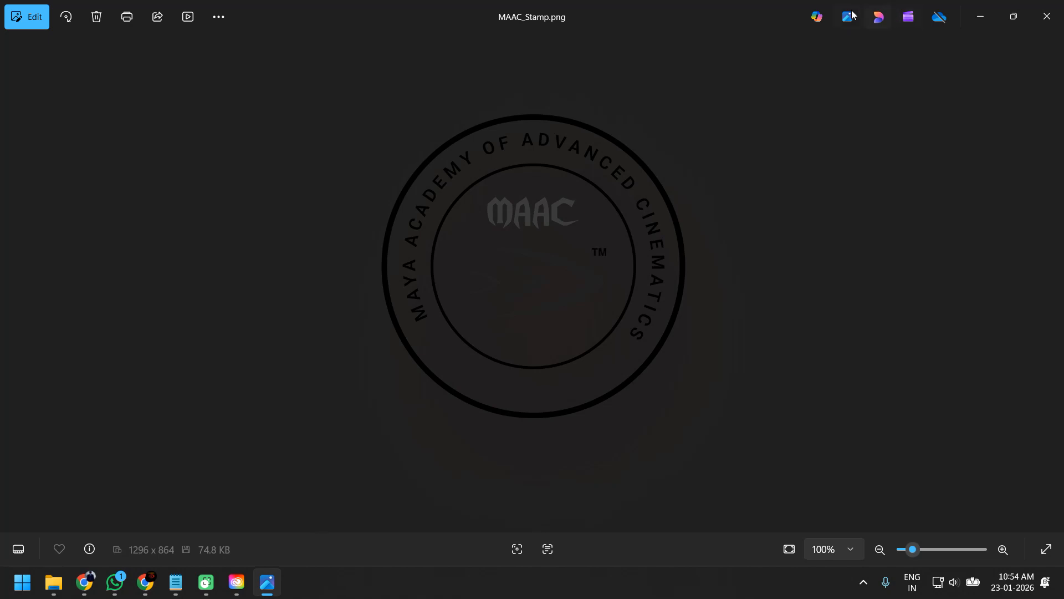
{"action": "right_click", "coordinate": [888, 329]}
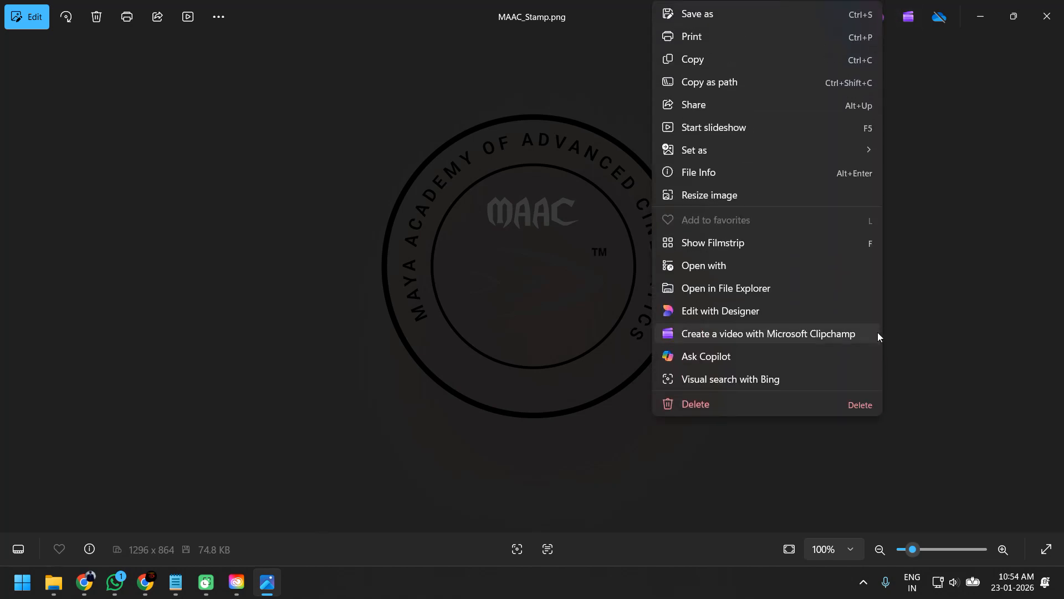
{"action": "left_click", "coordinate": [927, 215]}
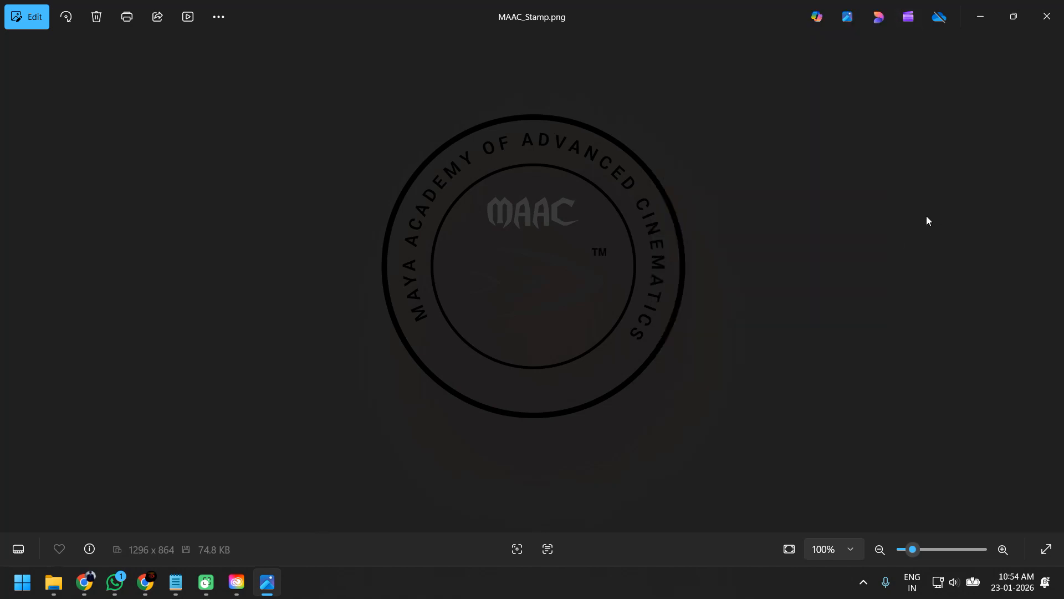
{"action": "key", "text": "alt+F4"}
Step: Reopen stamp_creation from the folder in Photoshop and make the Background layer visible
{"action": "left_click_drag", "start_coordinate": [163, 128], "coordinate": [176, 254]}
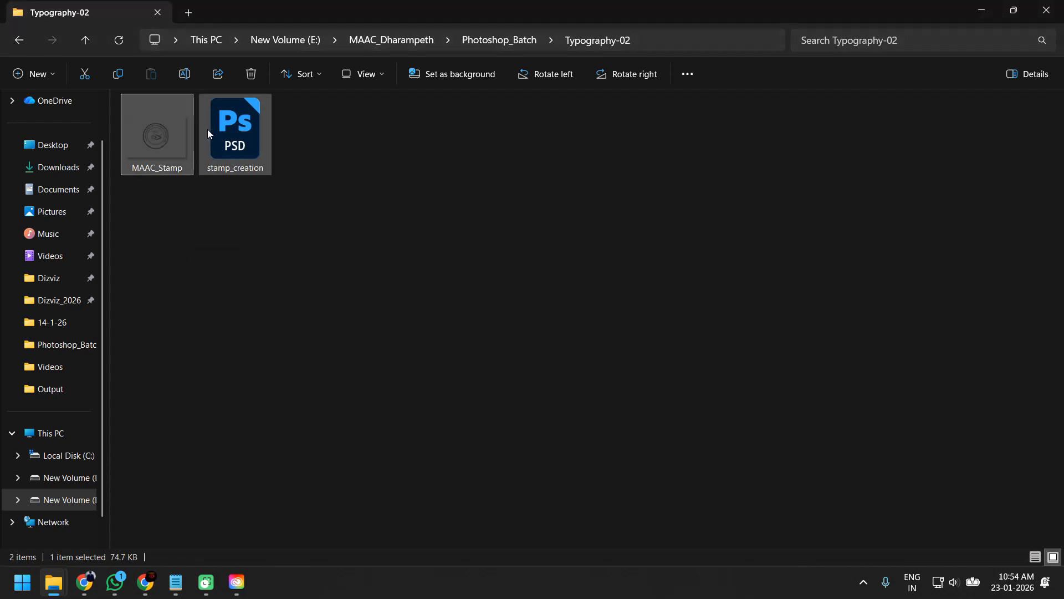
{"action": "double_click", "coordinate": [231, 136]}
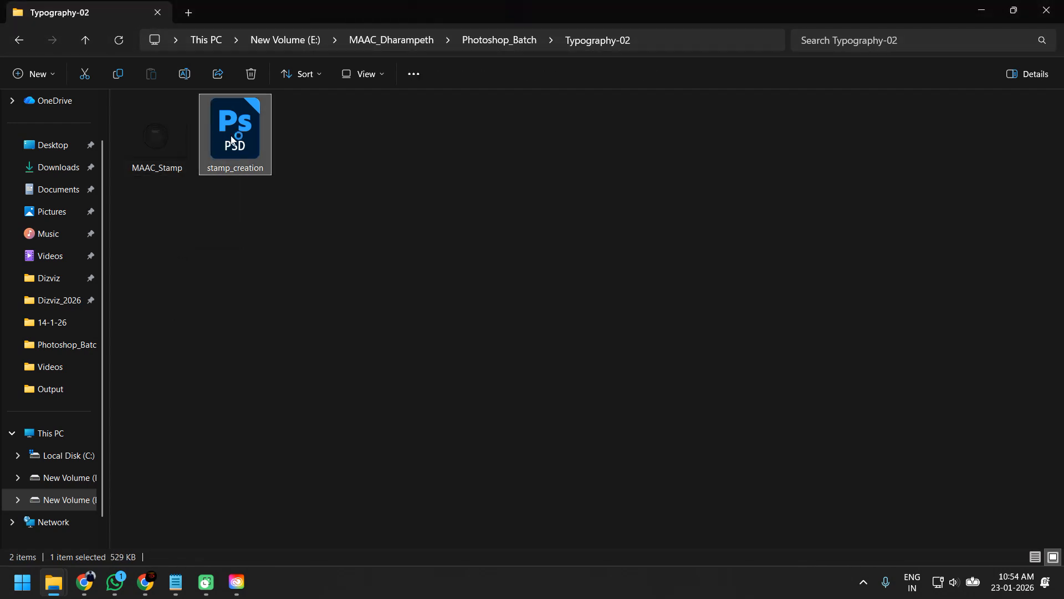
{"action": "left_click", "coordinate": [120, 582]}
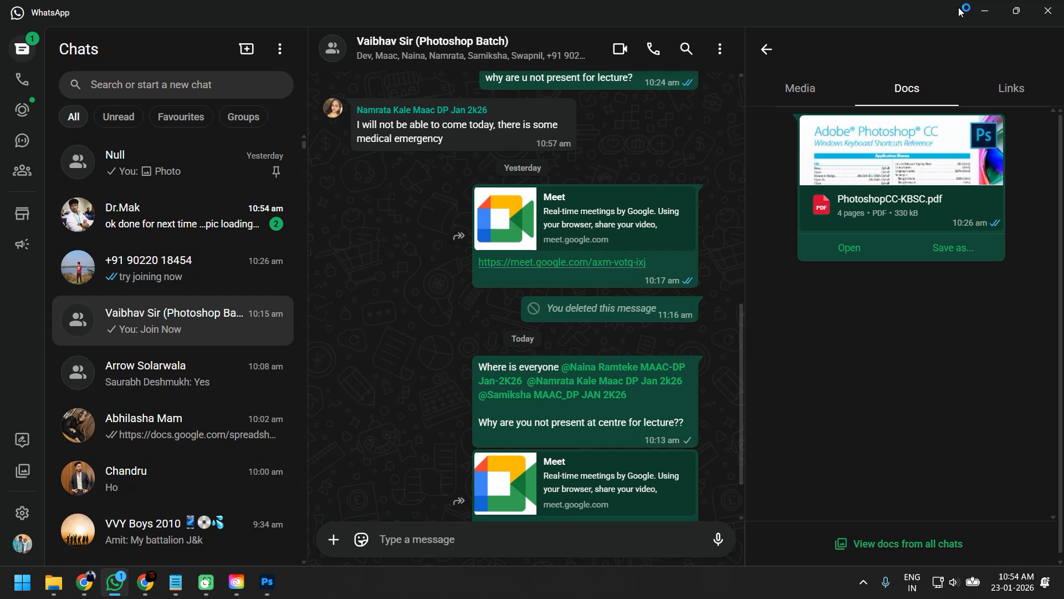
{"action": "left_click", "coordinate": [981, 13]}
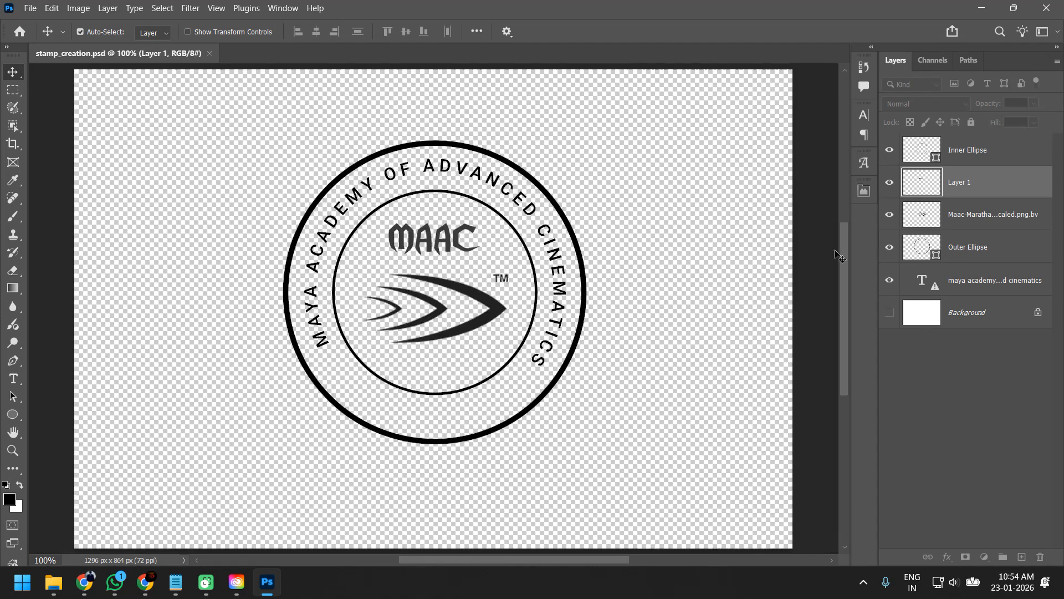
{"action": "left_click", "coordinate": [893, 314]}
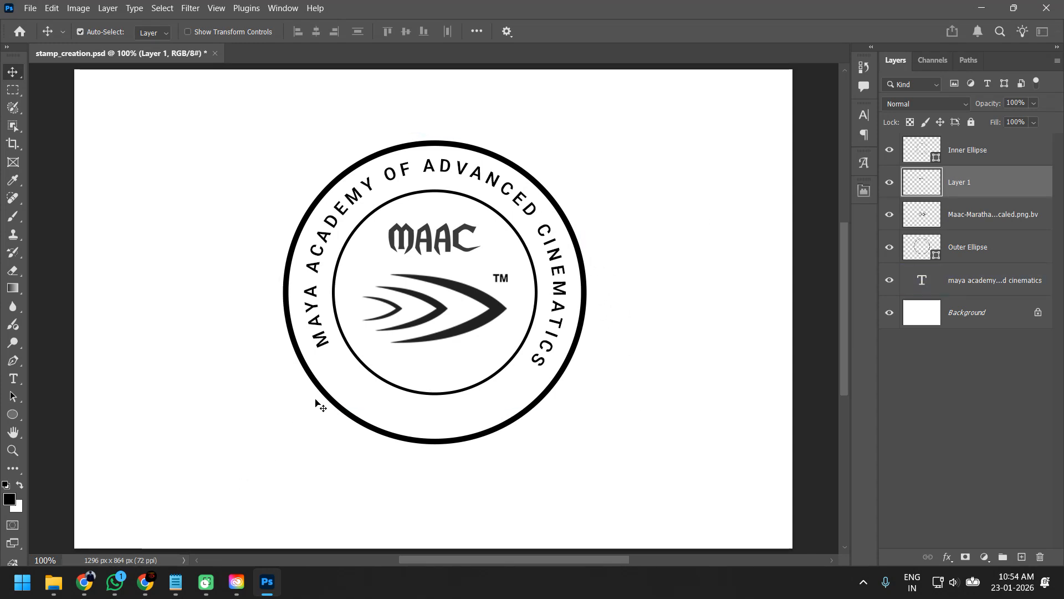
Step: Close the Creative Cloud Desktop window and return to the stamp_creation document in Photoshop
{"action": "left_click", "coordinate": [236, 581]}
{"action": "left_click", "coordinate": [1056, 13]}
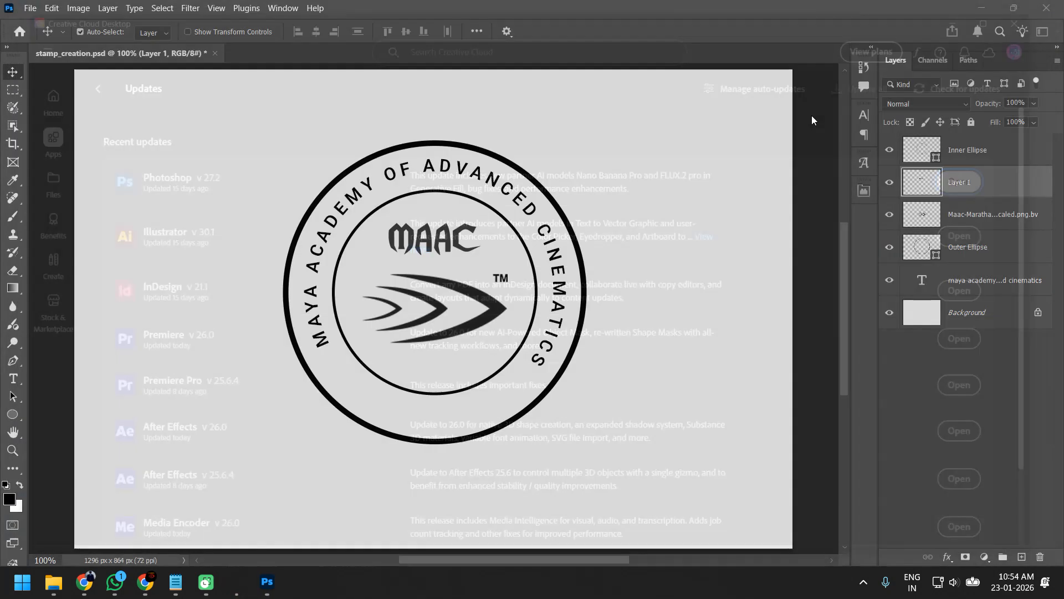
{"action": "scroll", "coordinate": [383, 317], "scroll_direction": "down", "scroll_amount": 1}
{"action": "scroll", "coordinate": [383, 318], "scroll_direction": "up", "scroll_amount": 3}
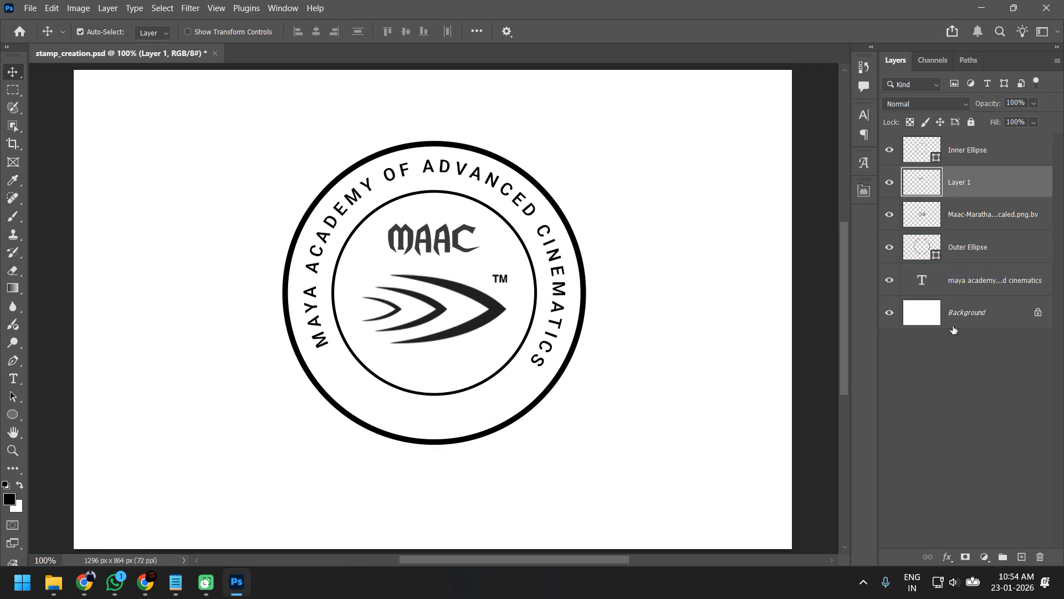
Step: Group all the emblem layers above the Background into a hidden group named Stamp
{"action": "left_click", "coordinate": [974, 145]}
{"action": "left_click", "coordinate": [986, 271], "text": "shift"}
{"action": "key", "text": "ctrl+g"}
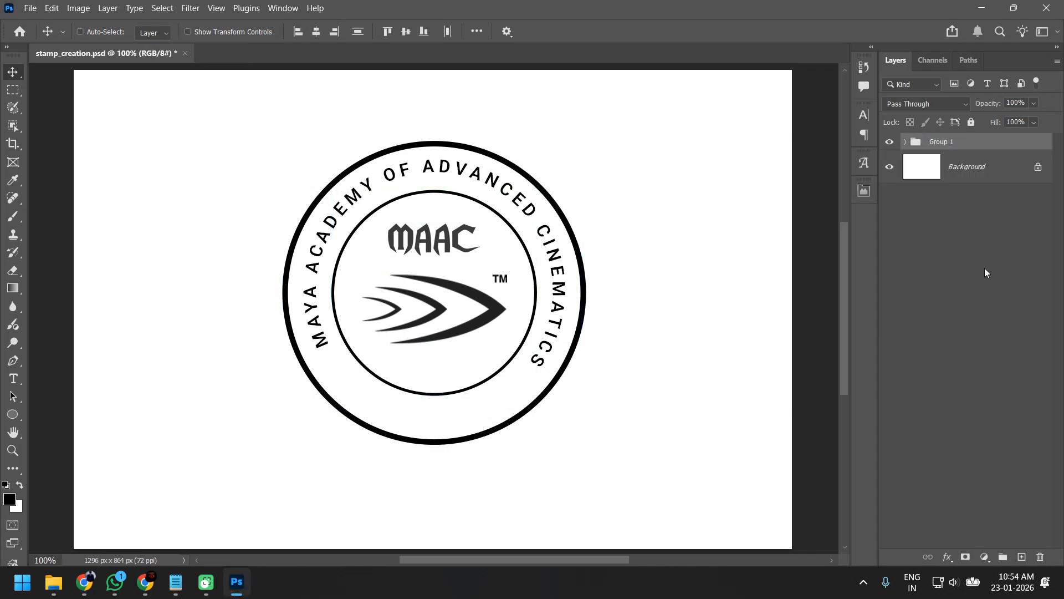
{"action": "left_click", "coordinate": [889, 142]}
{"action": "scroll", "coordinate": [502, 214], "scroll_direction": "down", "scroll_amount": 2}
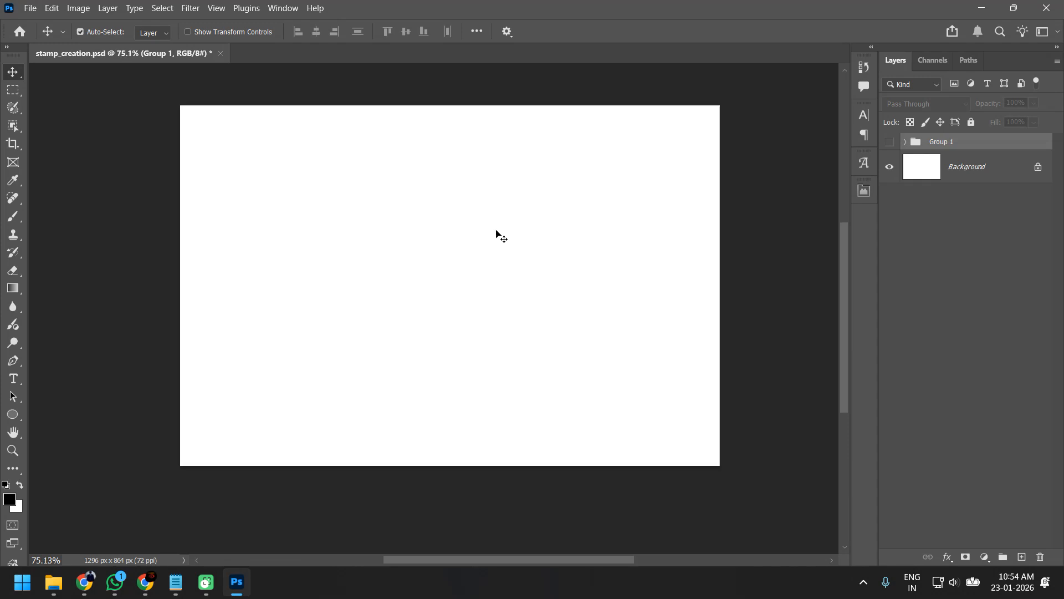
{"action": "double_click", "coordinate": [938, 142]}
{"action": "type", "text": "Stamp"}
{"action": "key", "text": "Return"}
{"action": "left_click", "coordinate": [364, 252]}
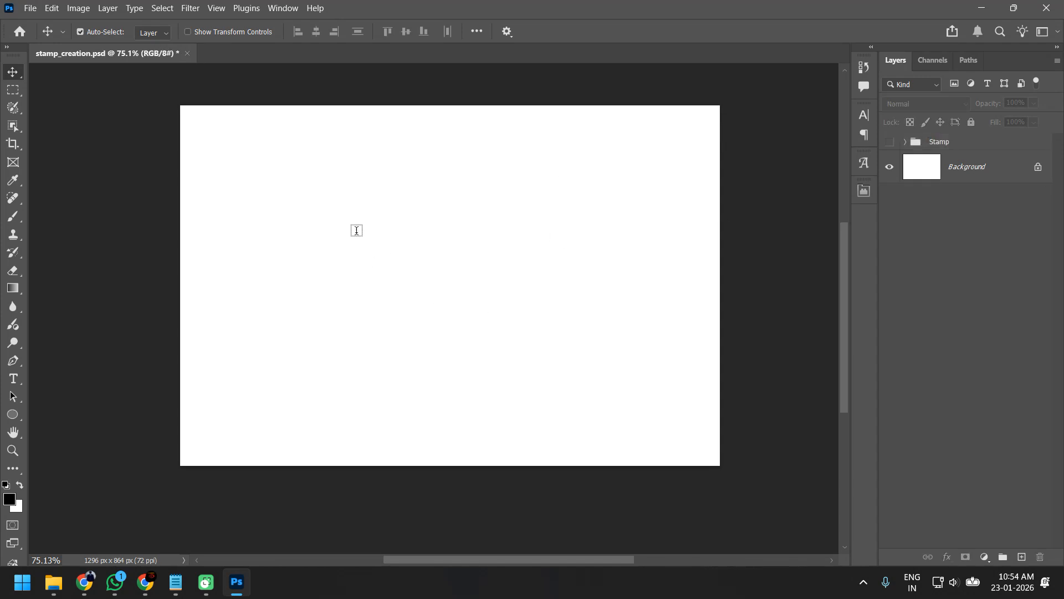
Step: Add the centred text ANIMATION in 50 pt Roboto SemiBold and move it to the upper middle of the canvas
{"action": "key", "text": "t"}
{"action": "left_click", "coordinate": [353, 226]}
{"action": "type", "text": "ANIAM"}
{"action": "key", "text": "BackSpace"}
{"action": "key", "text": "BackSpace"}
{"action": "type", "text": "MATION"}
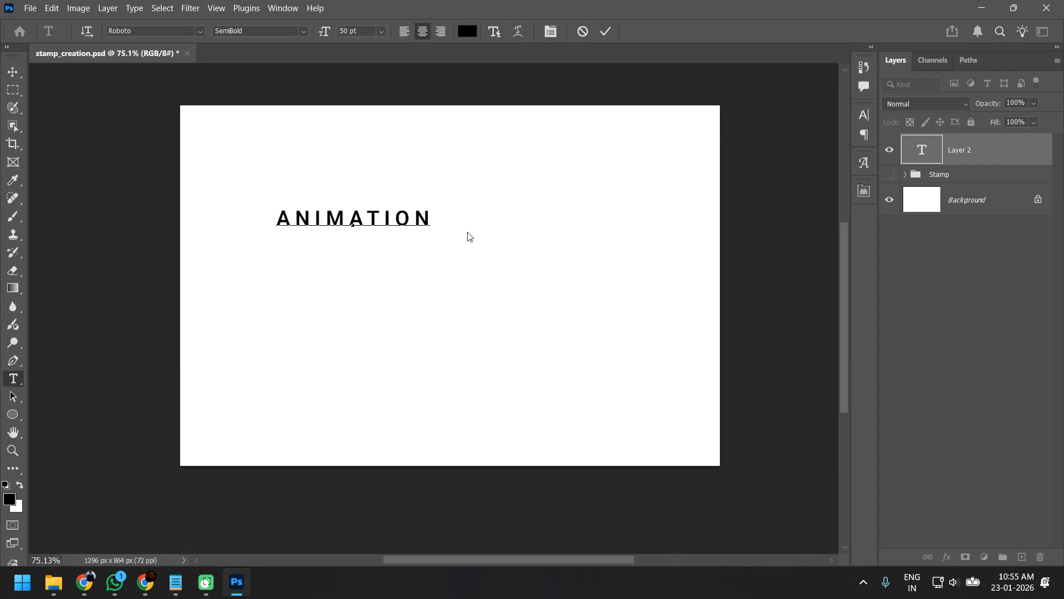
{"action": "left_click", "coordinate": [468, 230]}
{"action": "key", "text": "ctrl+t"}
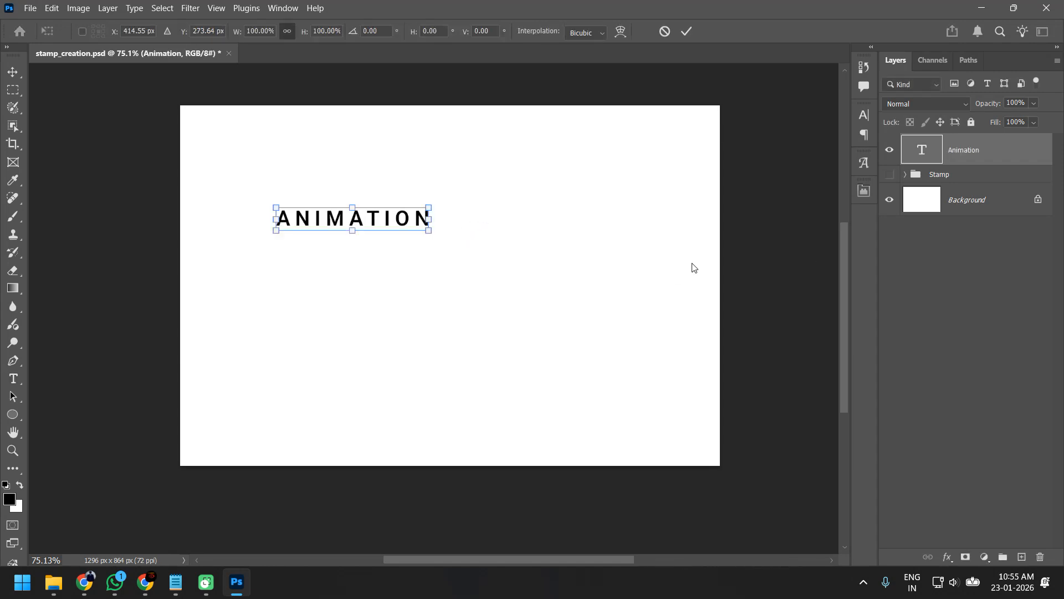
{"action": "left_click_drag", "start_coordinate": [371, 225], "coordinate": [447, 211]}
{"action": "key", "text": "Return"}
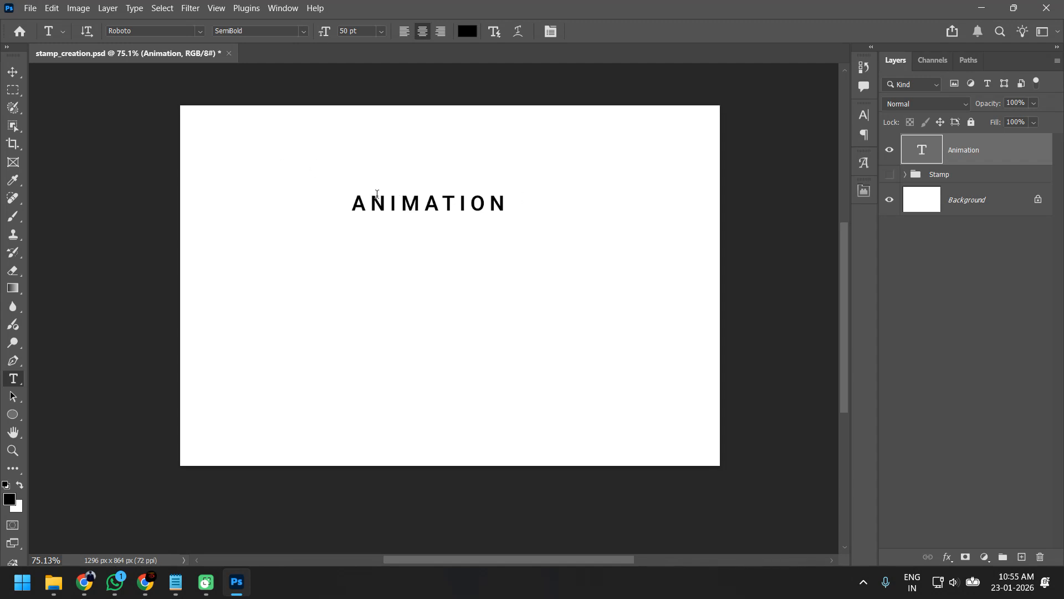
Step: Insert the line MAAC above ANIMATION and set its font size to 121 pt
{"action": "left_click", "coordinate": [484, 211]}
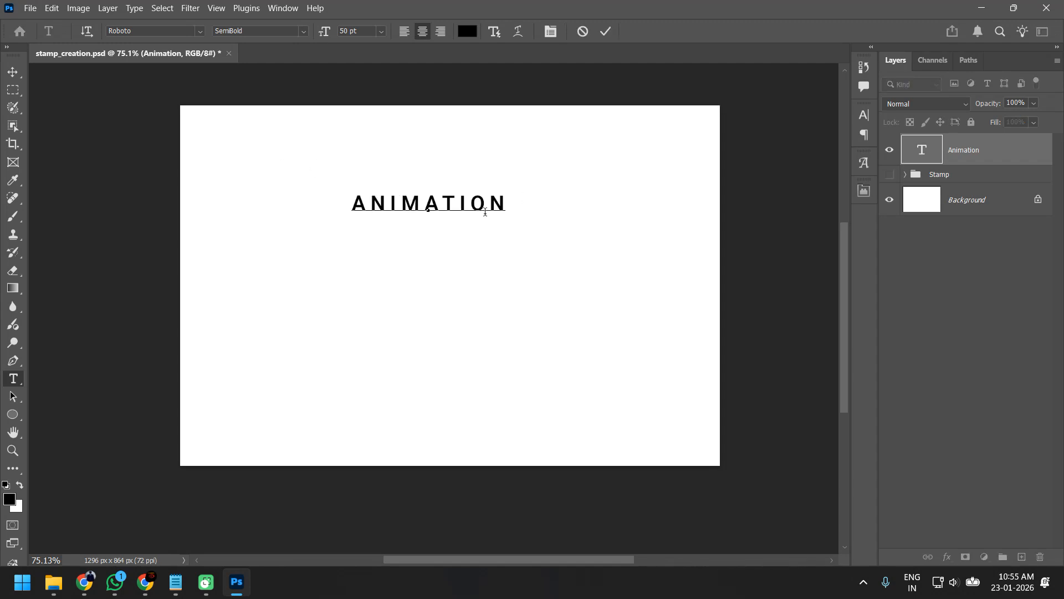
{"action": "key", "text": "Return"}
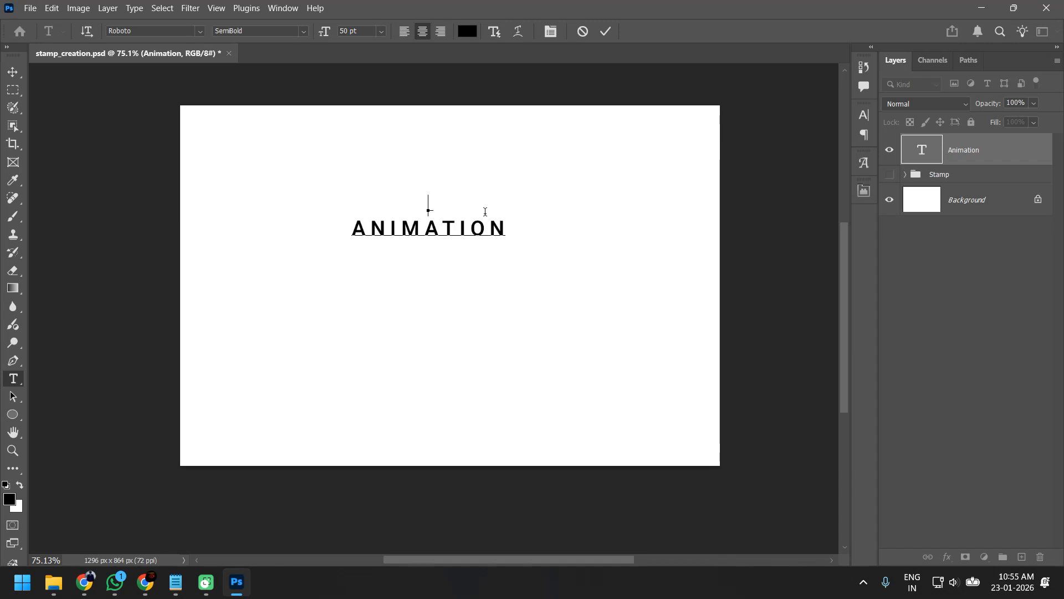
{"action": "type", "text": "MAAC"}
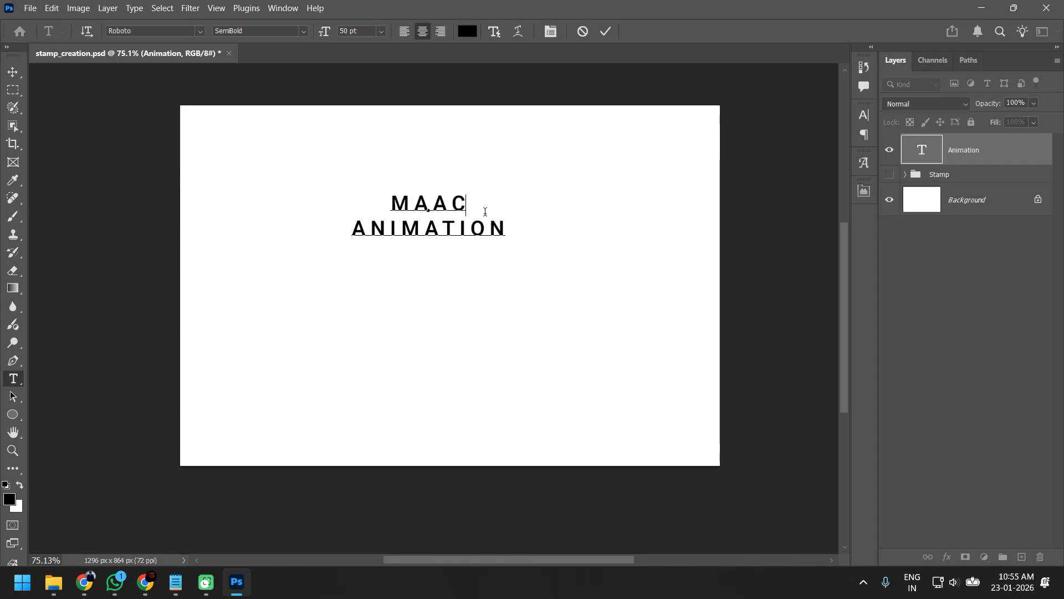
{"action": "key", "text": "ctrl"}
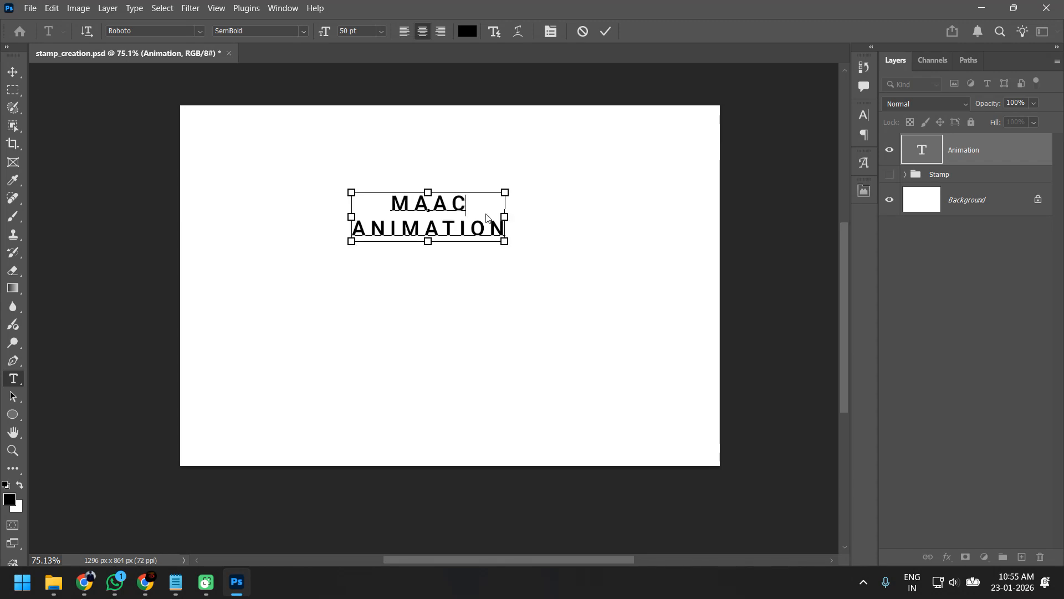
{"action": "key", "text": "ctrl+shift+Left"}
{"action": "left_click", "coordinate": [469, 202]}
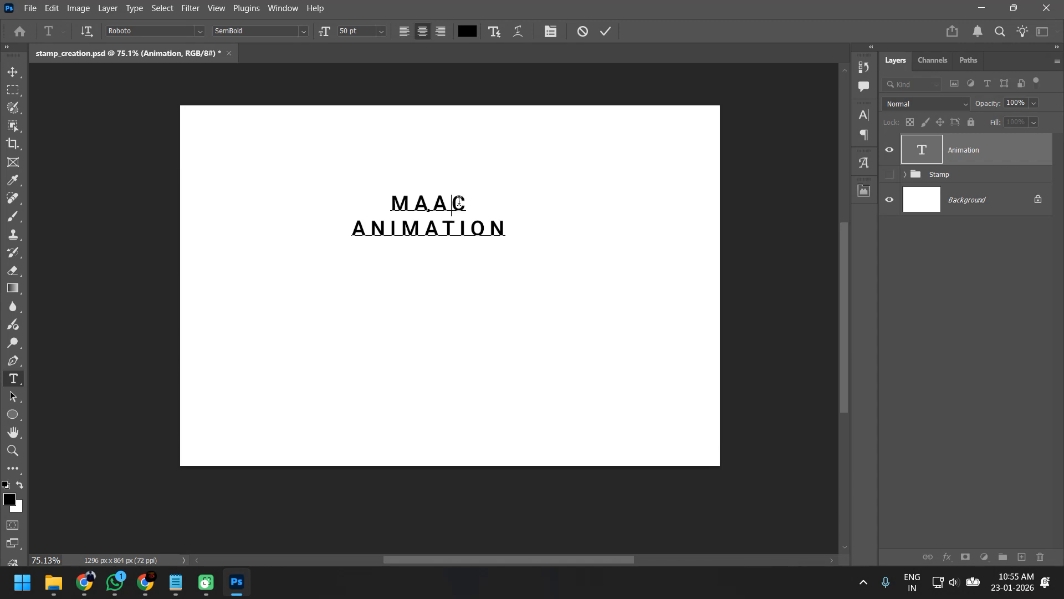
{"action": "left_click_drag", "start_coordinate": [468, 202], "coordinate": [354, 205]}
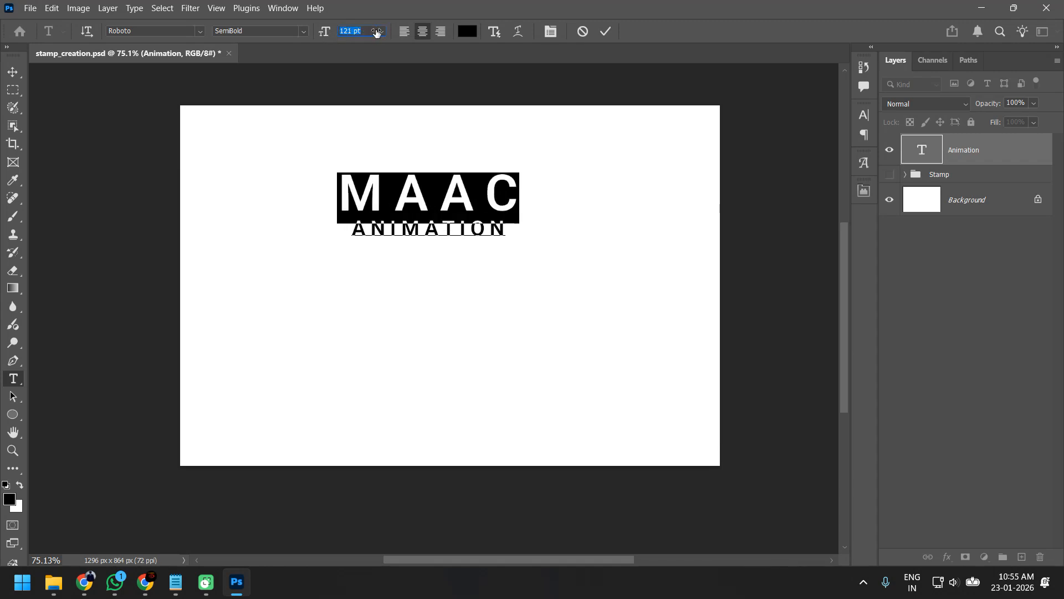
Step: Delete the ANIMATION line from the text layer, keeping only MAAC
{"action": "left_click", "coordinate": [373, 226]}
{"action": "left_click_drag", "start_coordinate": [352, 228], "coordinate": [512, 233]}
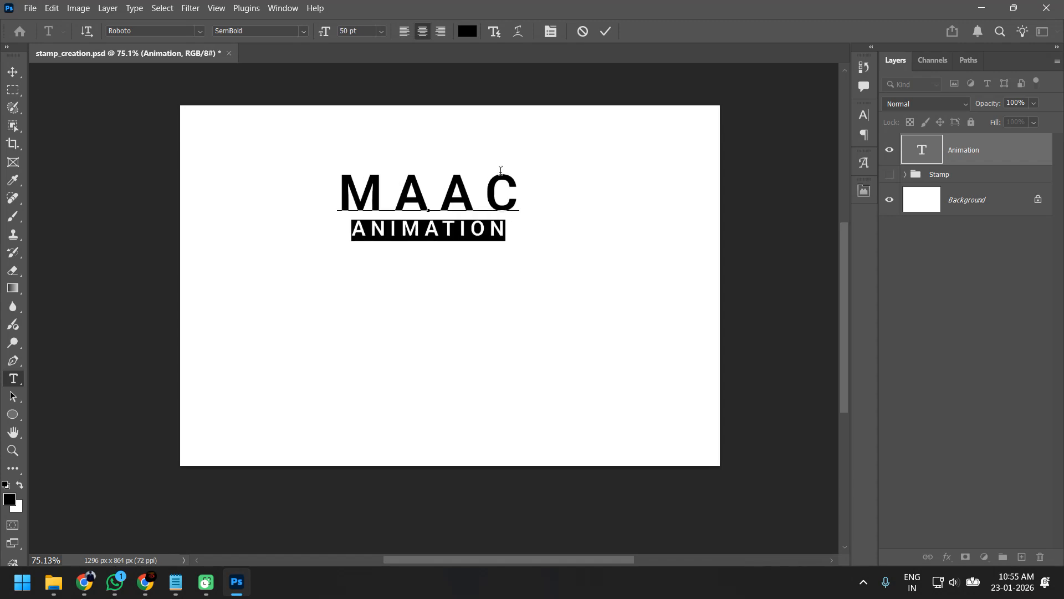
{"action": "key", "text": "BackSpace"}
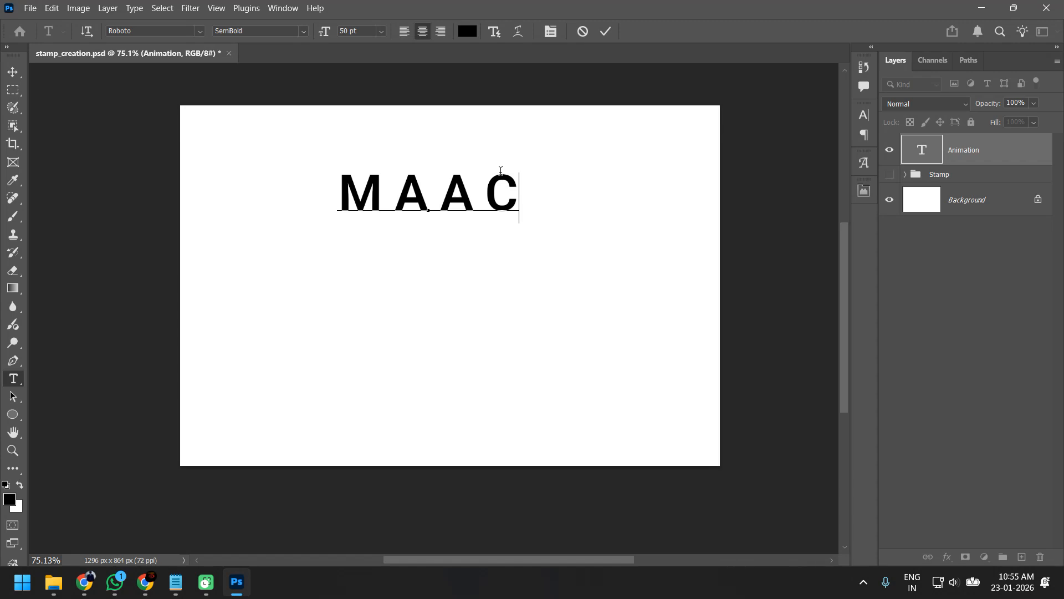
{"action": "left_click", "coordinate": [13, 72]}
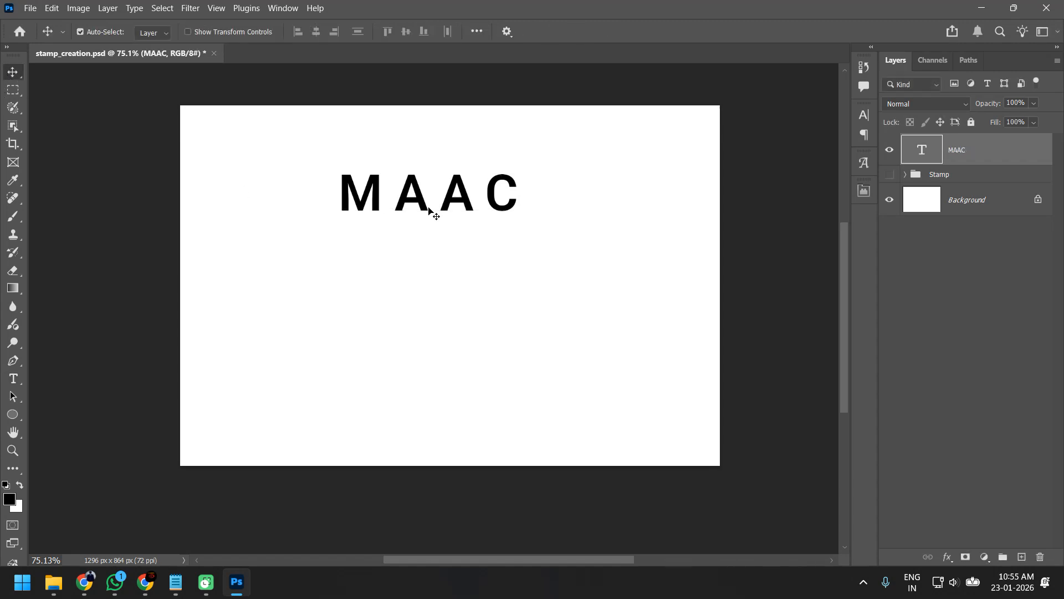
{"action": "key", "text": "ctrl+t"}
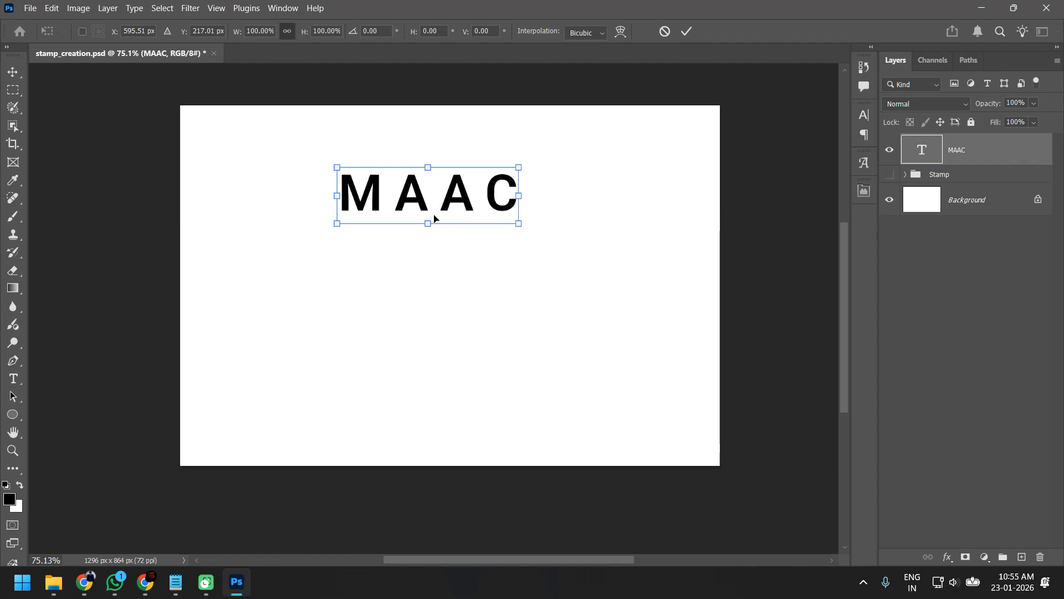
{"action": "left_click_drag", "start_coordinate": [428, 223], "coordinate": [431, 283]}
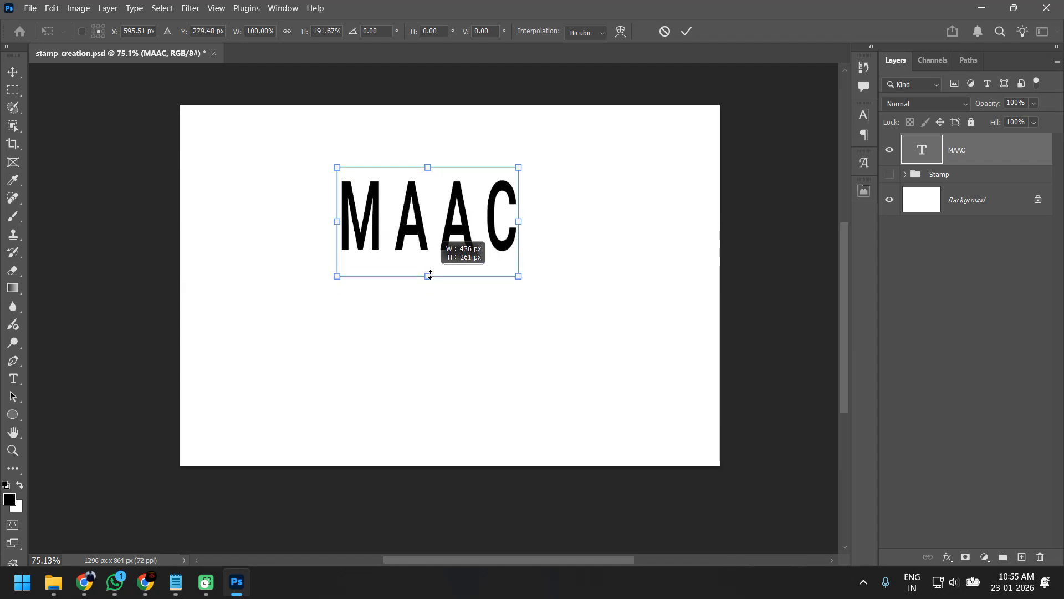
{"action": "key", "text": "ctrl+z"}
{"action": "key", "text": "Escape"}
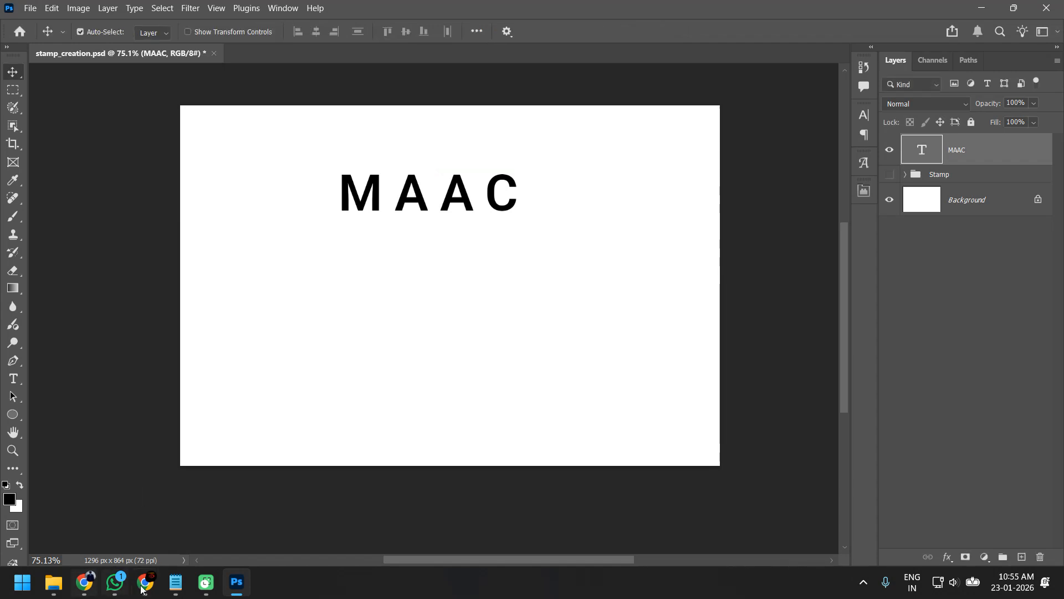
Step: Switch to Chrome, close the MAAC logo image tab, and search Google Images for "marty supreme logo"
{"action": "mouse_move", "coordinate": [145, 582]}
{"action": "left_click", "coordinate": [116, 504]}
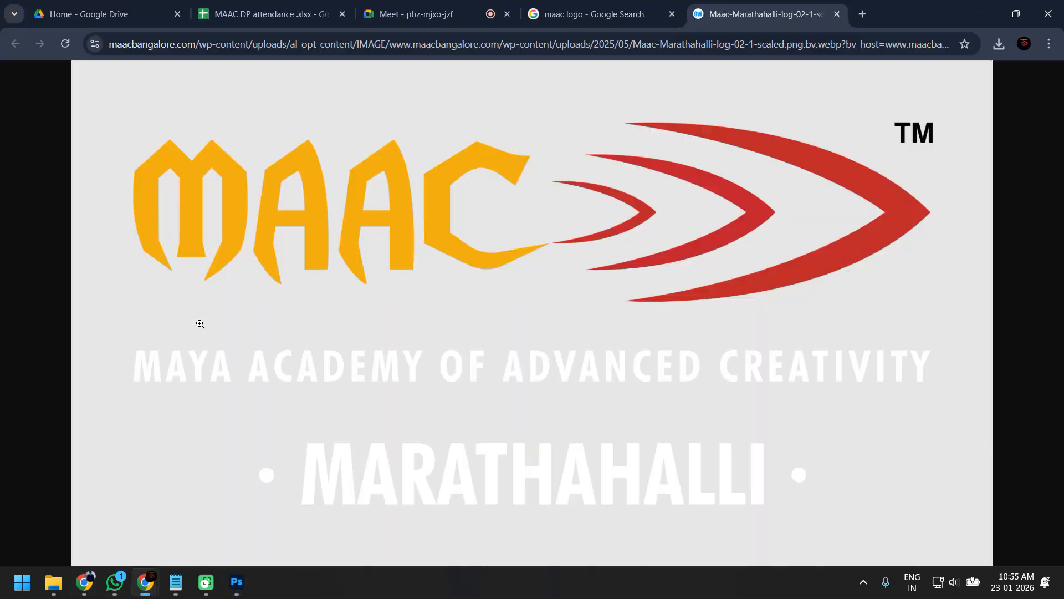
{"action": "middle_click", "coordinate": [711, 4]}
{"action": "left_click", "coordinate": [254, 92]}
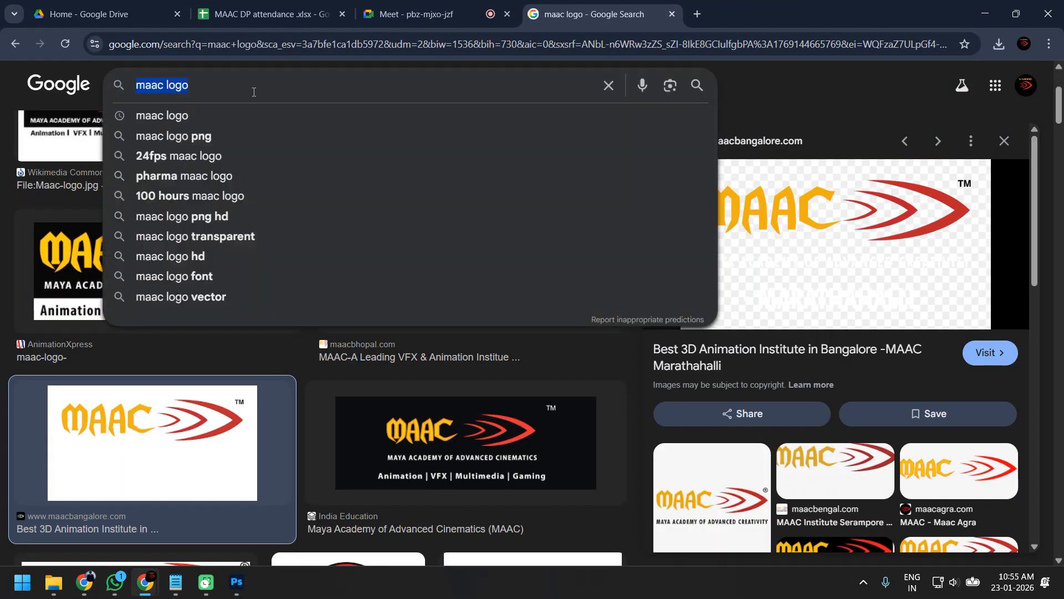
{"action": "type", "text": "marty s"}
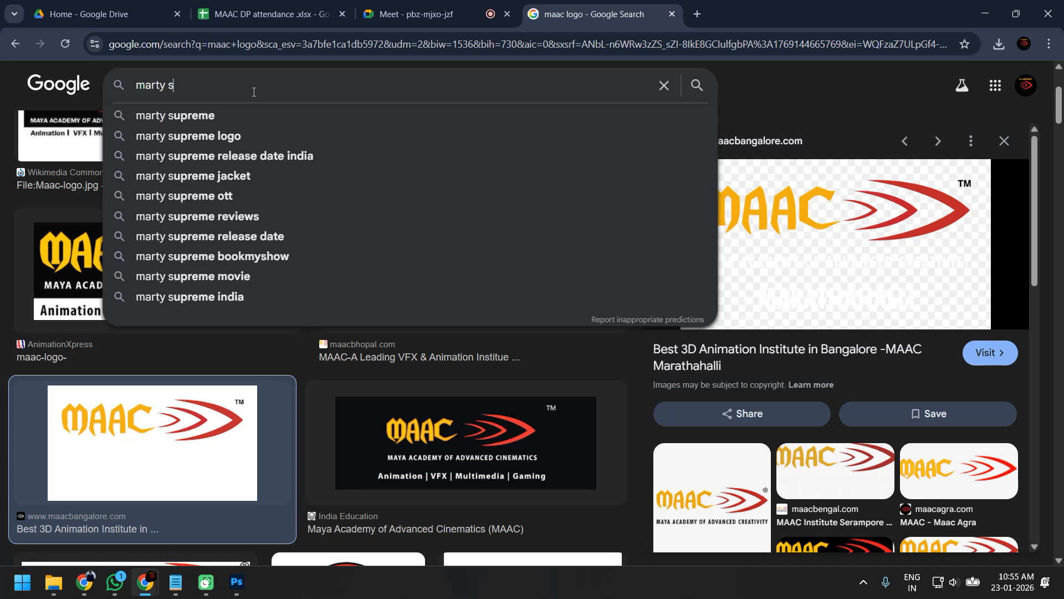
{"action": "key", "text": "Down"}
{"action": "key", "text": "Up"}
{"action": "key", "text": "Down"}
{"action": "key", "text": "Down"}
{"action": "key", "text": "Return"}
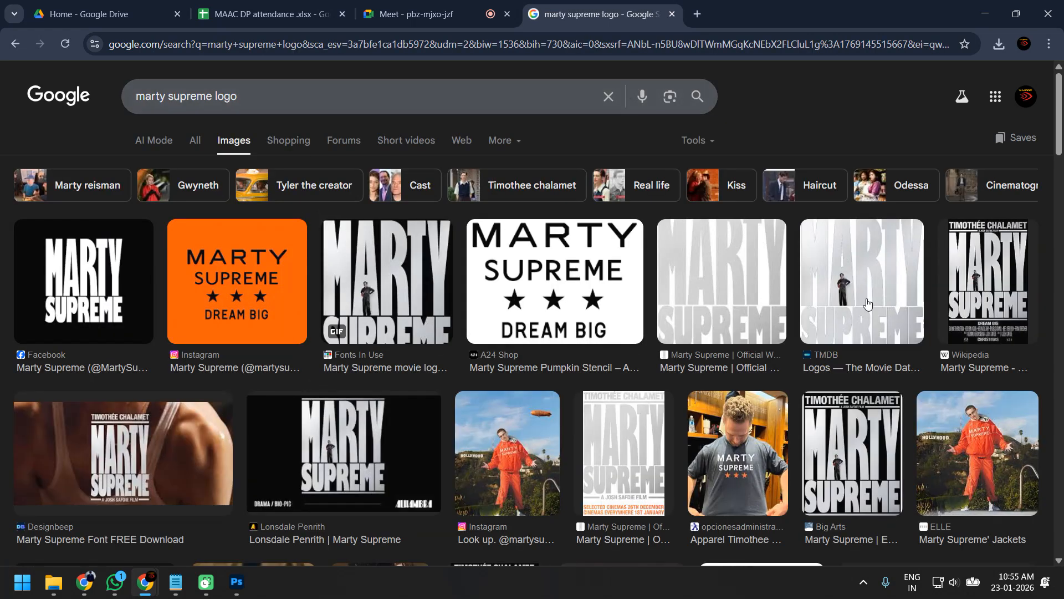
Step: Examine the white-on-black Marty Supreme logo, close its separate image tab, and return to Photoshop
{"action": "left_click", "coordinate": [68, 291]}
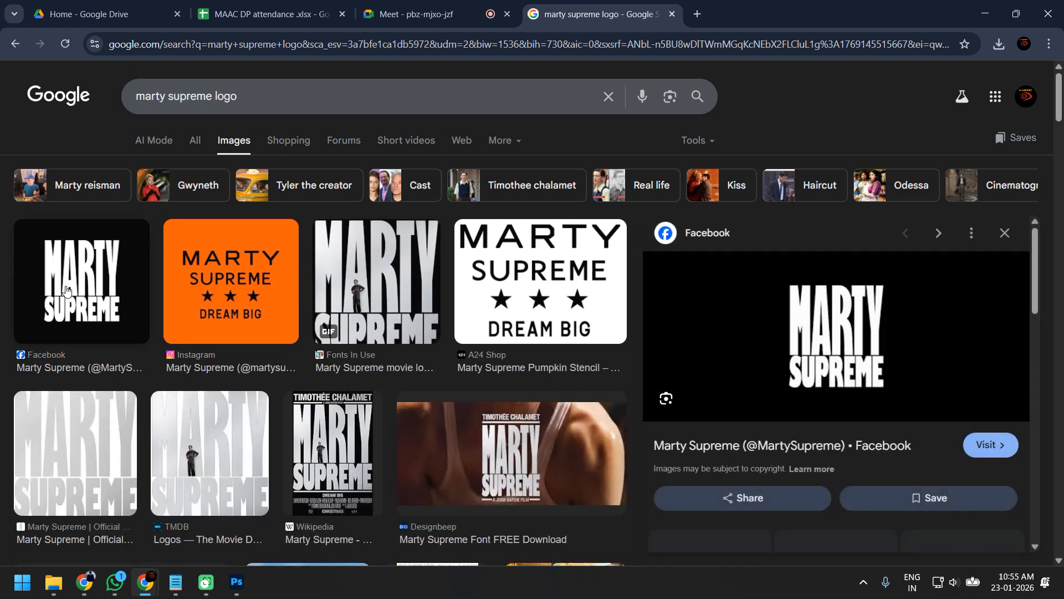
{"action": "right_click", "coordinate": [878, 365]}
{"action": "left_click", "coordinate": [757, 237]}
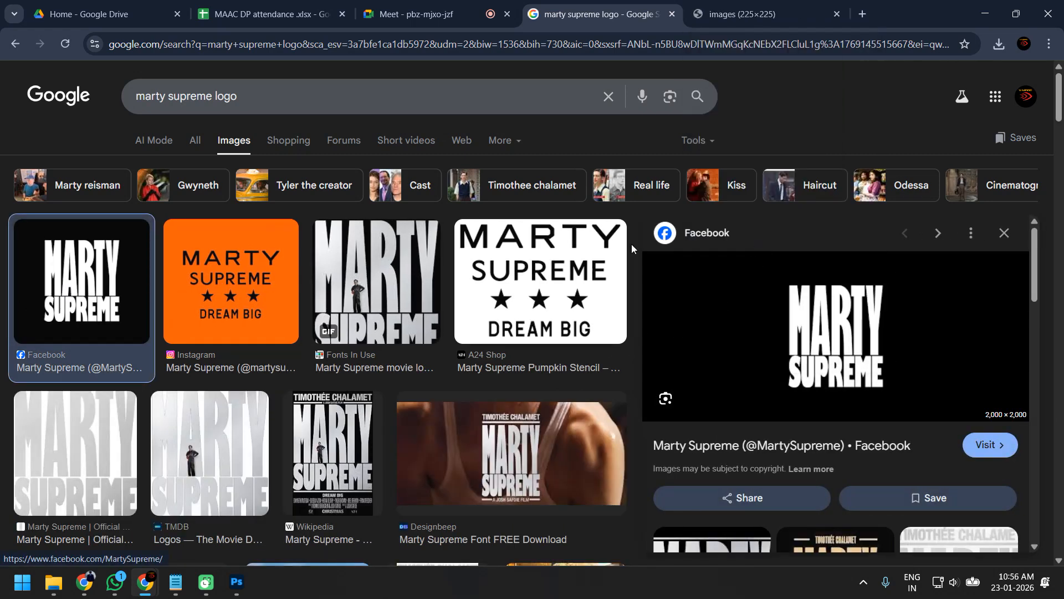
{"action": "left_click", "coordinate": [773, 5]}
{"action": "key", "text": "ctrl+w"}
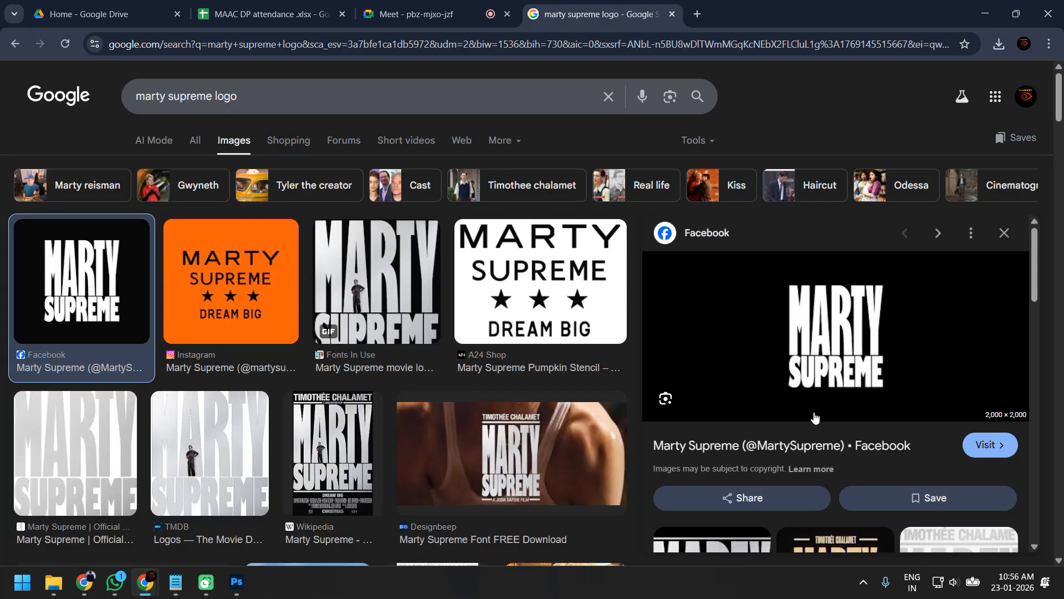
{"action": "left_click", "coordinate": [237, 582]}
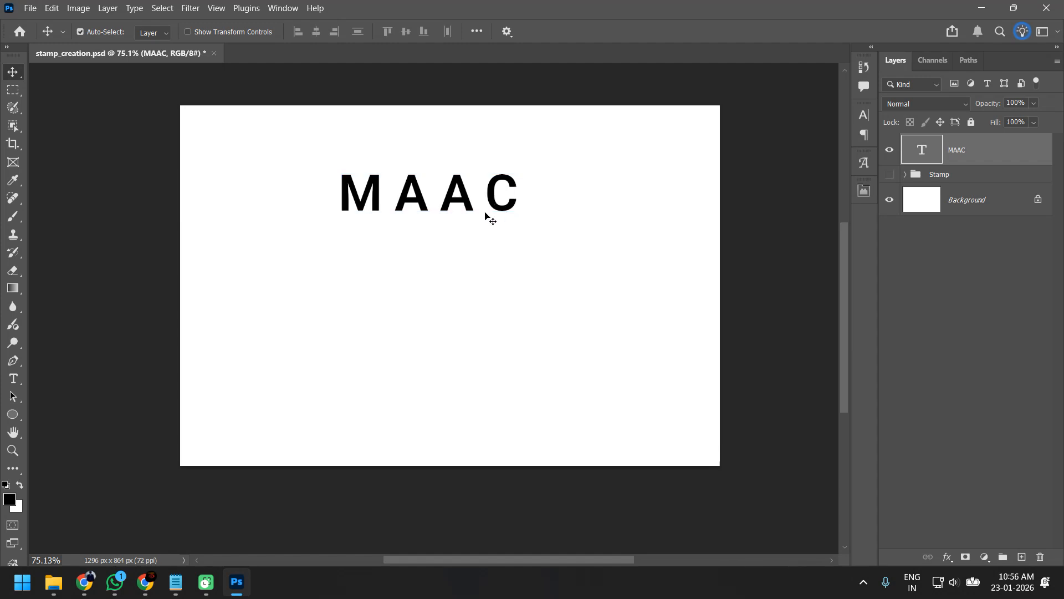
Step: Add ANIMATION as a second line below MAAC in the same text layer
{"action": "double_click", "coordinate": [512, 198]}
{"action": "left_click", "coordinate": [515, 192]}
{"action": "key", "text": "Return"}
{"action": "type", "text": "ANIMATION"}
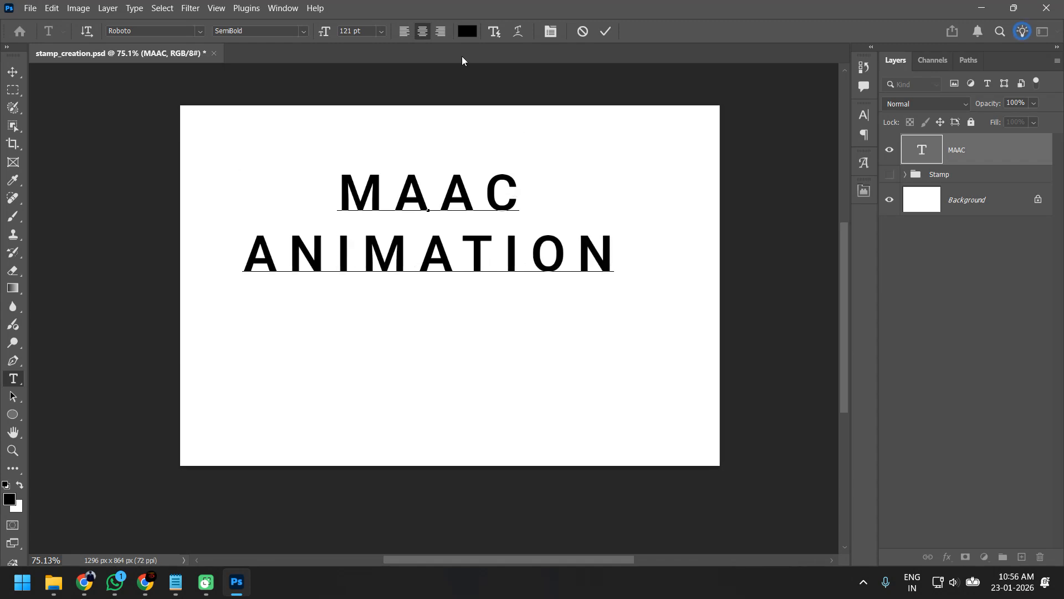
{"action": "left_click", "coordinate": [12, 72]}
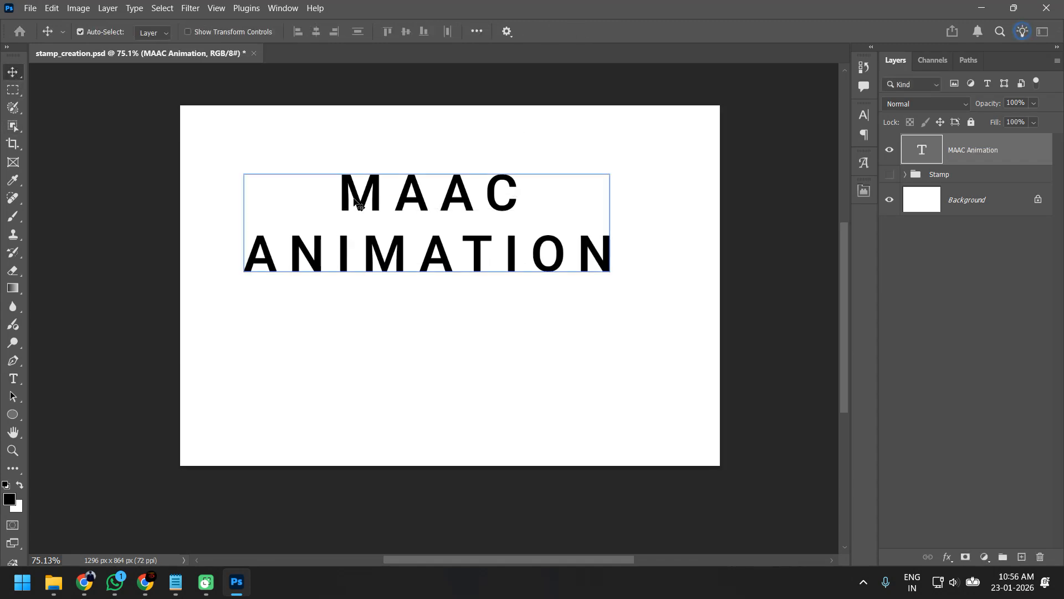
Step: Enlarge the MAAC line to 242 pt with 200% vertical scale, and move the two-line text down into the canvas
{"action": "key", "text": "t"}
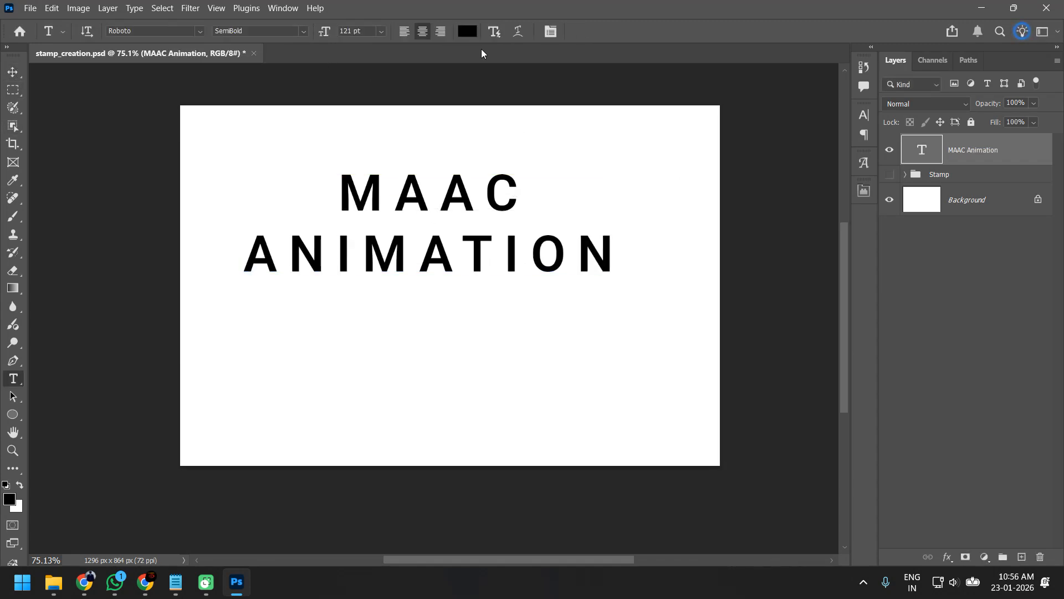
{"action": "left_click", "coordinate": [551, 31]}
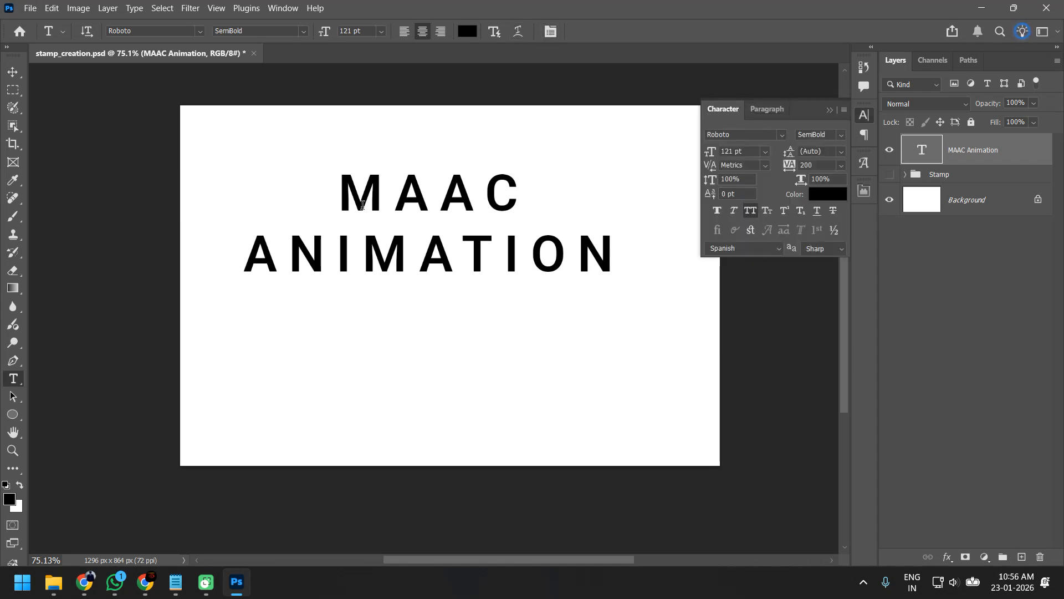
{"action": "left_click_drag", "start_coordinate": [348, 191], "coordinate": [800, 154]}
{"action": "left_click_drag", "start_coordinate": [711, 183], "coordinate": [746, 186]}
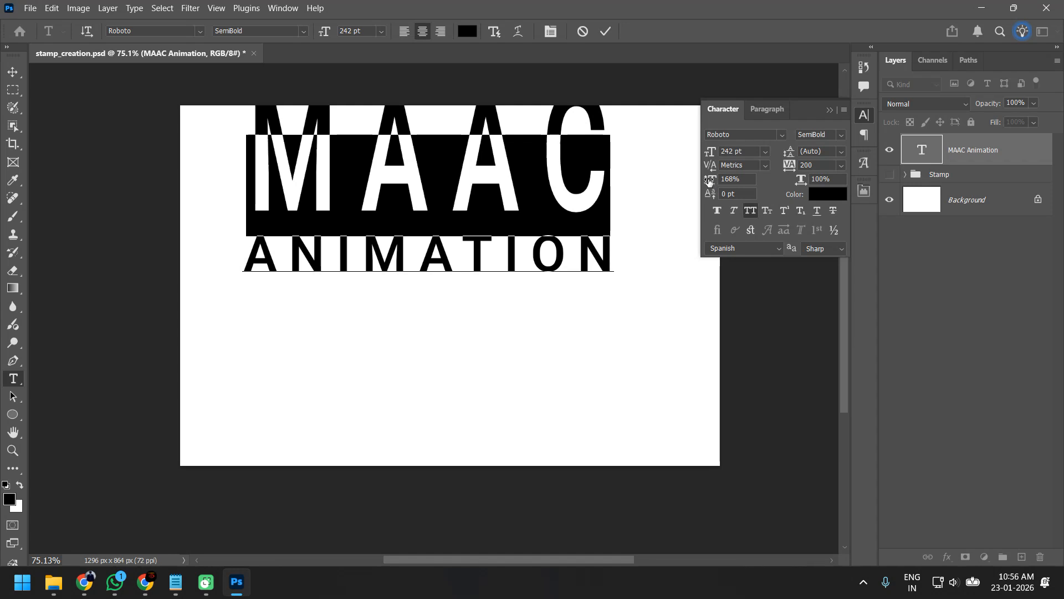
{"action": "left_click", "coordinate": [733, 180]}
{"action": "type", "text": "200"}
{"action": "key", "text": "Return"}
{"action": "left_click", "coordinate": [13, 72]}
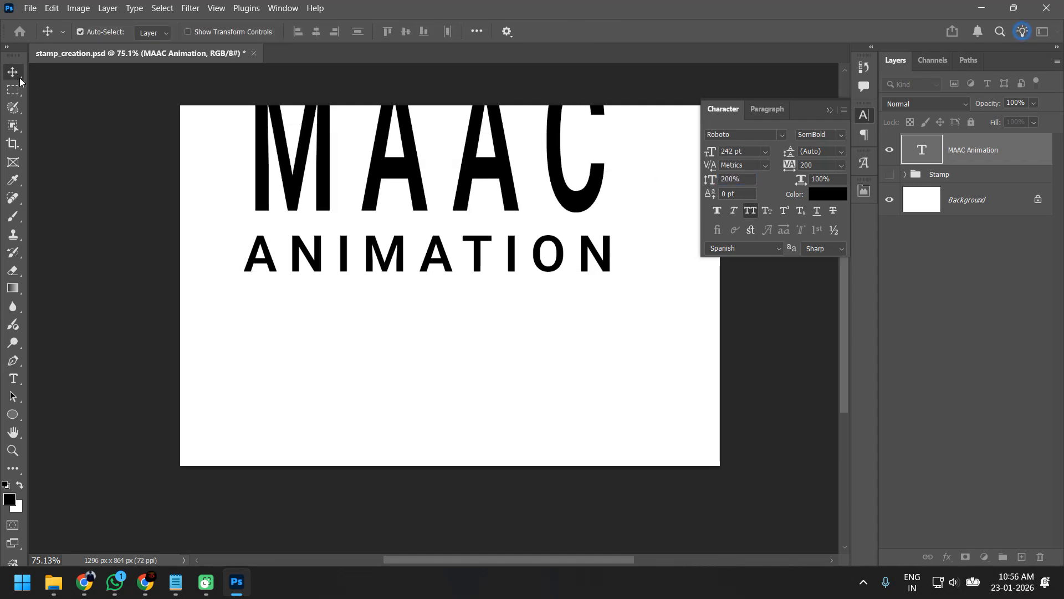
{"action": "left_click_drag", "start_coordinate": [507, 171], "coordinate": [525, 249]}
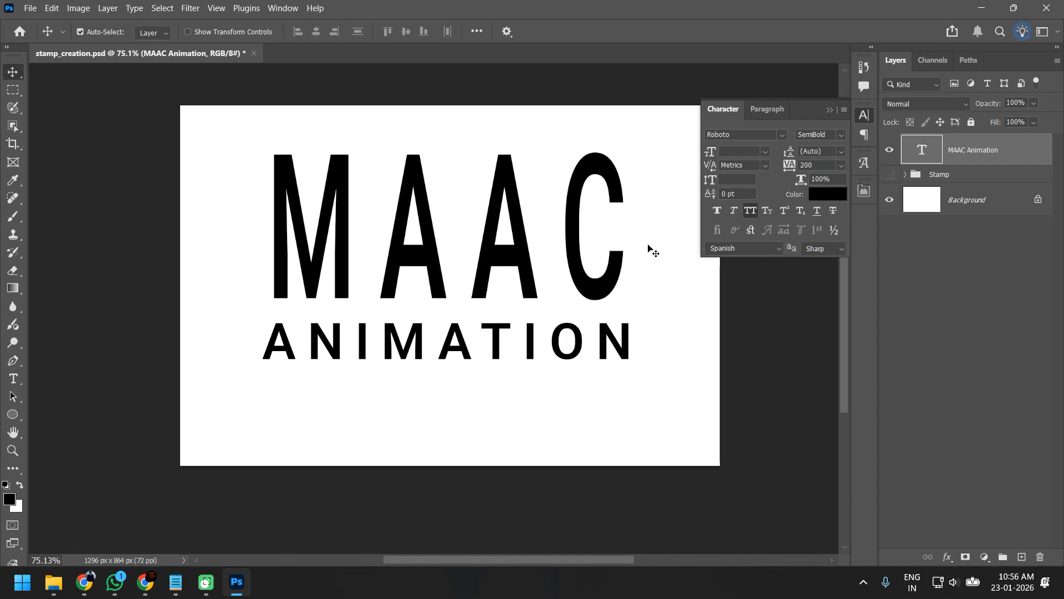
Step: Undo the move and edits back to the single MAAC line, and re-enter ANIMATION on a new line beneath it
{"action": "key", "text": "ctrl+z"}
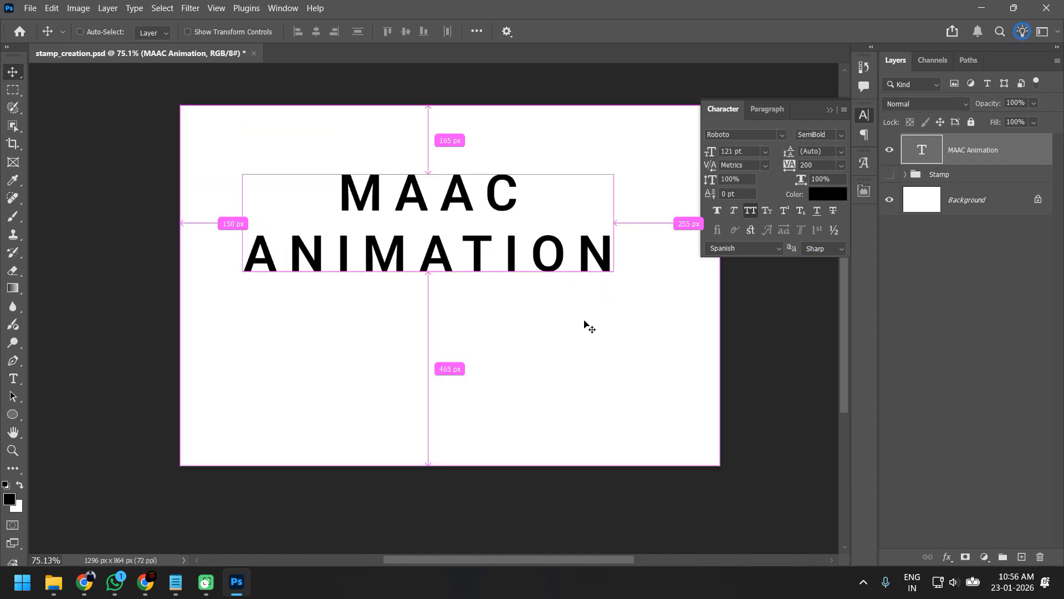
{"action": "key", "text": "ctrl+z"}
{"action": "double_click", "coordinate": [518, 191]}
{"action": "left_click", "coordinate": [518, 191]}
{"action": "key", "text": "Return"}
{"action": "type", "text": "ANIMATION"}
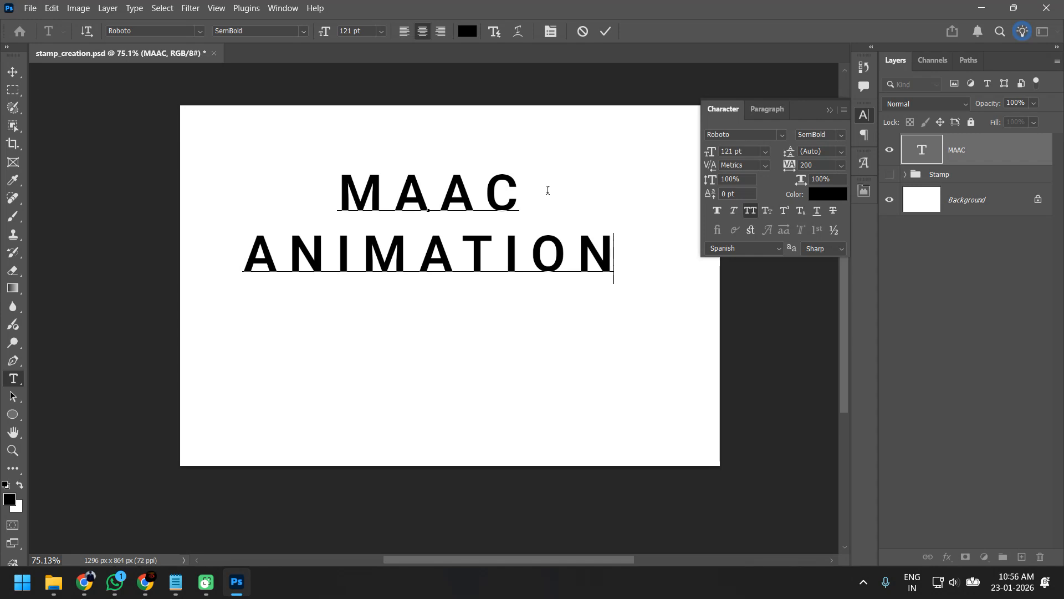
Step: Enlarge the MAAC line to 247 pt with 190% vertical scale, and move the two-line text down into the canvas
{"action": "key", "text": "ctrl+Return"}
{"action": "key", "text": "v"}
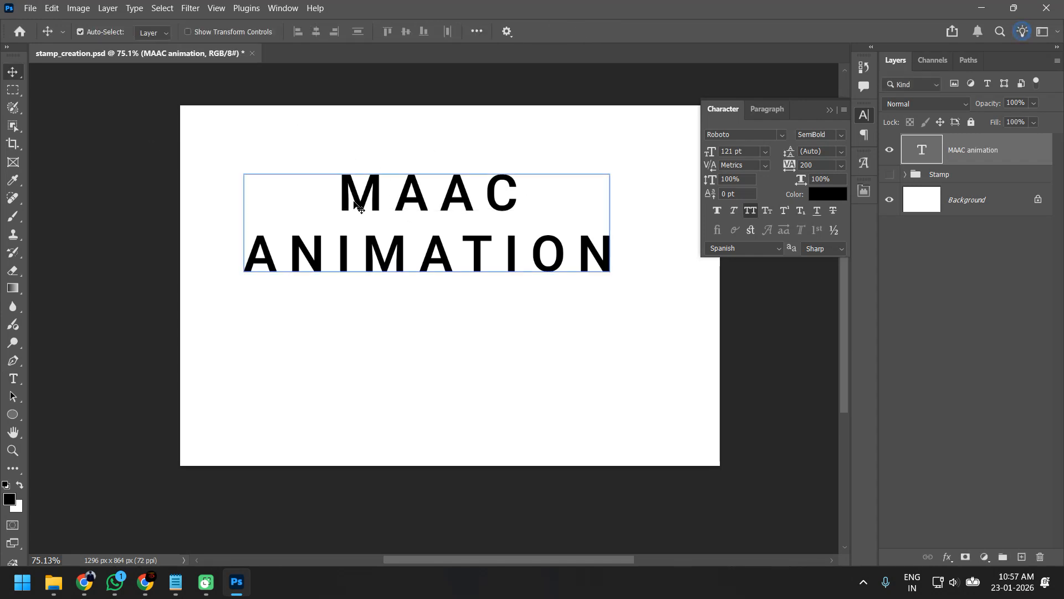
{"action": "key", "text": "t"}
{"action": "left_click_drag", "start_coordinate": [337, 196], "coordinate": [545, 193]}
{"action": "left_click_drag", "start_coordinate": [741, 150], "coordinate": [797, 150]}
{"action": "left_click_drag", "start_coordinate": [707, 184], "coordinate": [771, 172]}
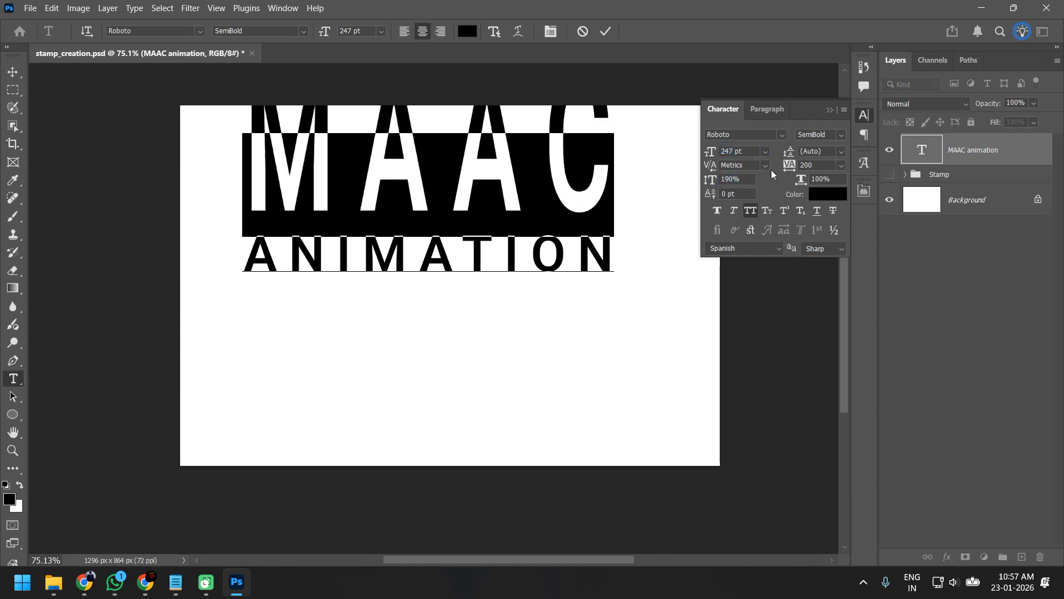
{"action": "key", "text": "ctrl+Return"}
{"action": "key", "text": "v"}
{"action": "left_click_drag", "start_coordinate": [505, 181], "coordinate": [503, 242]}
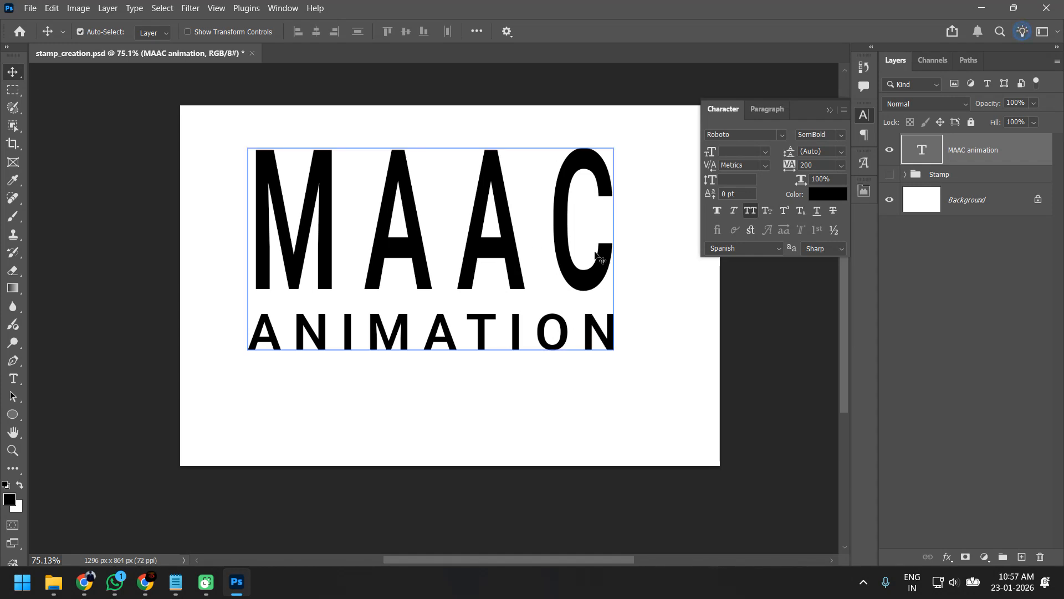
{"action": "key", "text": "Tab"}
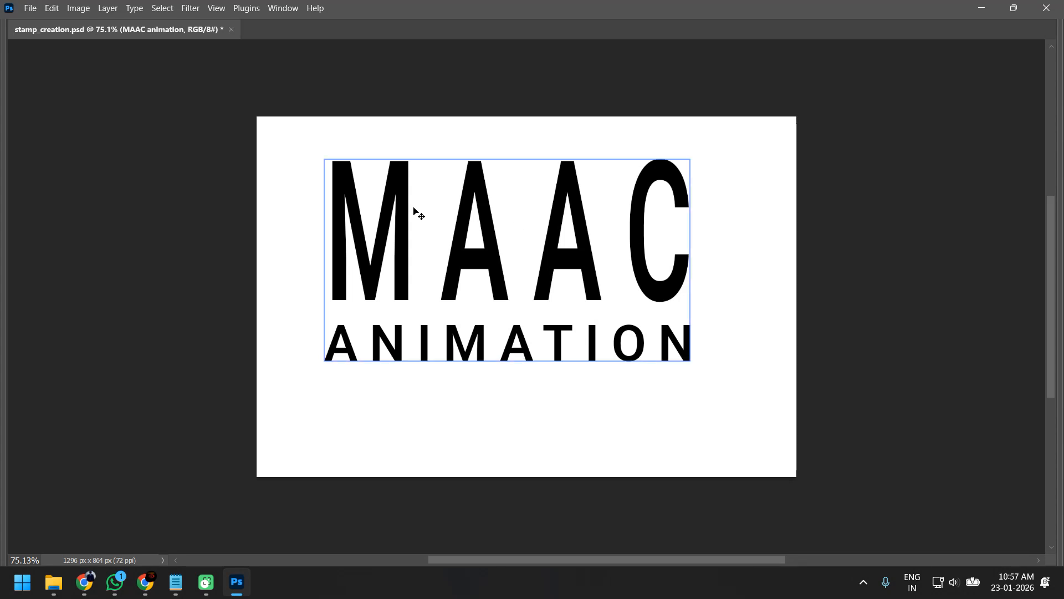
{"action": "key", "text": "Tab"}
{"action": "key", "text": "Tab"}
{"action": "key", "text": "Tab"}
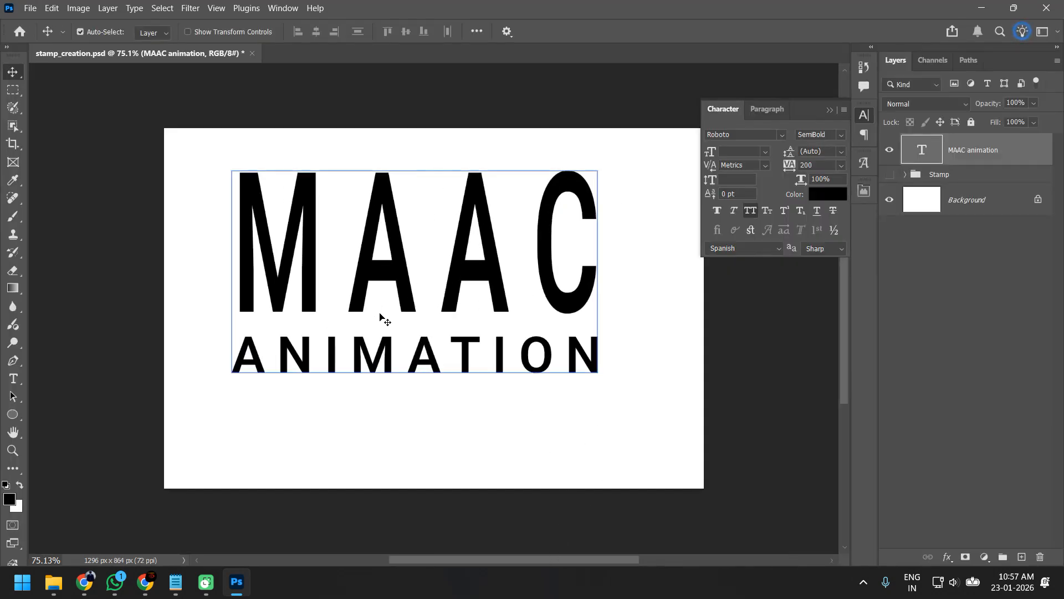
Step: Shrink alternate letters of ANIMATION: the O, the T to 74 pt, the M, and the first N to 53 pt
{"action": "key", "text": "t"}
{"action": "left_click_drag", "start_coordinate": [555, 353], "coordinate": [519, 352]}
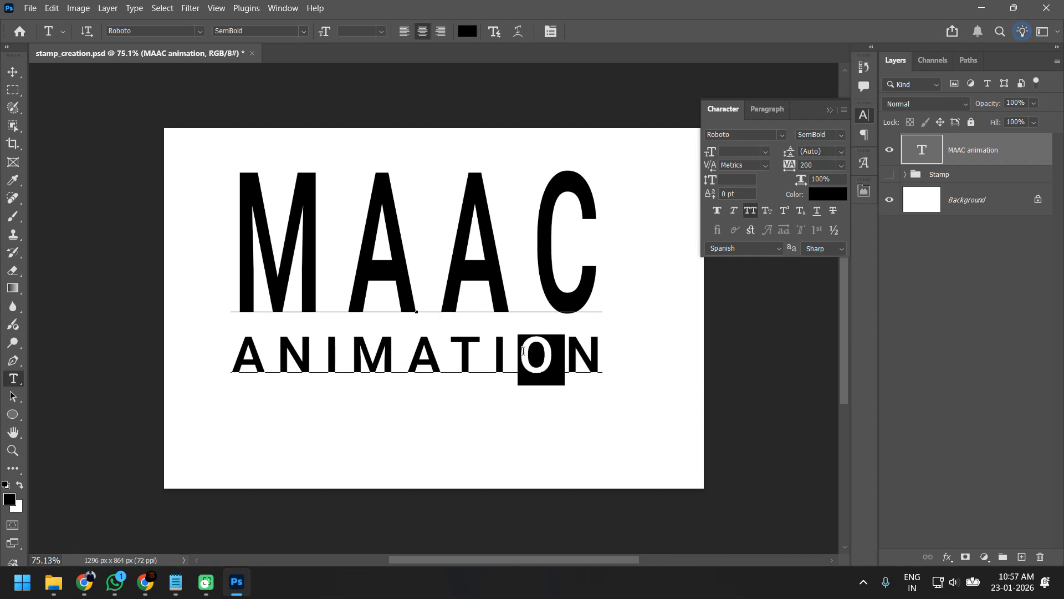
{"action": "left_click_drag", "start_coordinate": [715, 151], "coordinate": [672, 152]}
{"action": "left_click_drag", "start_coordinate": [491, 356], "coordinate": [460, 357]}
{"action": "left_click_drag", "start_coordinate": [698, 154], "coordinate": [680, 159]}
{"action": "left_click_drag", "start_coordinate": [413, 358], "coordinate": [368, 357]}
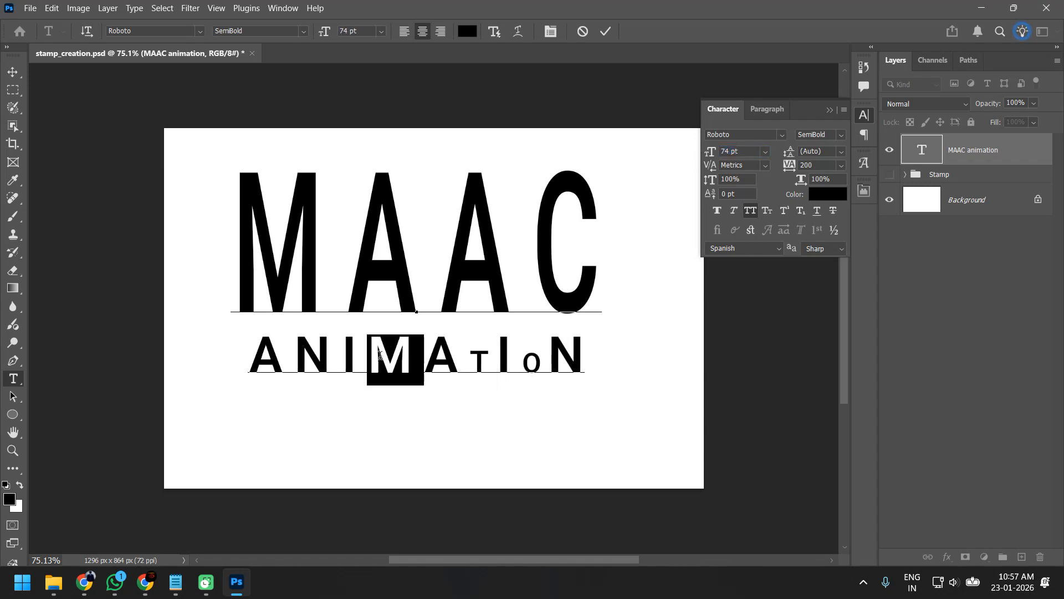
{"action": "left_click_drag", "start_coordinate": [711, 154], "coordinate": [674, 158]}
{"action": "left_click_drag", "start_coordinate": [354, 357], "coordinate": [306, 358]}
{"action": "left_click_drag", "start_coordinate": [711, 152], "coordinate": [672, 157]}
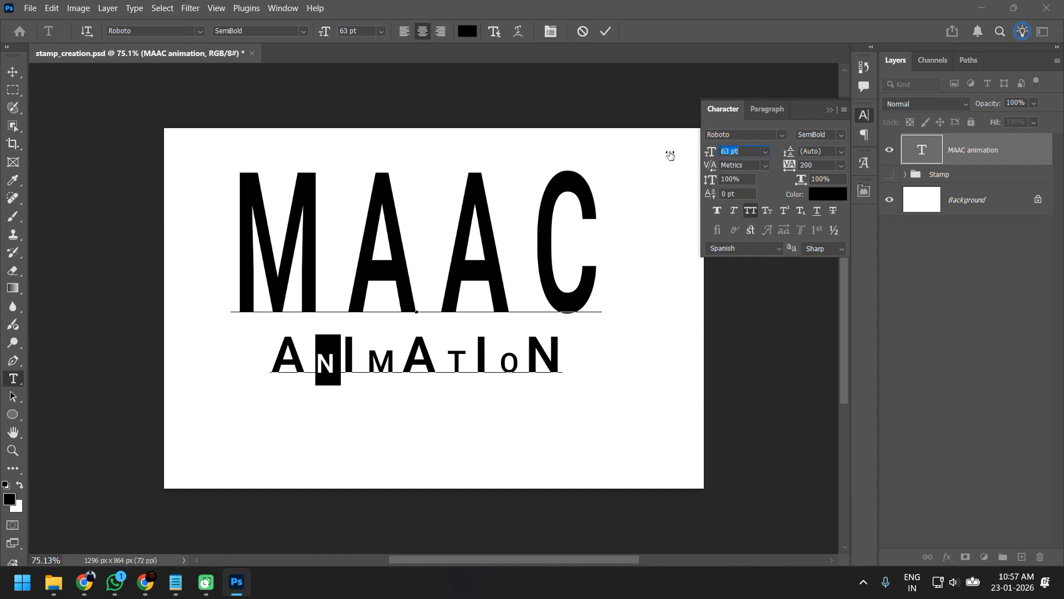
{"action": "left_click", "coordinate": [12, 72]}
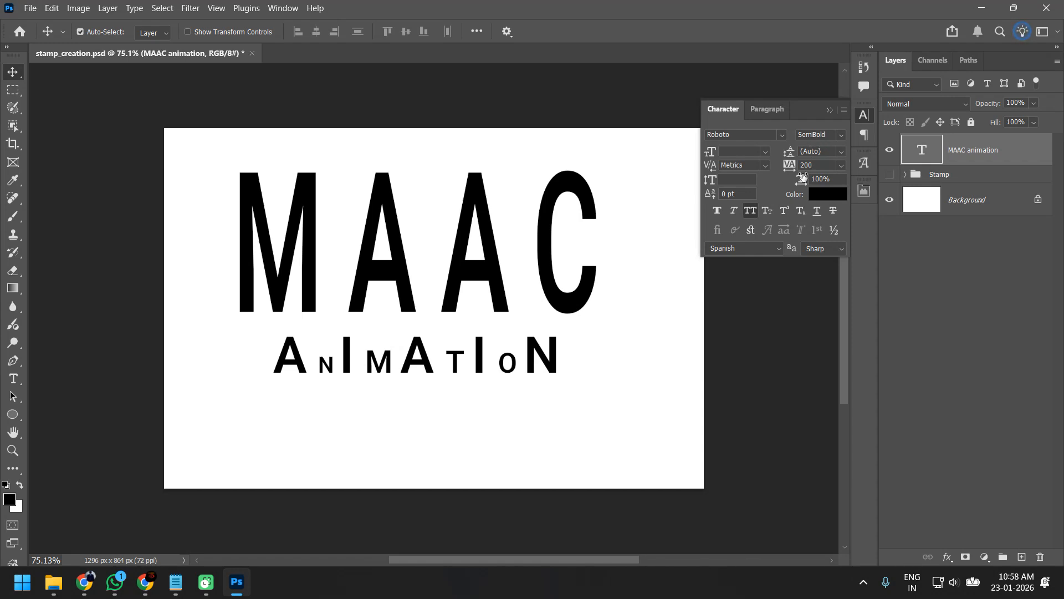
Step: Hide the MAAC ANIMATION text layer and start a new text layer, clearing the trial word MAAC from it
{"action": "left_click", "coordinate": [890, 150]}
{"action": "key", "text": "t"}
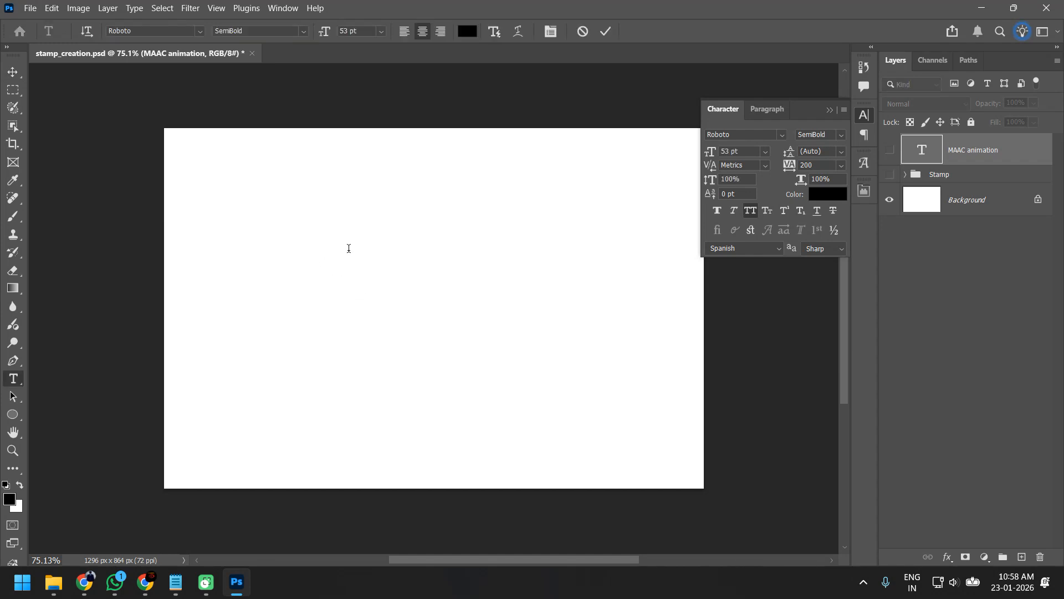
{"action": "left_click", "coordinate": [349, 248]}
{"action": "type", "text": "MAAC"}
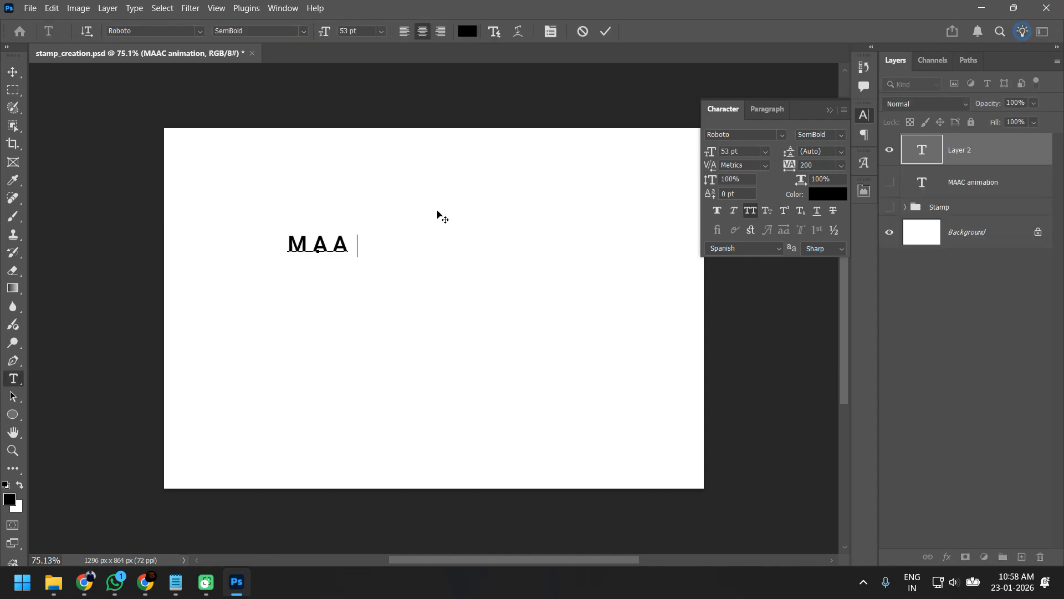
{"action": "key", "text": "BackSpace"}
{"action": "key", "text": "BackSpace"}
{"action": "key", "text": "BackSpace"}
{"action": "key", "text": "BackSpace"}
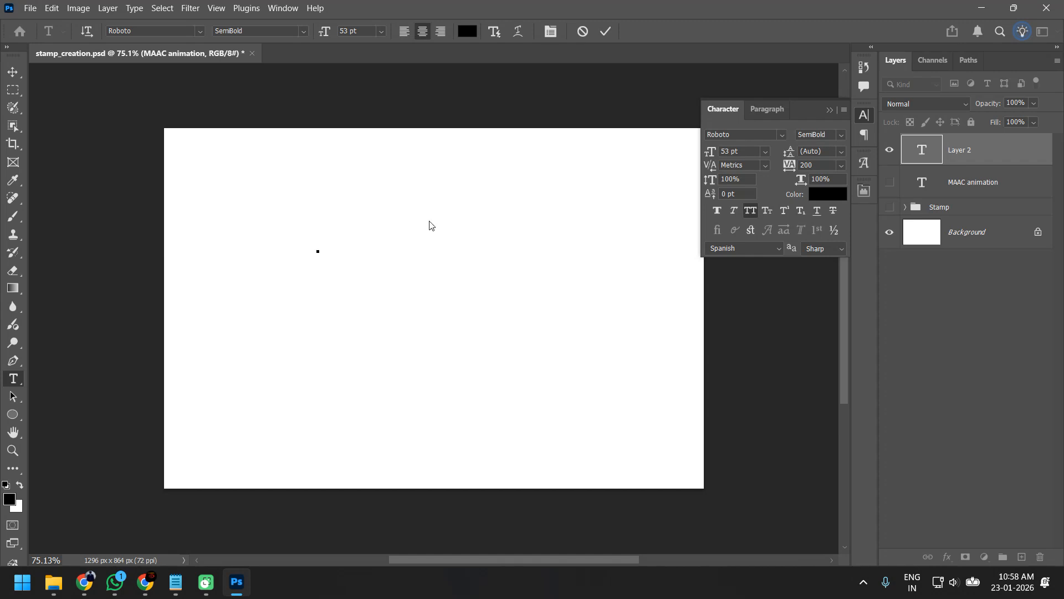
Step: Enter RASHTRA, SANTA, TUKDOJI and MAHARAJ on four separate lines of the new text layer
{"action": "type", "text": "RASHTR"}
{"action": "key", "text": "BackSpace"}
{"action": "type", "text": "TRA"}
{"action": "key", "text": "Return"}
{"action": "type", "text": "SA"}
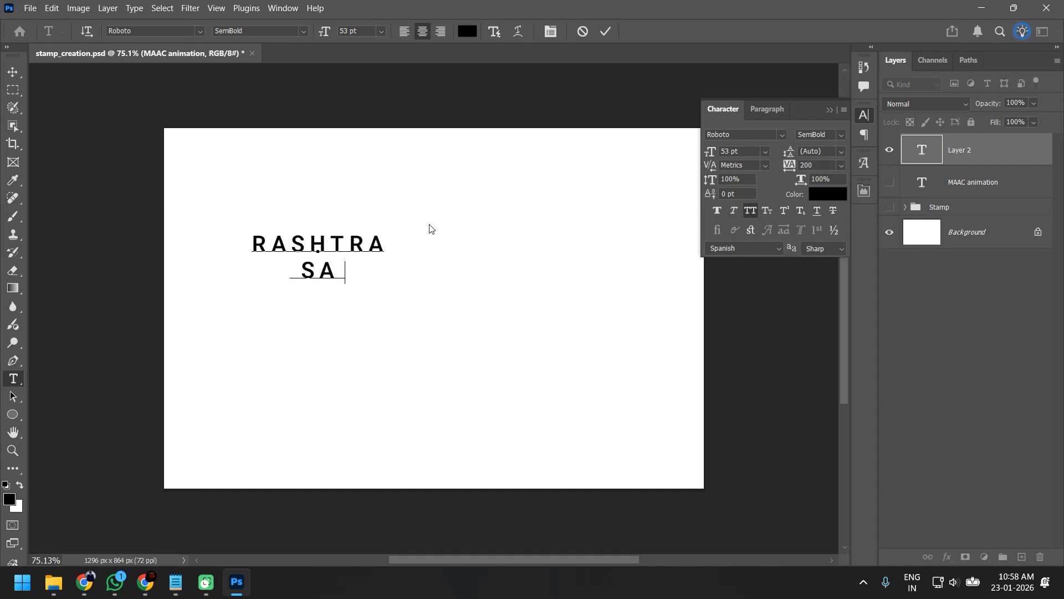
{"action": "type", "text": "NTA"}
{"action": "key", "text": "Return"}
{"action": "type", "text": "TUKD"}
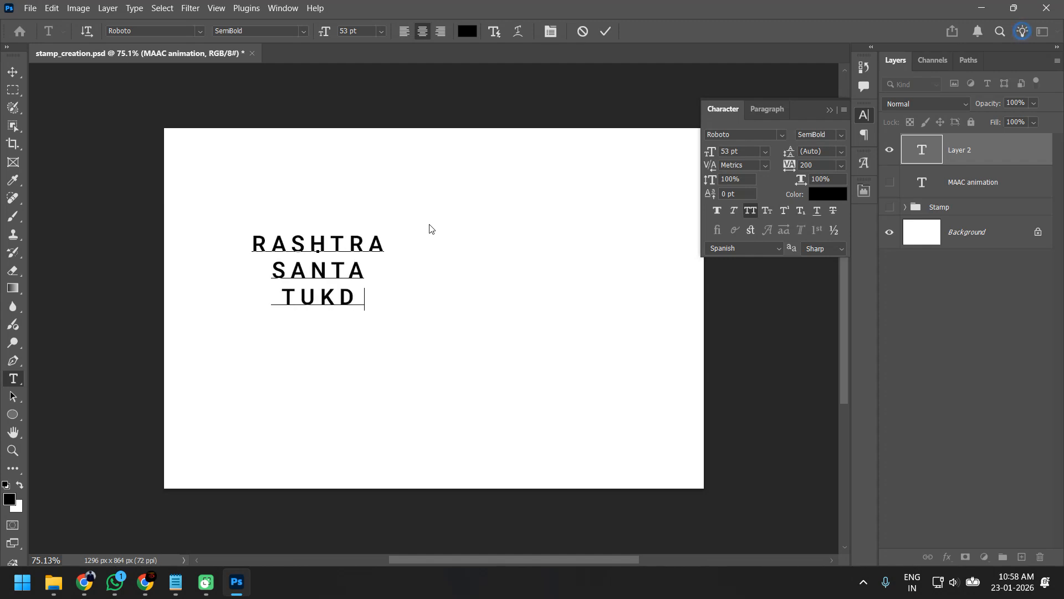
{"action": "type", "text": "OJI"}
{"action": "key", "text": "Return"}
{"action": "type", "text": "MAHARA"}
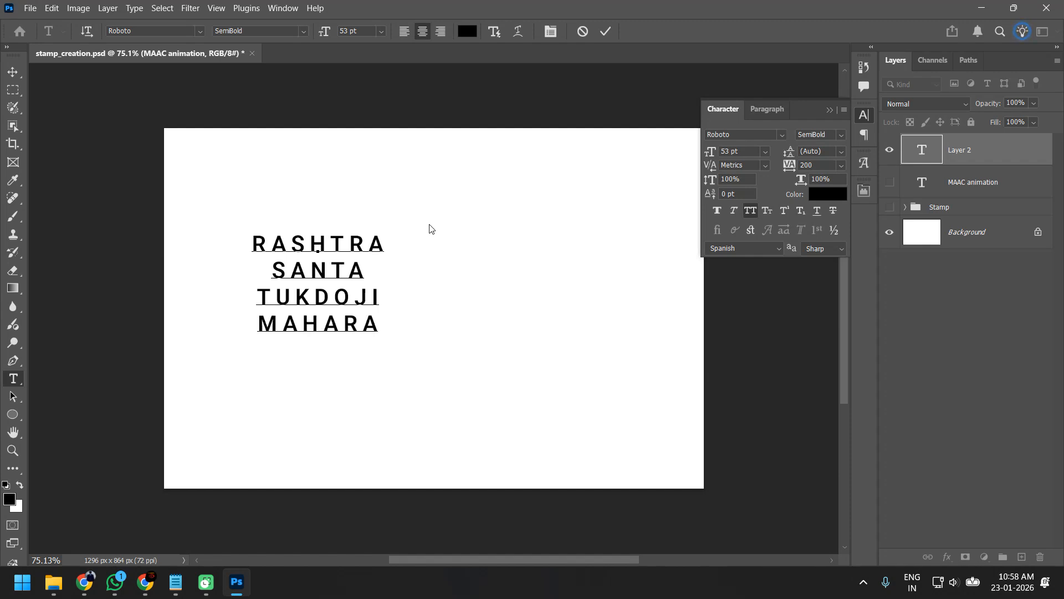
{"action": "type", "text": "J"}
{"action": "left_click", "coordinate": [14, 72]}
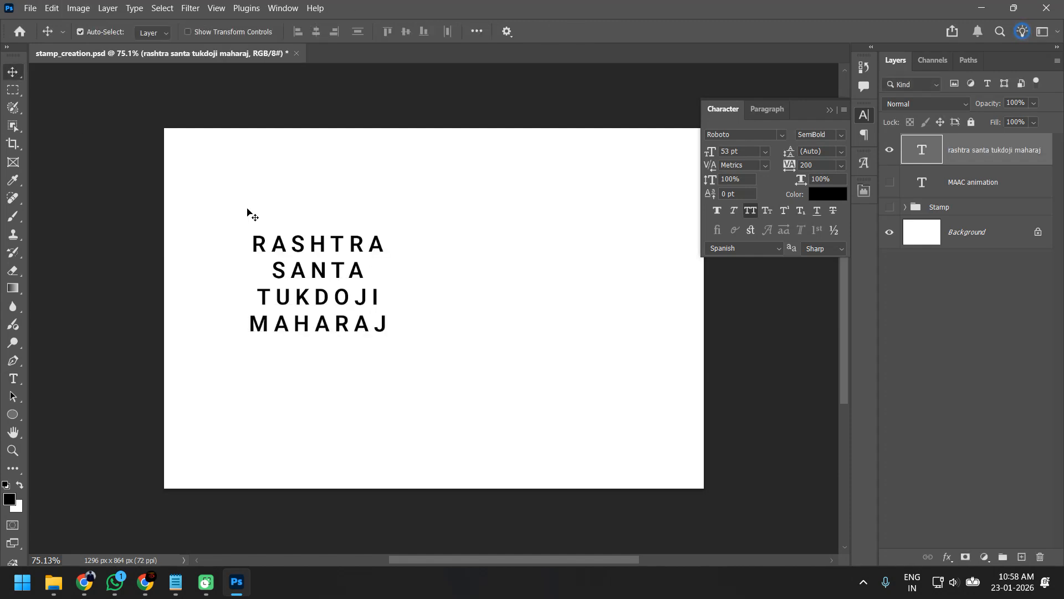
Step: Scale the four-line text up to about 98 pt and place it in the upper middle of the canvas
{"action": "left_click_drag", "start_coordinate": [364, 252], "coordinate": [435, 212]}
{"action": "key", "text": "ctrl+t"}
{"action": "left_click_drag", "start_coordinate": [471, 304], "coordinate": [513, 453]}
{"action": "left_click_drag", "start_coordinate": [467, 383], "coordinate": [456, 348]}
{"action": "key", "text": "Return"}
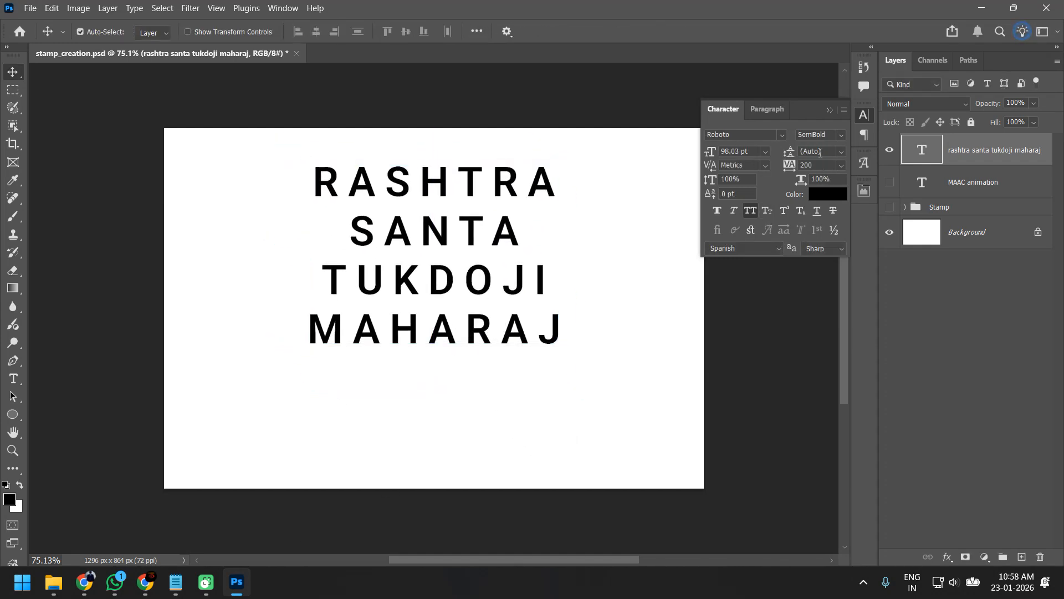
Step: Try tighter leading on the four-line text, including 14, 63 and 85 pt, and set it to 139 pt
{"action": "left_click", "coordinate": [842, 153]}
{"action": "left_click", "coordinate": [840, 266]}
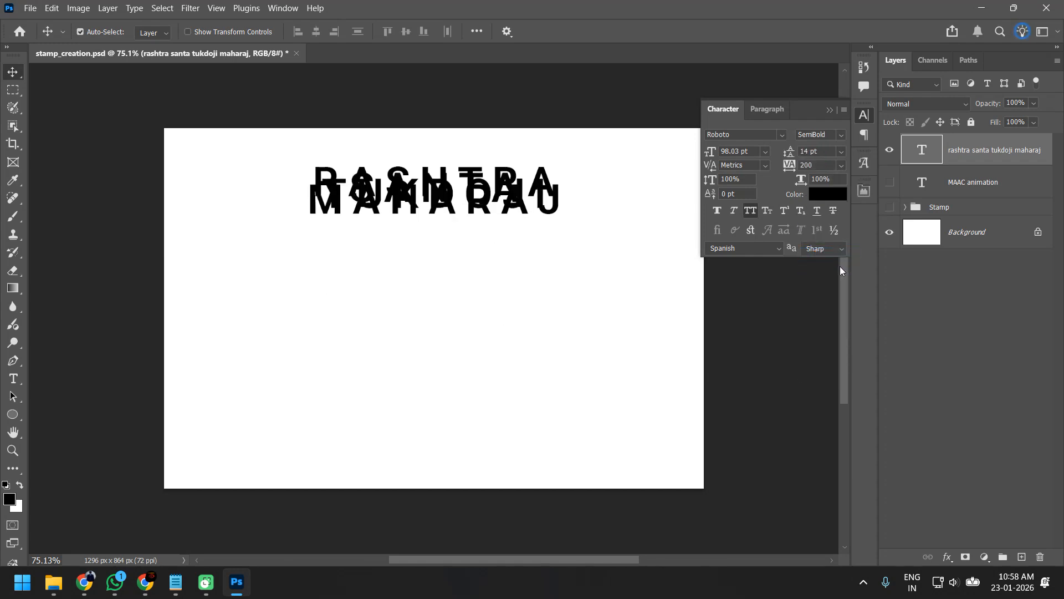
{"action": "double_click", "coordinate": [800, 151]}
{"action": "type", "text": "63"}
{"action": "key", "text": "Return"}
{"action": "left_click_drag", "start_coordinate": [791, 152], "coordinate": [803, 150]}
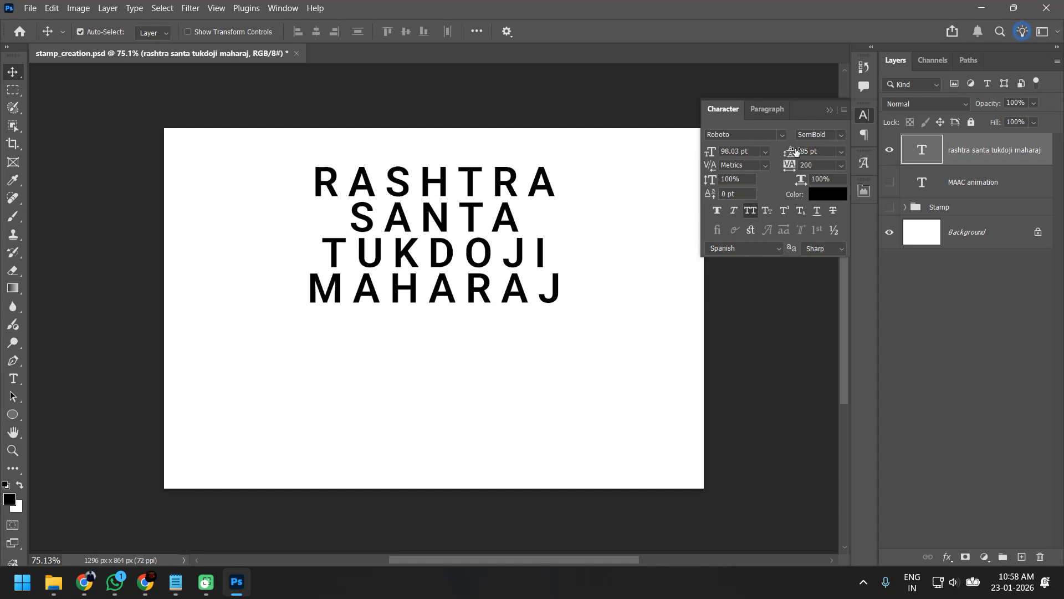
{"action": "left_click_drag", "start_coordinate": [791, 156], "coordinate": [814, 152]}
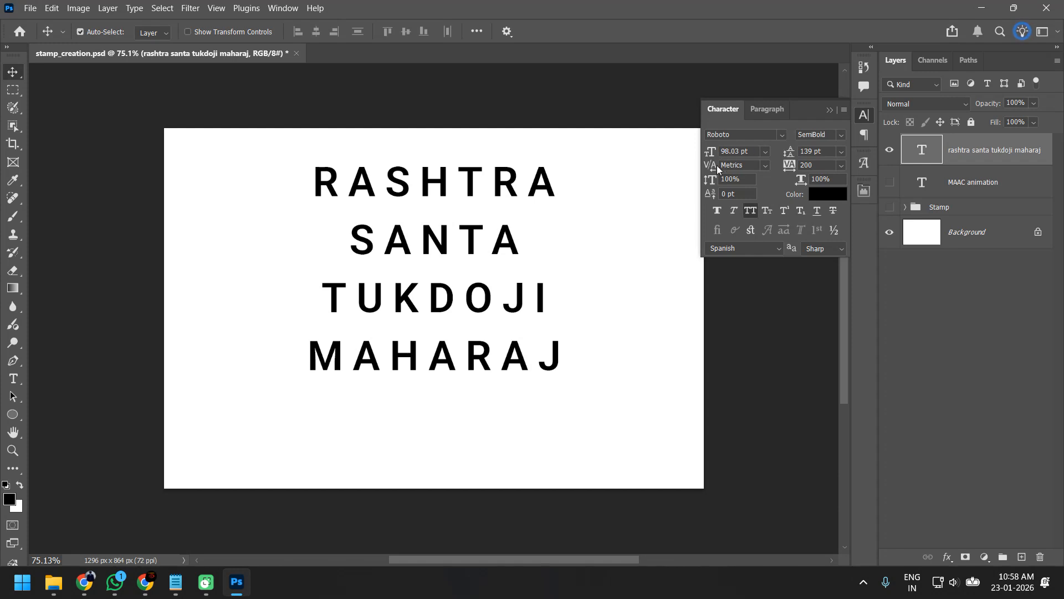
Step: Set the four-line text's kerning to 0 and its tracking to 1400
{"action": "left_click_drag", "start_coordinate": [712, 167], "coordinate": [744, 164]}
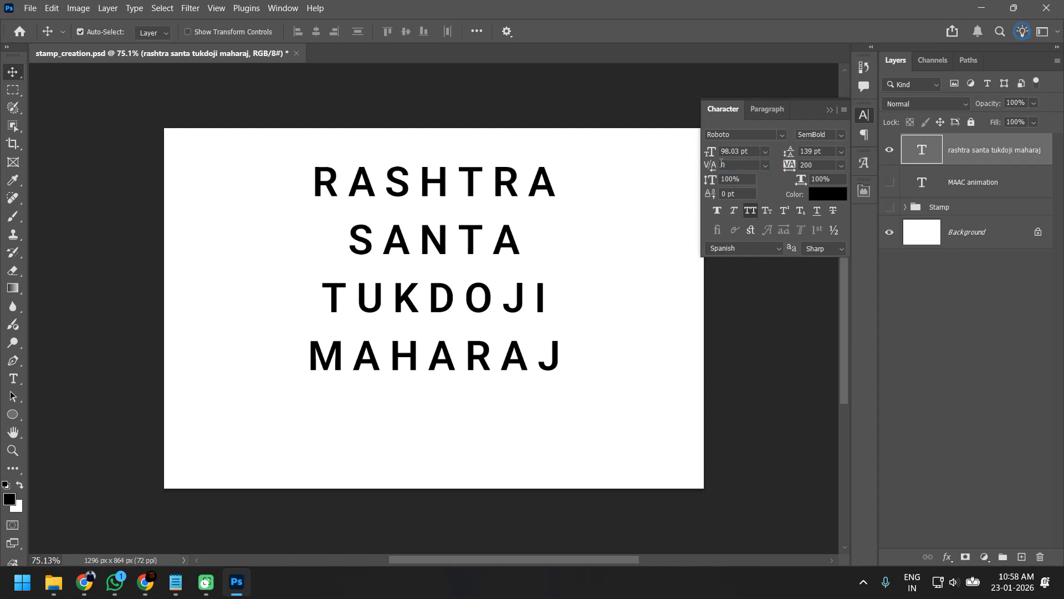
{"action": "left_click", "coordinate": [766, 165]}
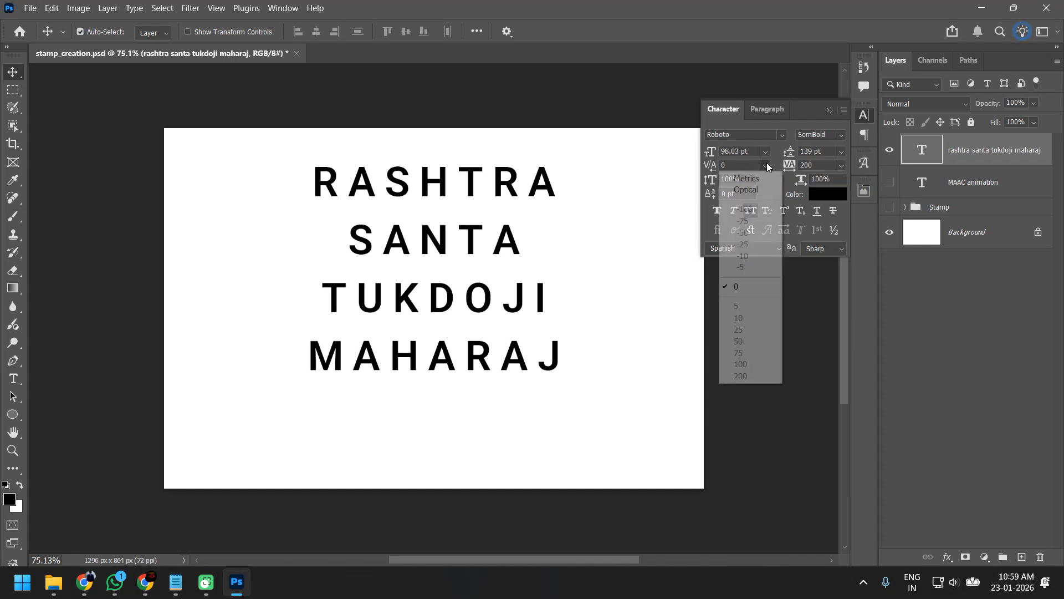
{"action": "left_click", "coordinate": [752, 291]}
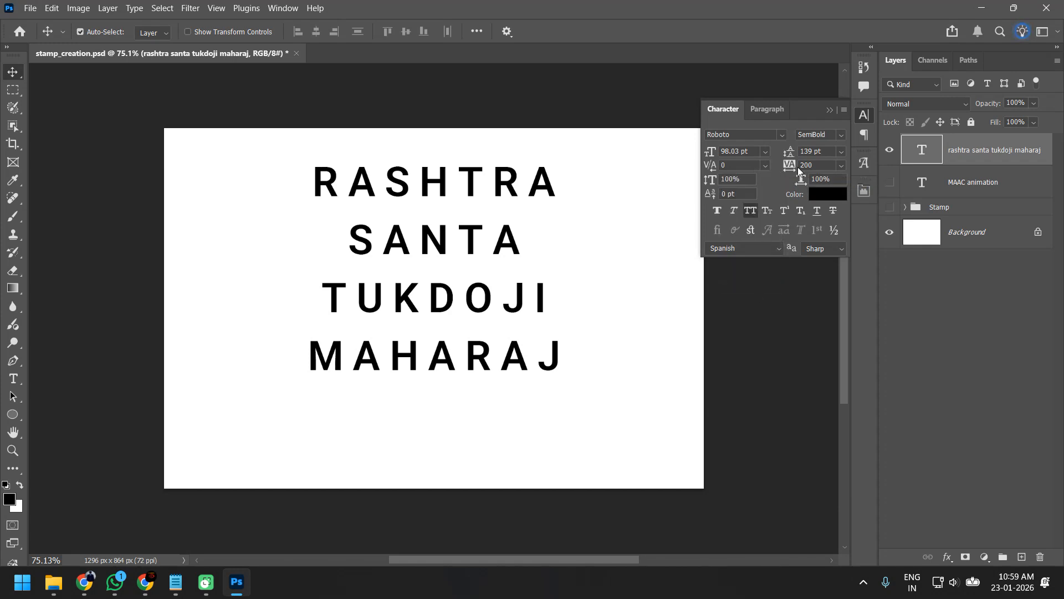
{"action": "left_click_drag", "start_coordinate": [787, 167], "coordinate": [830, 164]}
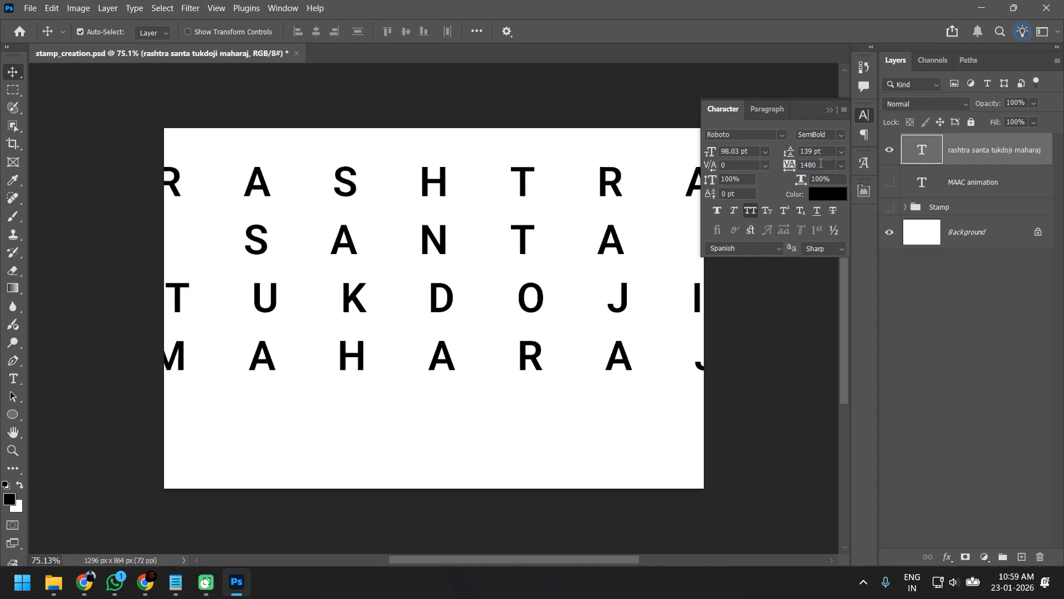
{"action": "left_click", "coordinate": [808, 165]}
{"action": "type", "text": "980"}
{"action": "left_click_drag", "start_coordinate": [796, 166], "coordinate": [779, 167]}
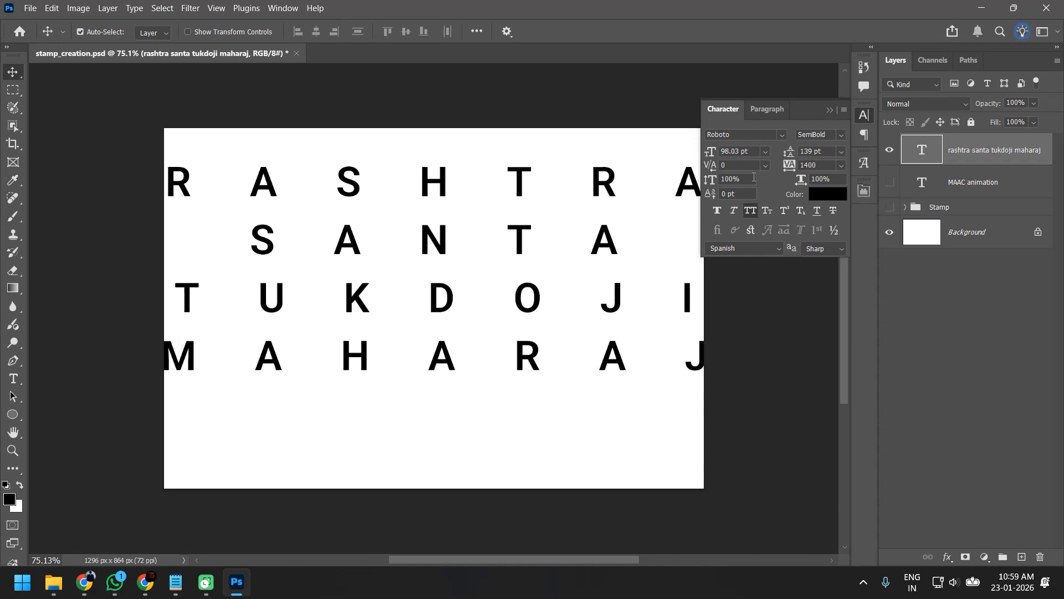
Step: Switch to Adobe After Effects 2025 and open the recent Title Typography project, accepting its version conversion
{"action": "key", "text": "super"}
{"action": "type", "text": "af"}
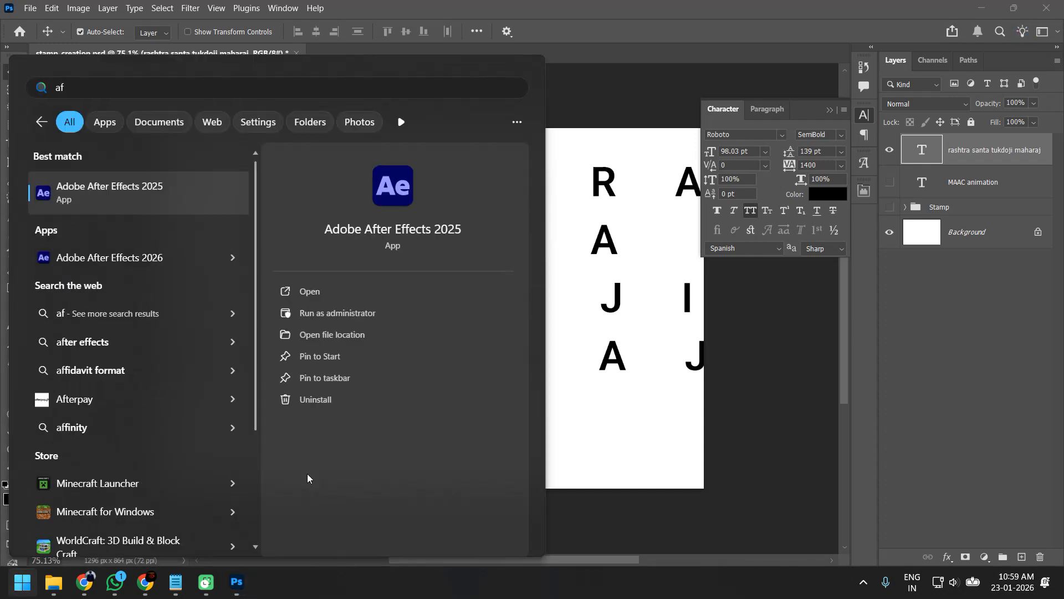
{"action": "key", "text": "Escape"}
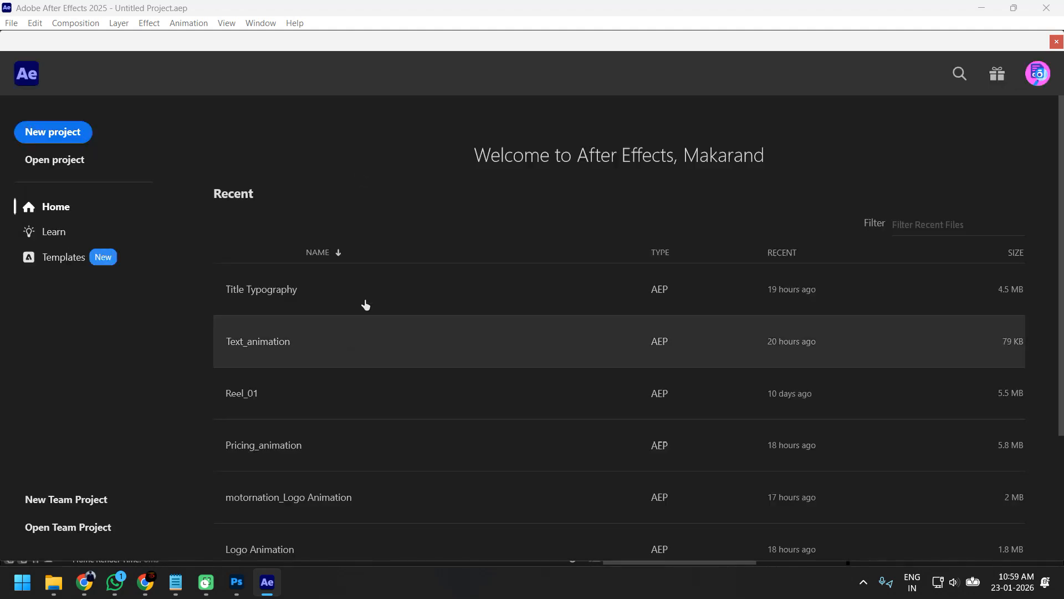
{"action": "left_click", "coordinate": [372, 291]}
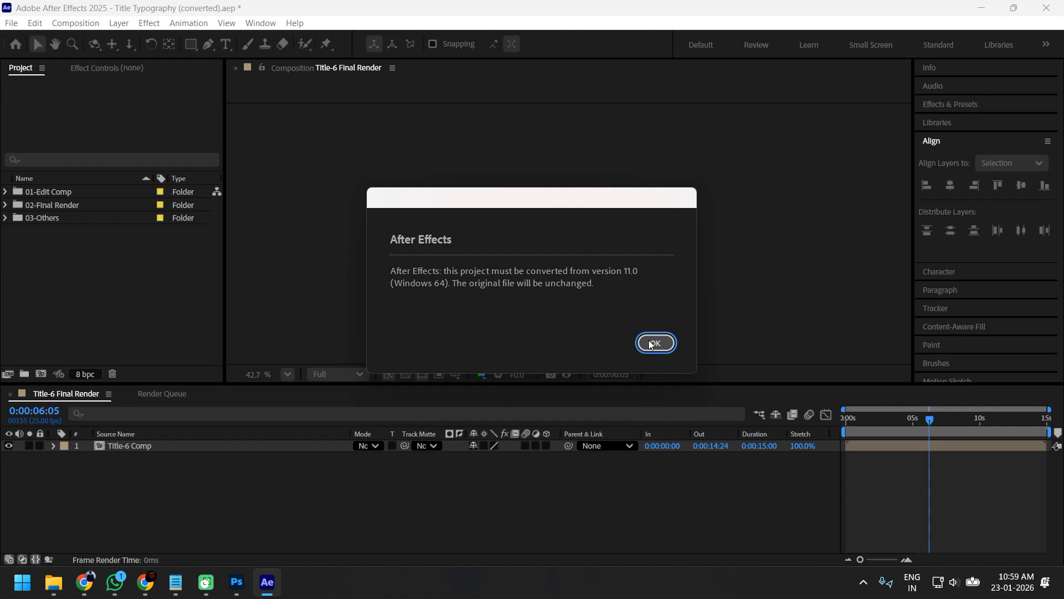
{"action": "left_click", "coordinate": [653, 343]}
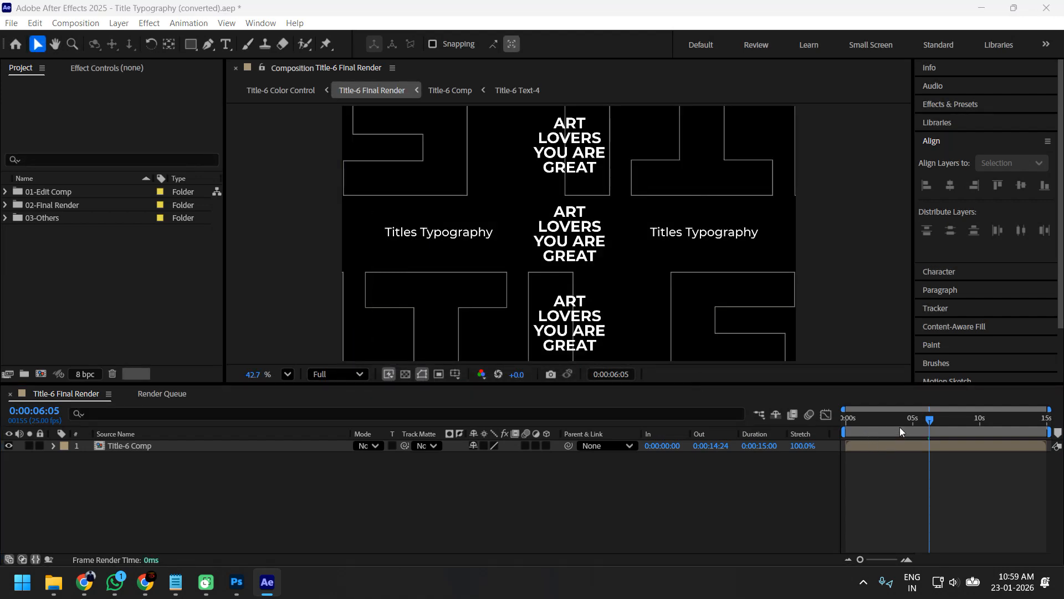
Step: Open the recent project Text_animation.aep, discarding the changes to the converted Title Typography project
{"action": "left_click", "coordinate": [11, 23]}
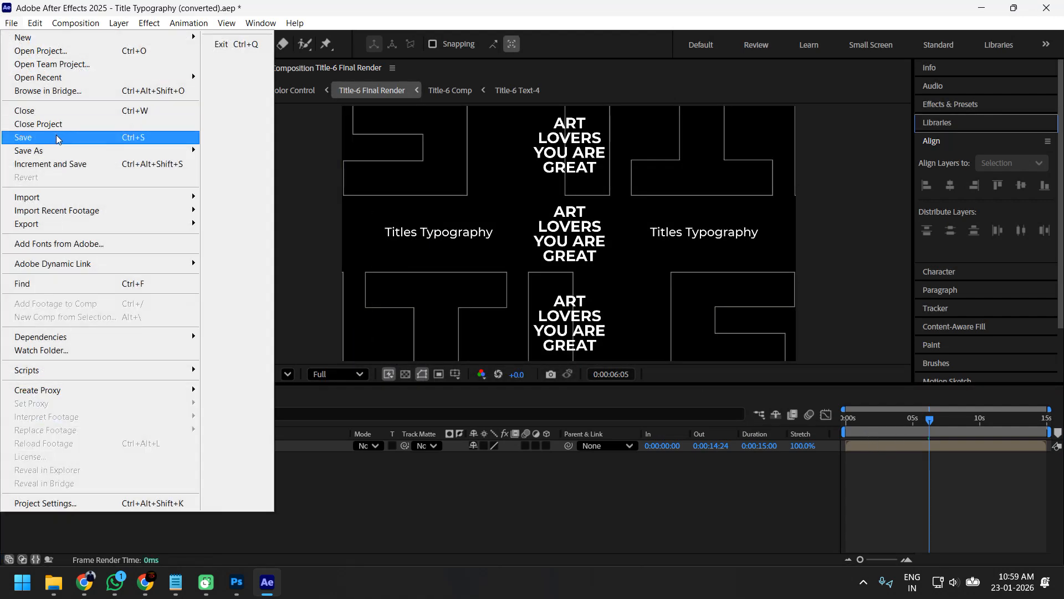
{"action": "mouse_move", "coordinate": [87, 82]}
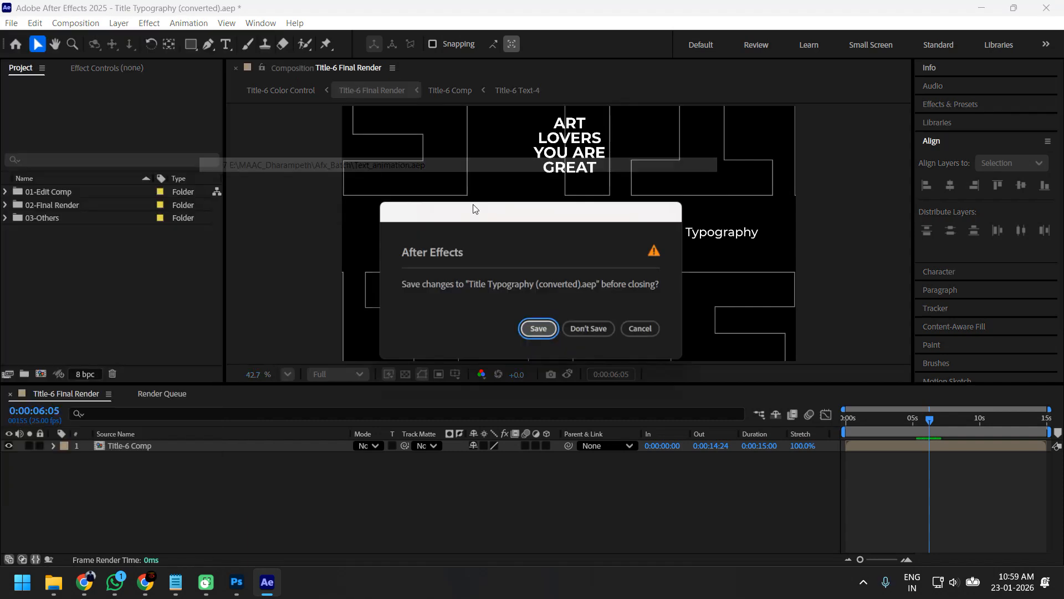
{"action": "left_click", "coordinate": [467, 165]}
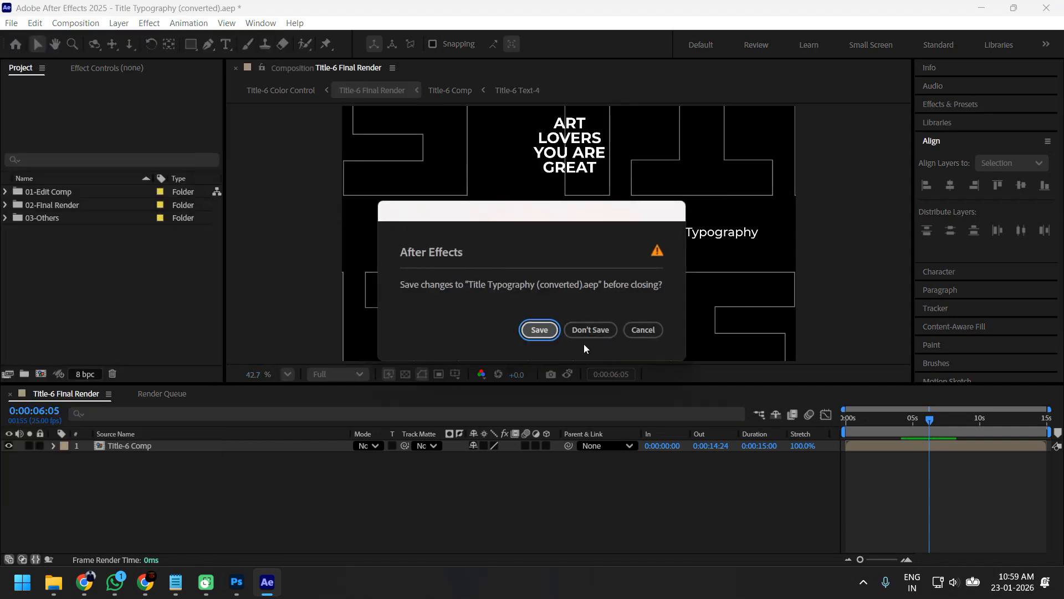
{"action": "left_click", "coordinate": [589, 331]}
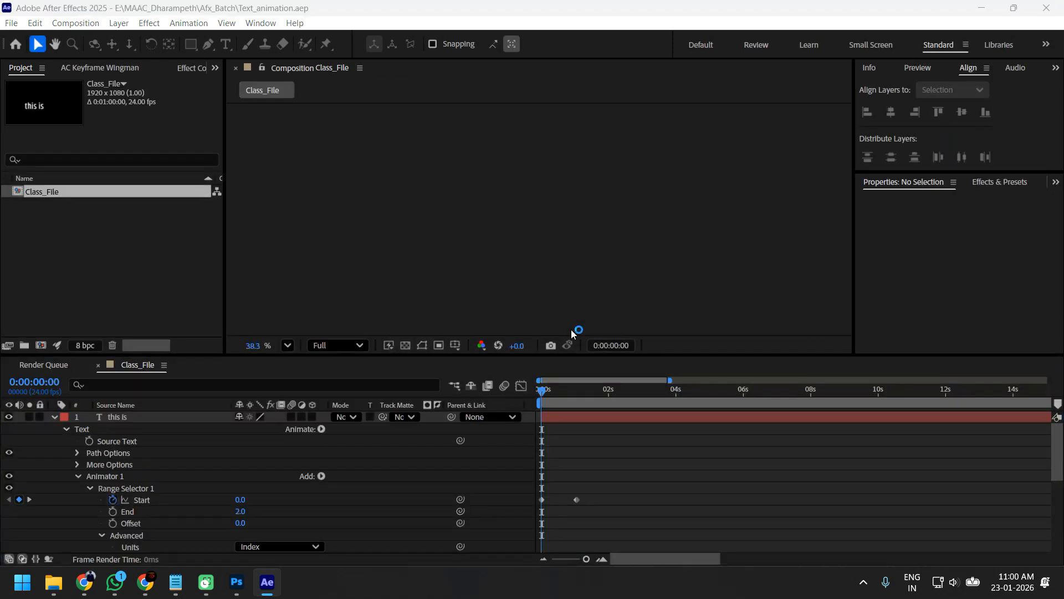
Step: Preview the Class_File text animation from its start and scrub the playhead to 0:00:01:14
{"action": "left_click", "coordinate": [543, 394]}
{"action": "key", "text": "space"}
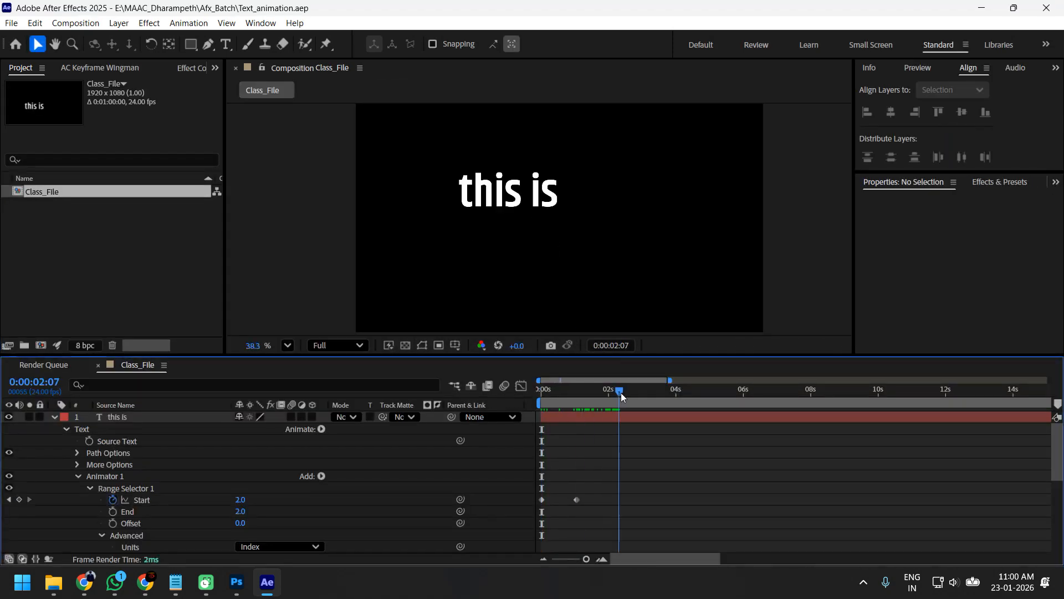
{"action": "left_click_drag", "start_coordinate": [573, 394], "coordinate": [594, 393]}
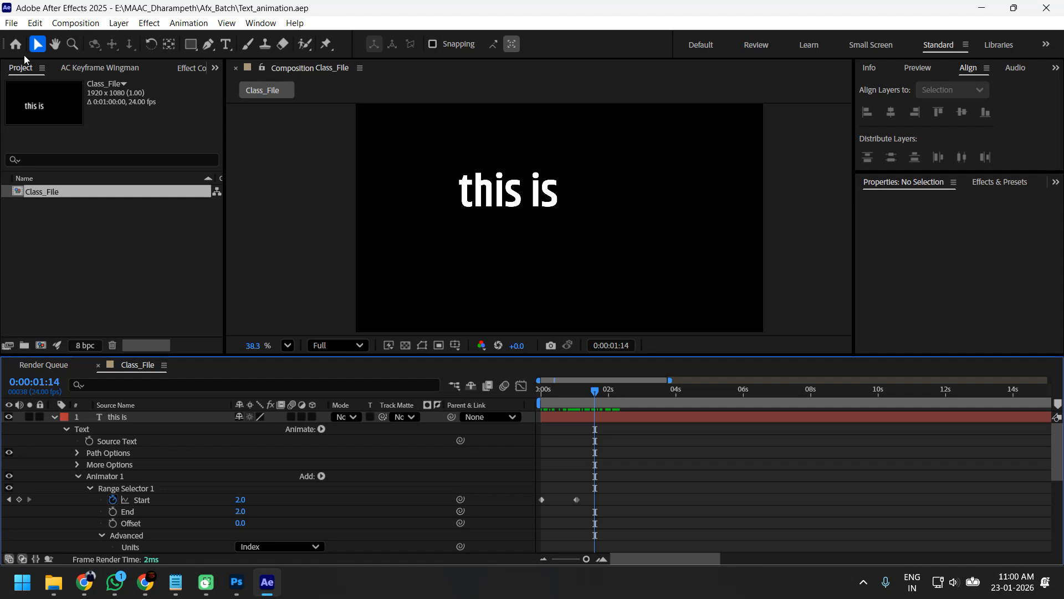
Step: Reopen the recent Title Typography project in After Effects, accepting its version conversion
{"action": "left_click", "coordinate": [12, 23]}
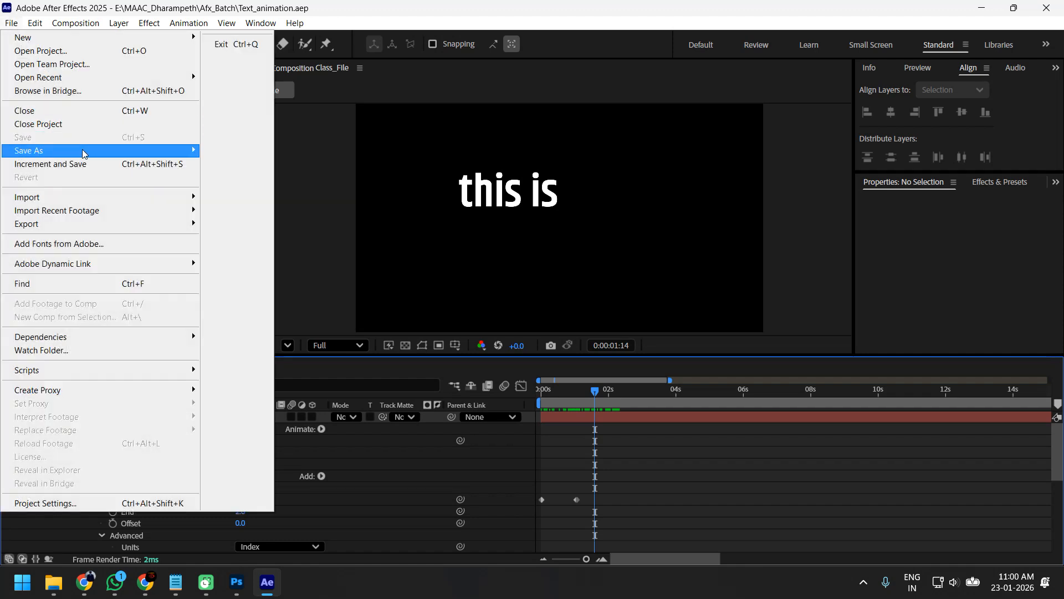
{"action": "mouse_move", "coordinate": [115, 87]}
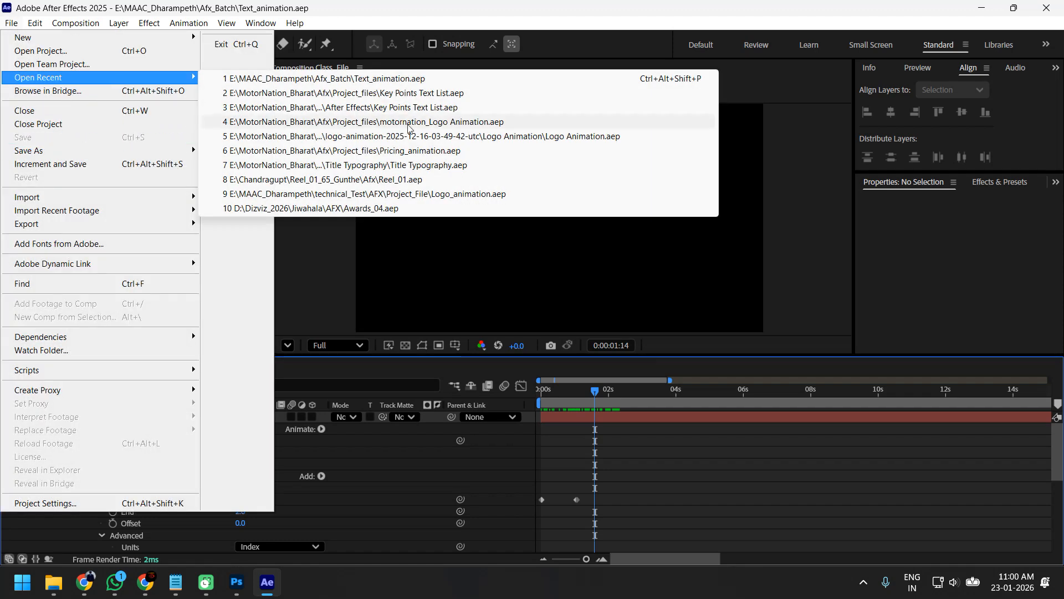
{"action": "left_click", "coordinate": [460, 165]}
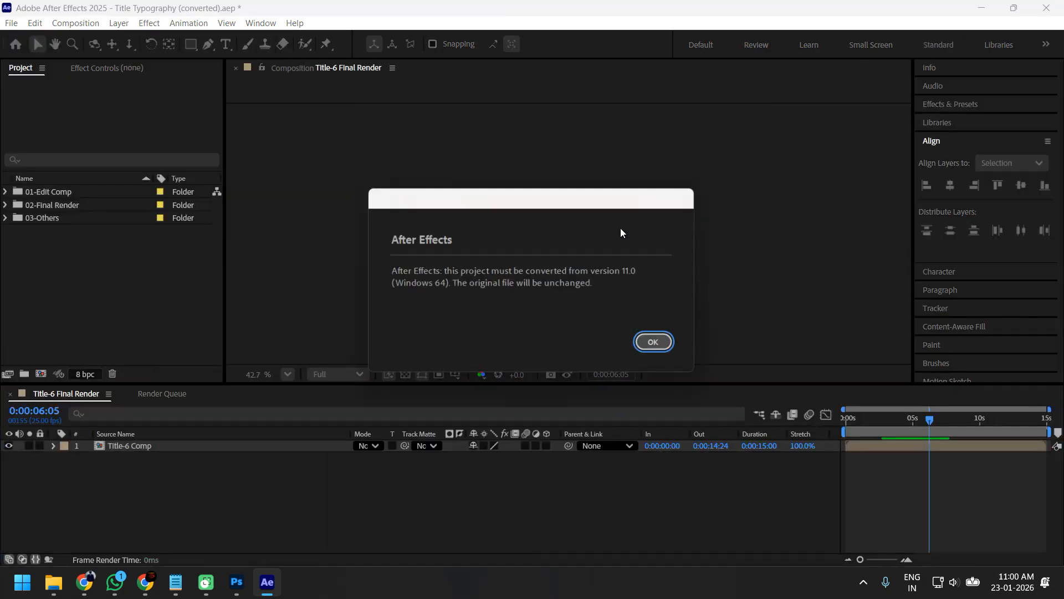
{"action": "left_click", "coordinate": [653, 343]}
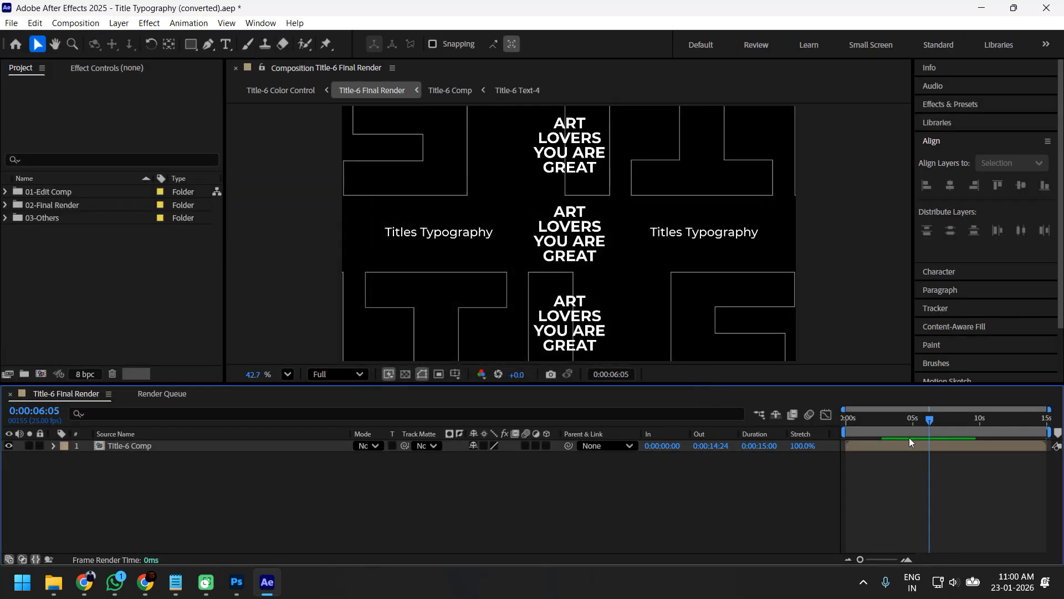
Step: Scrub the Title-6 Final Render composition to 0:00:09:17 and close After Effects without saving the converted project
{"action": "left_click_drag", "start_coordinate": [913, 420], "coordinate": [975, 420]}
{"action": "left_click", "coordinate": [1046, 8]}
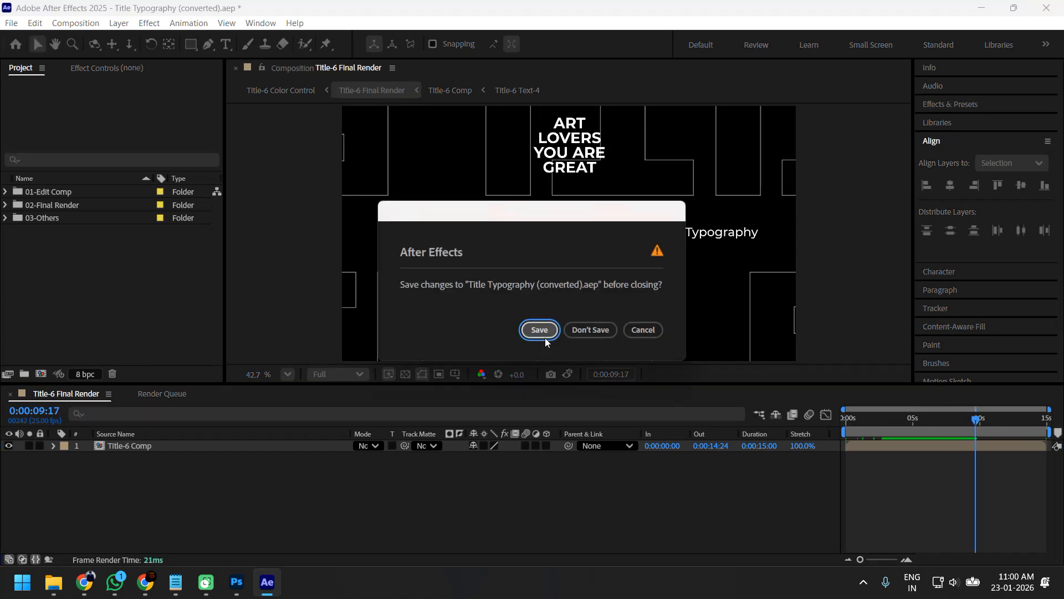
{"action": "left_click", "coordinate": [589, 330]}
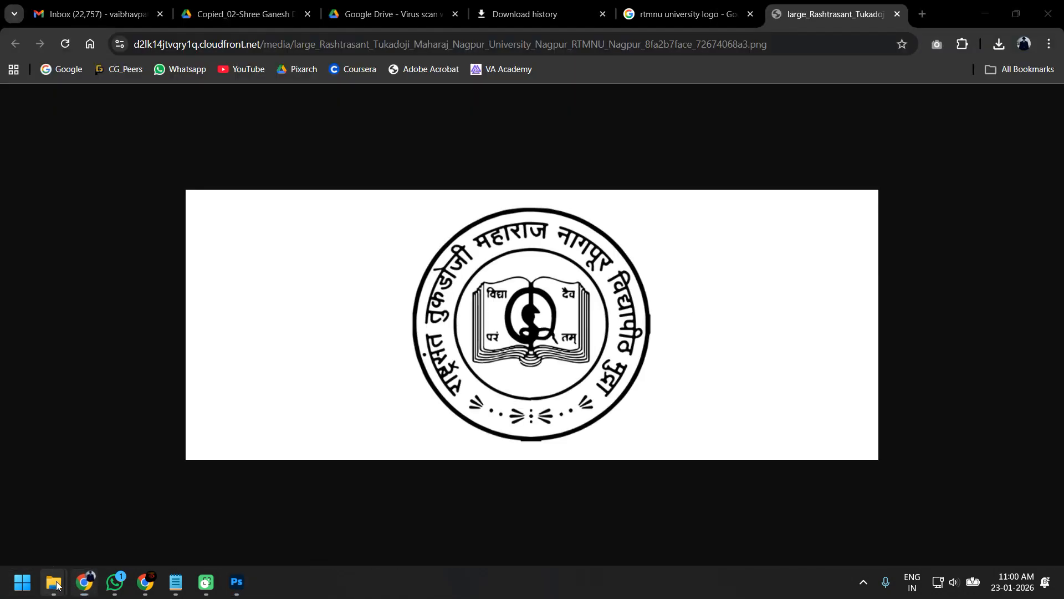
Step: Switch to File Explorer and open the Pricing video from the MotorNation_Bharat Afx Output folder
{"action": "left_click", "coordinate": [53, 582]}
{"action": "left_click", "coordinate": [210, 515]}
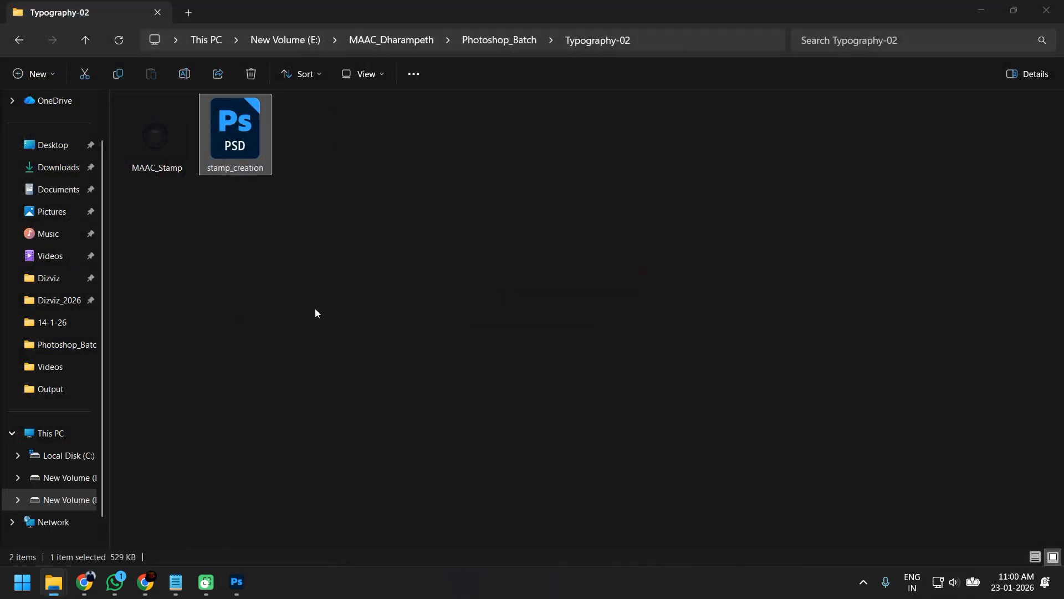
{"action": "left_click", "coordinate": [329, 336]}
{"action": "left_click", "coordinate": [73, 393]}
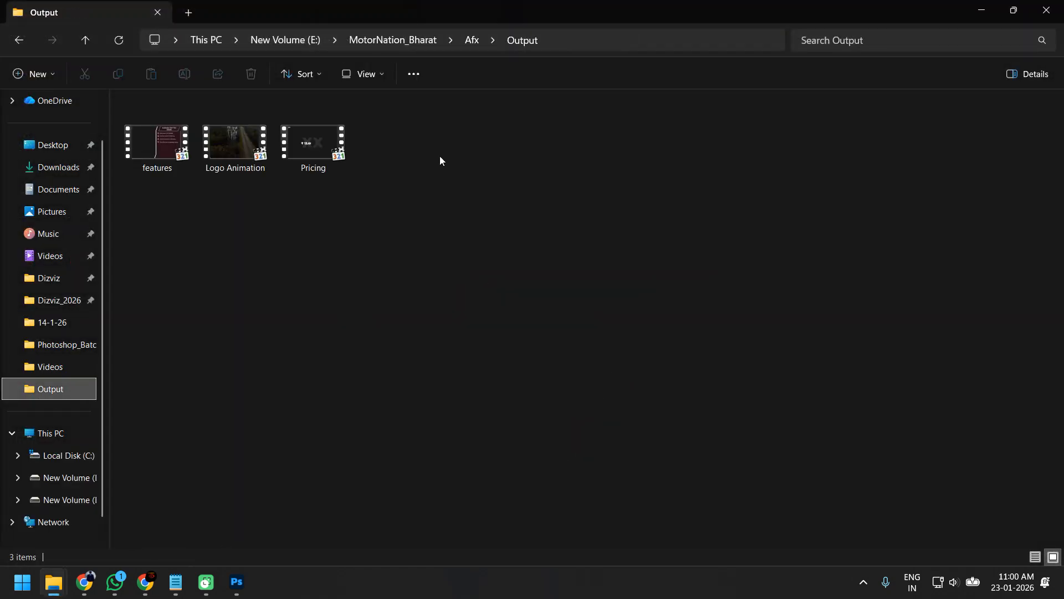
{"action": "left_click", "coordinate": [315, 151]}
{"action": "key", "text": "Return"}
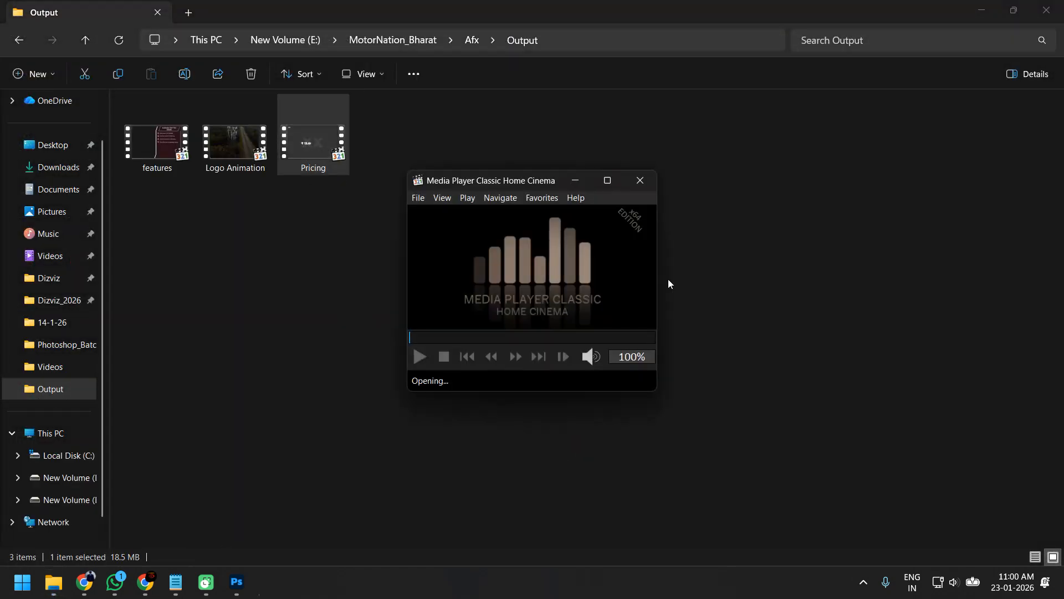
Step: Watch the Pricing title animation full screen, pausing and replaying it, and close the media player
{"action": "right_click", "coordinate": [635, 162]}
{"action": "left_click", "coordinate": [681, 257]}
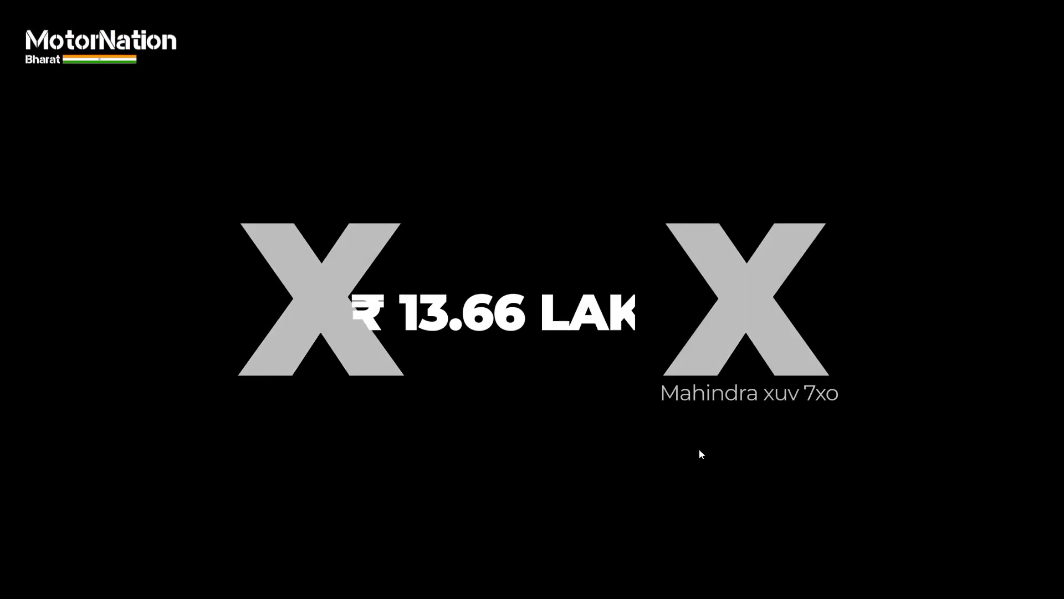
{"action": "left_click", "coordinate": [596, 503]}
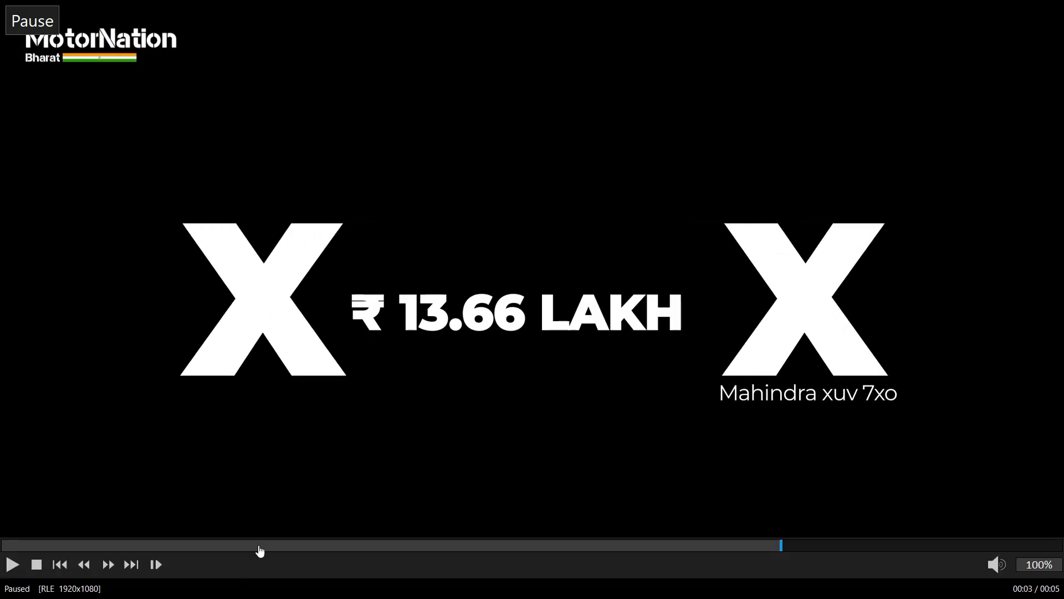
{"action": "left_click", "coordinate": [459, 363]}
{"action": "left_click_drag", "start_coordinate": [133, 544], "coordinate": [286, 530]}
{"action": "double_click", "coordinate": [565, 286]}
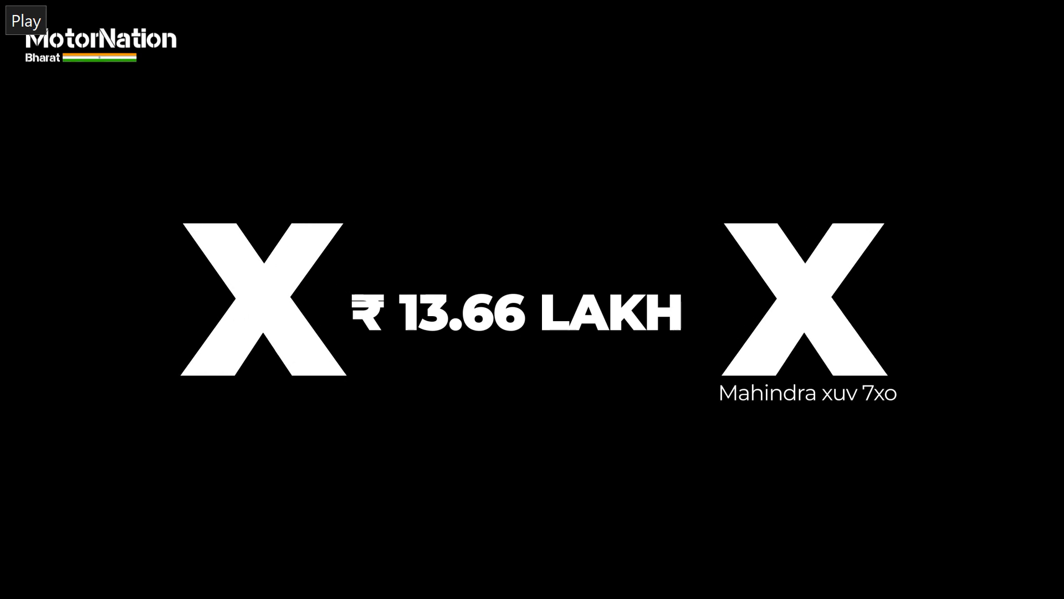
{"action": "double_click", "coordinate": [608, 263]}
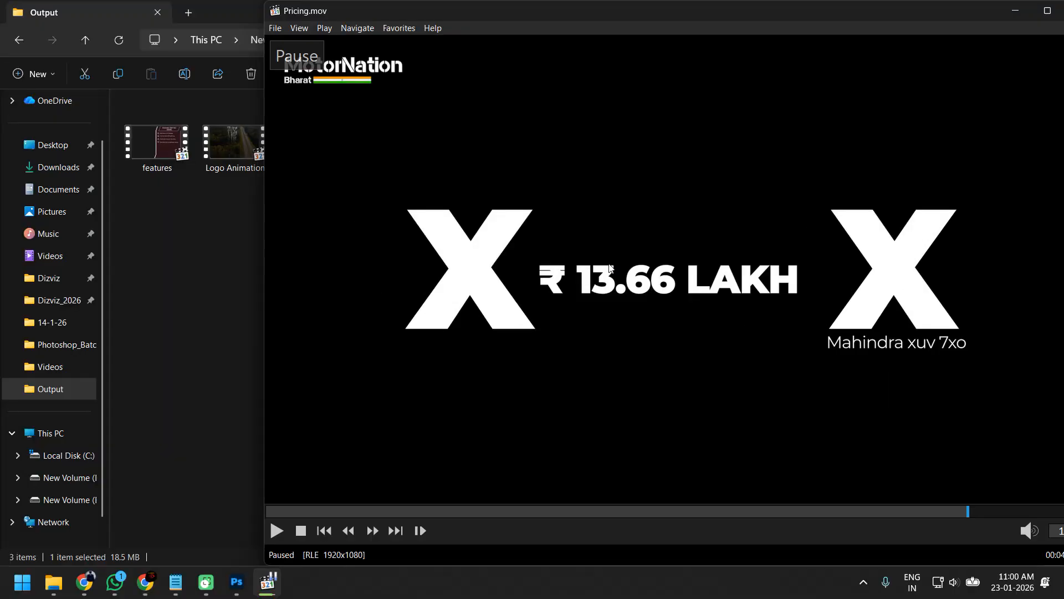
{"action": "right_click", "coordinate": [776, 18]}
{"action": "left_click", "coordinate": [809, 98]}
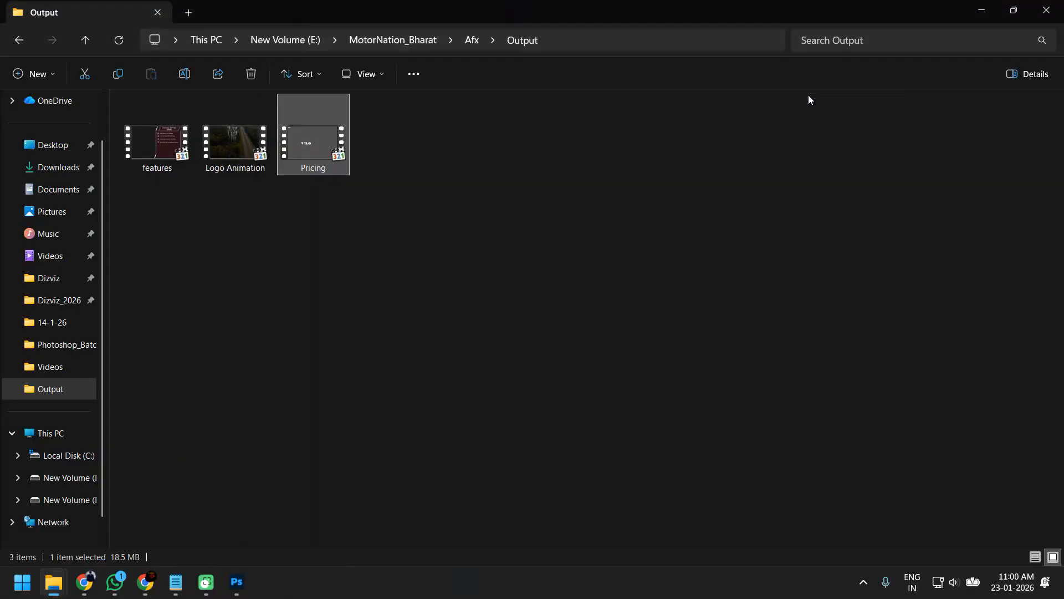
Step: Switch back to the stamp_creation document in Photoshop, minimizing File Explorer and the browser
{"action": "left_click", "coordinate": [231, 135]}
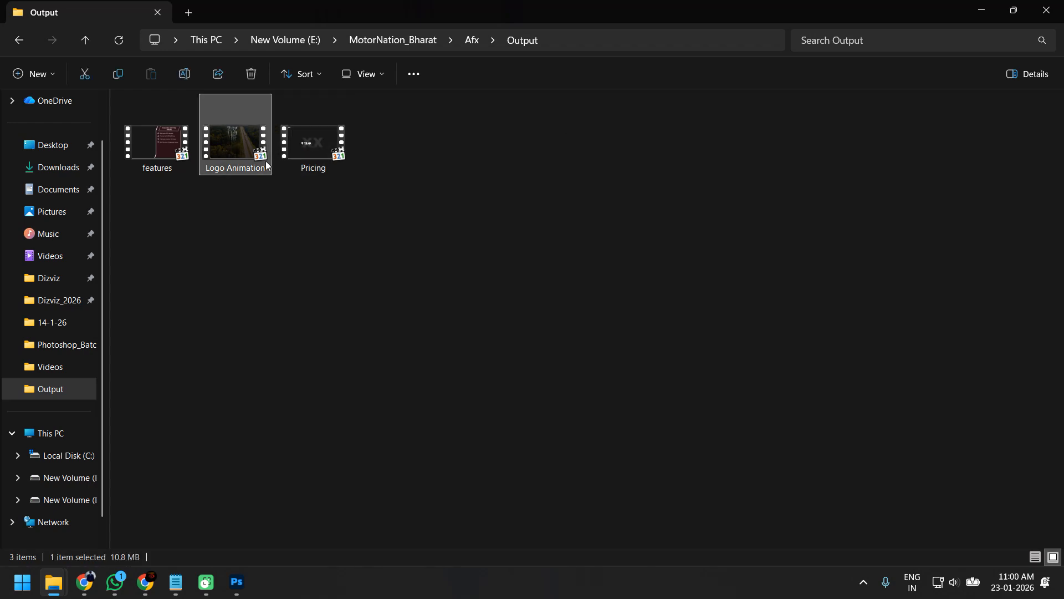
{"action": "left_click", "coordinate": [980, 11]}
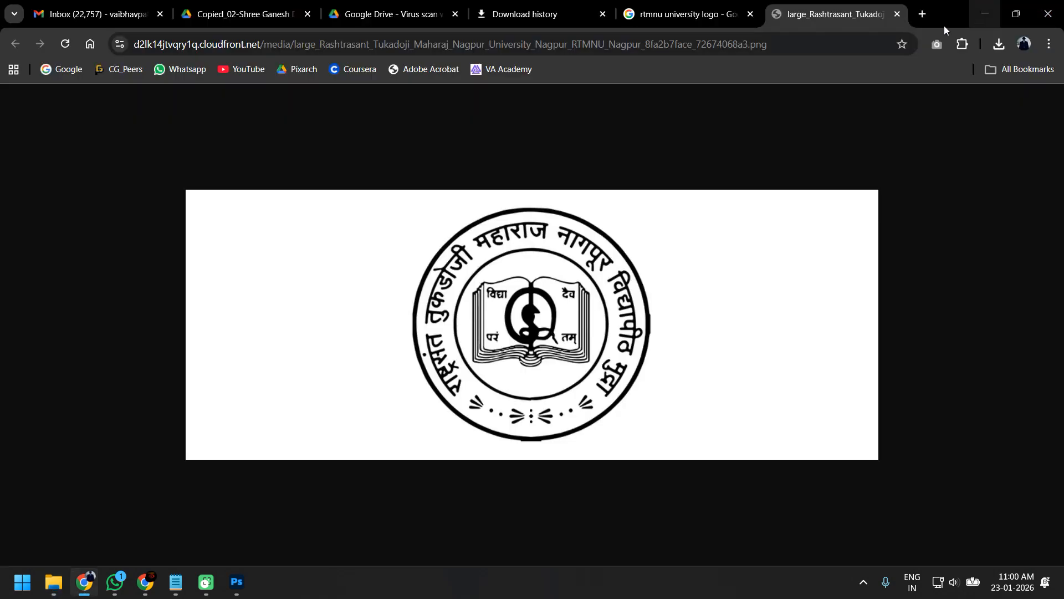
{"action": "left_click", "coordinate": [985, 14]}
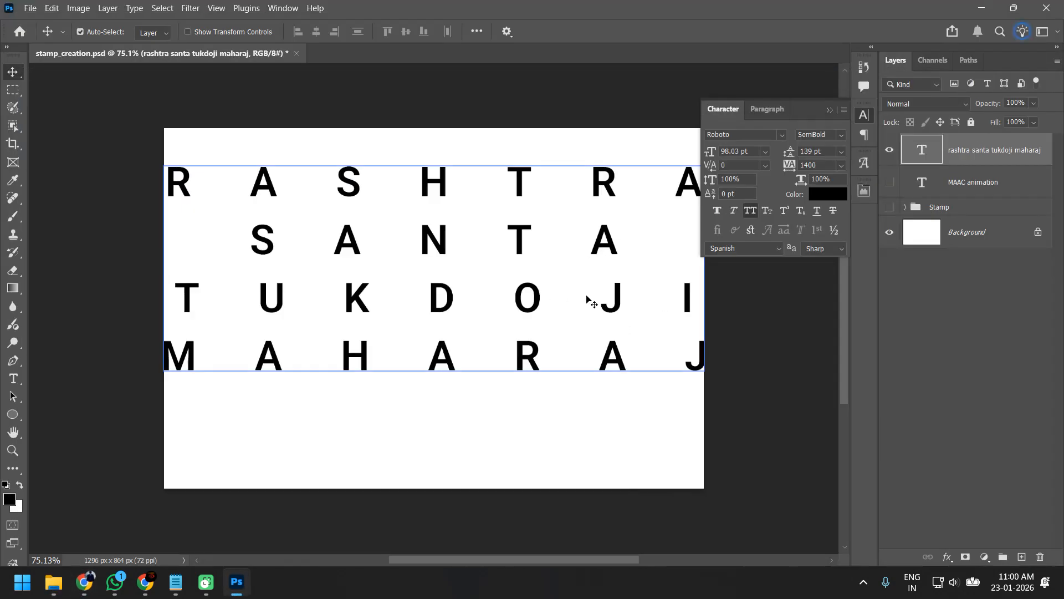
Step: Set the four-line text's tracking to 100, its vertical scale to 134% and its horizontal scale to 139%
{"action": "scroll", "coordinate": [499, 283], "scroll_direction": "down", "scroll_amount": 2}
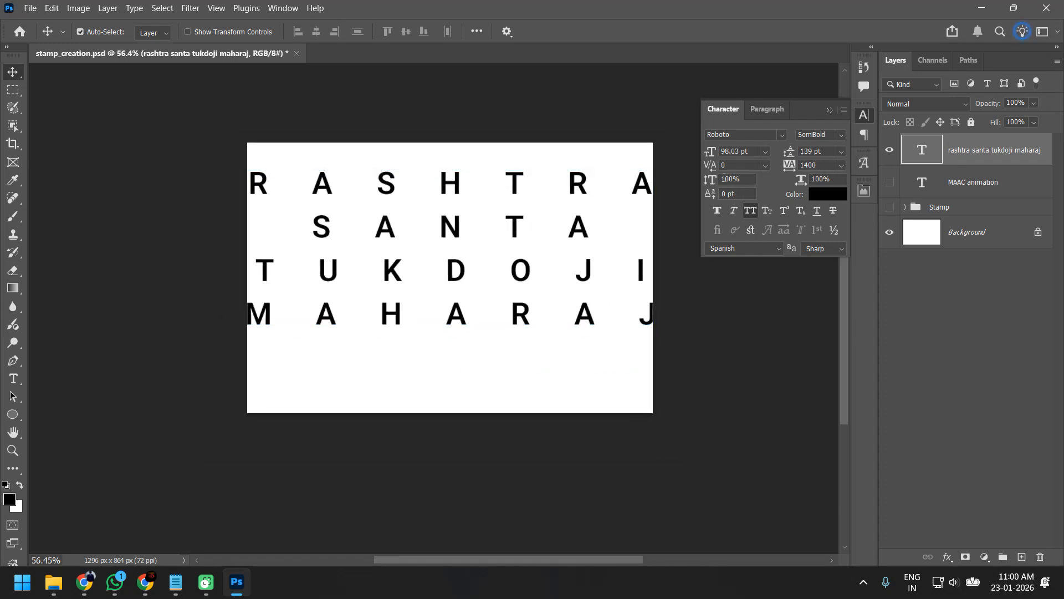
{"action": "left_click", "coordinate": [809, 161]}
{"action": "type", "text": "100"}
{"action": "key", "text": "Return"}
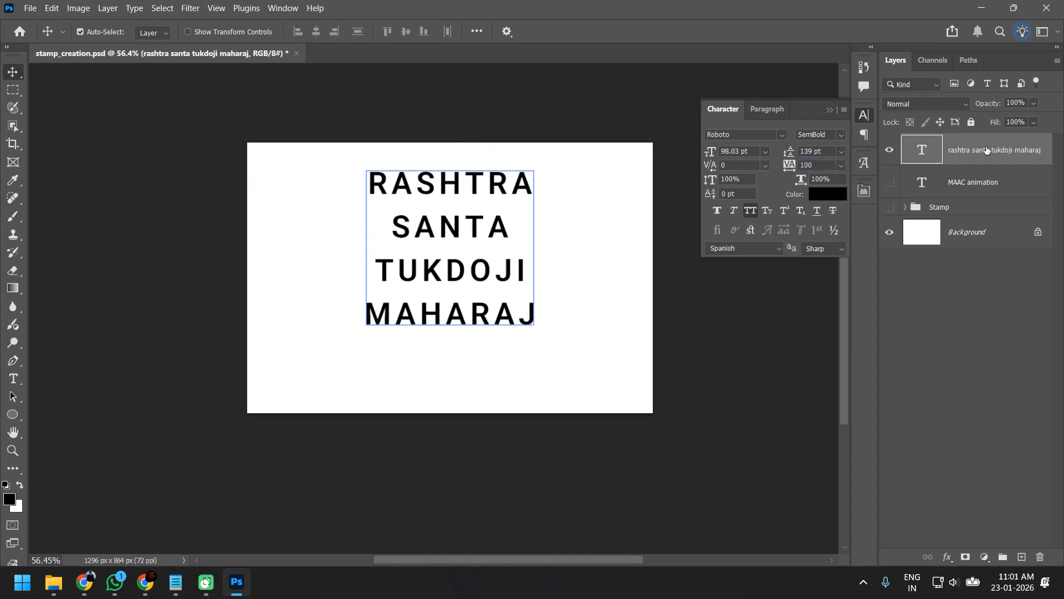
{"action": "left_click_drag", "start_coordinate": [706, 180], "coordinate": [736, 180]}
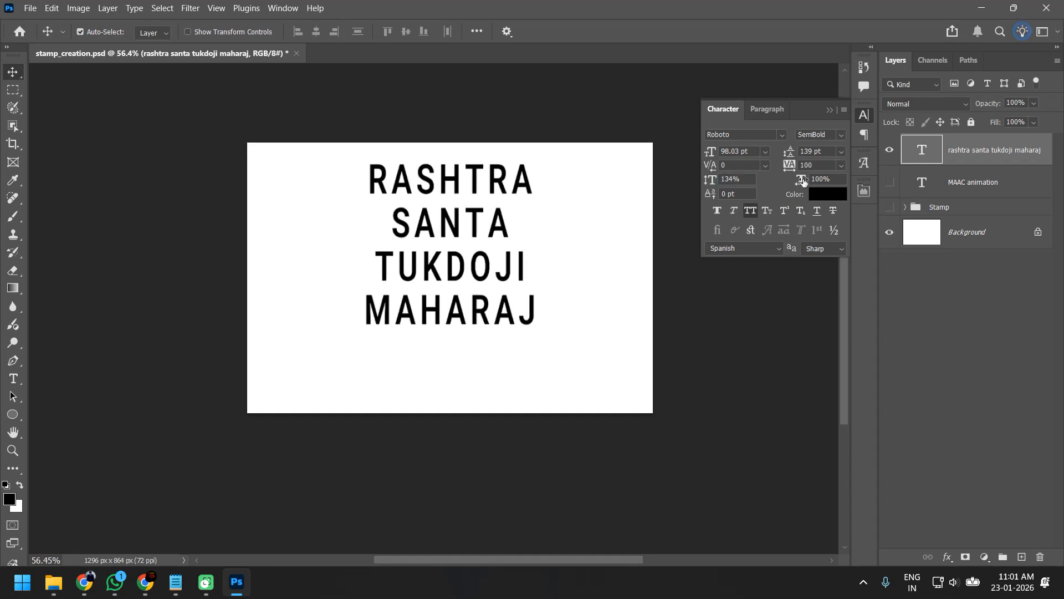
{"action": "left_click_drag", "start_coordinate": [801, 180], "coordinate": [829, 183]}
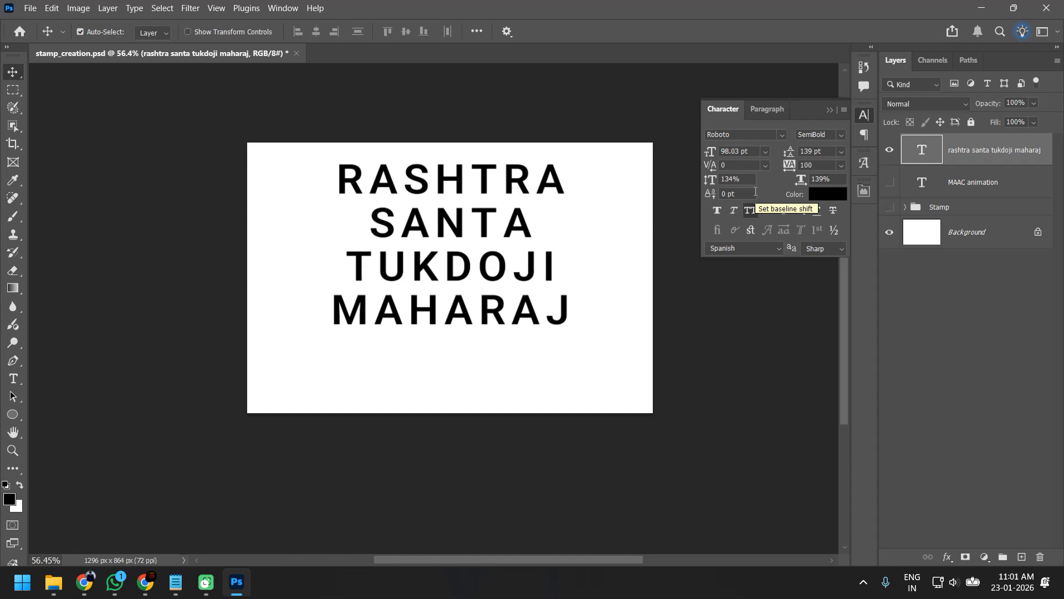
Step: Close Photoshop without saving the document and close the marty supreme logo search tab in Chrome
{"action": "left_click", "coordinate": [1057, 5]}
{"action": "left_click", "coordinate": [546, 226]}
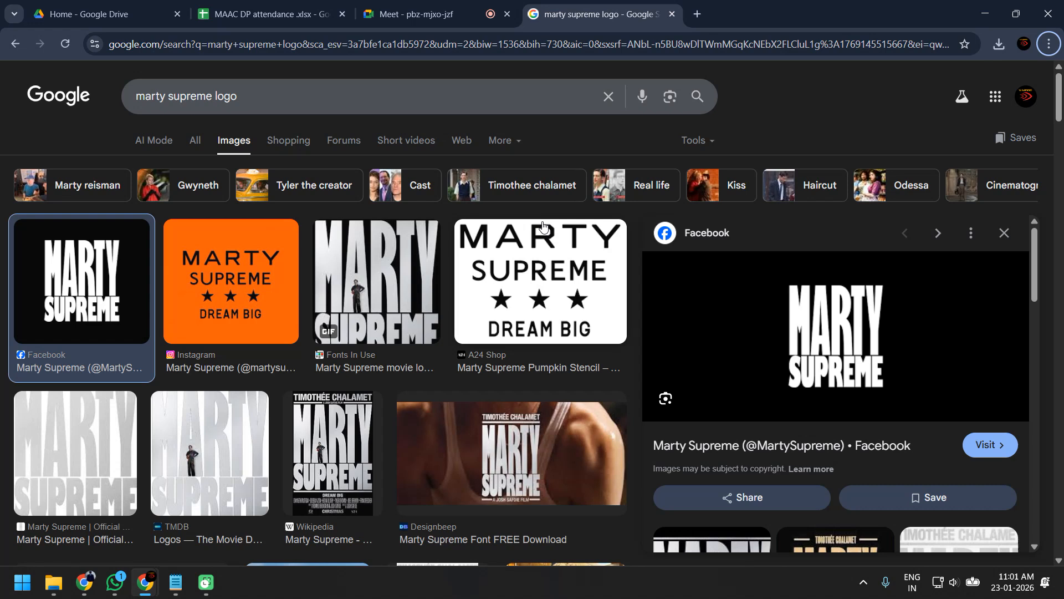
{"action": "middle_click", "coordinate": [619, 5]}
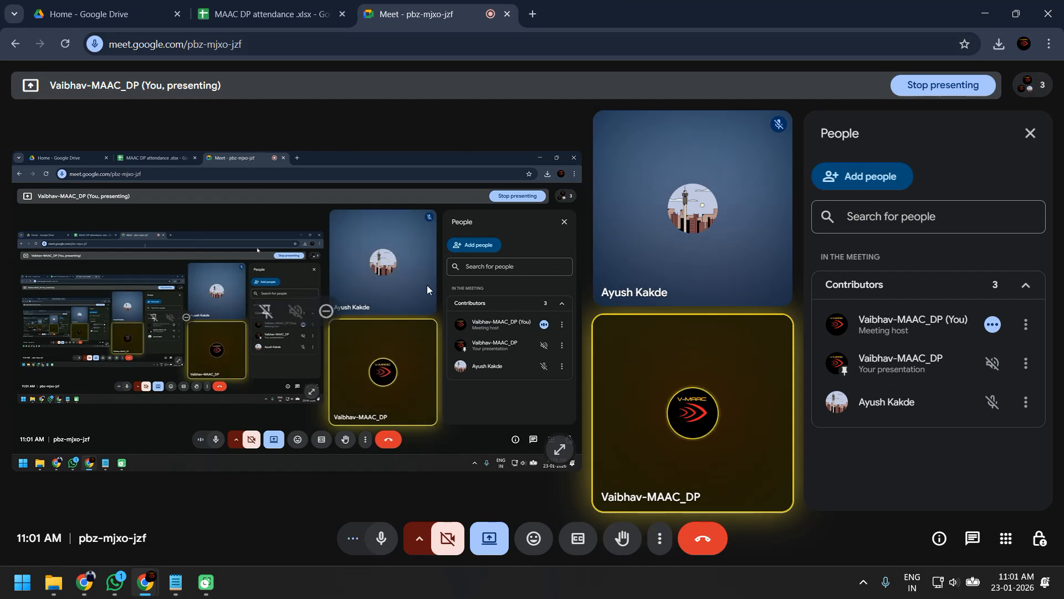
Step: Launch Adobe Photoshop 2026 and open stamp_creation.psd
{"action": "key", "text": "super"}
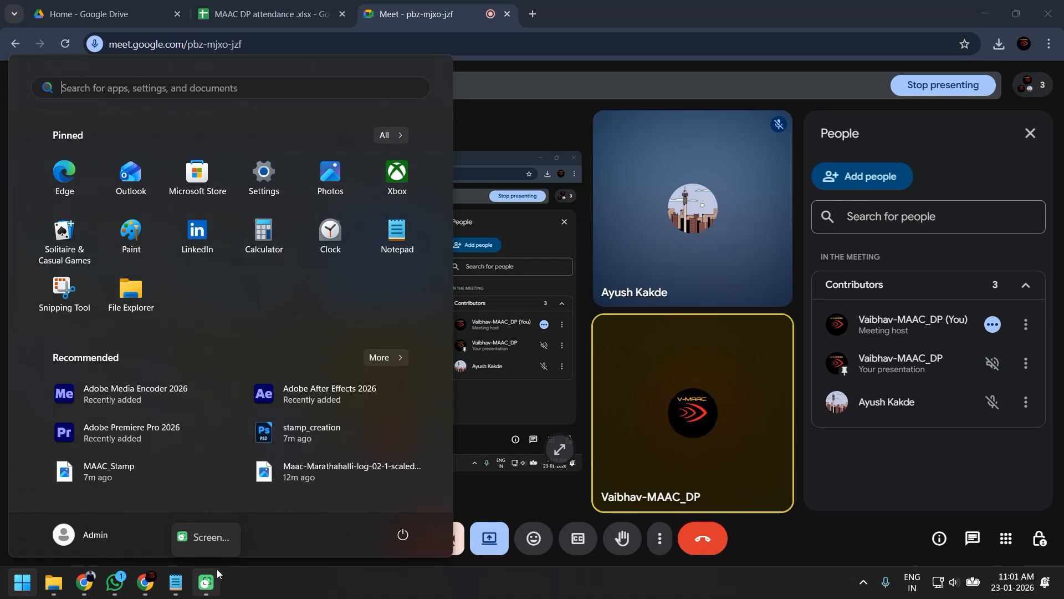
{"action": "type", "text": "php"}
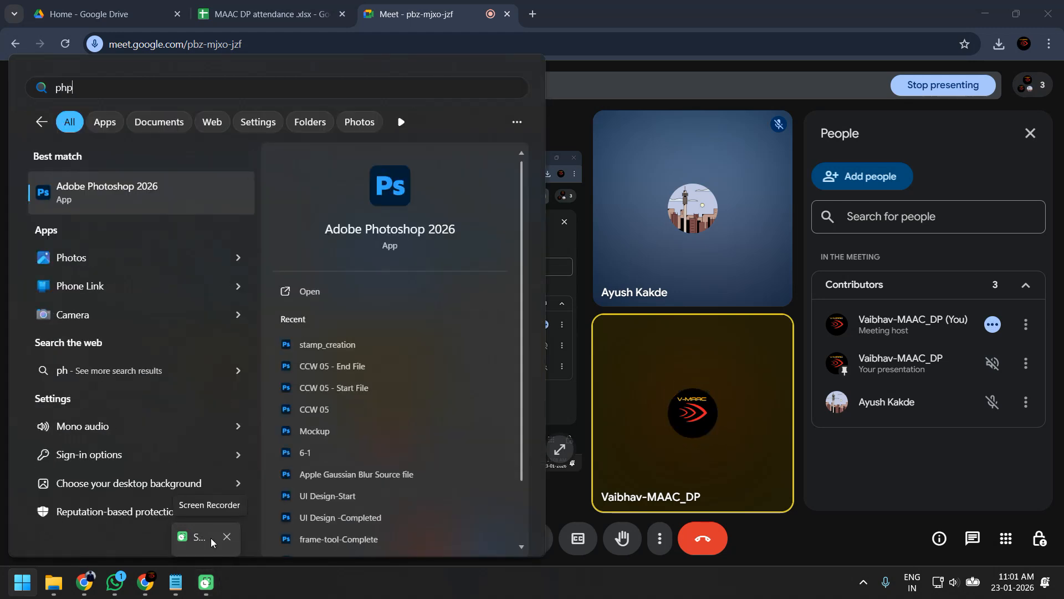
{"action": "key", "text": "BackSpace"}
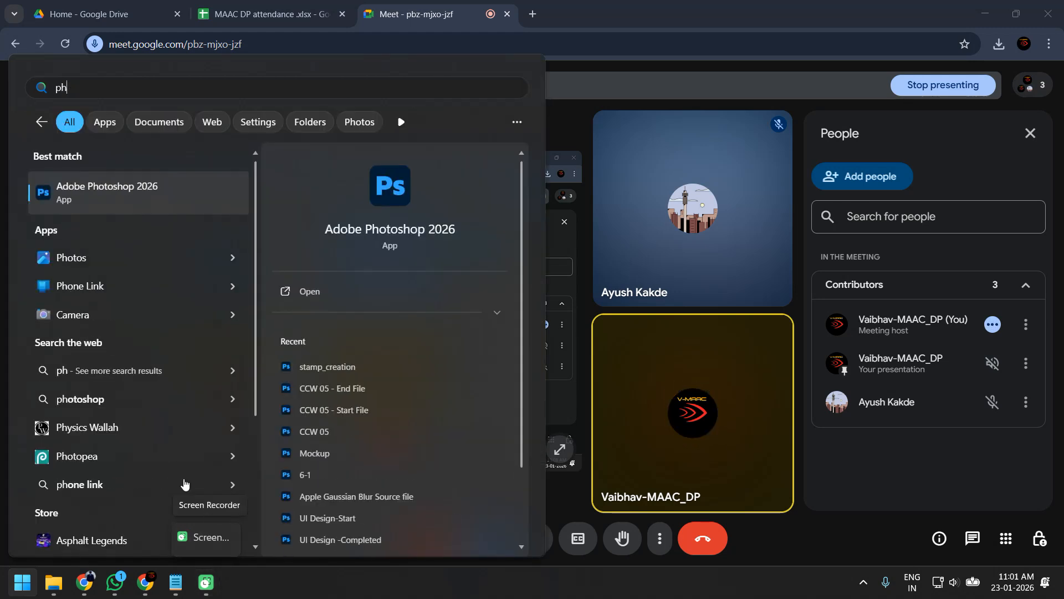
{"action": "left_click", "coordinate": [159, 193]}
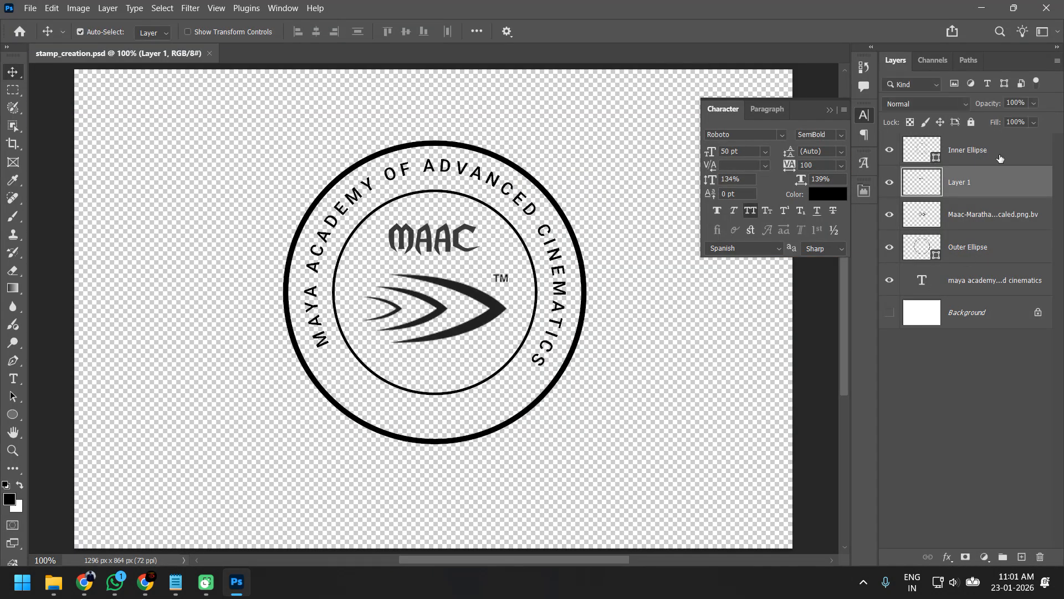
Step: Group all the emblem layers above the Background, from Inner Ellipse down to the curved academy text
{"action": "left_click", "coordinate": [998, 158]}
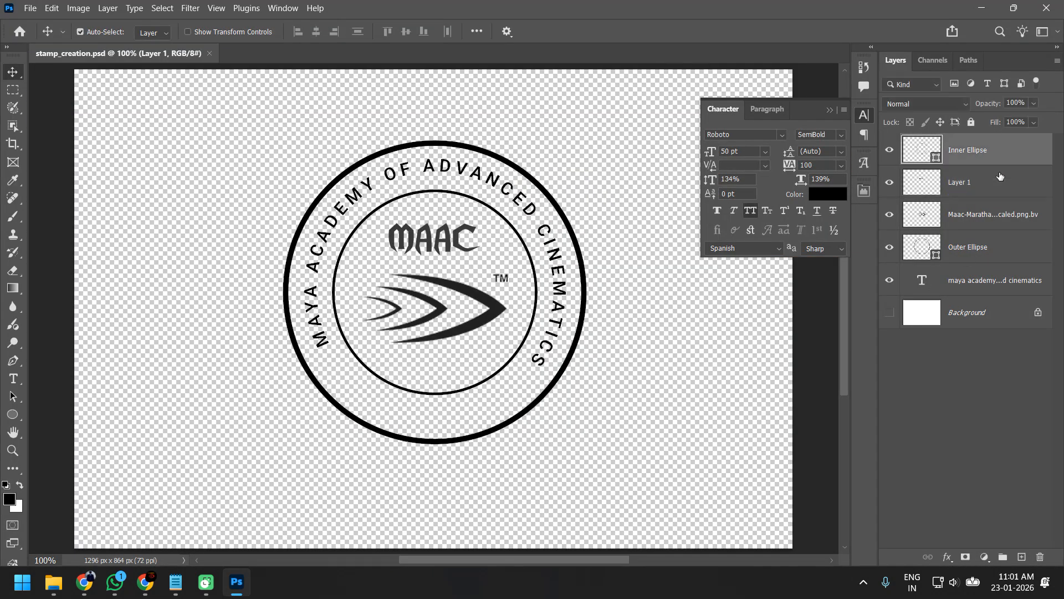
{"action": "left_click", "coordinate": [990, 157], "text": "ctrl"}
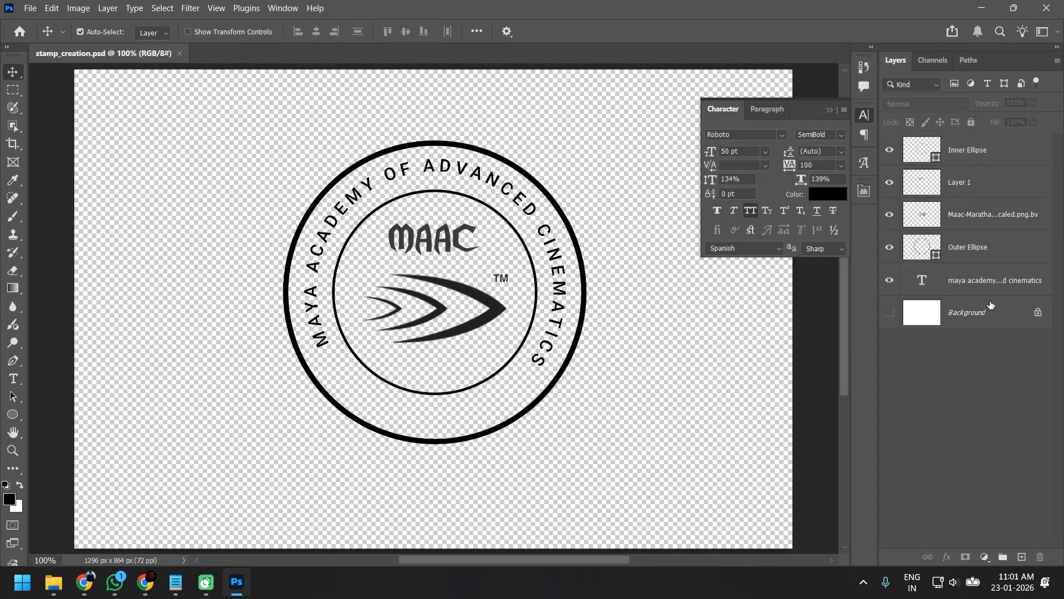
{"action": "left_click", "coordinate": [986, 284]}
{"action": "left_click", "coordinate": [968, 155], "text": "shift"}
{"action": "key", "text": "ctrl+g"}
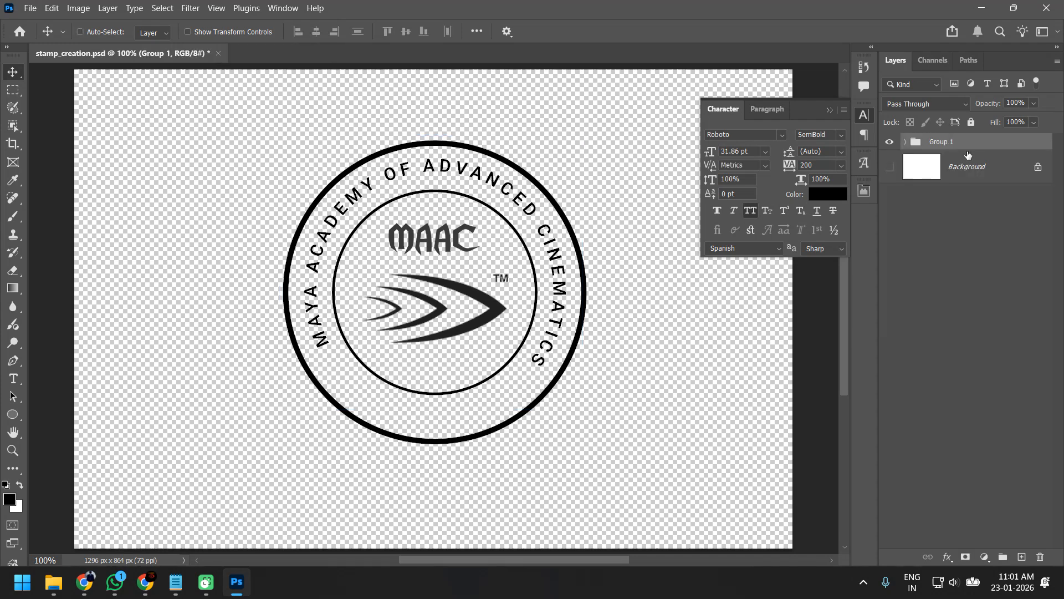
Step: Hide the emblem group, show the white Background layer and collapse the Character settings
{"action": "left_click", "coordinate": [889, 141]}
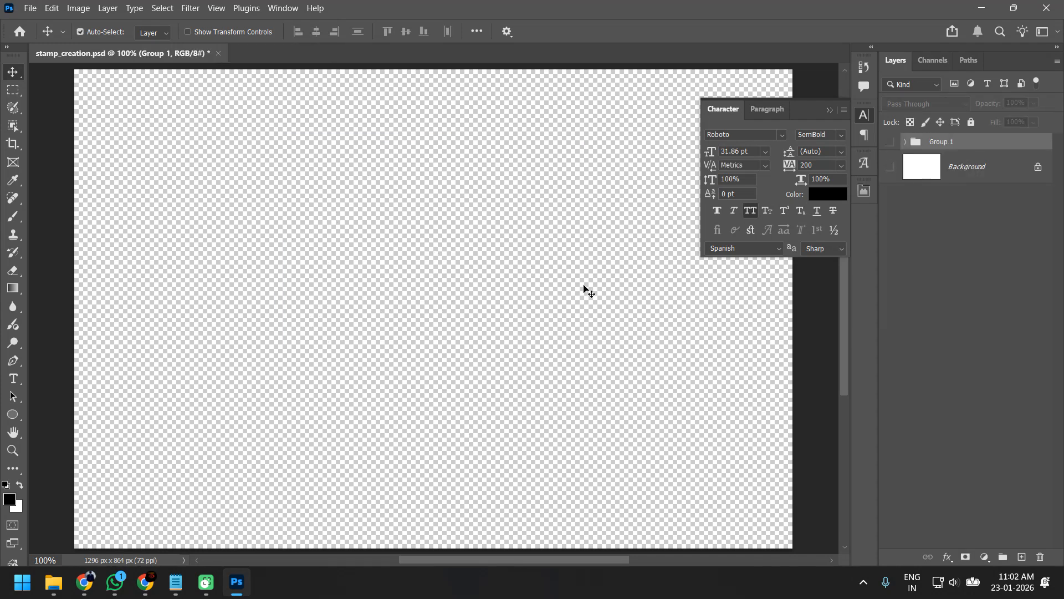
{"action": "left_click", "coordinate": [890, 167]}
{"action": "left_click", "coordinate": [861, 115]}
Step: Add the point text WORD on the blank canvas and move it to the upper middle
{"action": "key", "text": "t"}
{"action": "left_click", "coordinate": [299, 261]}
{"action": "type", "text": "W O R D"}
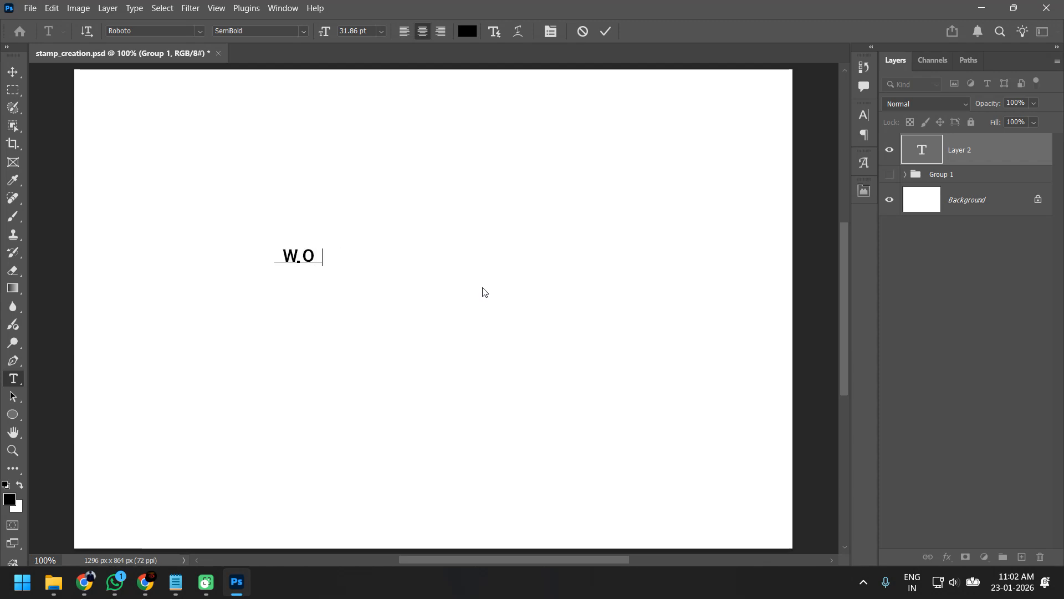
{"action": "left_click", "coordinate": [12, 72]}
{"action": "left_click_drag", "start_coordinate": [332, 259], "coordinate": [434, 232]}
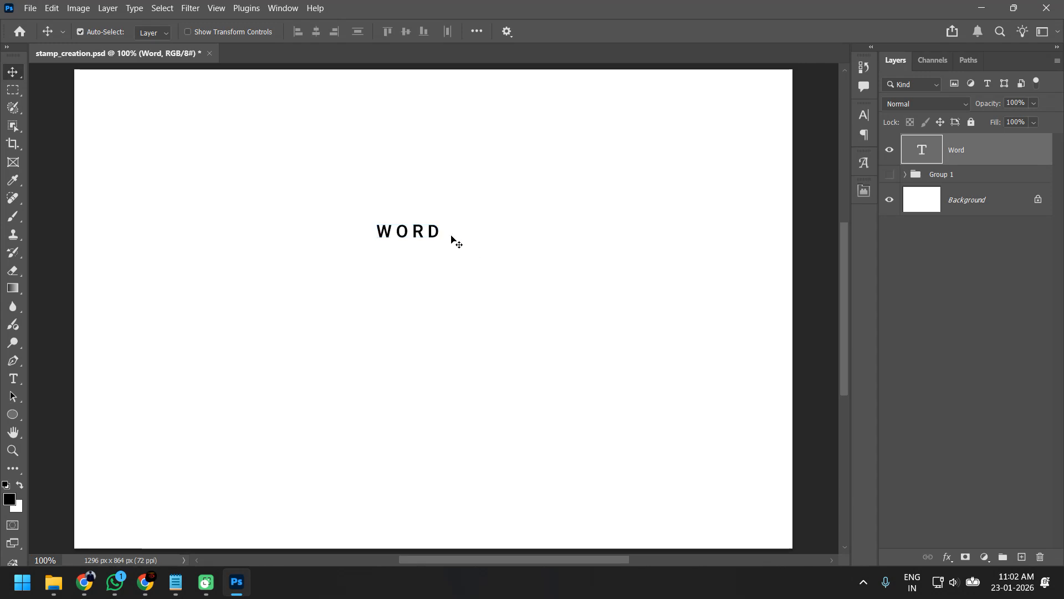
Step: Set the WORD text to Roboto ExtraBold and enlarge it to about 248 pt across the canvas
{"action": "key", "text": "t"}
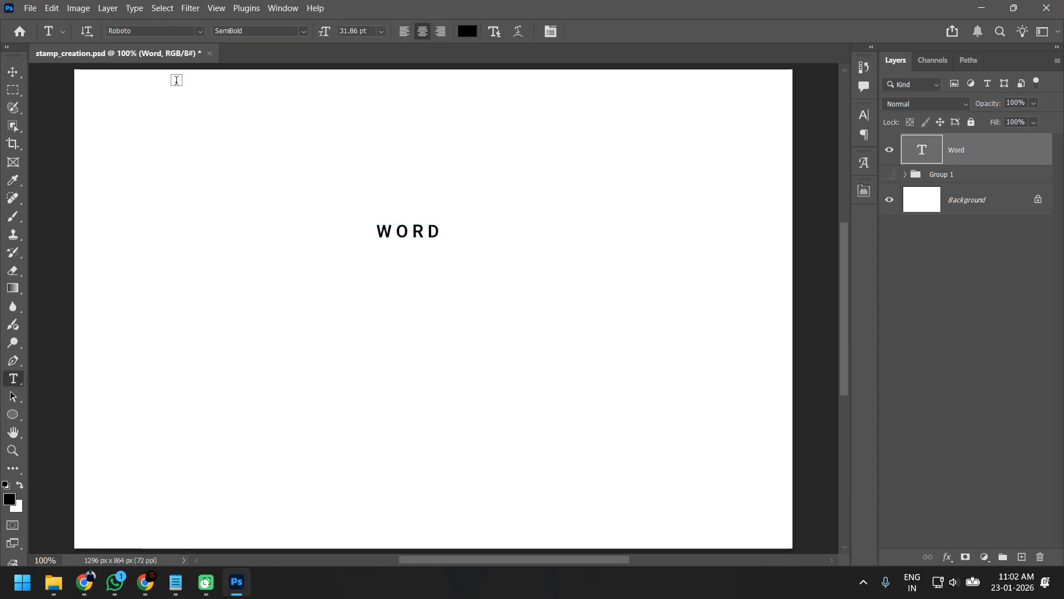
{"action": "left_click", "coordinate": [304, 32]}
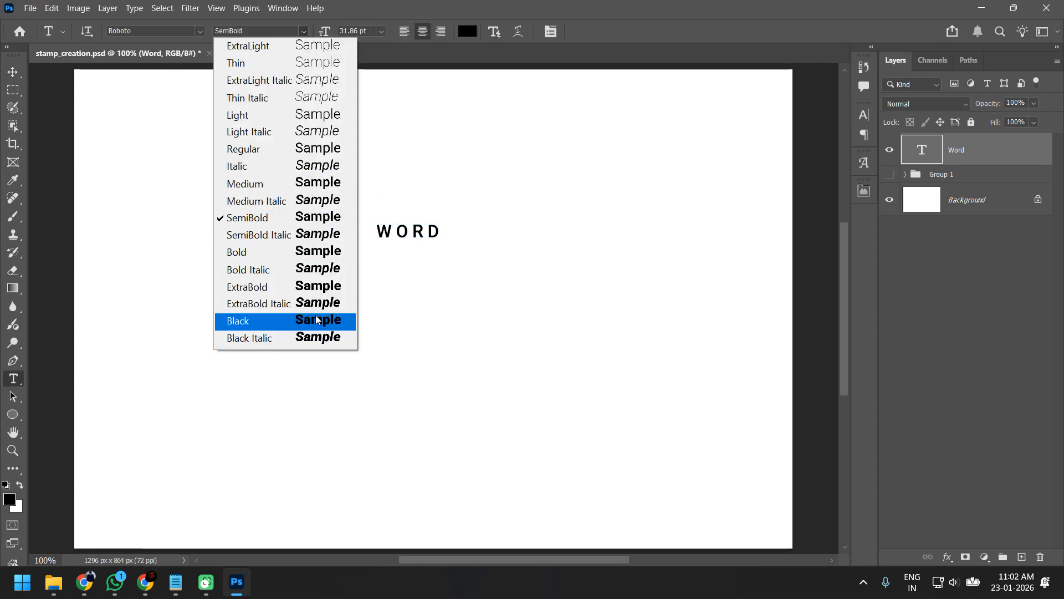
{"action": "left_click", "coordinate": [319, 293]}
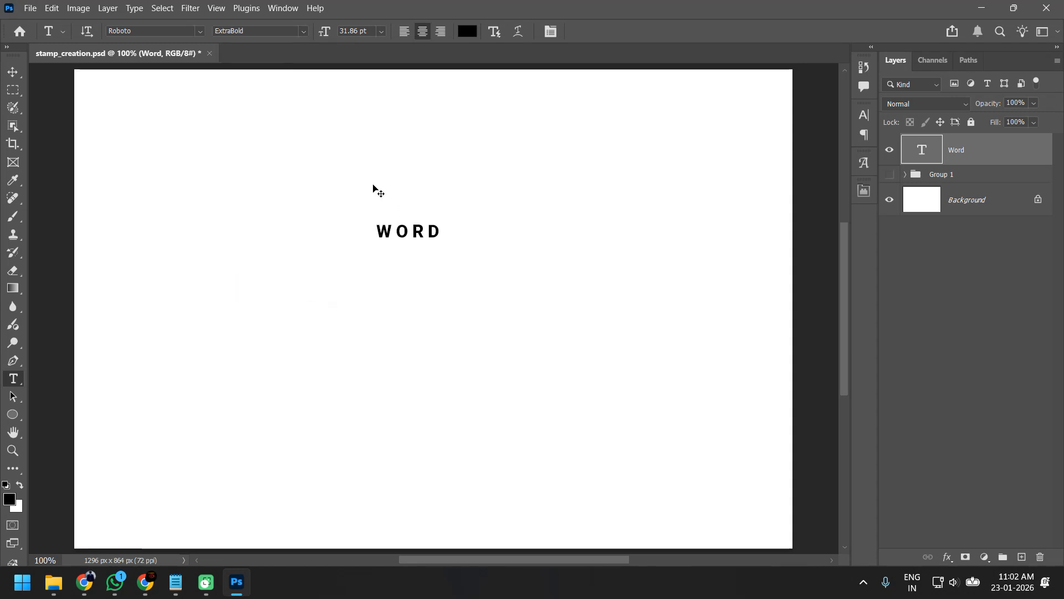
{"action": "key", "text": "ctrl+t"}
{"action": "left_click_drag", "start_coordinate": [441, 242], "coordinate": [646, 344]}
{"action": "left_click_drag", "start_coordinate": [490, 228], "coordinate": [516, 244]}
{"action": "key", "text": "Return"}
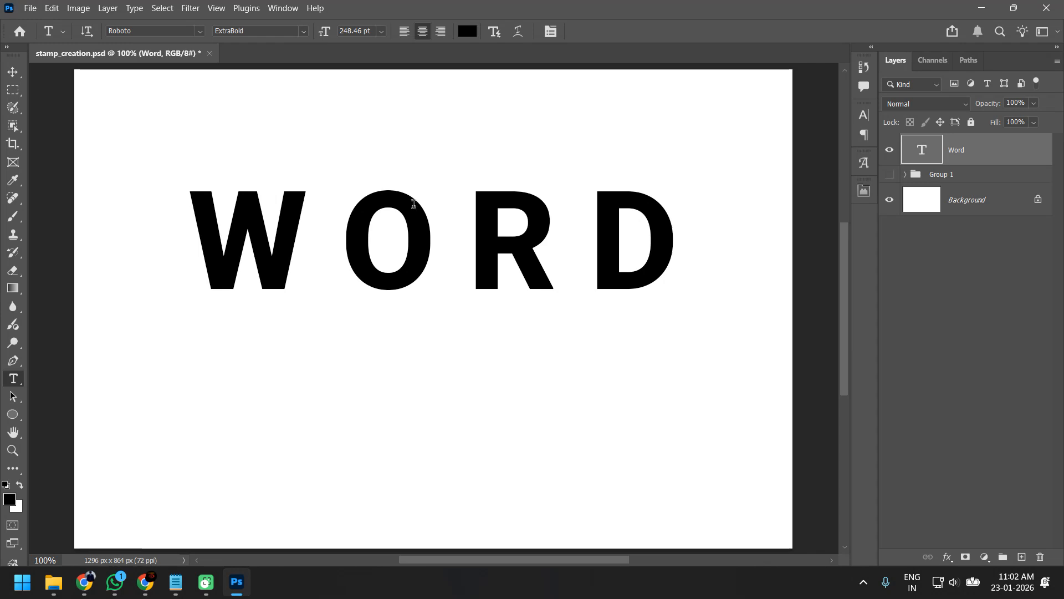
Step: Close Photoshop, discarding the document's changes, and leave the Google Meet meeting
{"action": "left_click", "coordinate": [1048, 8]}
{"action": "left_click", "coordinate": [552, 226]}
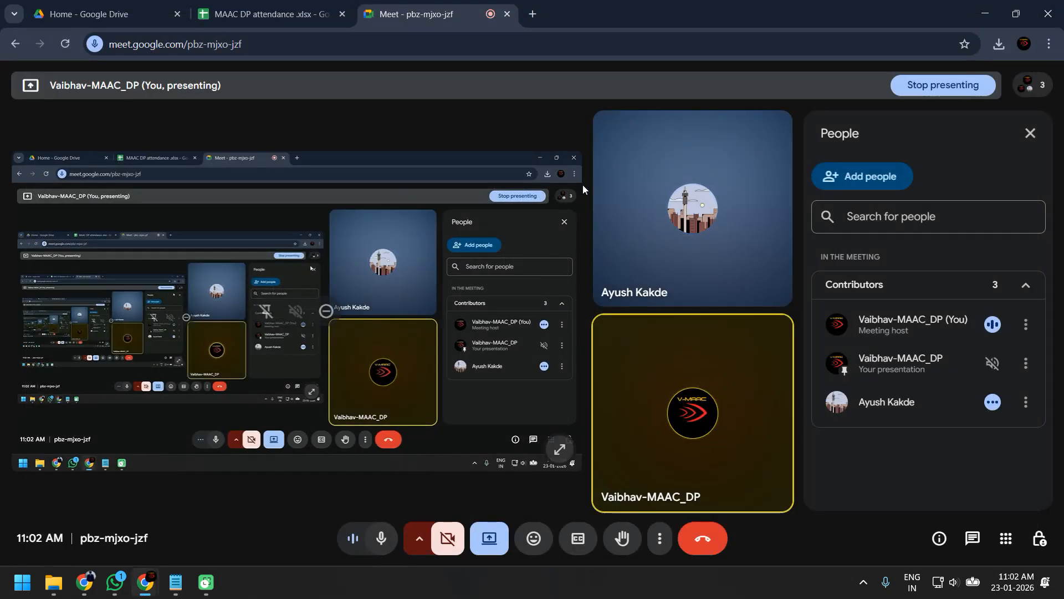
{"action": "left_click", "coordinate": [703, 539]}
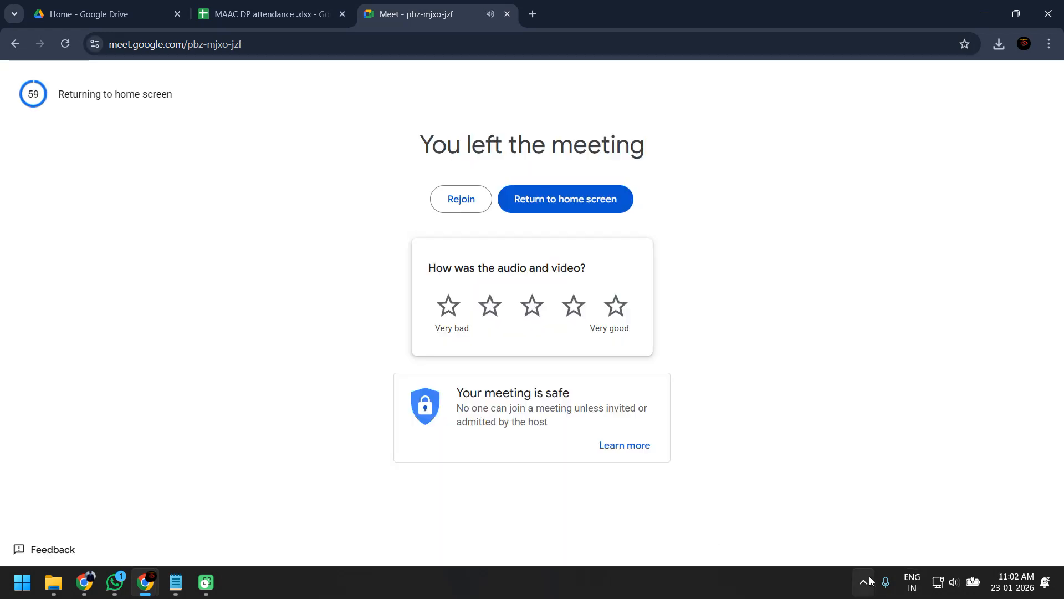